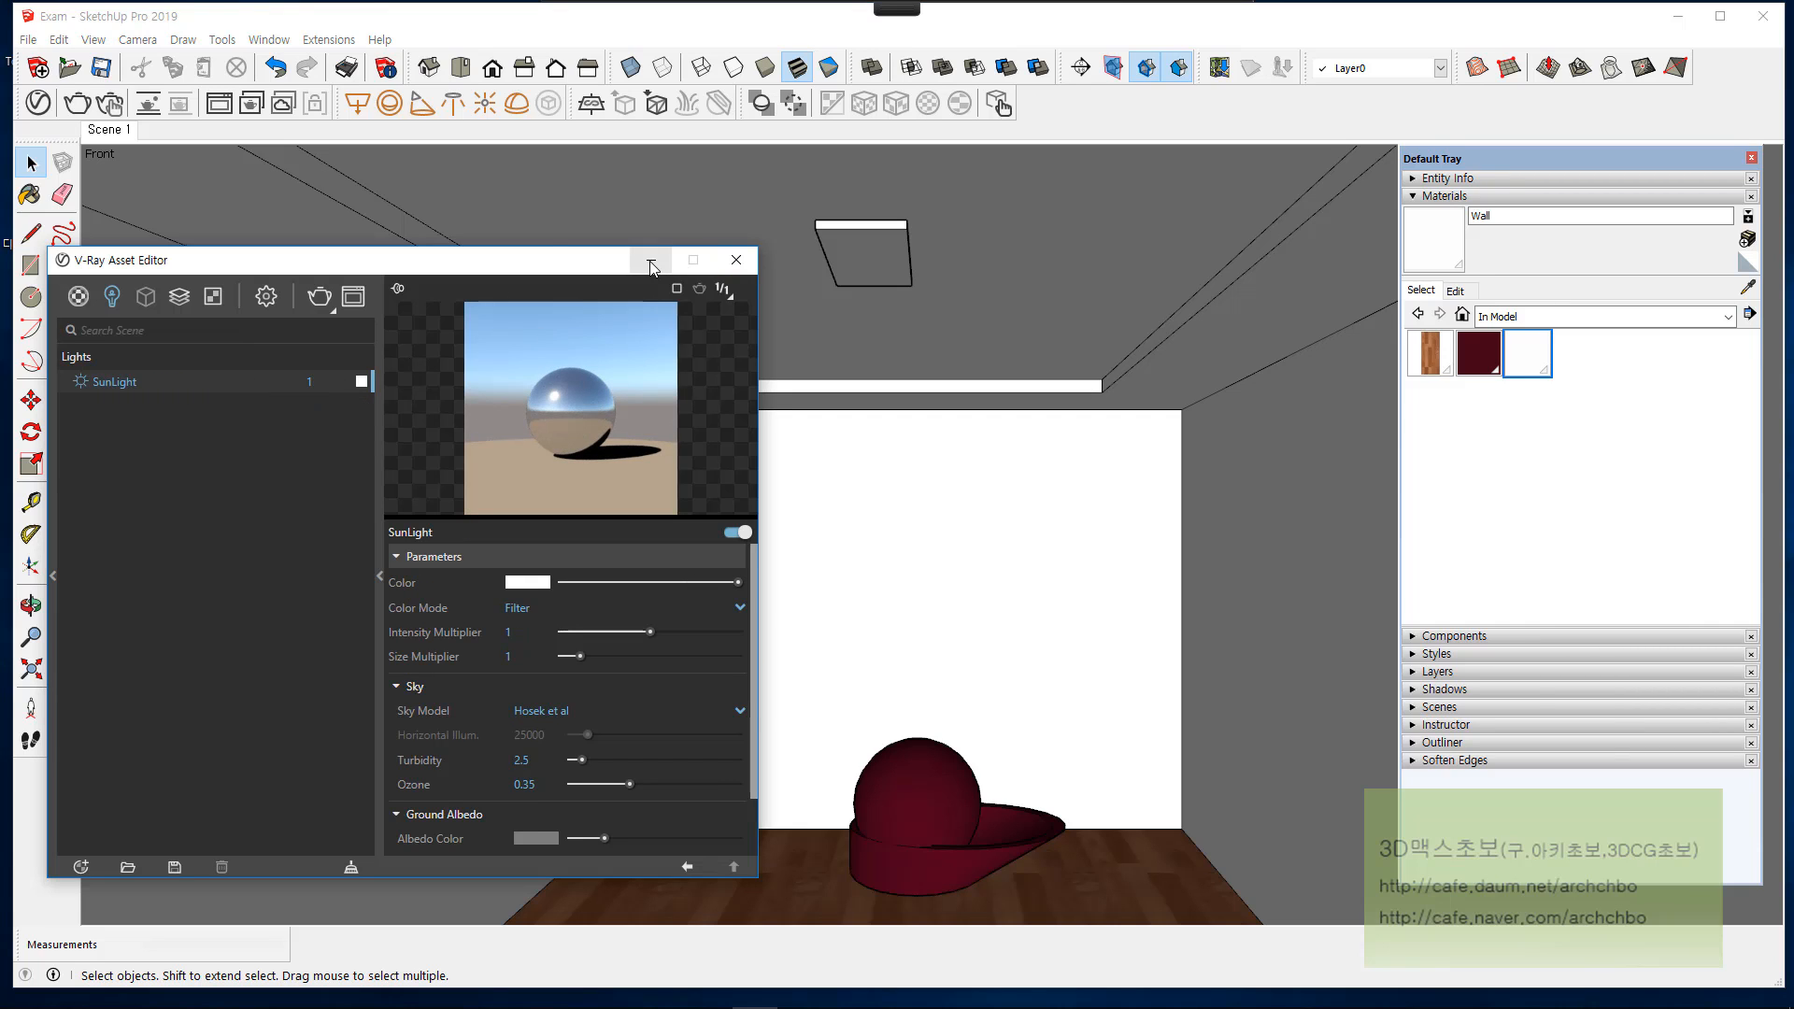
Step: Close the V-Ray Asset Editor and draw a V-Ray rectangle light across the square recess in the ceiling
left_click(736, 260)
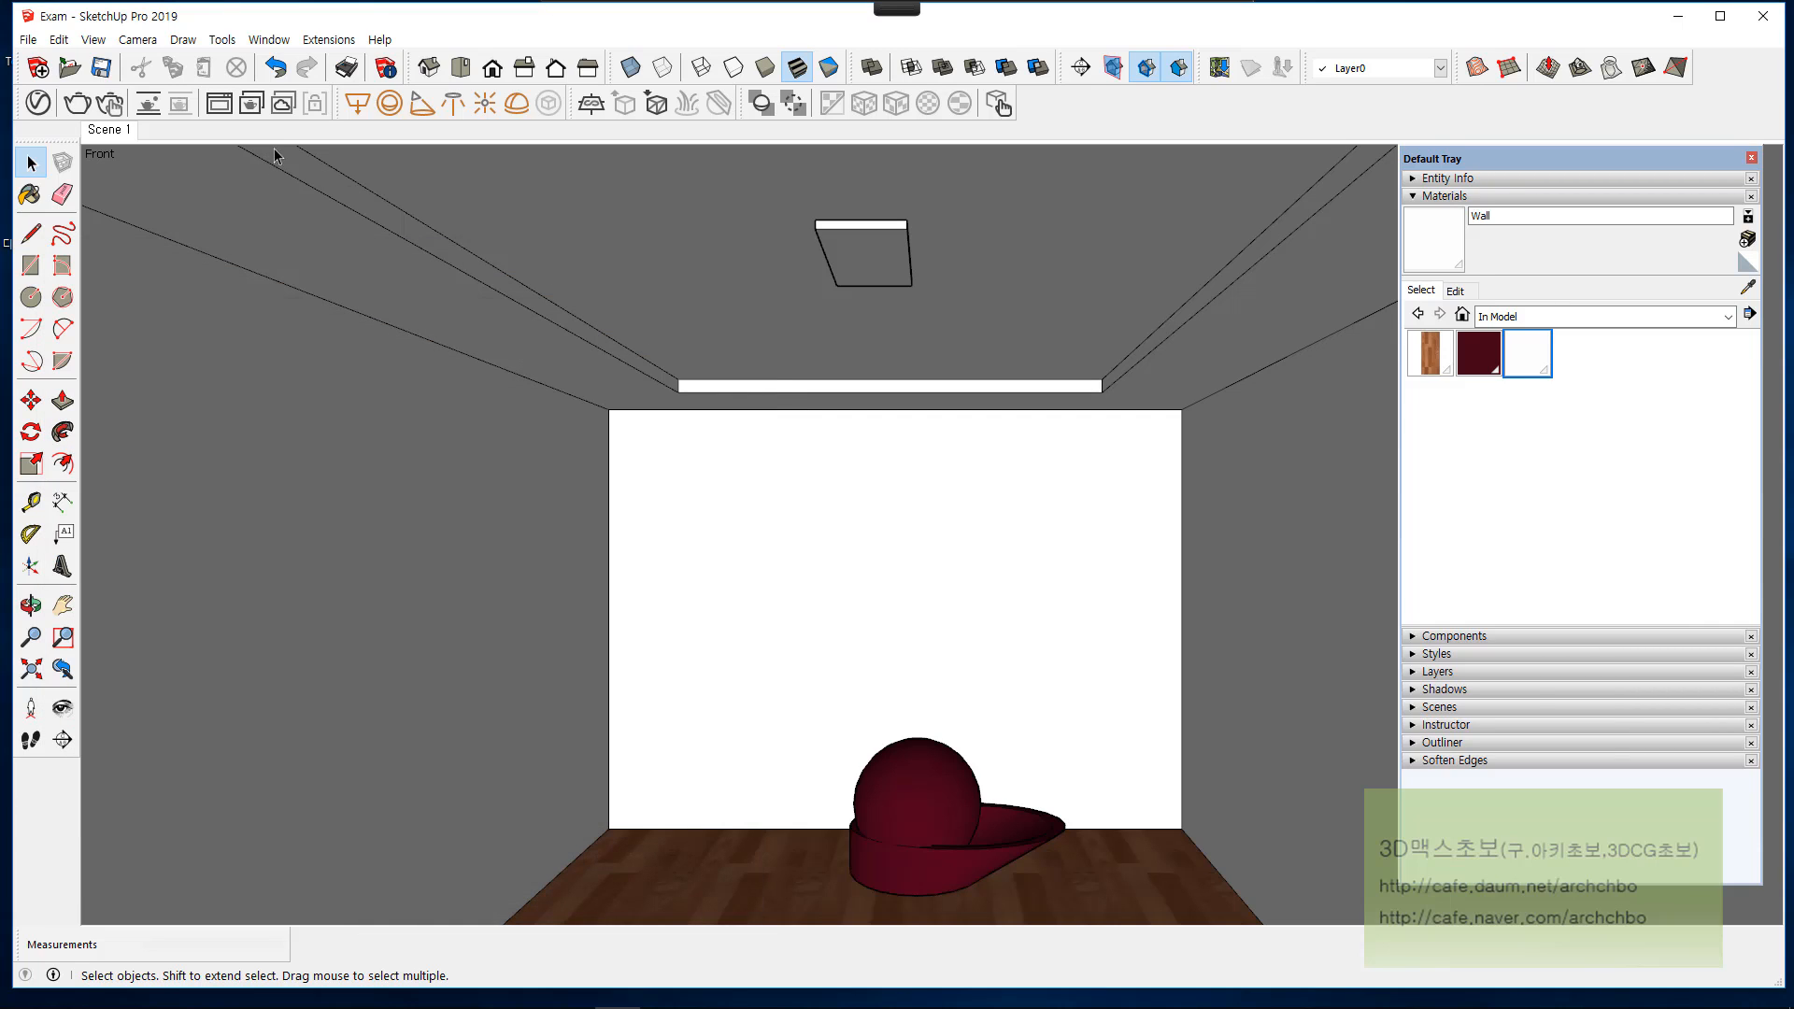
left_click(827, 231)
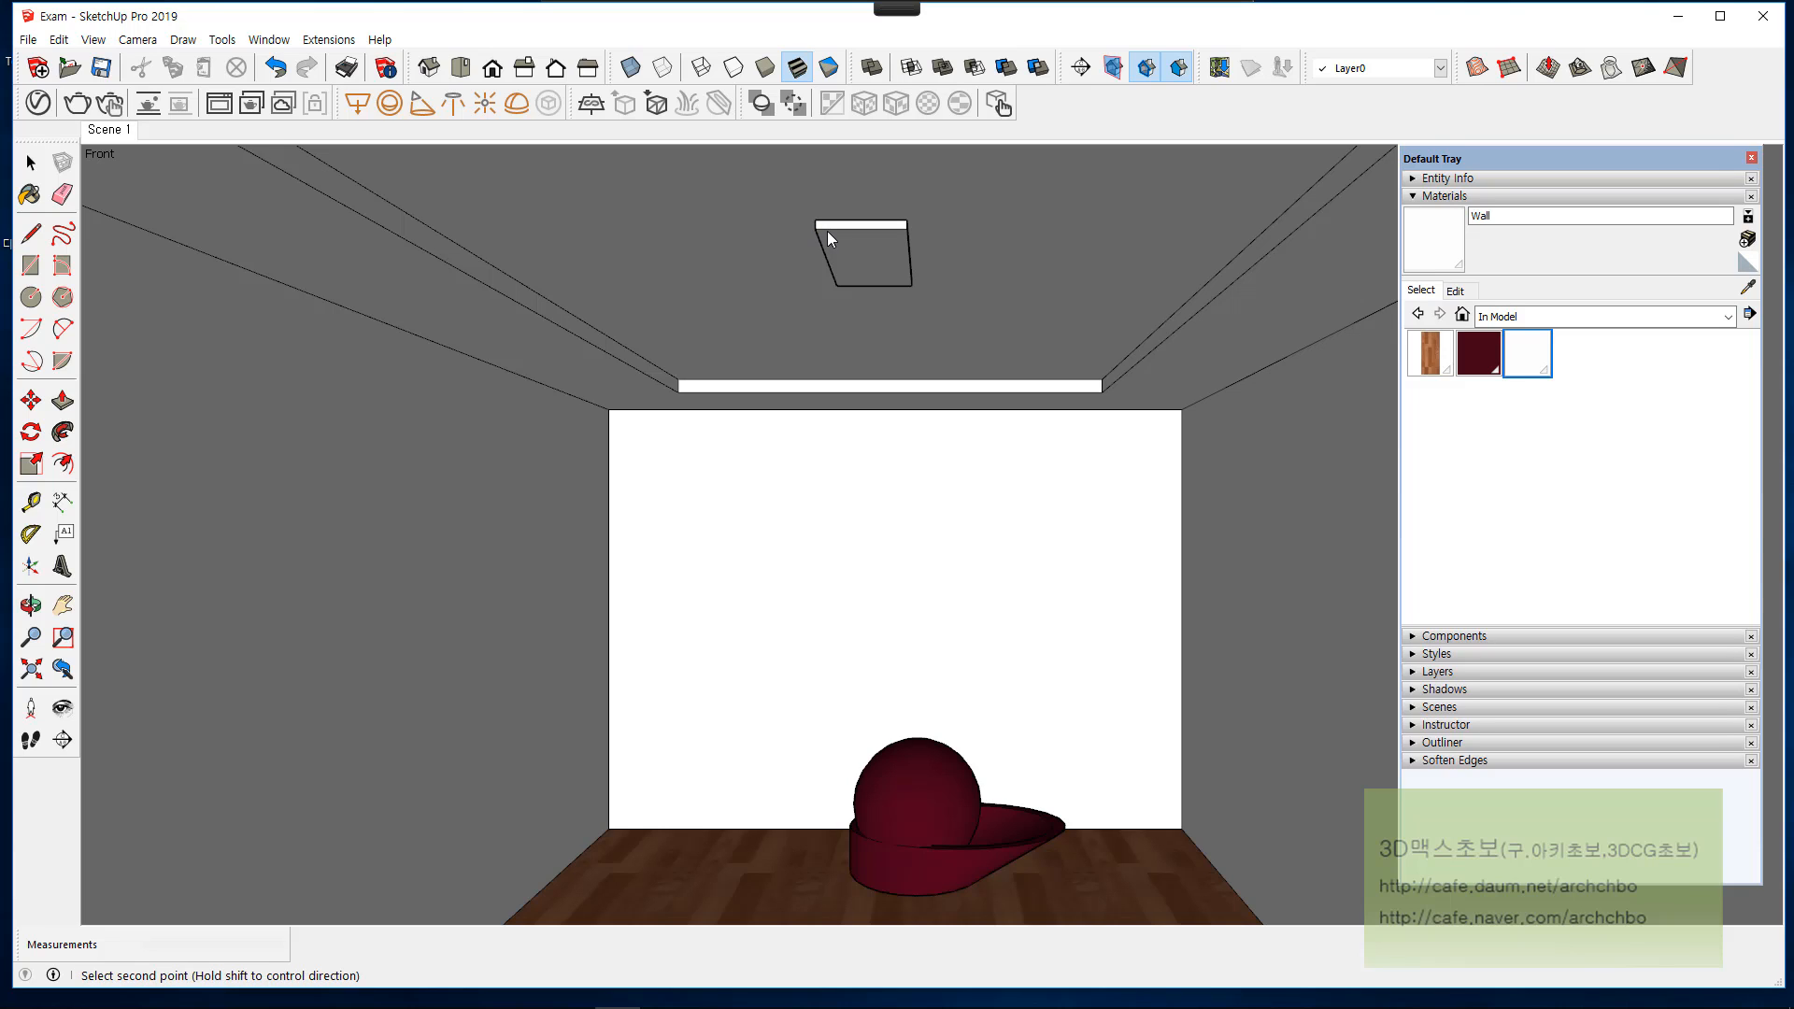
left_click(912, 284)
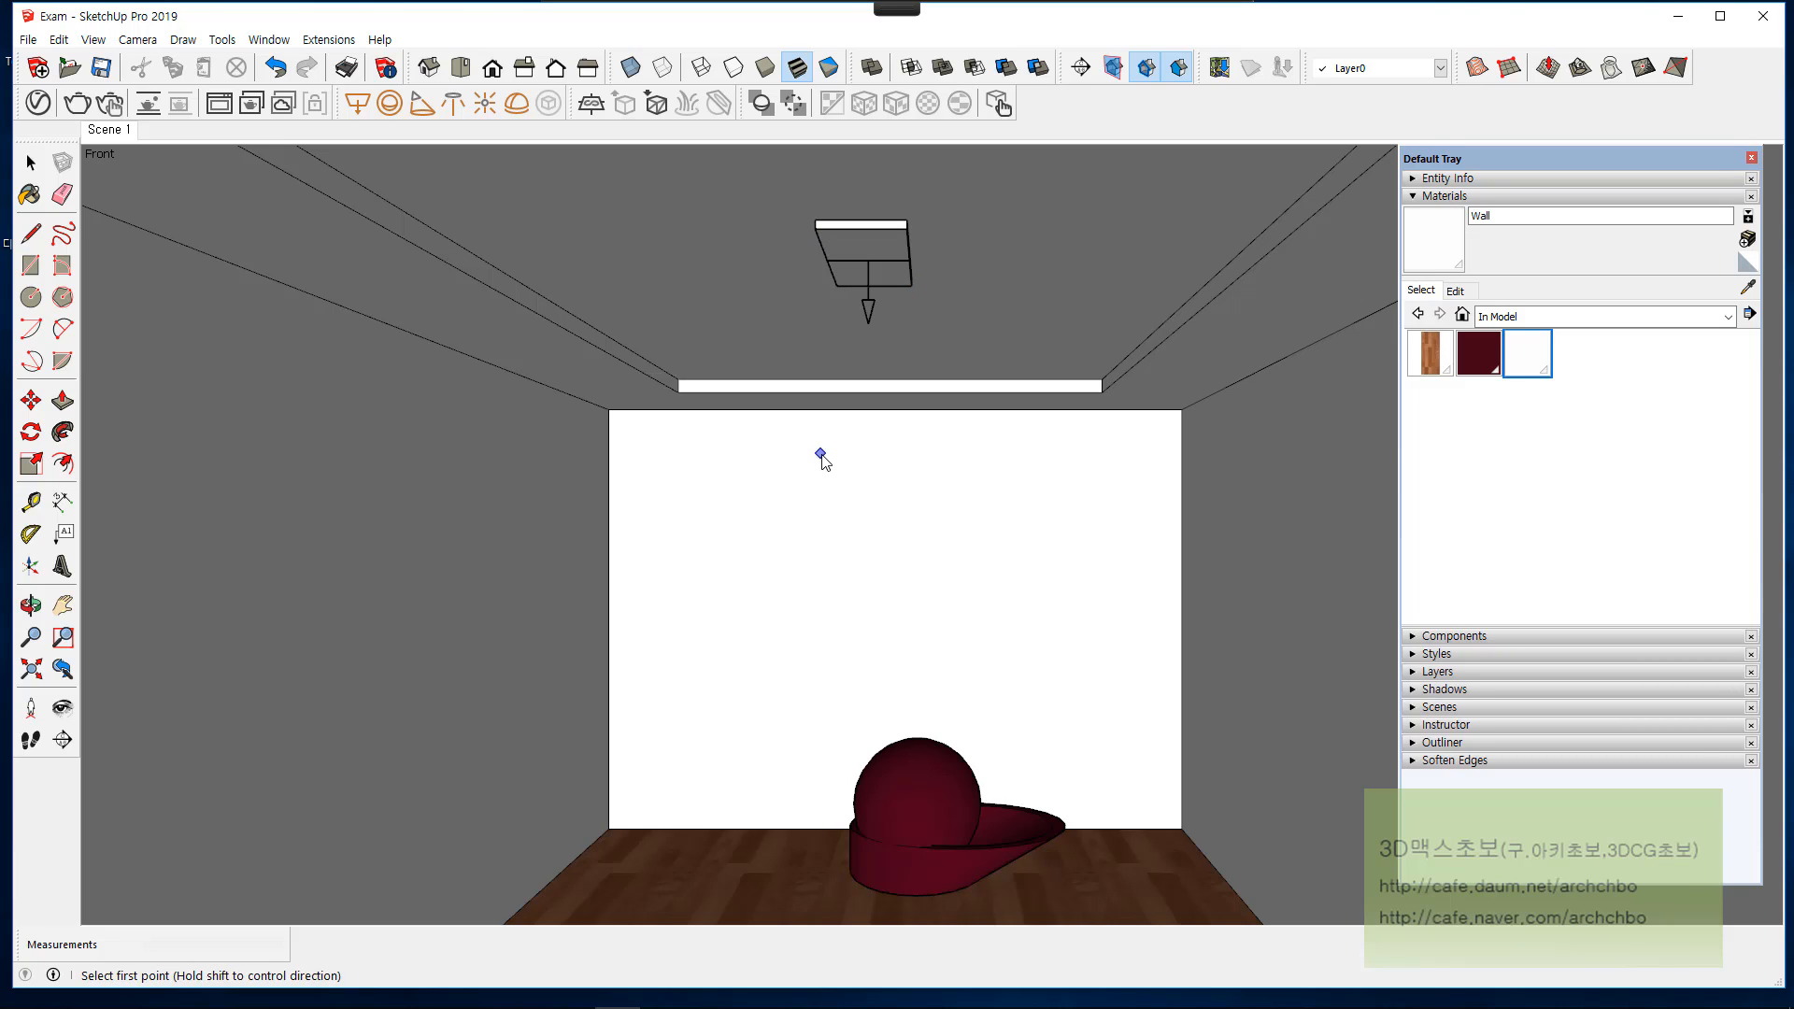
key("space")
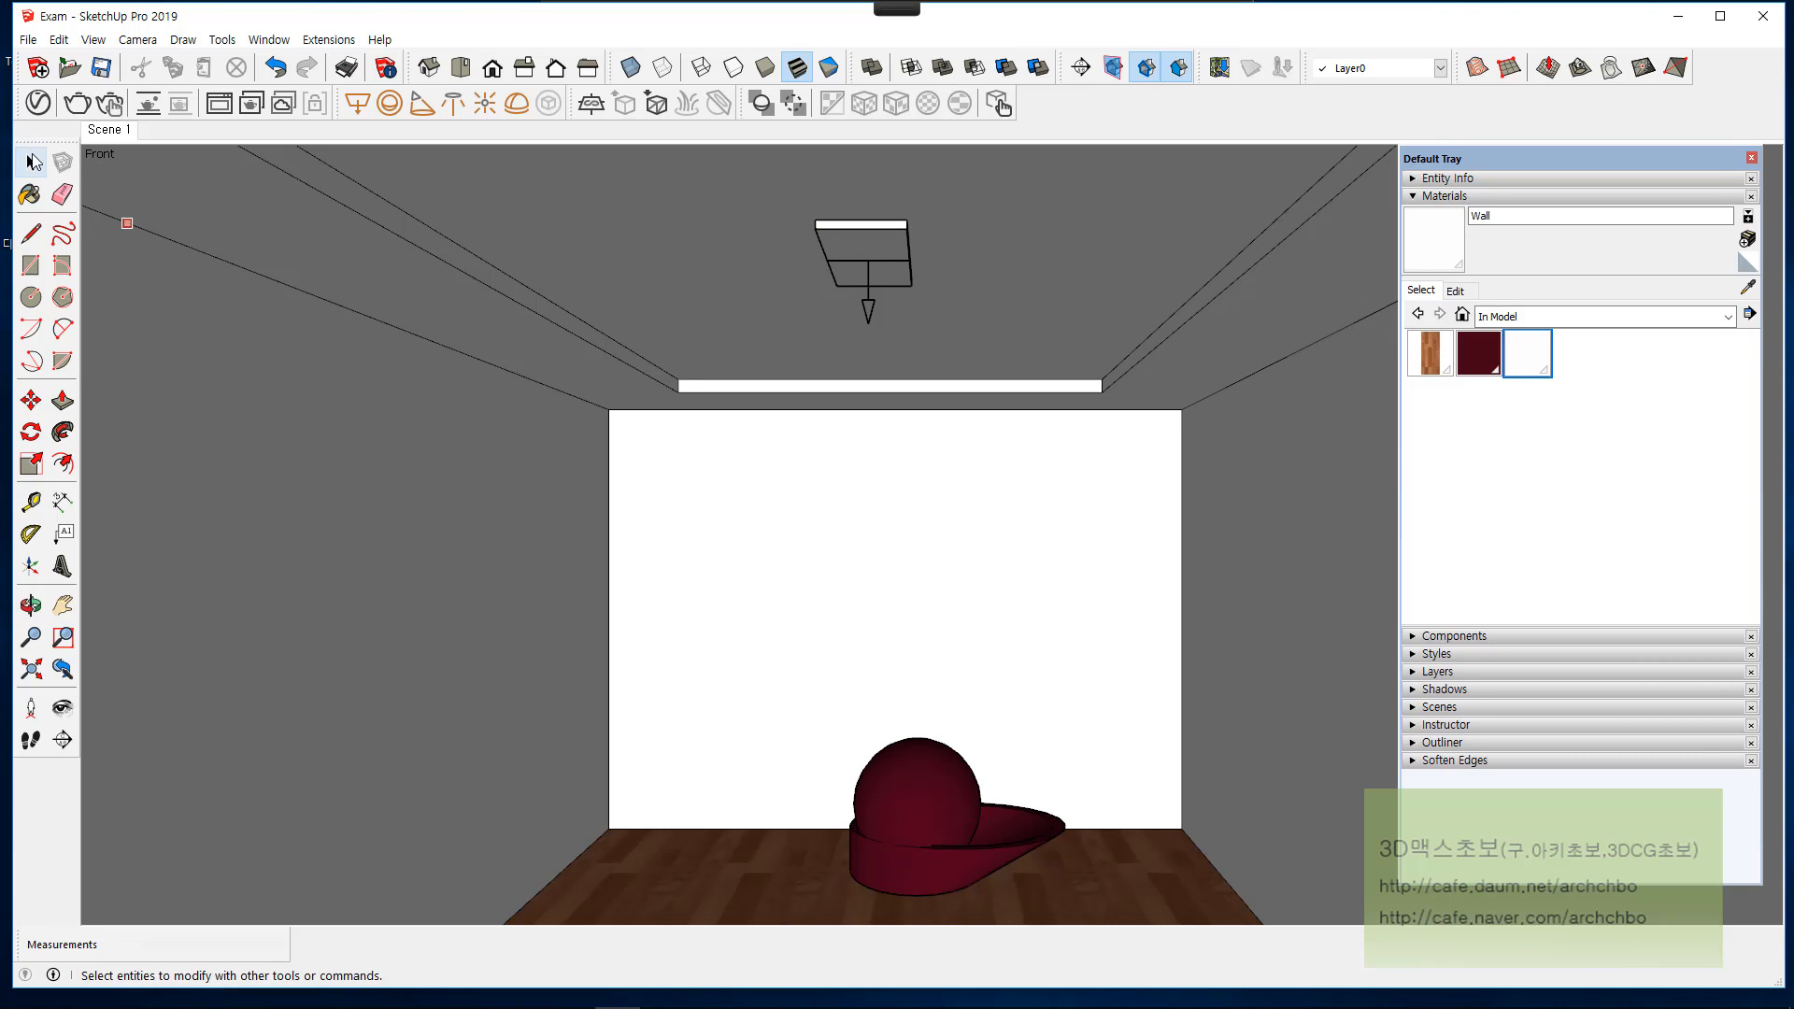
Step: Move the rectangle light straight down from the ceiling recess by a distance of 0.01
left_click(871, 266)
left_click(31, 400)
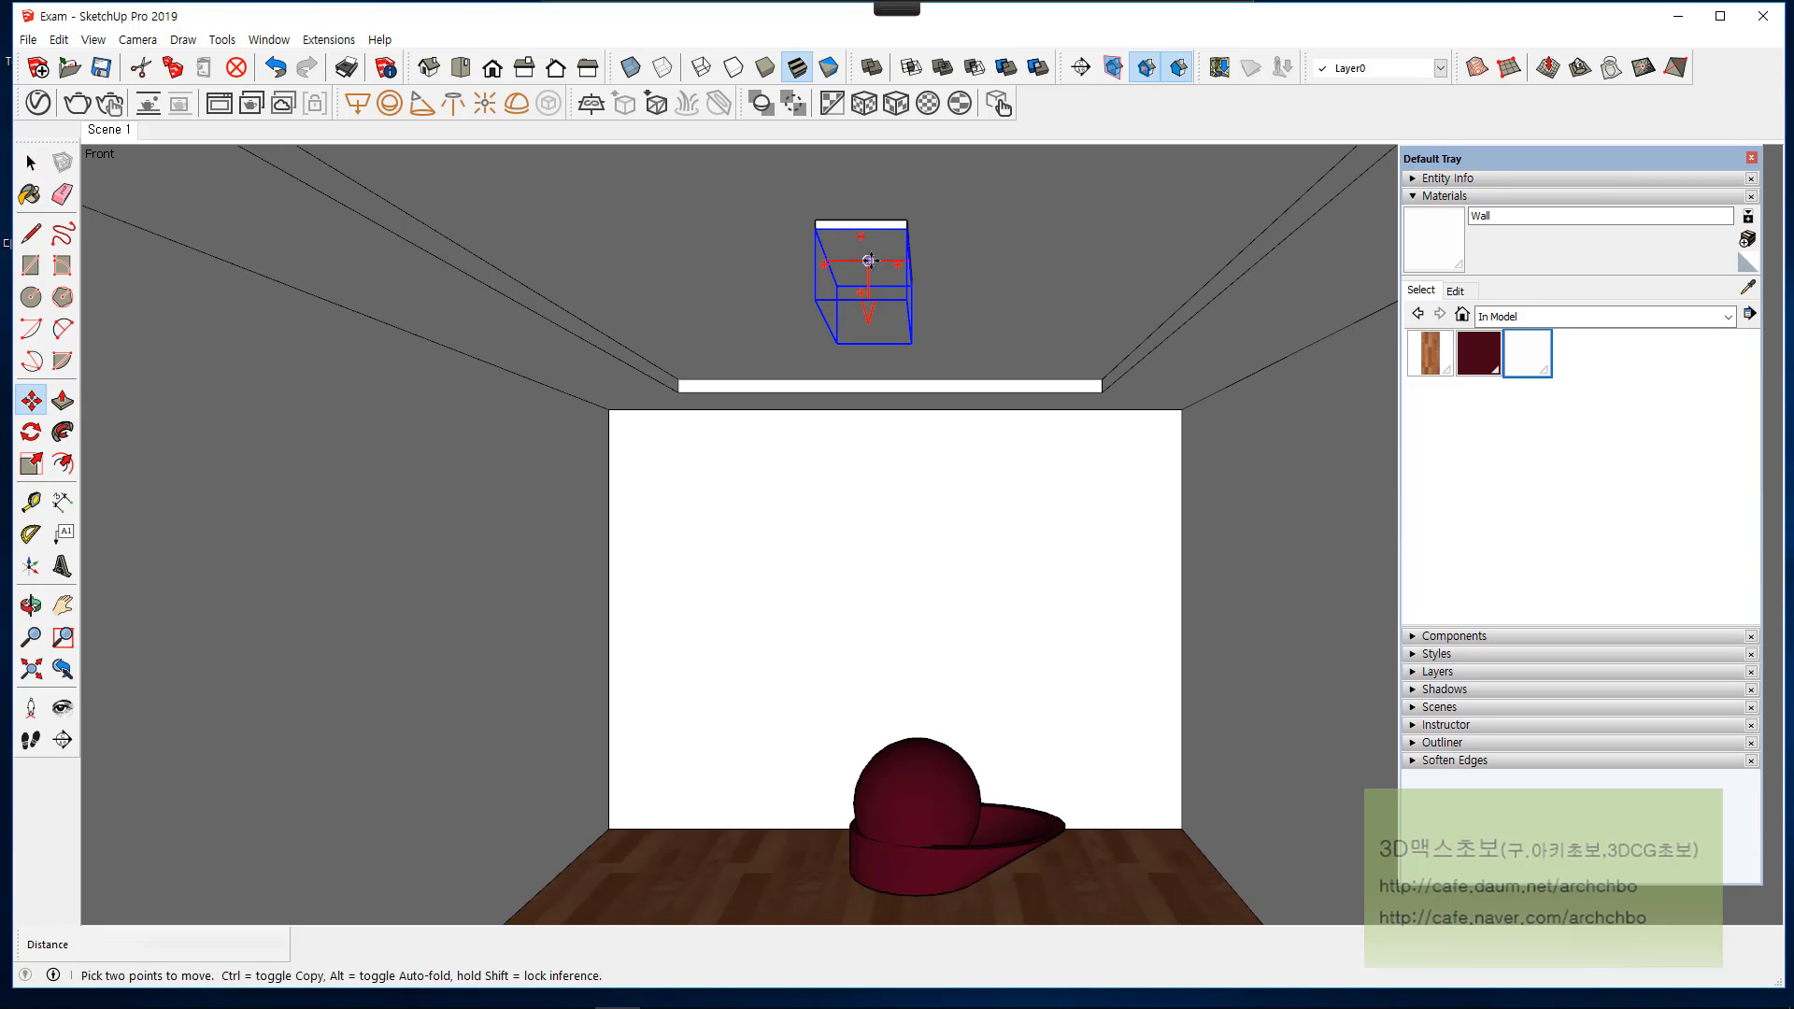
left_click(869, 254)
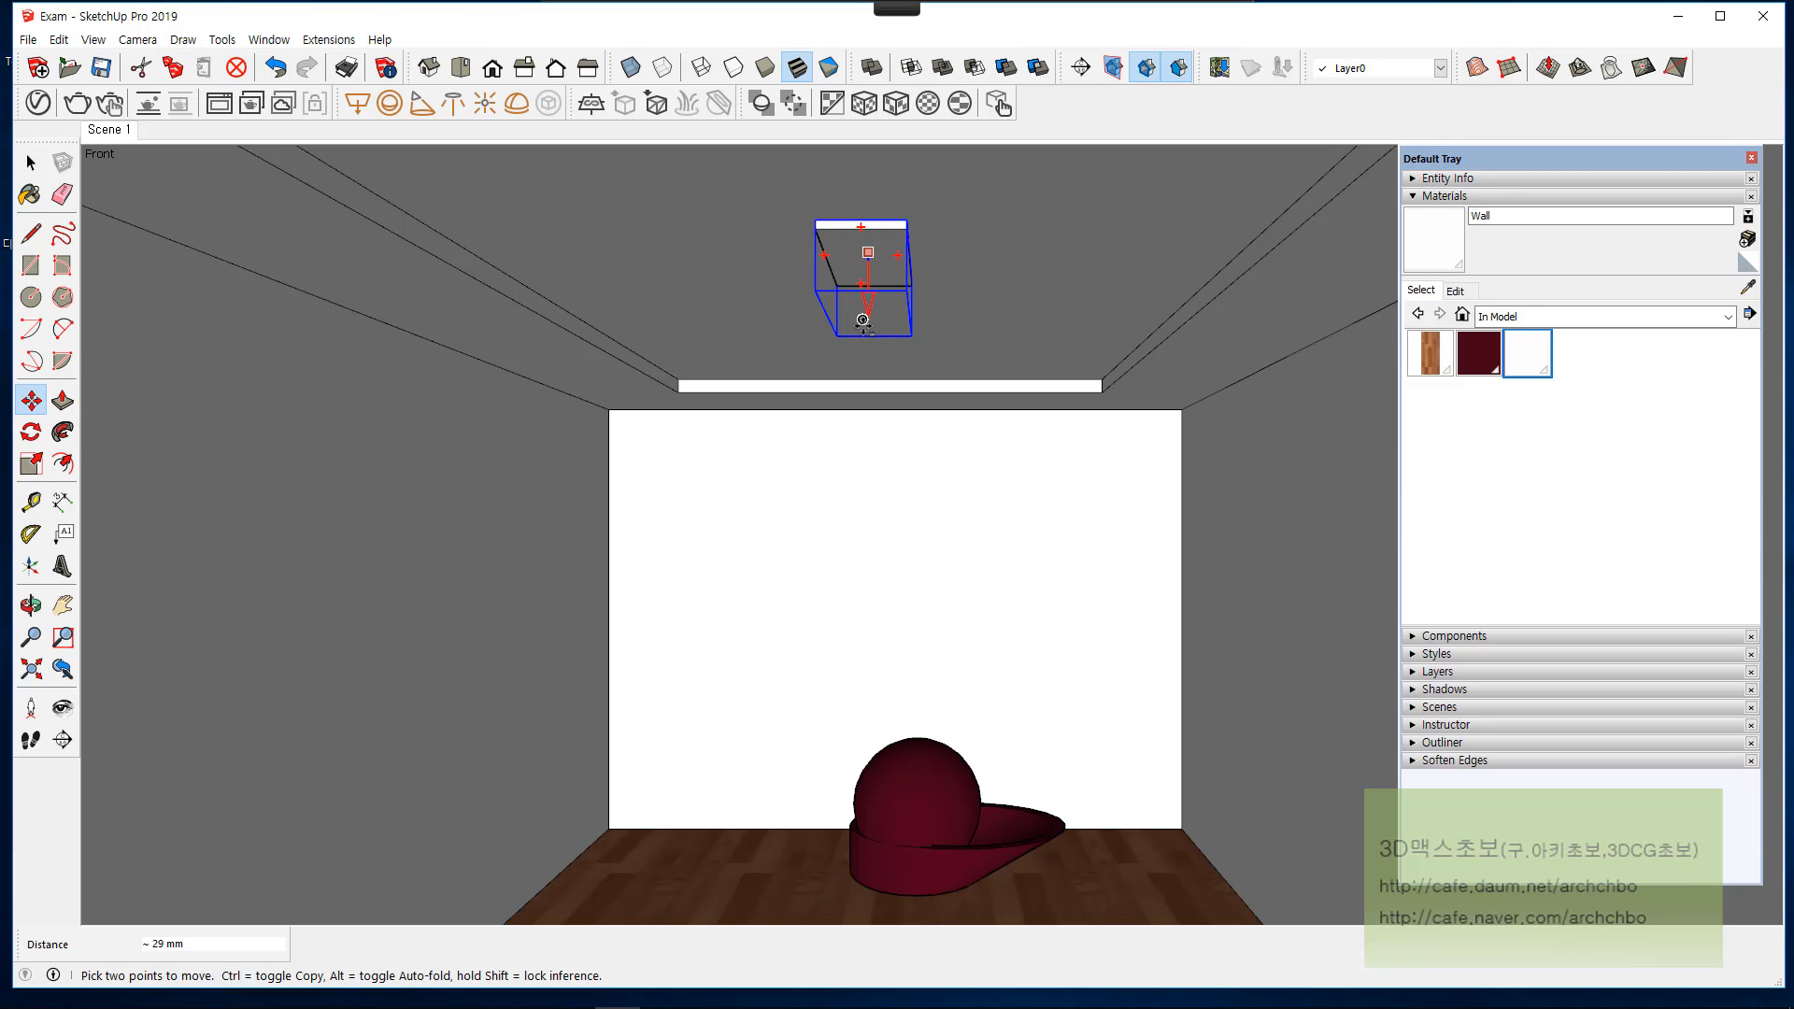
left_click(861, 497)
type("0")
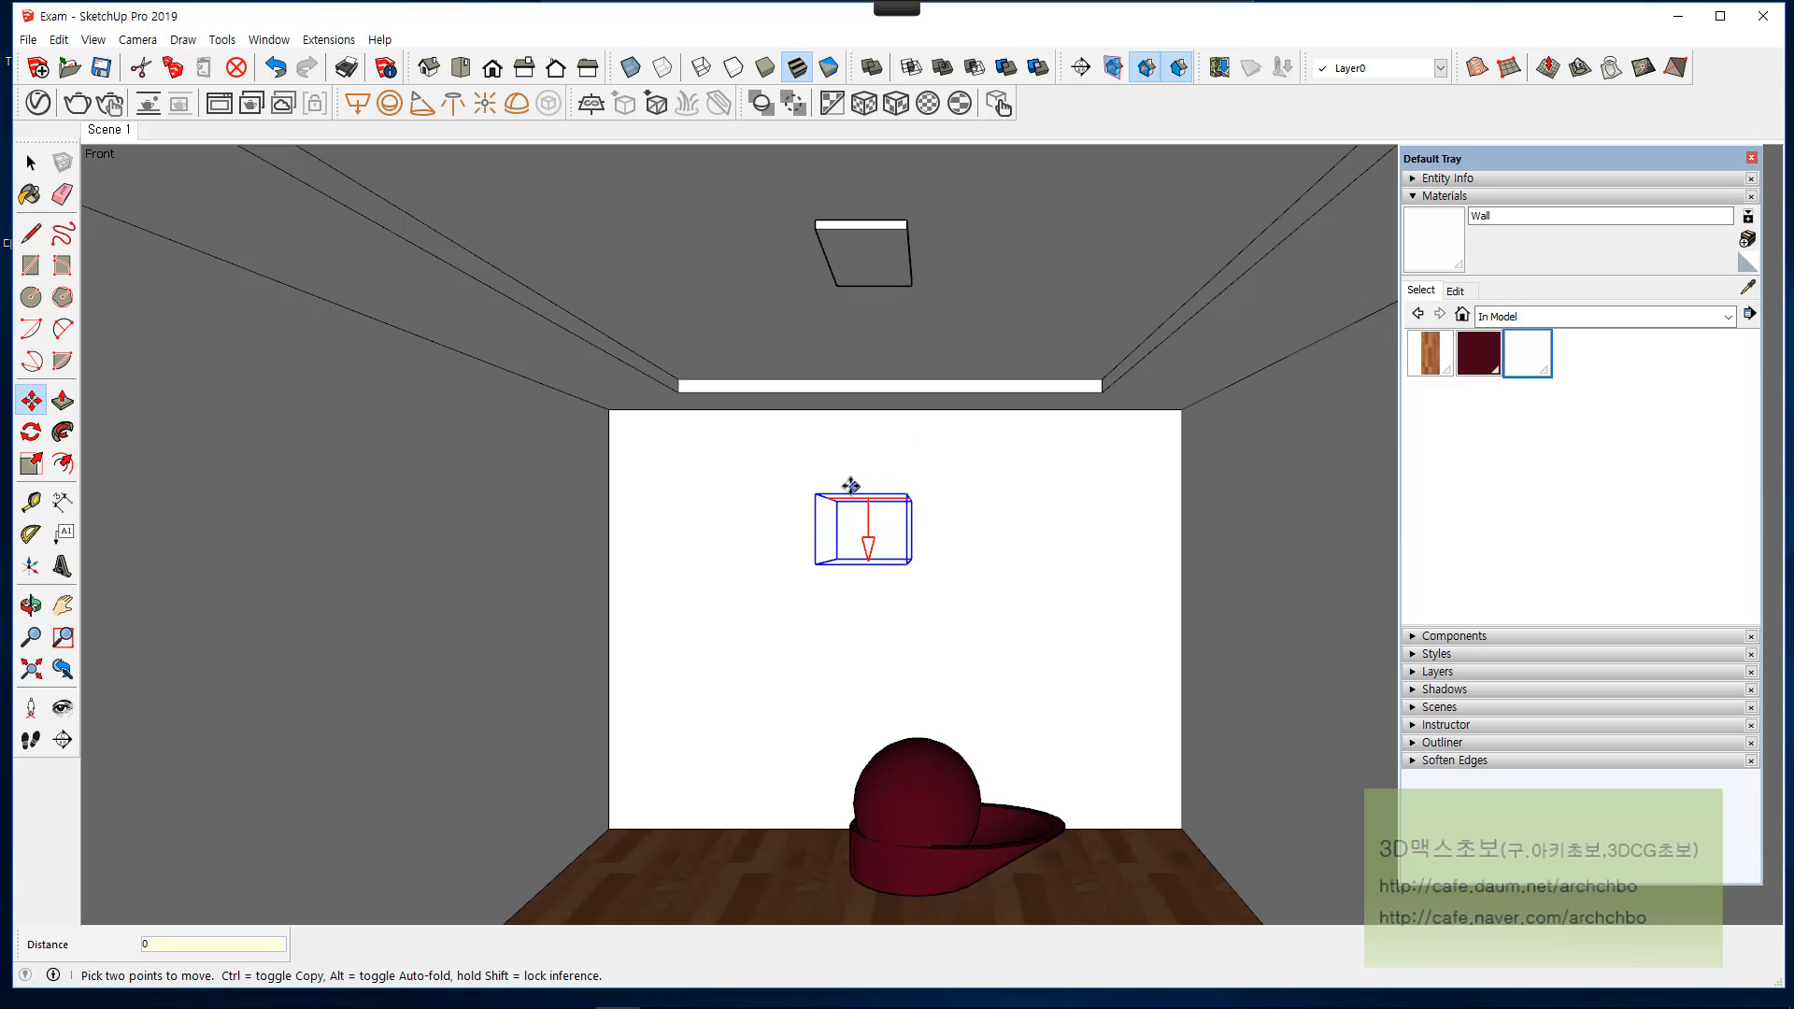
type(".01")
key("Return")
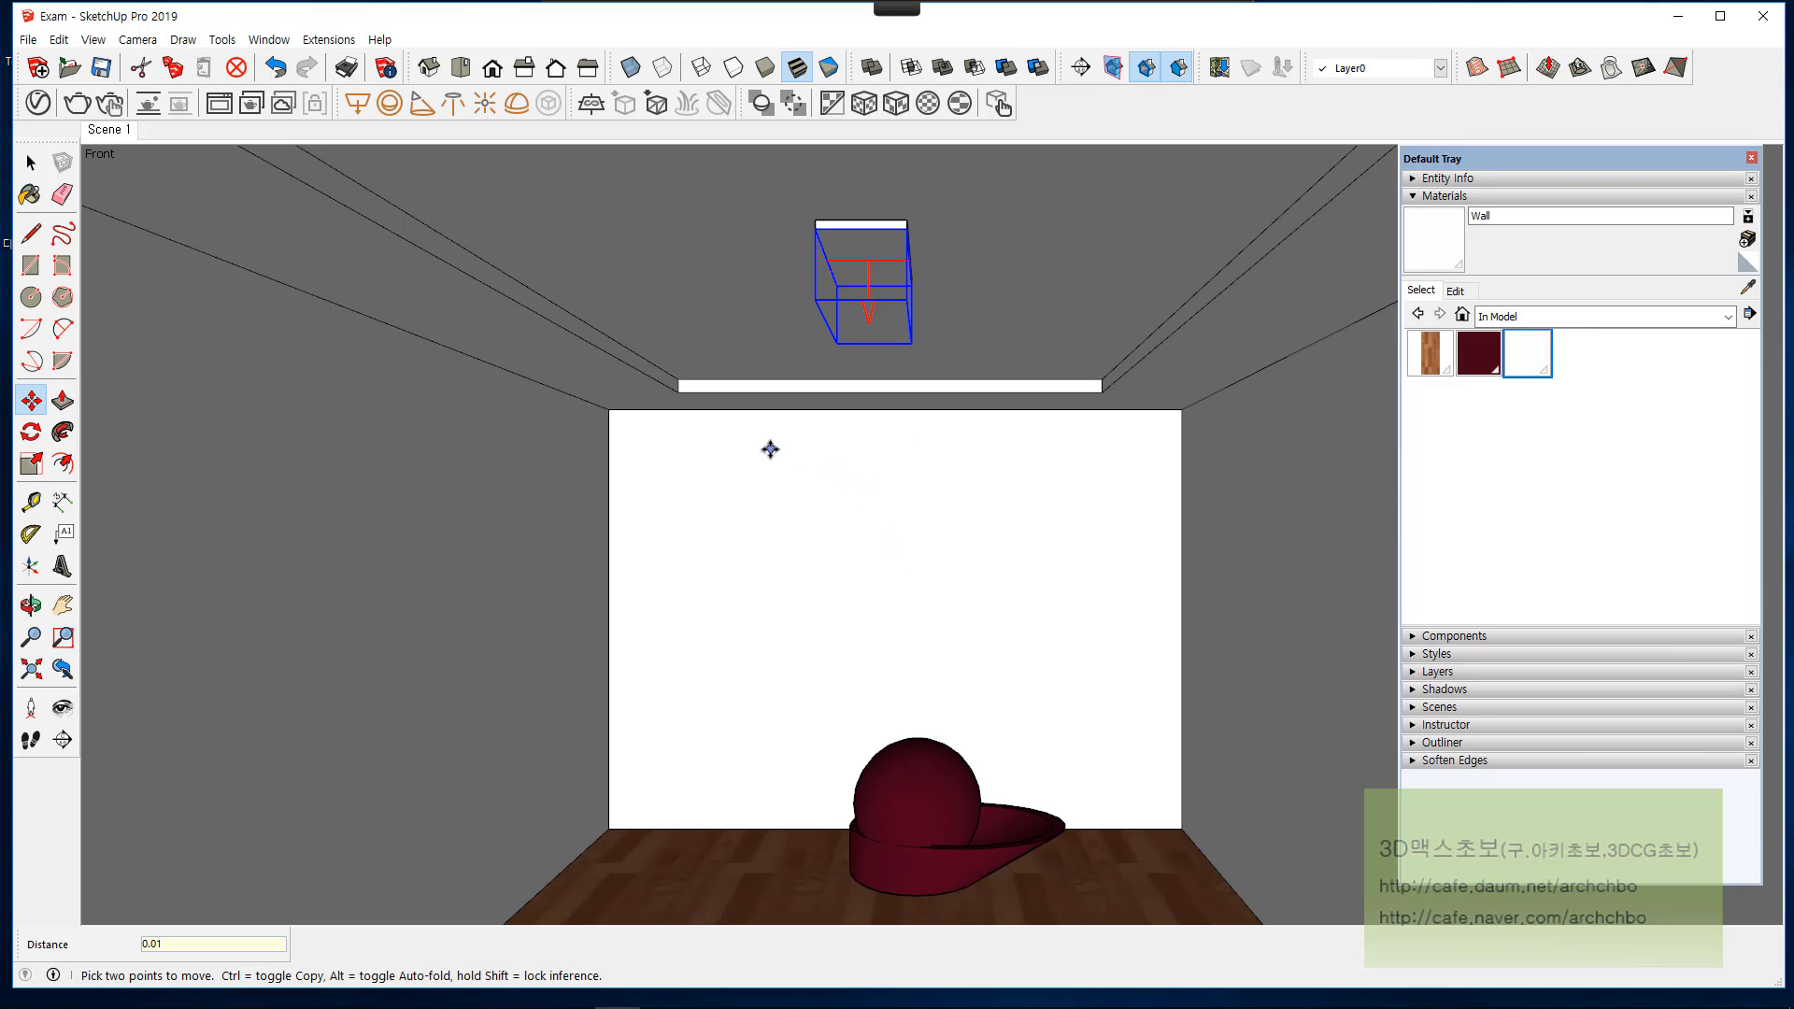
Step: Set the rectangle light's intensity to 300 in the V-Ray Asset Editor and render the scene
left_click(37, 103)
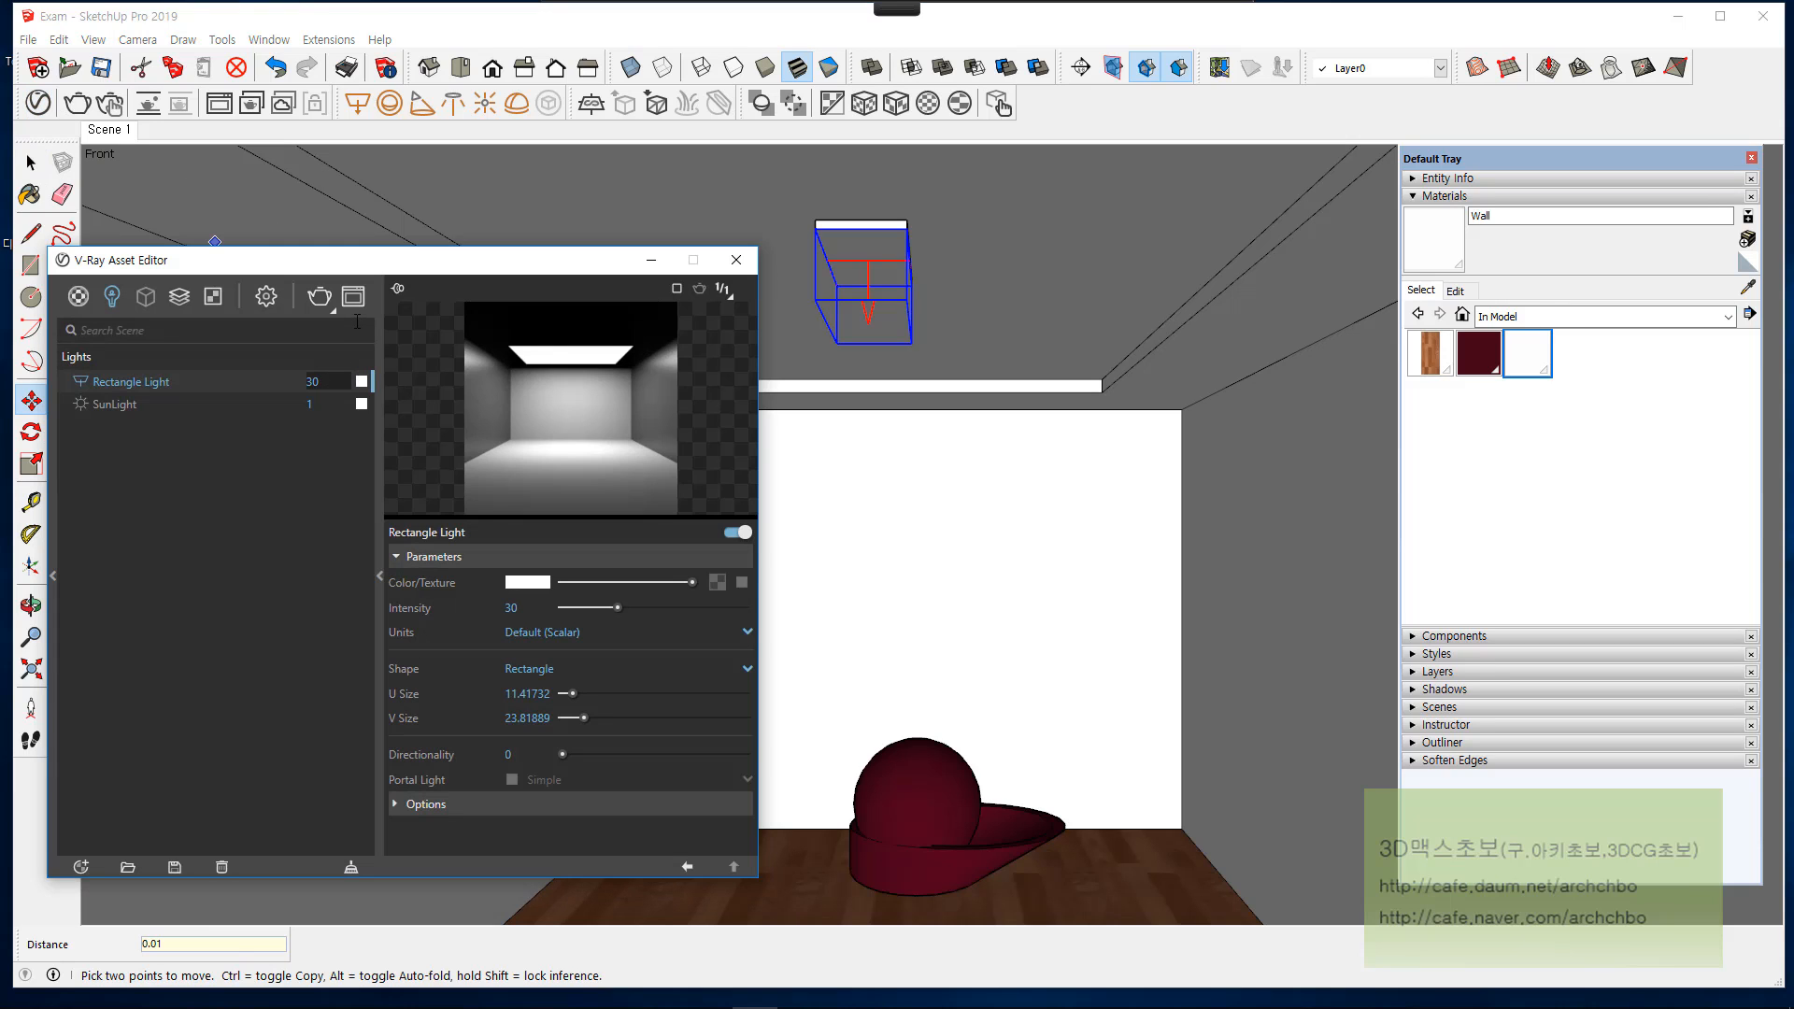
type("0")
key("Return")
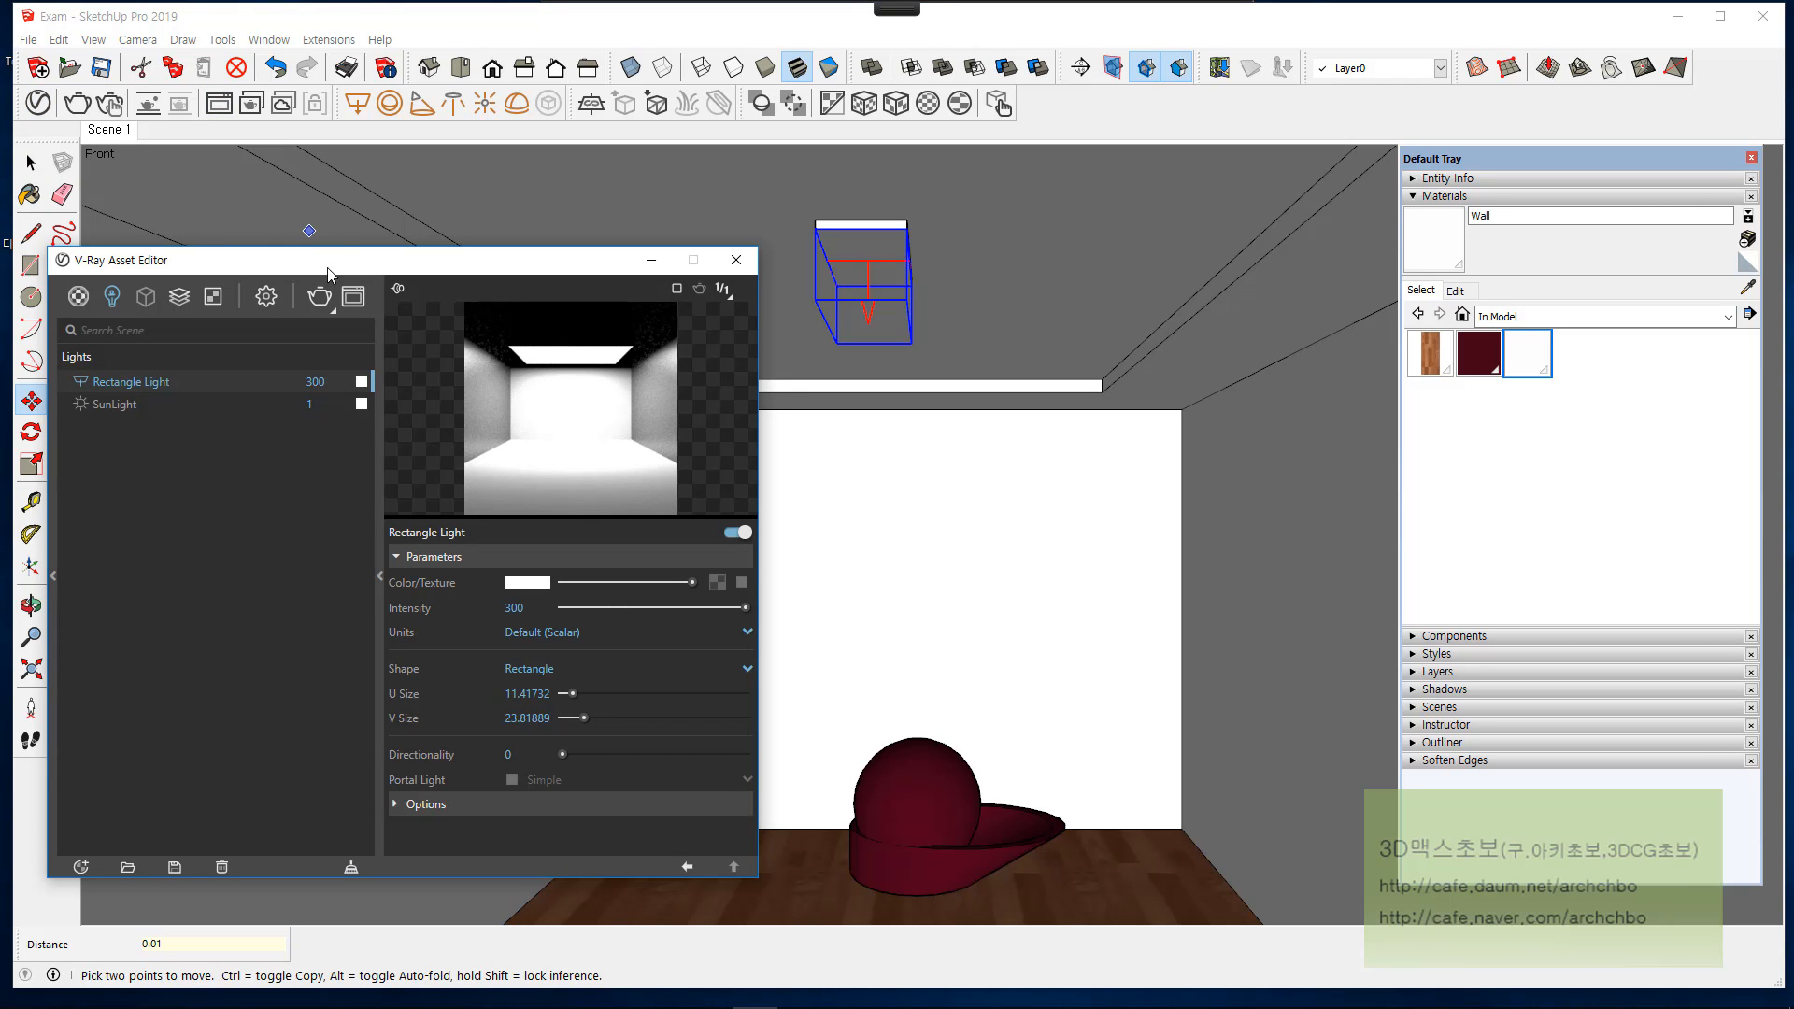
left_click(318, 297)
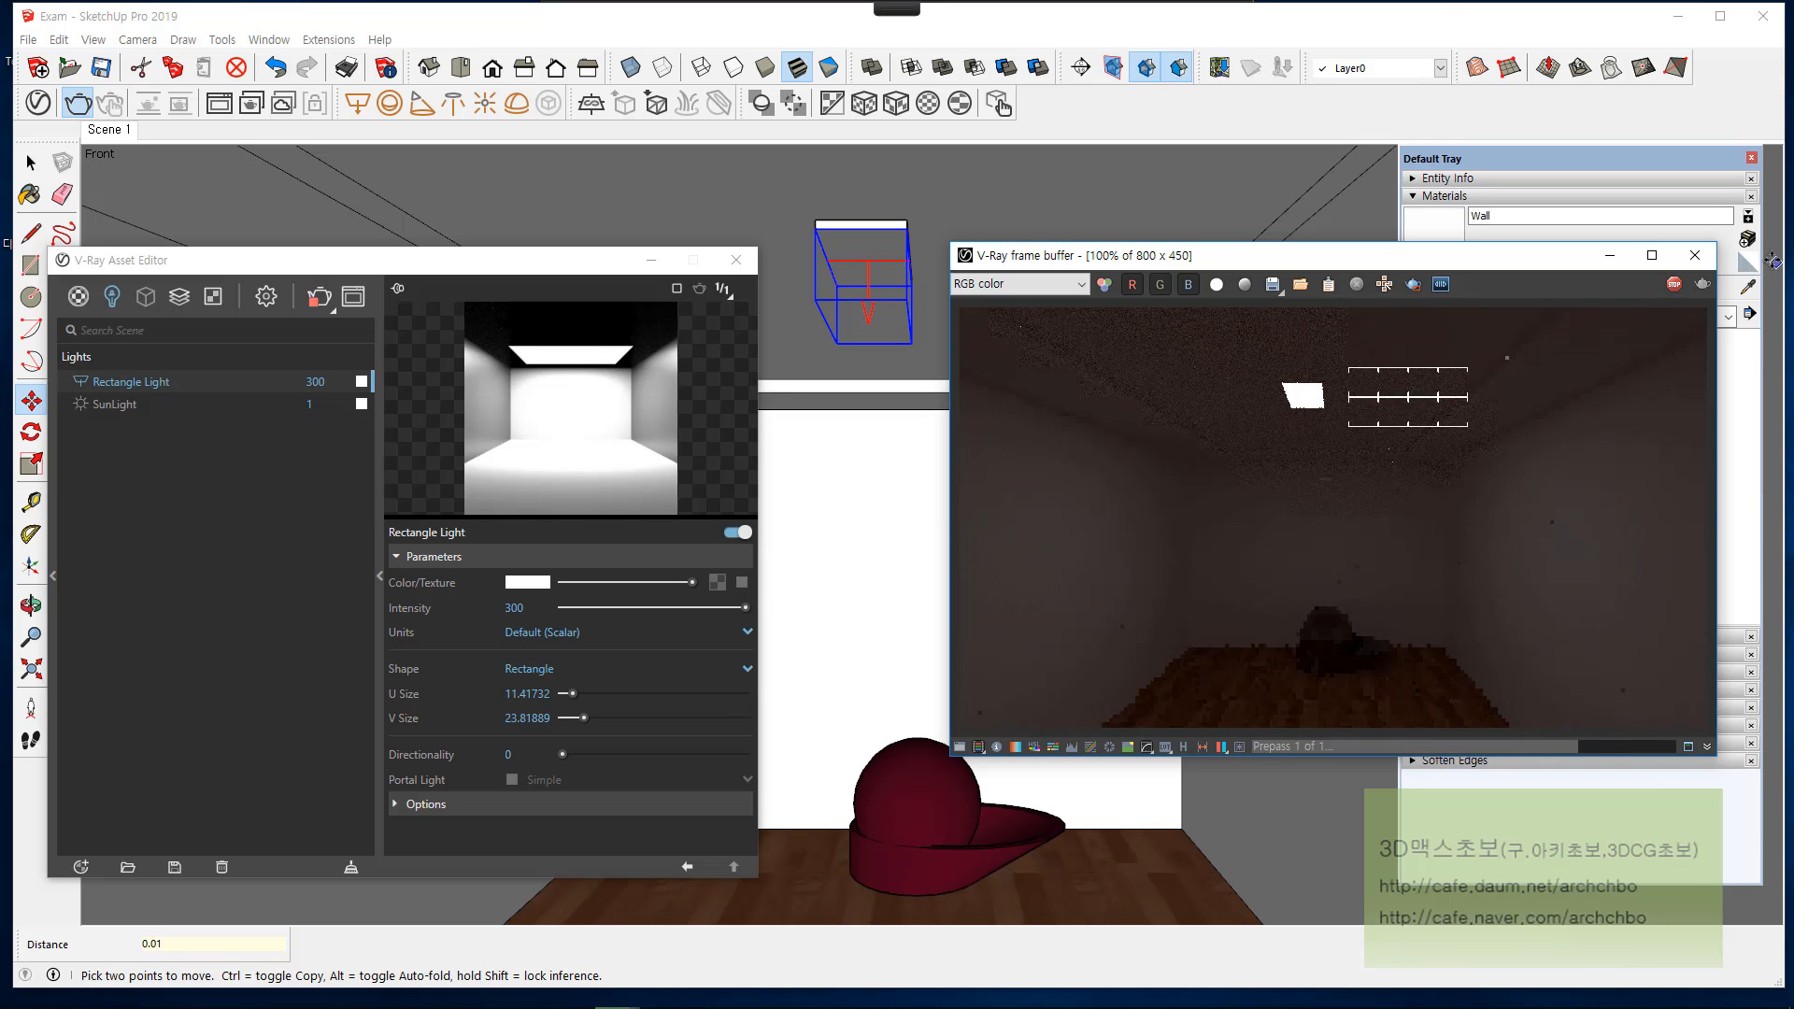
Step: Test-render the scene with the rectangle light disabled, close the render and re-enable the light
left_click(732, 538)
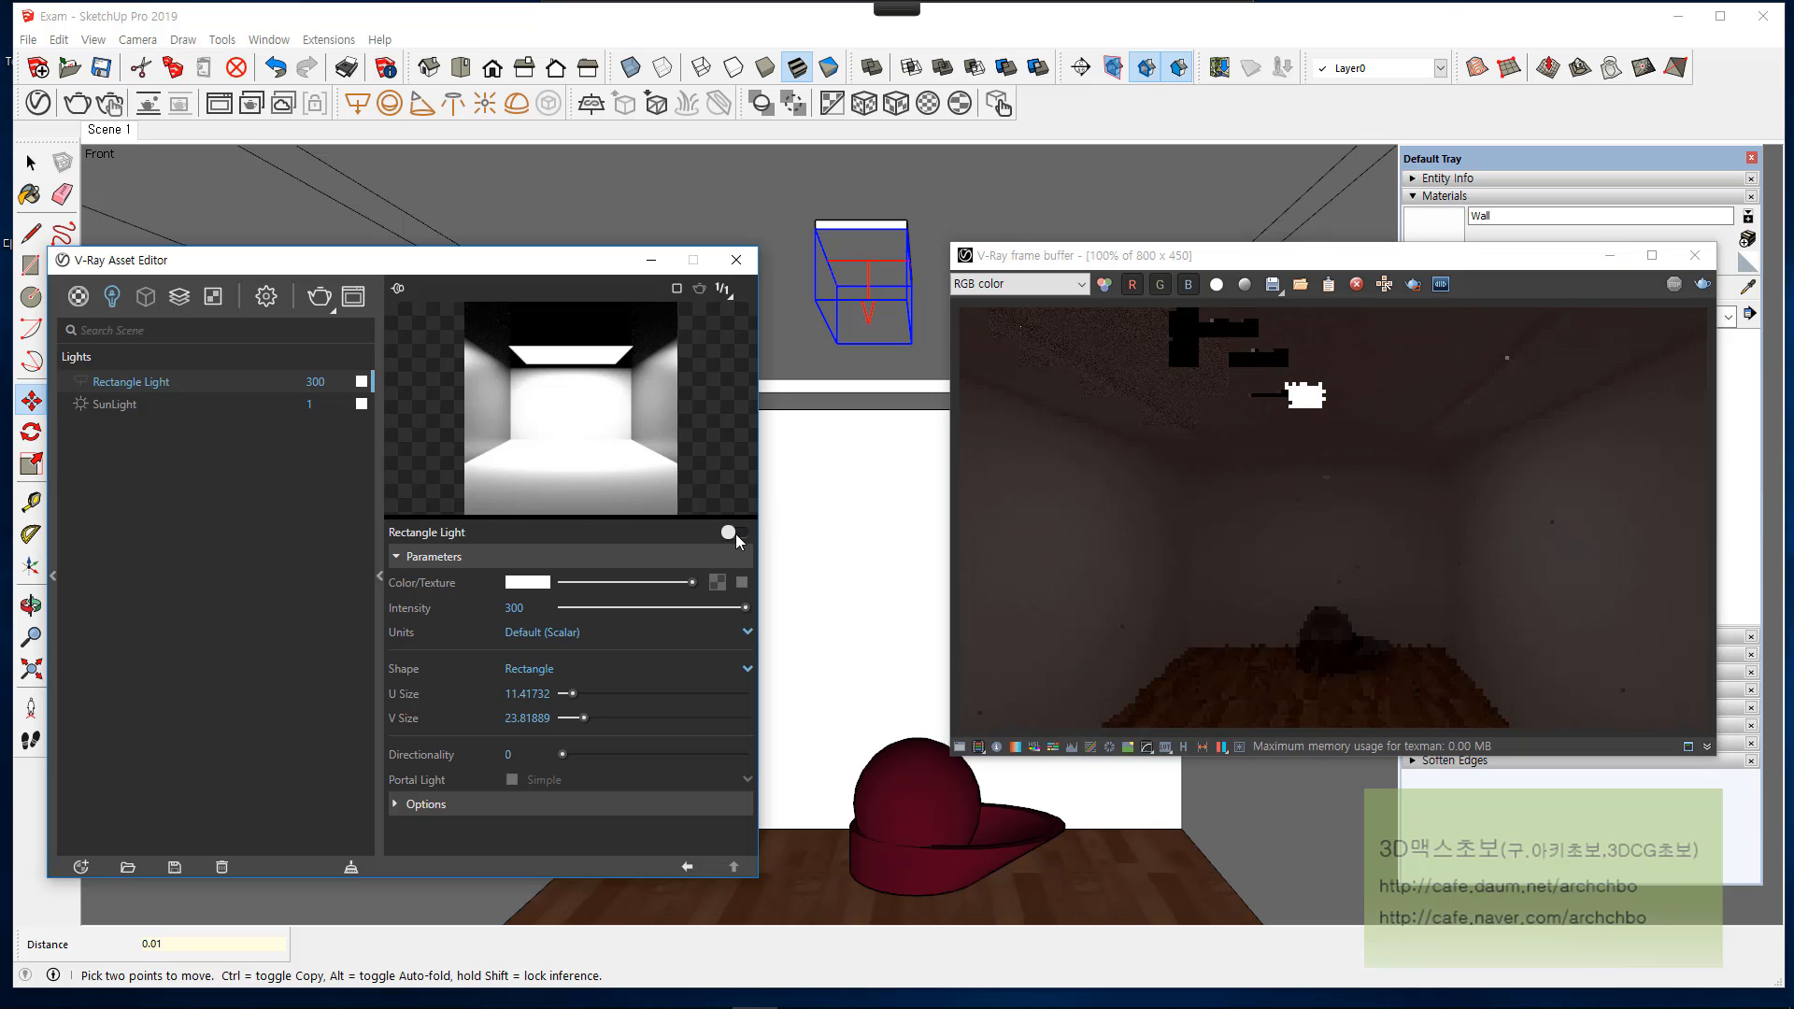
left_click(1701, 285)
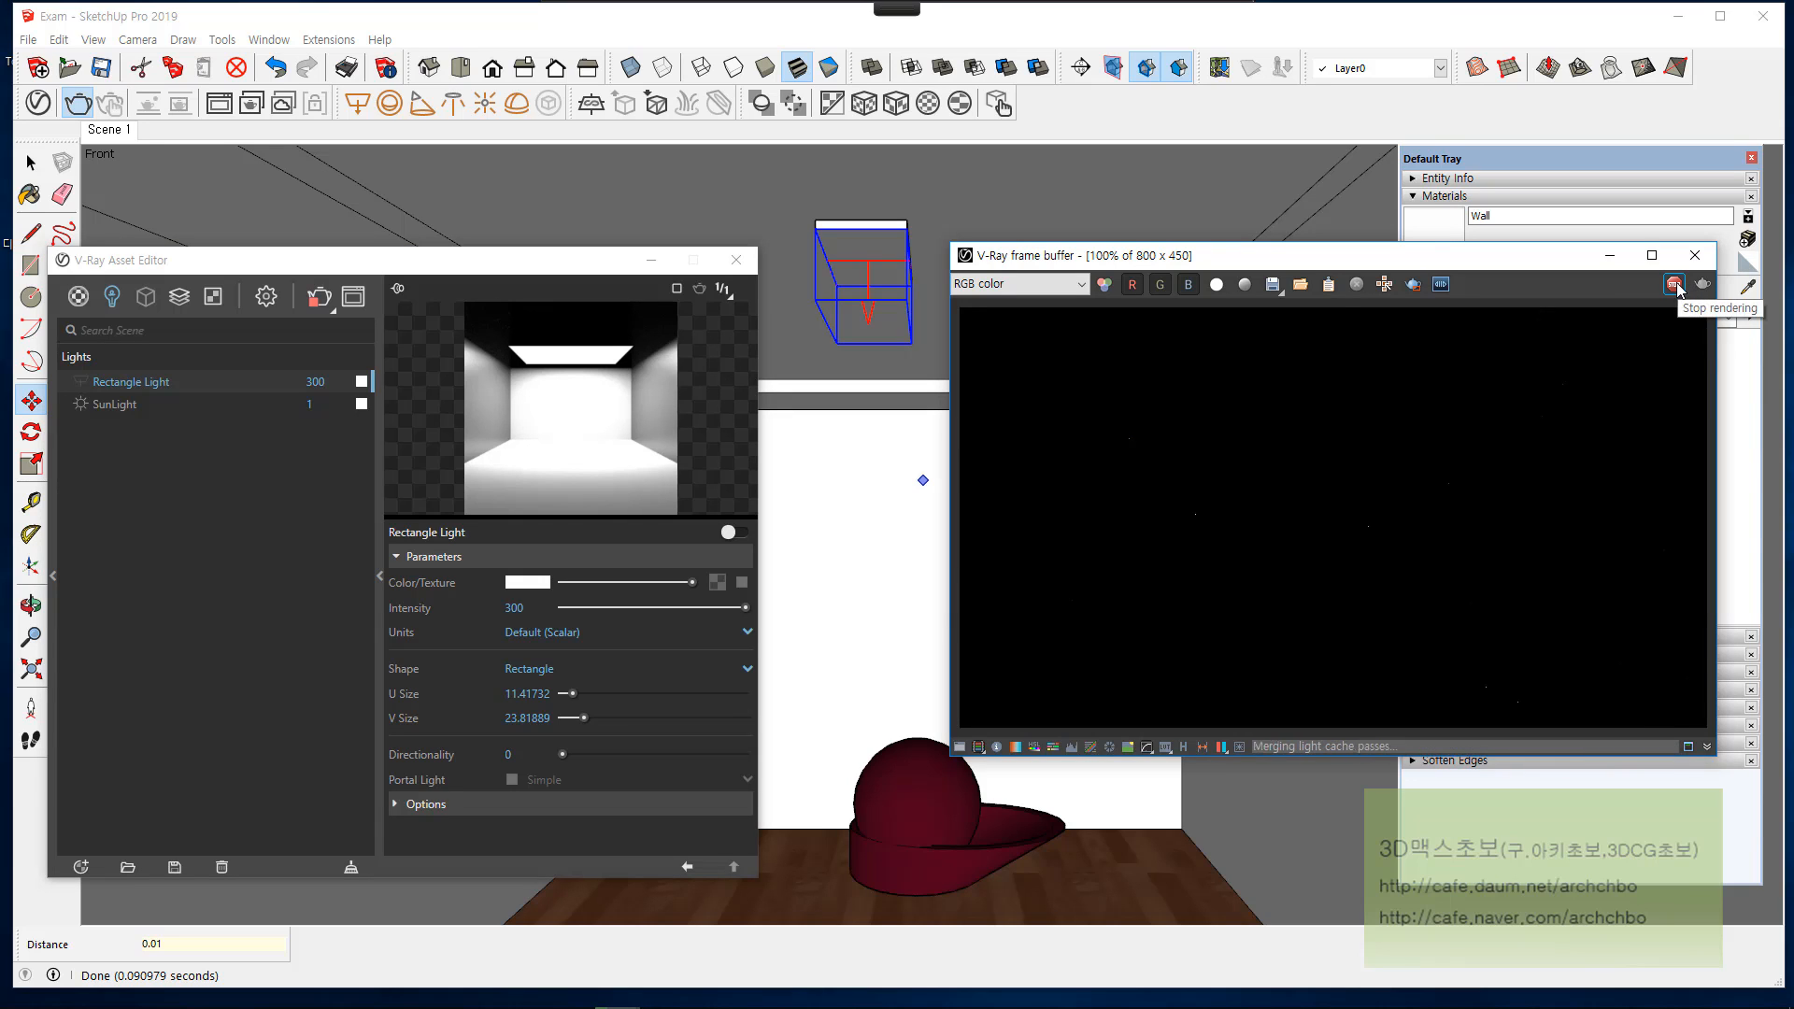
left_click(1695, 255)
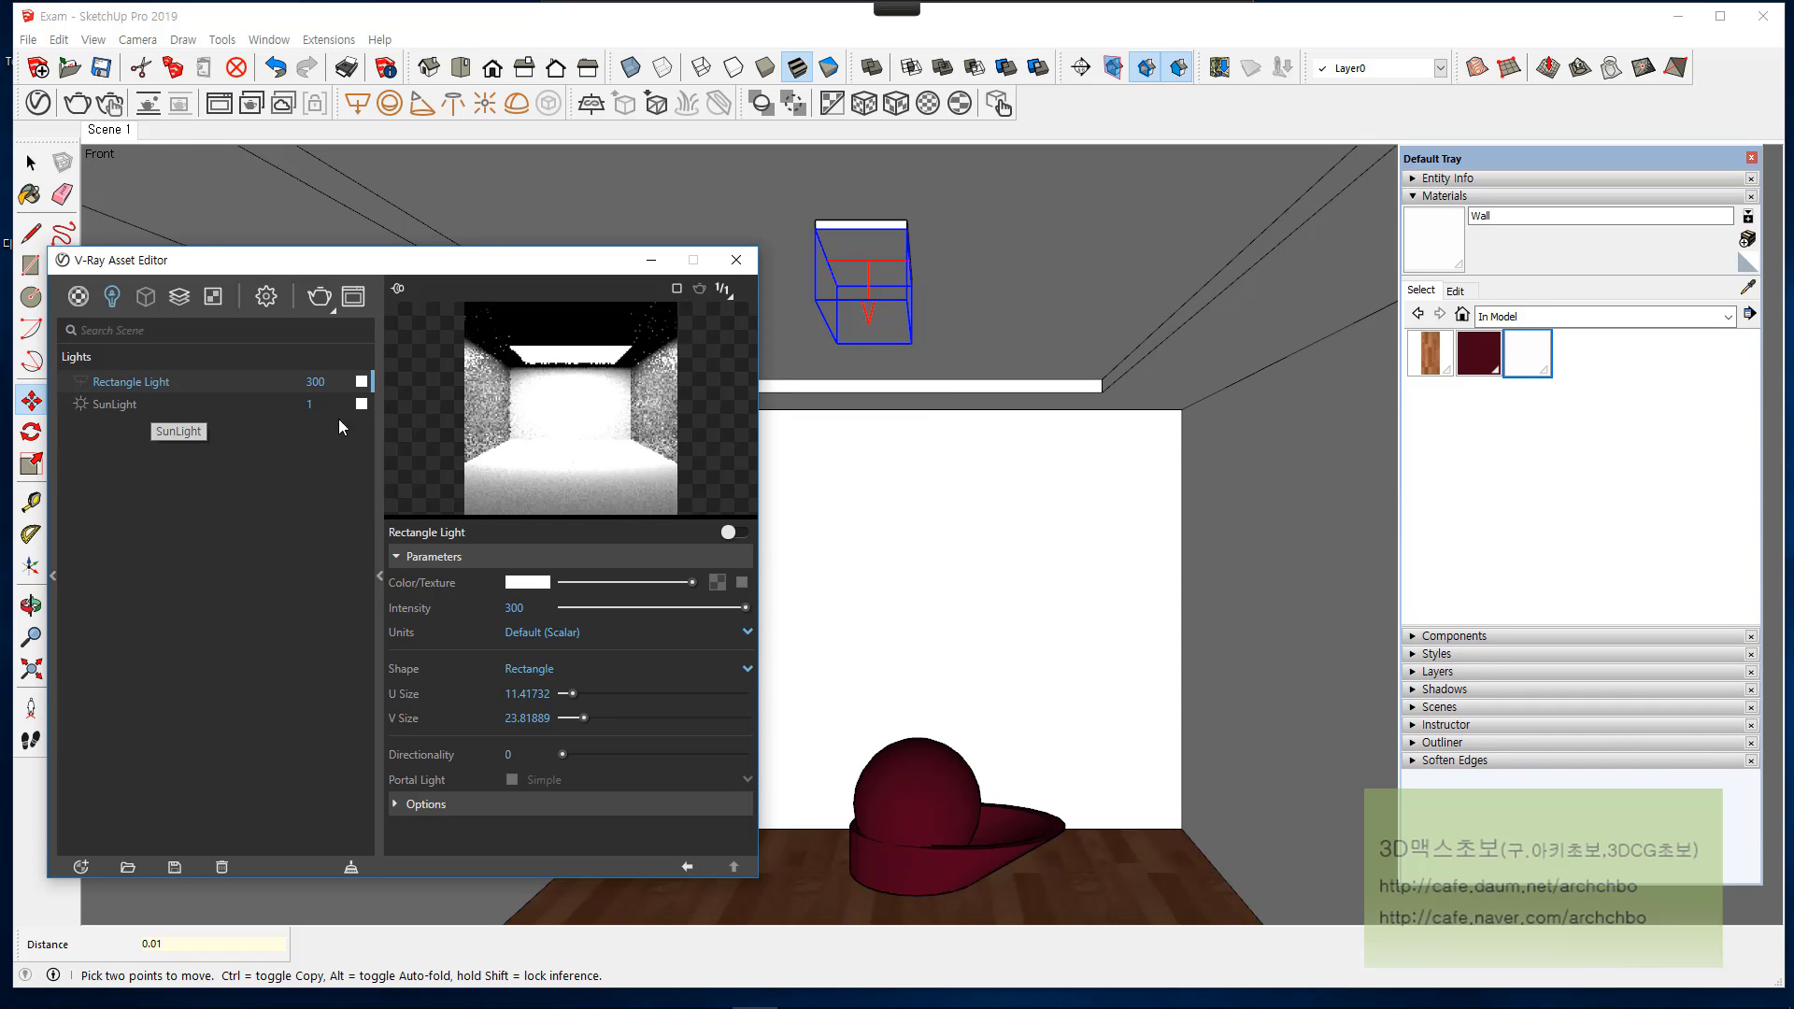
left_click(744, 533)
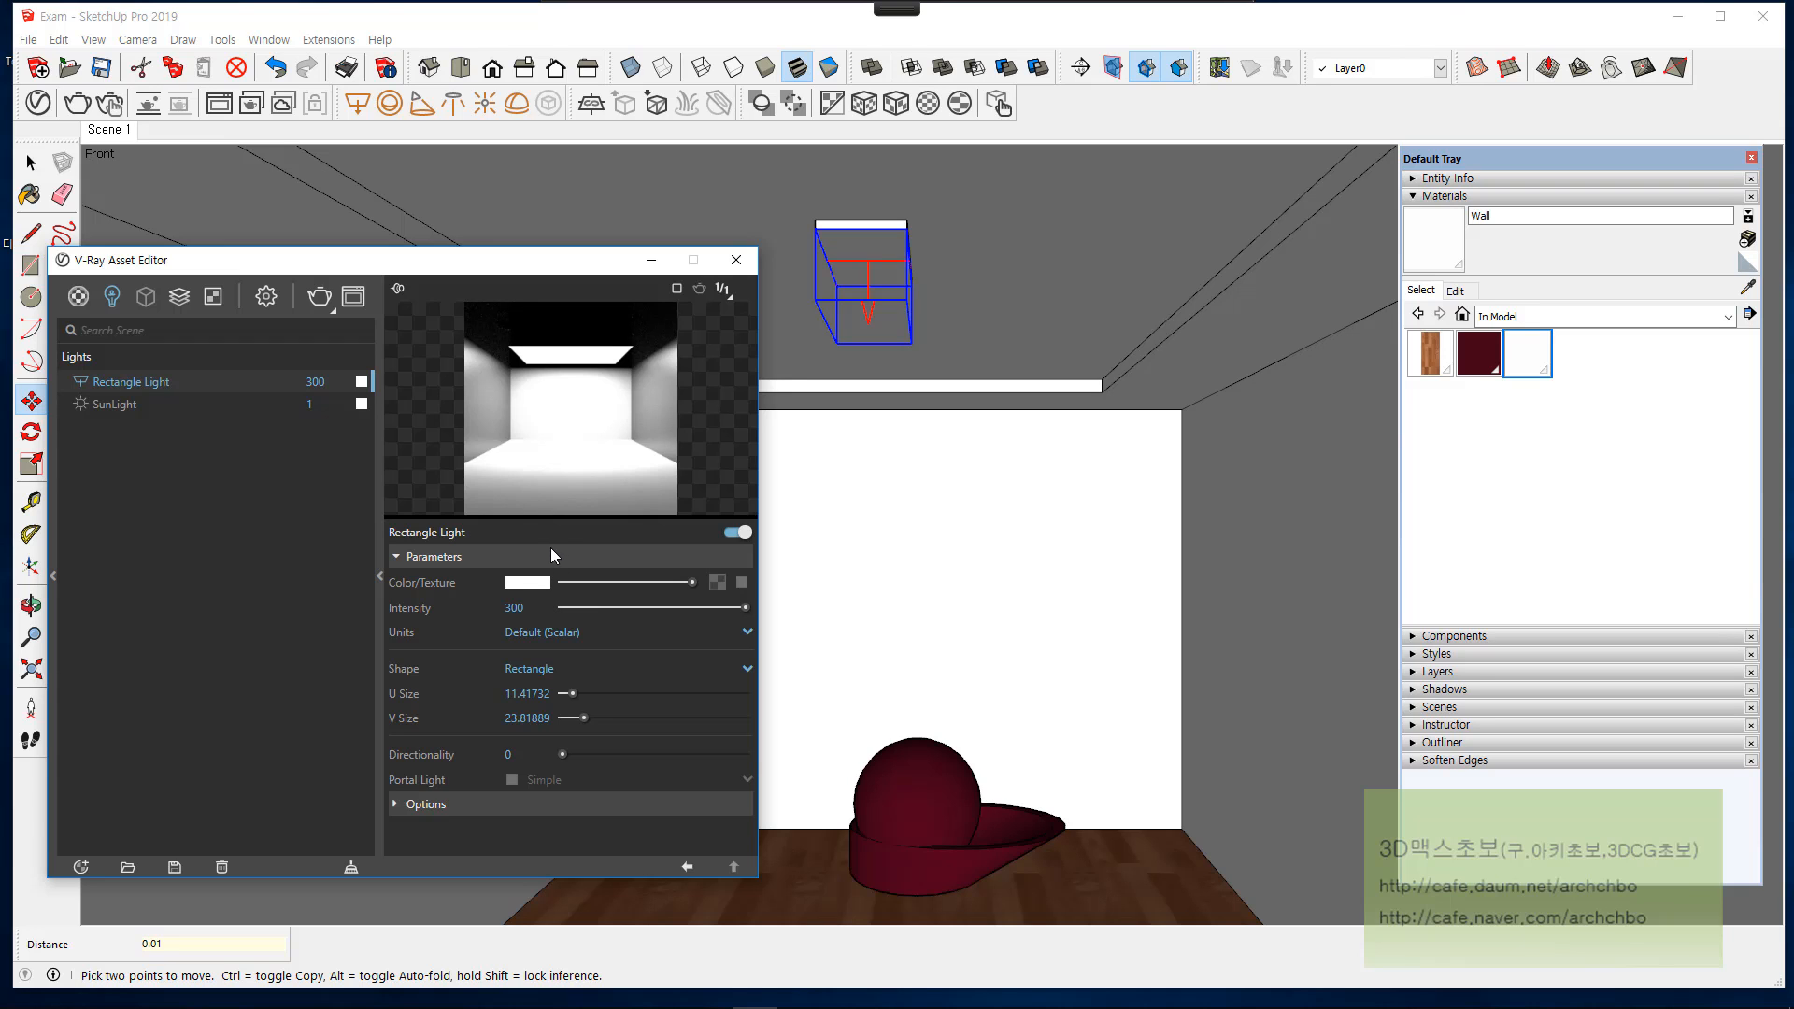
Step: Set the rectangle light's color to light red (R 1, G 0.366, B 0.366) and test-render the scene
left_click(542, 583)
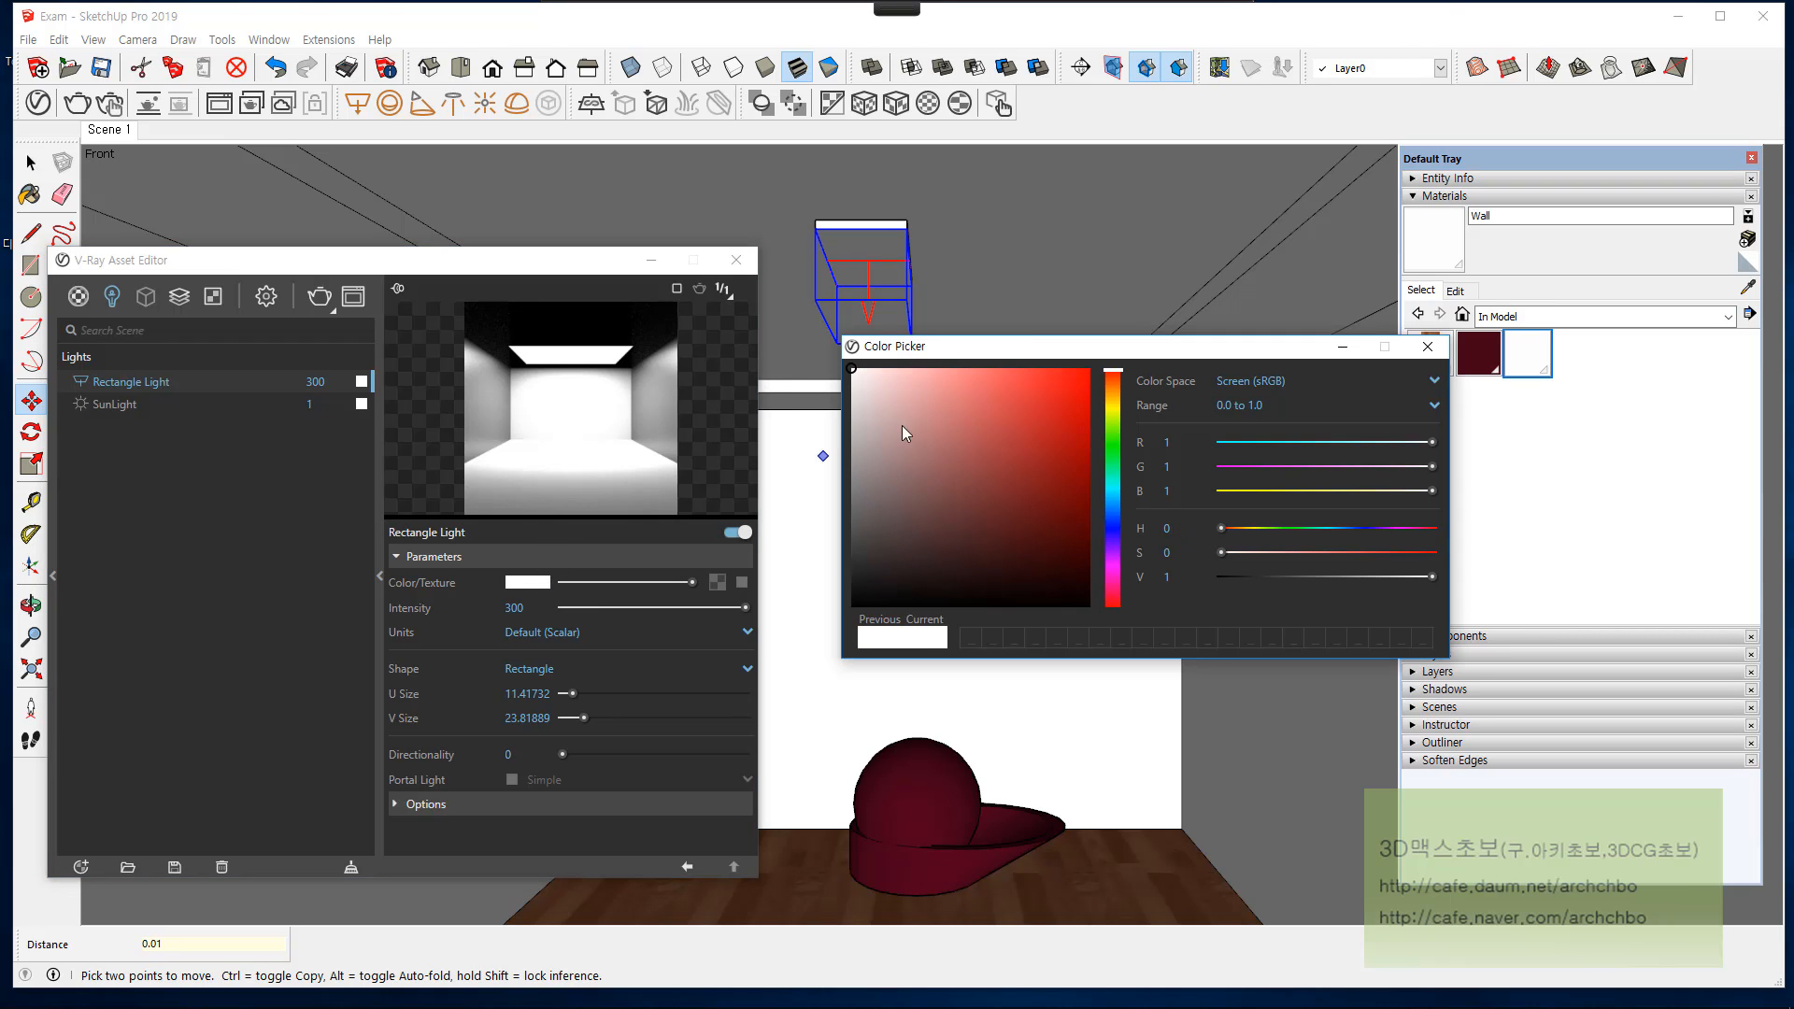
left_click_drag(1088, 389, 1003, 368)
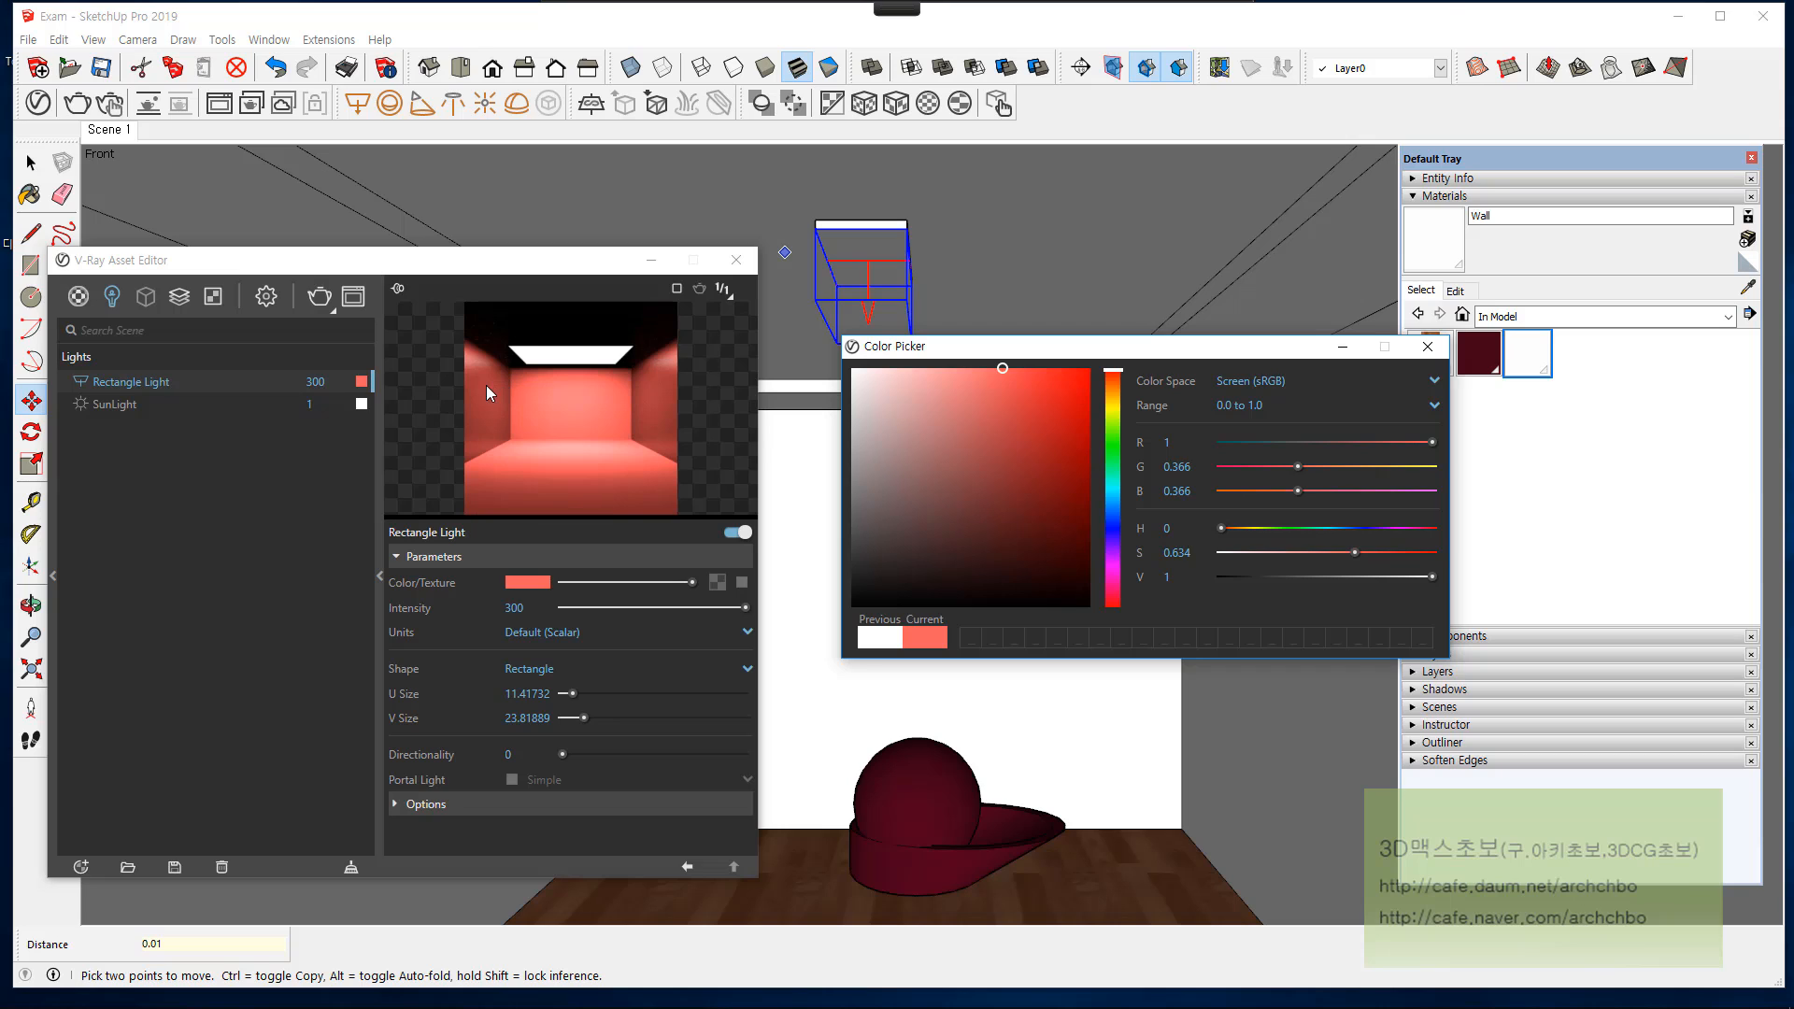
left_click(1427, 346)
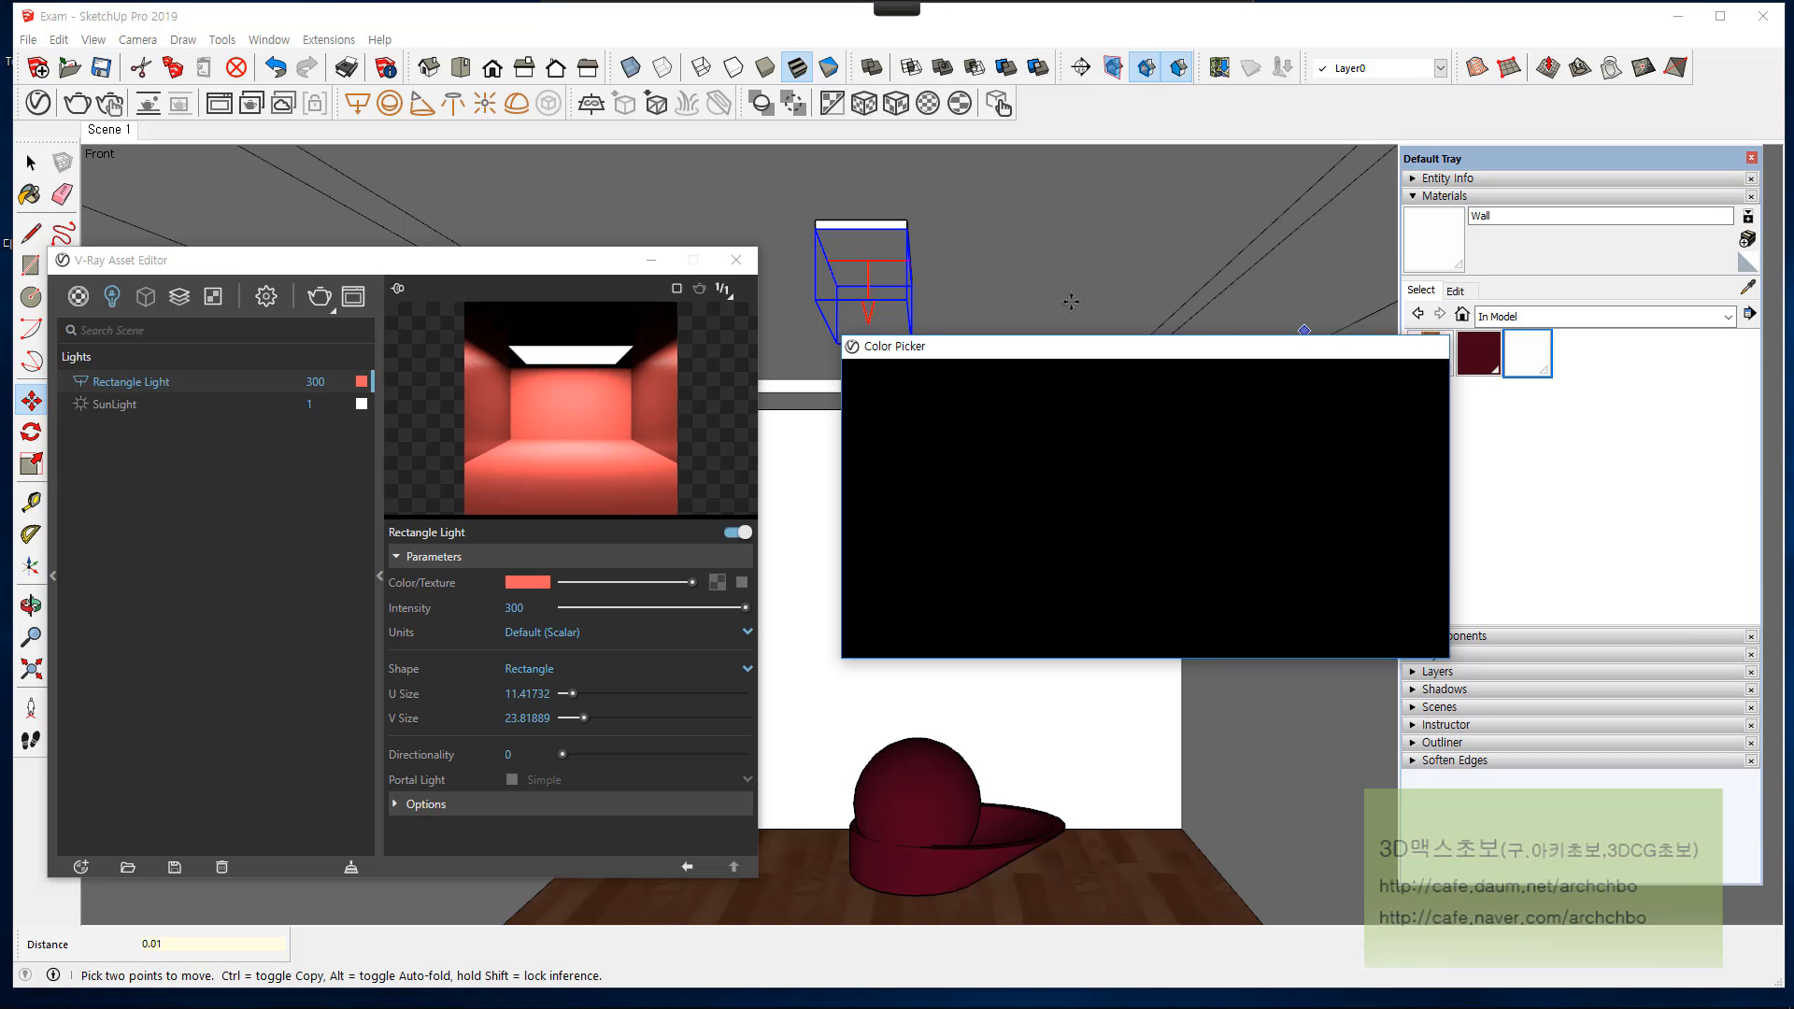
left_click(319, 296)
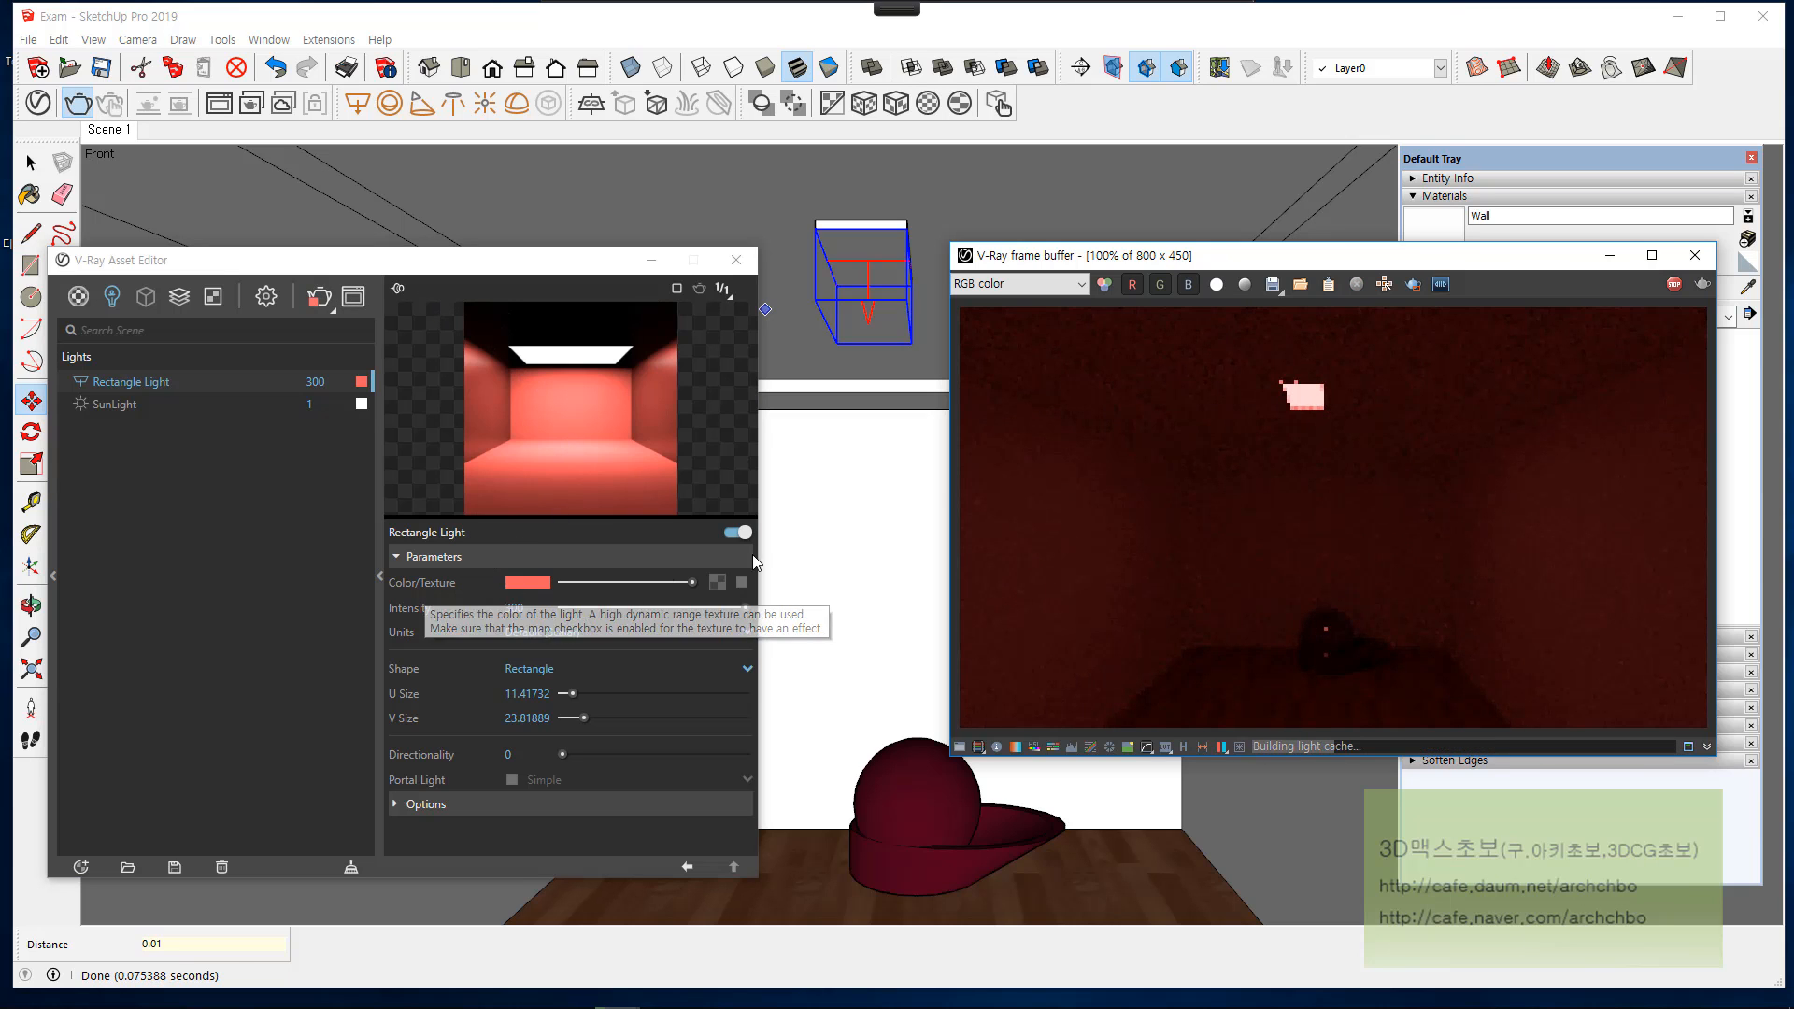
left_click(1676, 285)
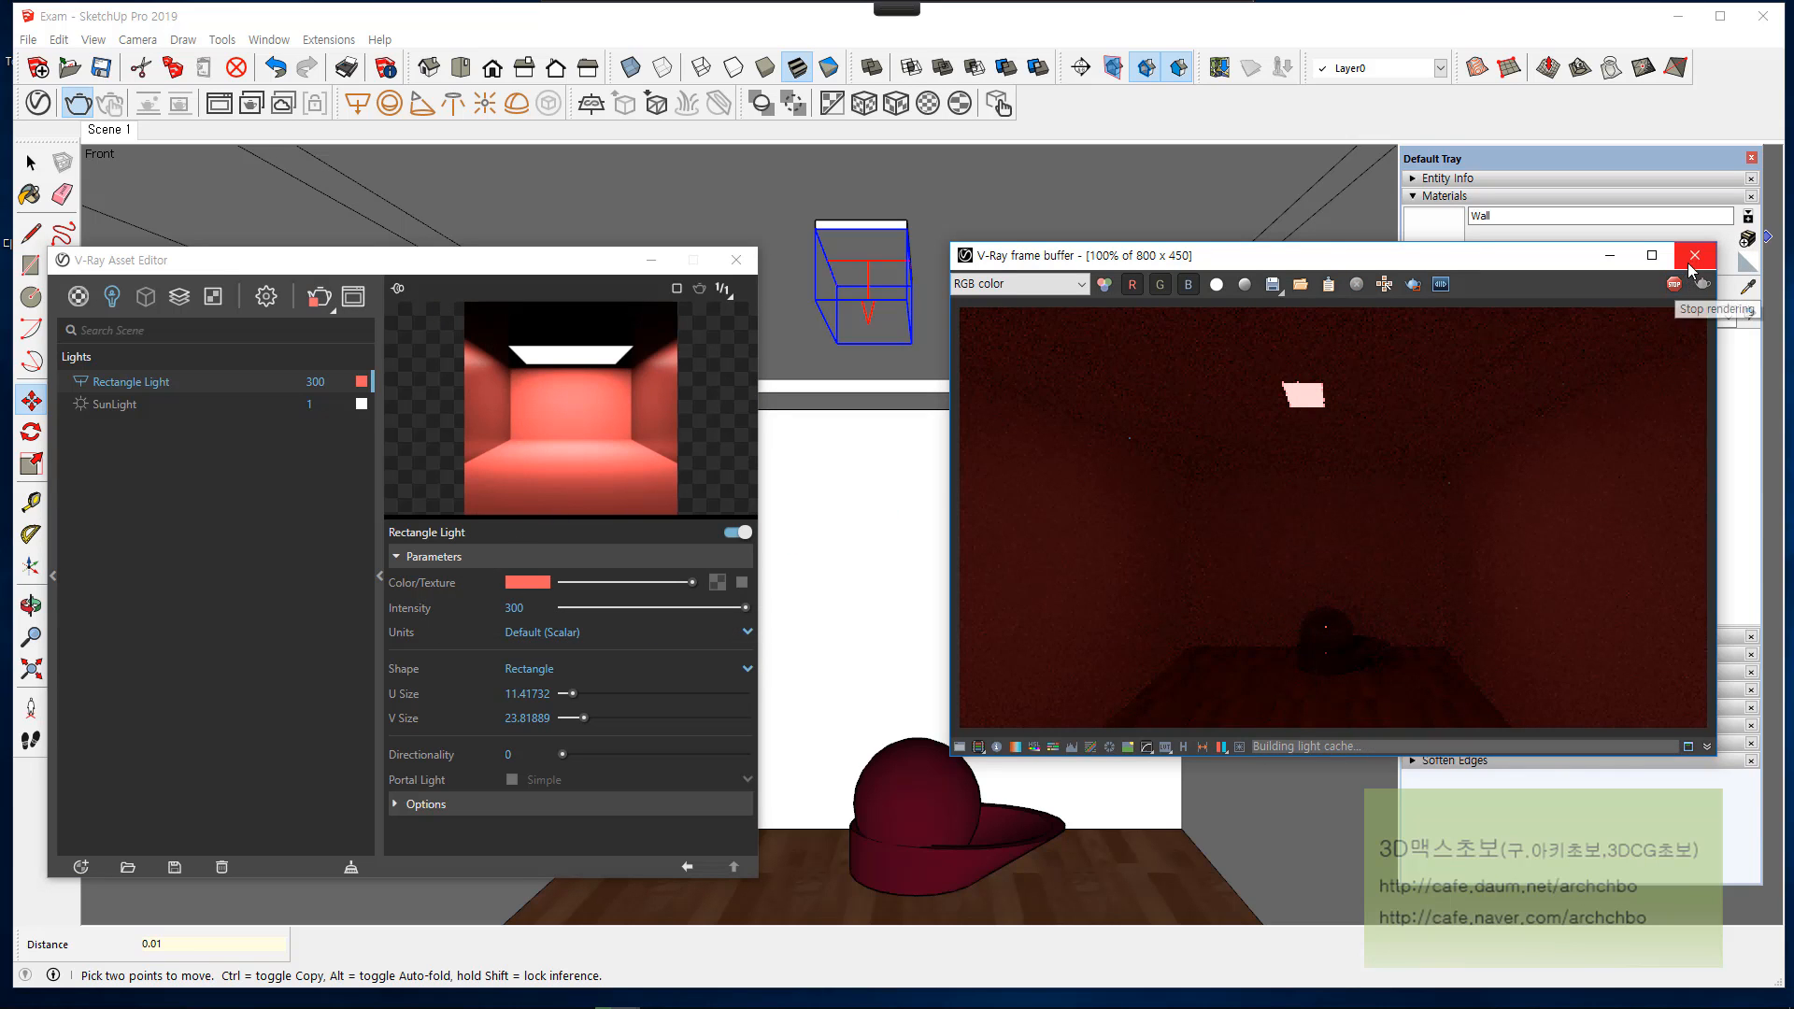
left_click(1696, 259)
Step: Reset the rectangle light's color to pure white with R, G and B at 1
left_click(560, 582)
left_click(540, 582)
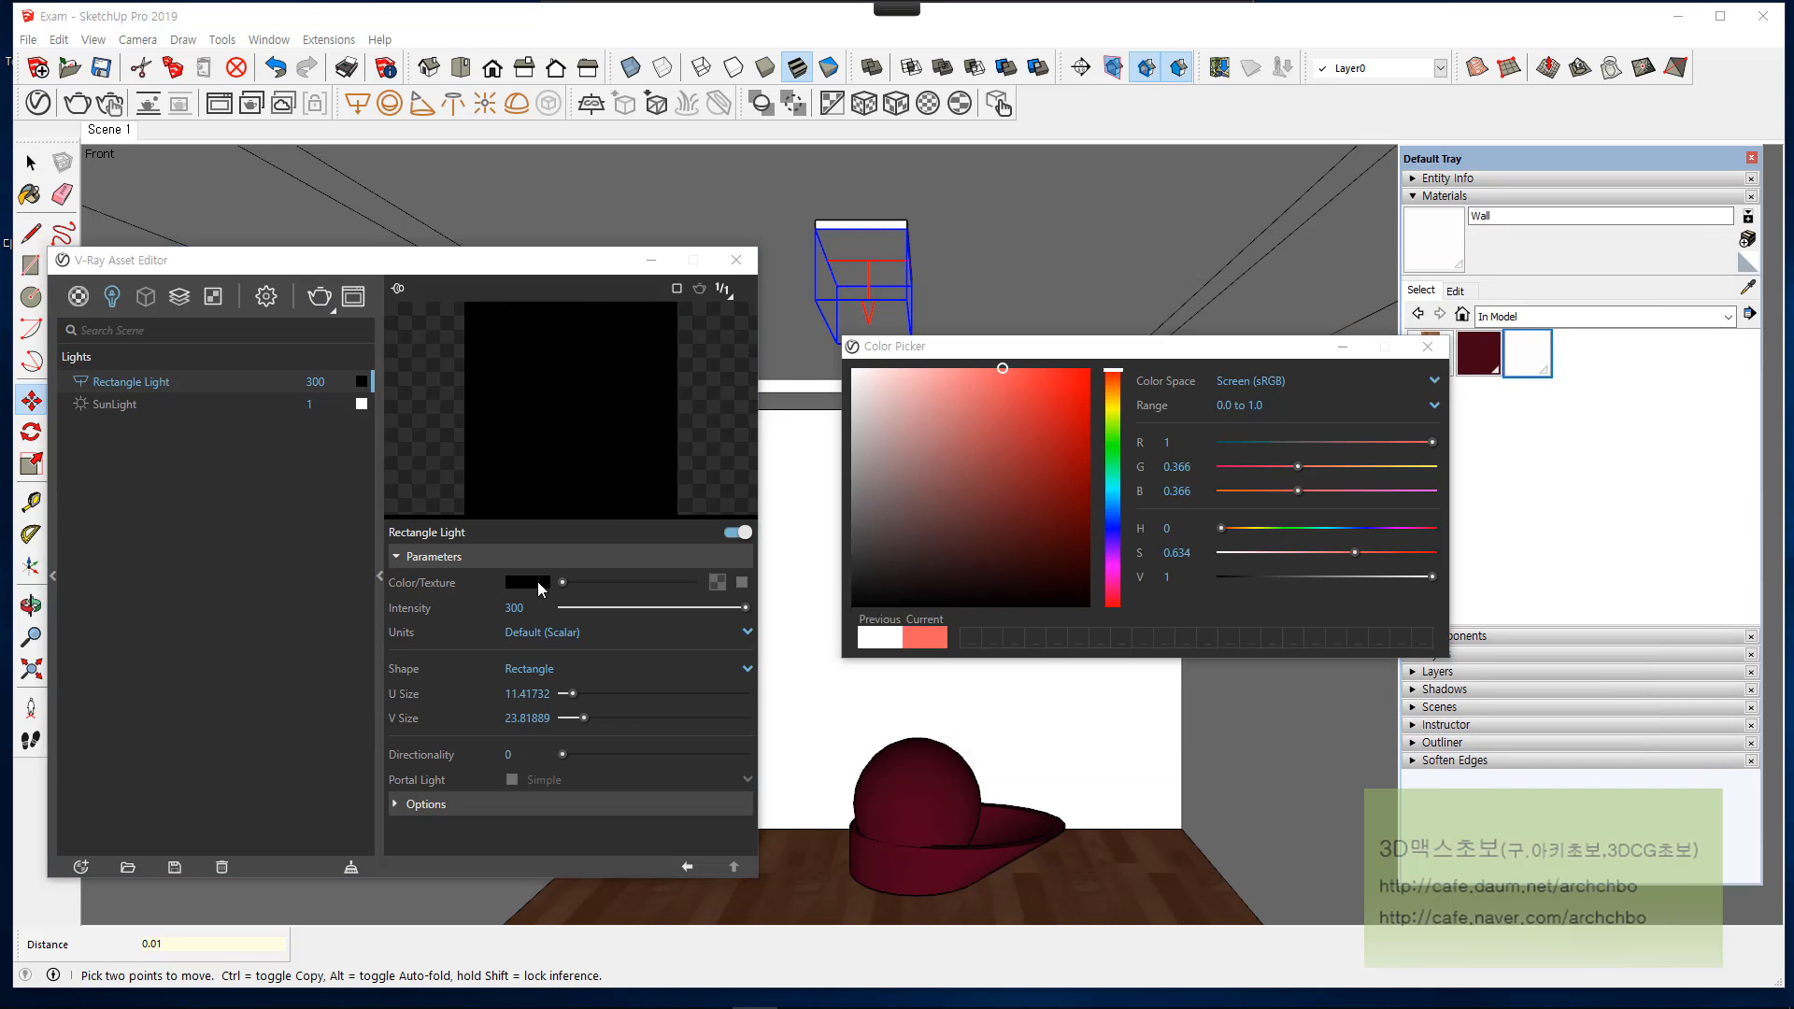
left_click_drag(869, 440, 852, 368)
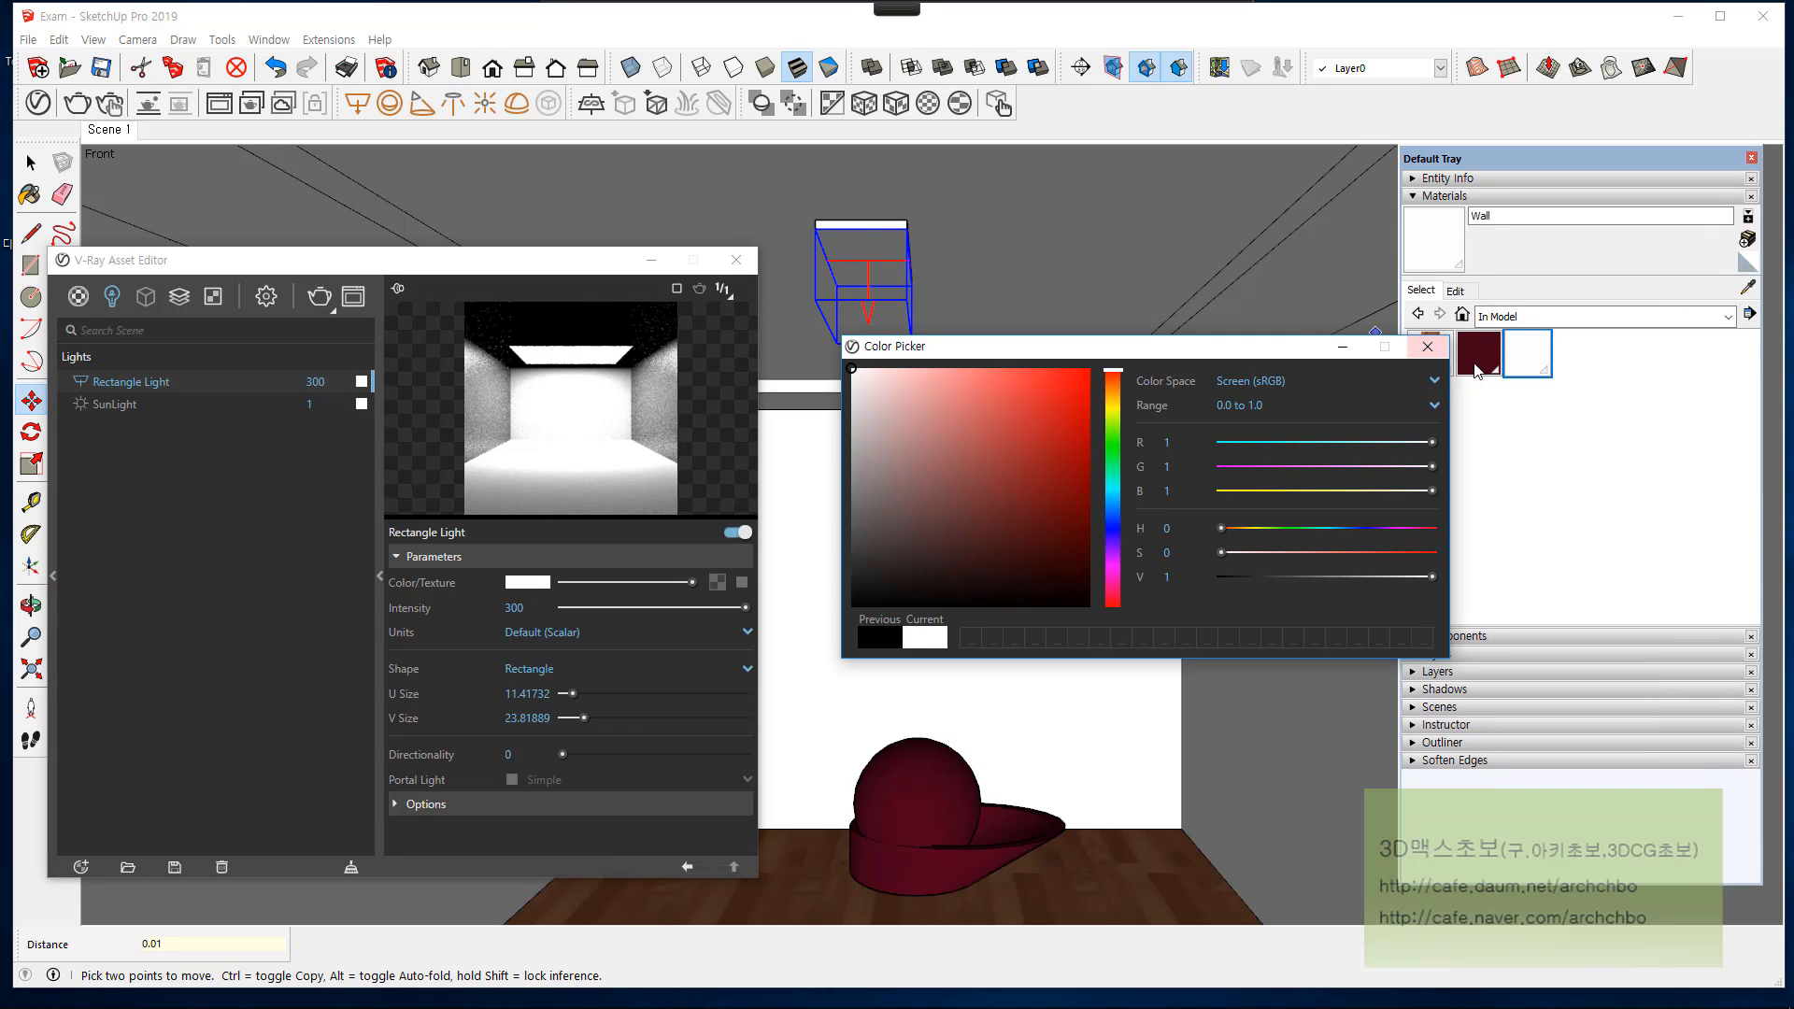
left_click(1427, 346)
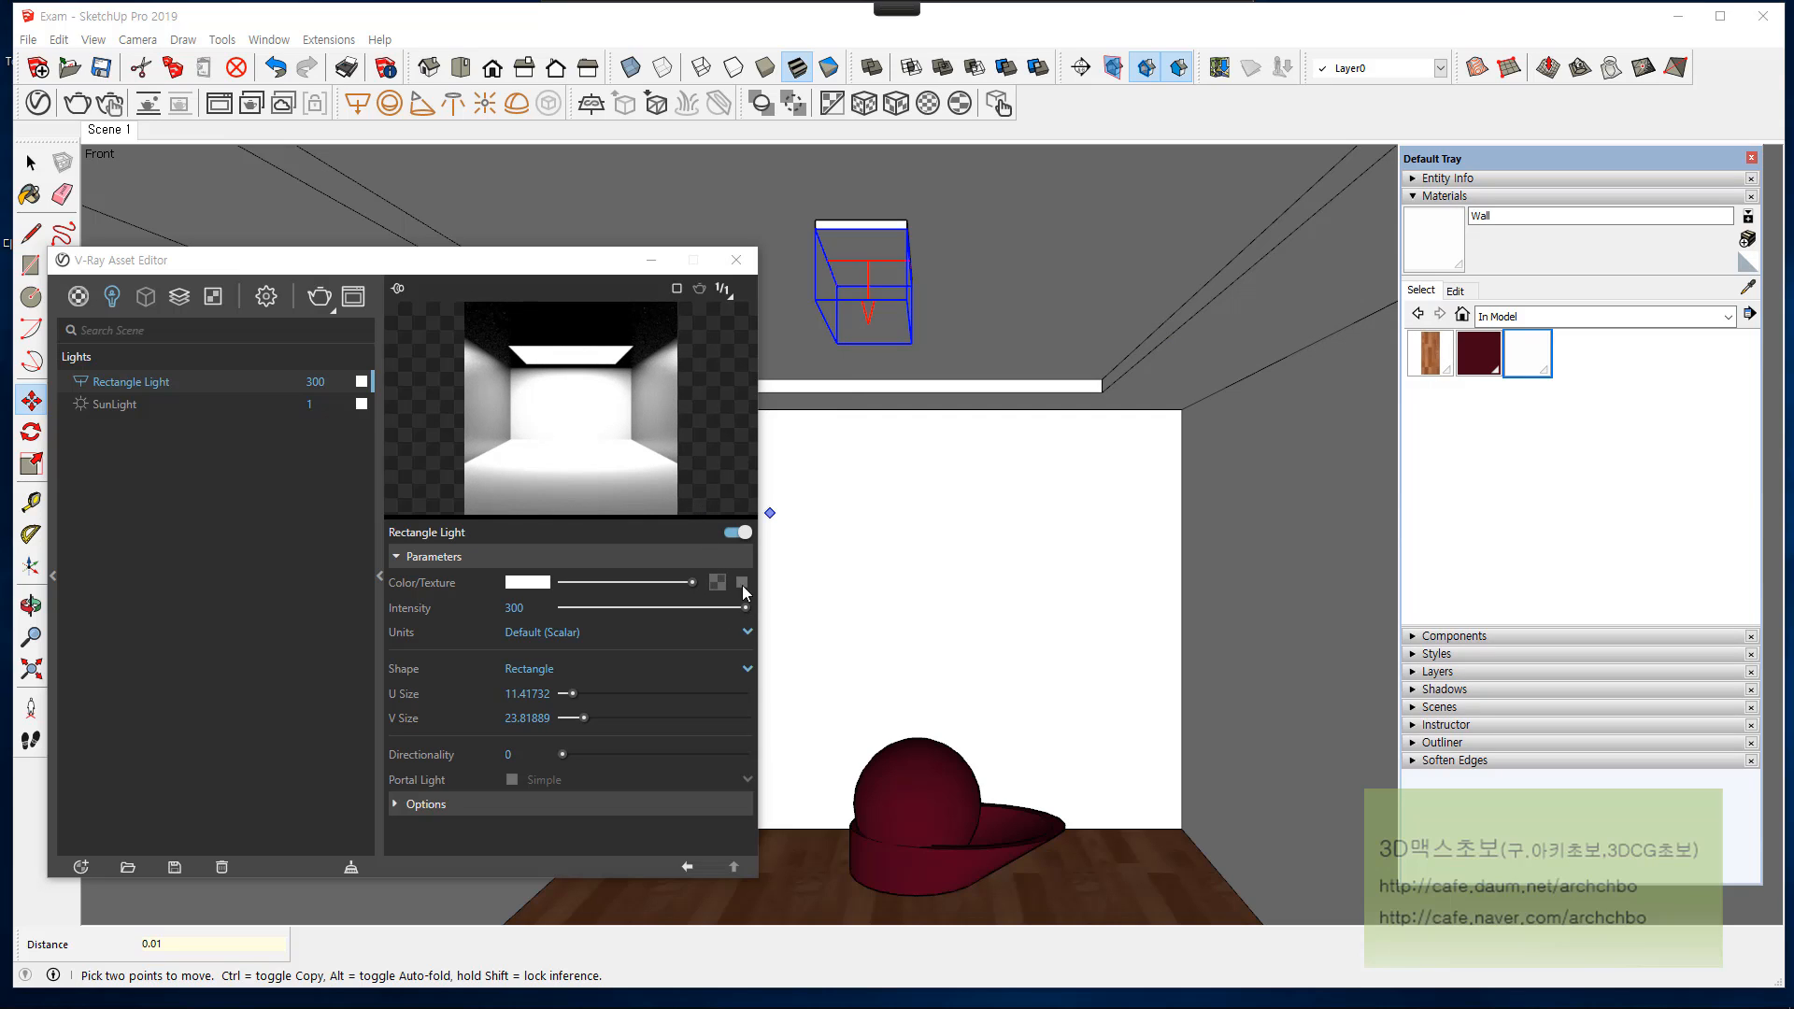
Step: Add a Bitmap texture to the light's color, browse E-Retouching_Source's 조명불빛들 folder for CH_FX_Glow2, and dismiss the file selection
left_click(719, 582)
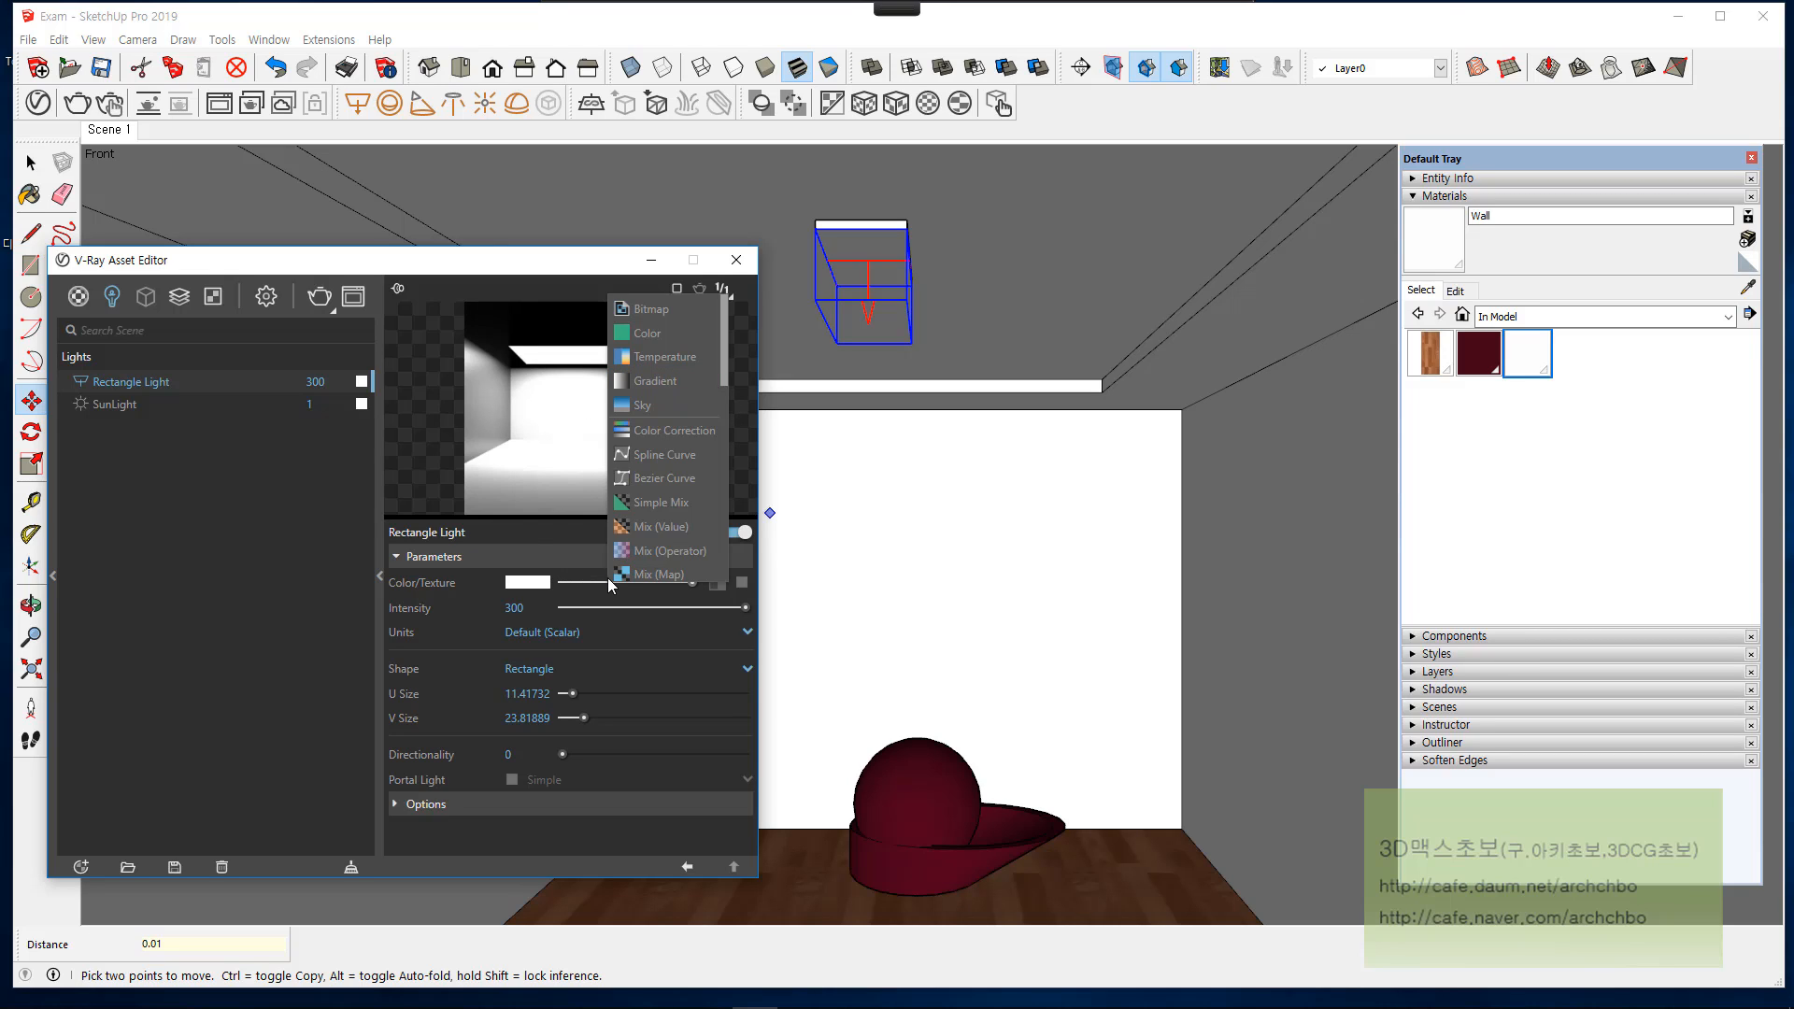
left_click(680, 309)
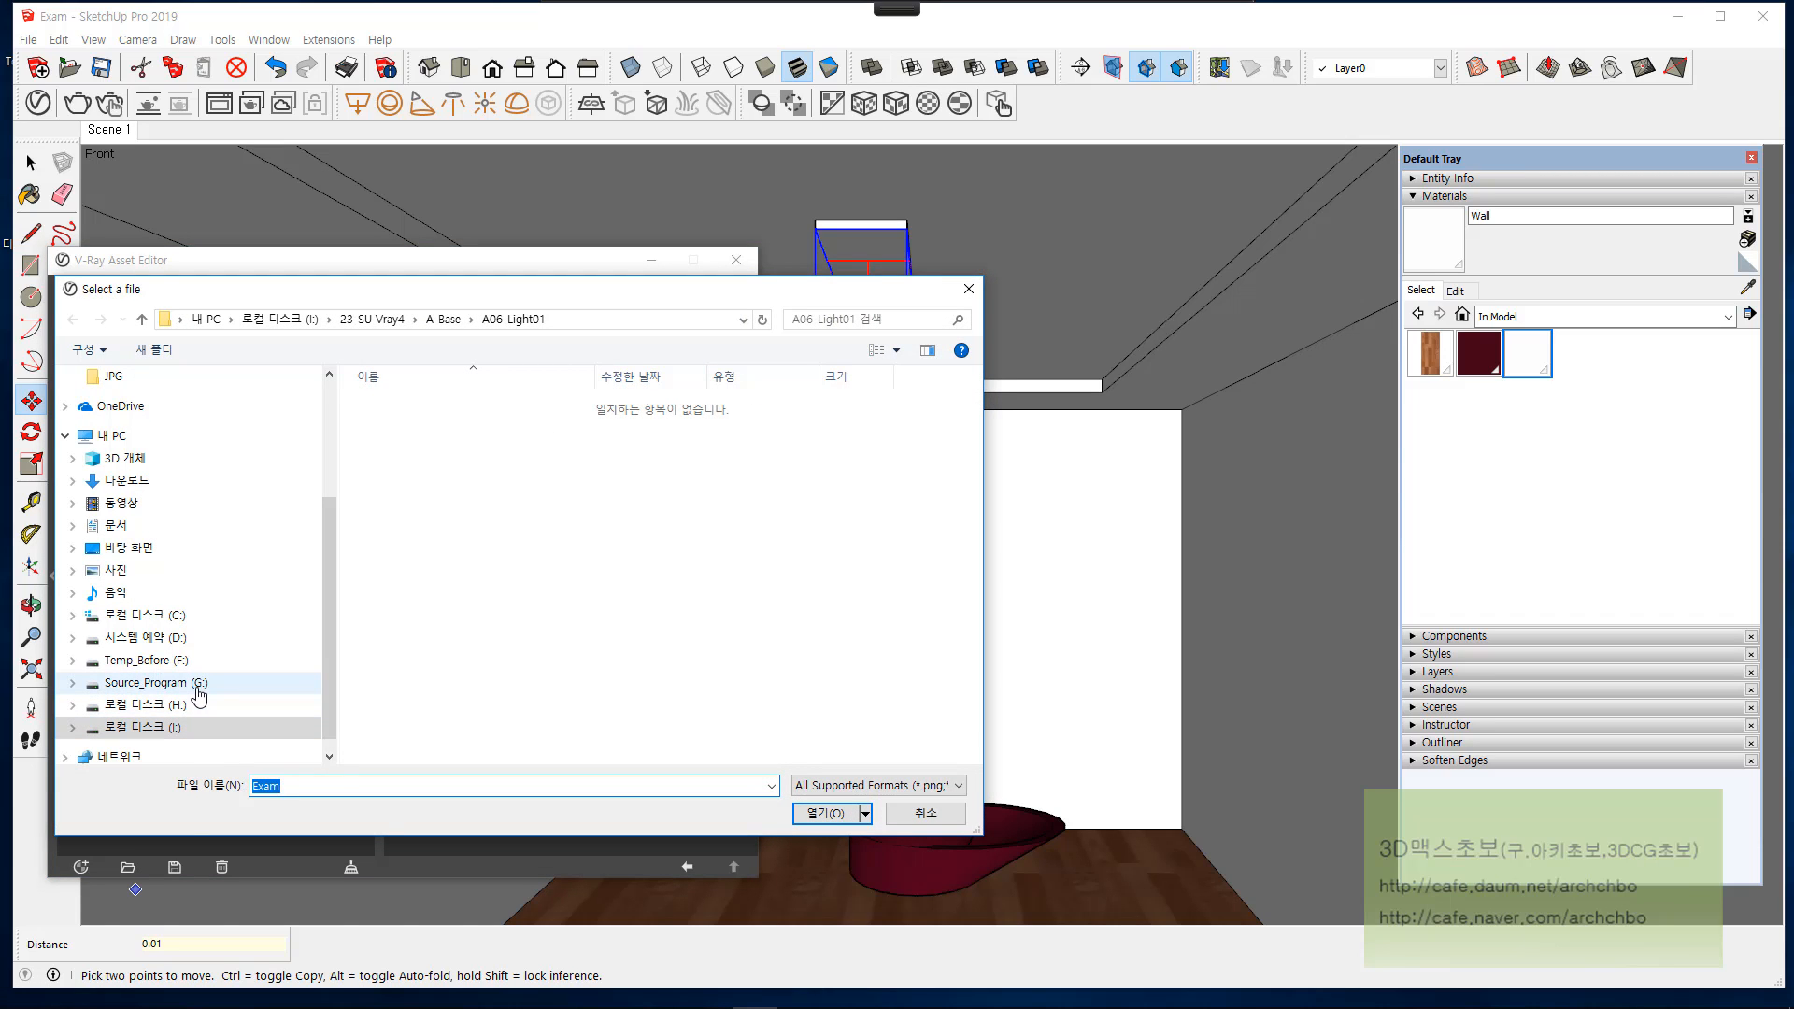
left_click(197, 685)
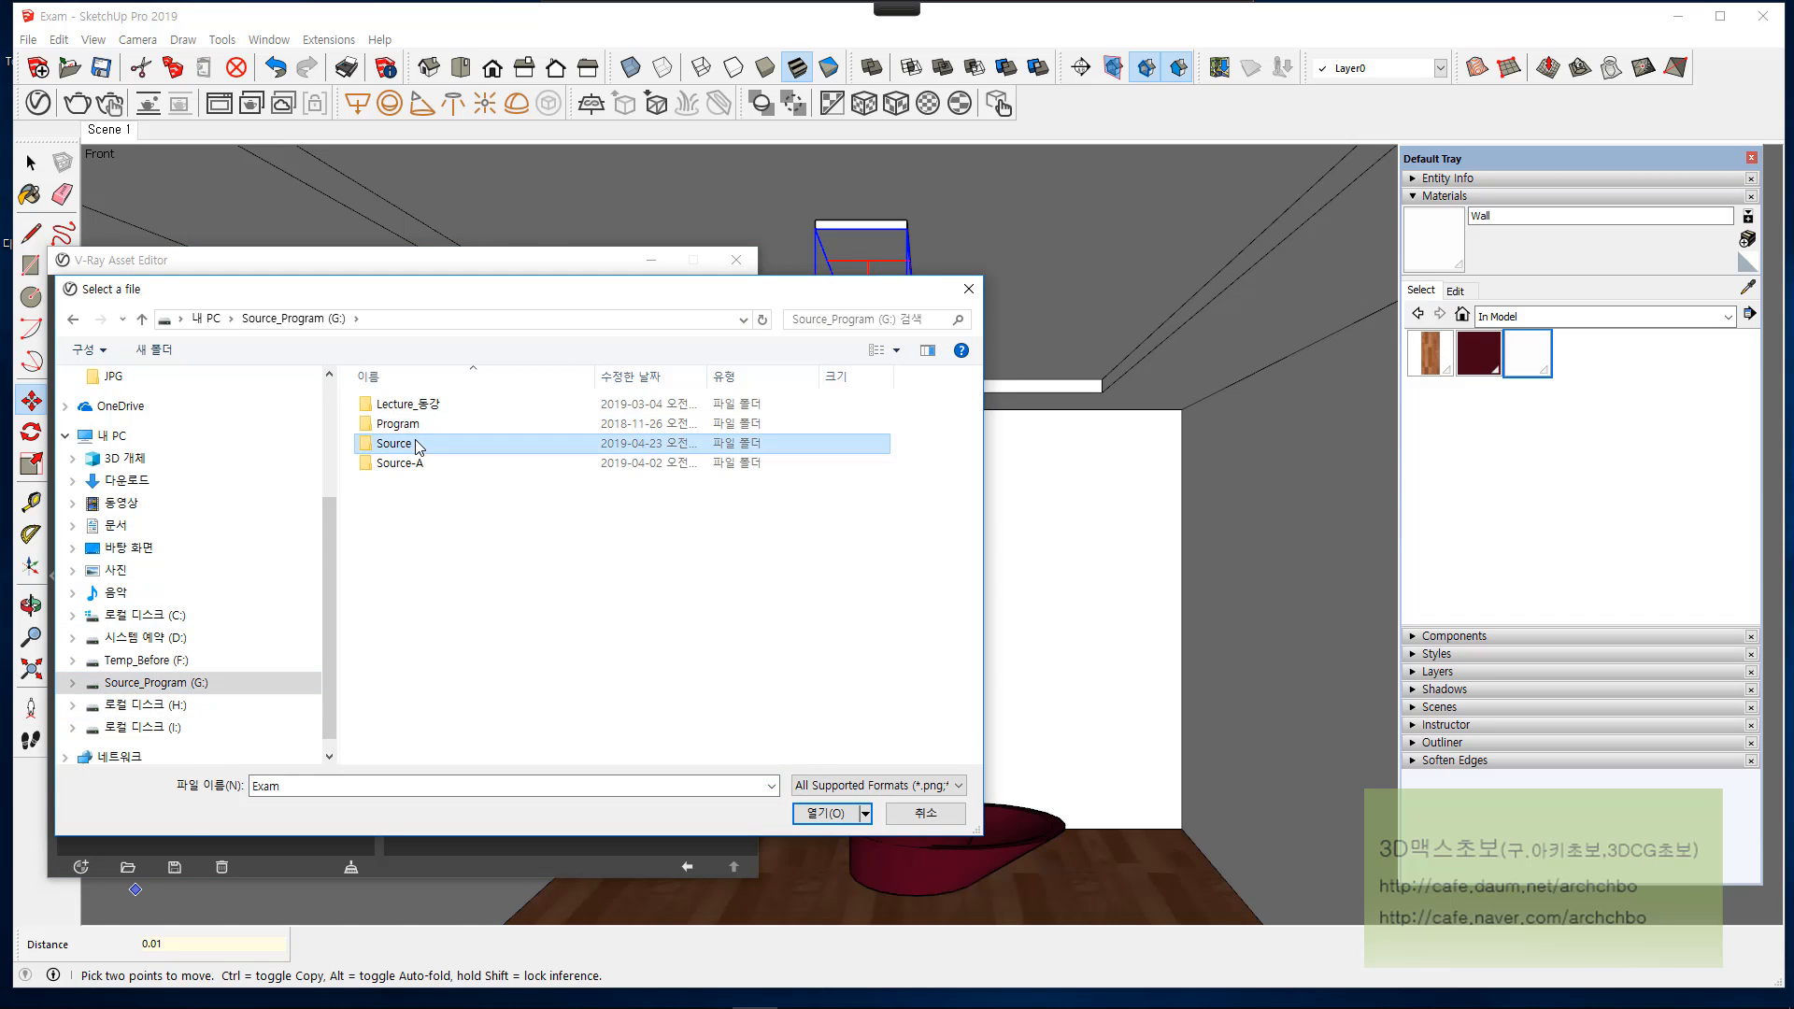
double_click(420, 440)
double_click(420, 420)
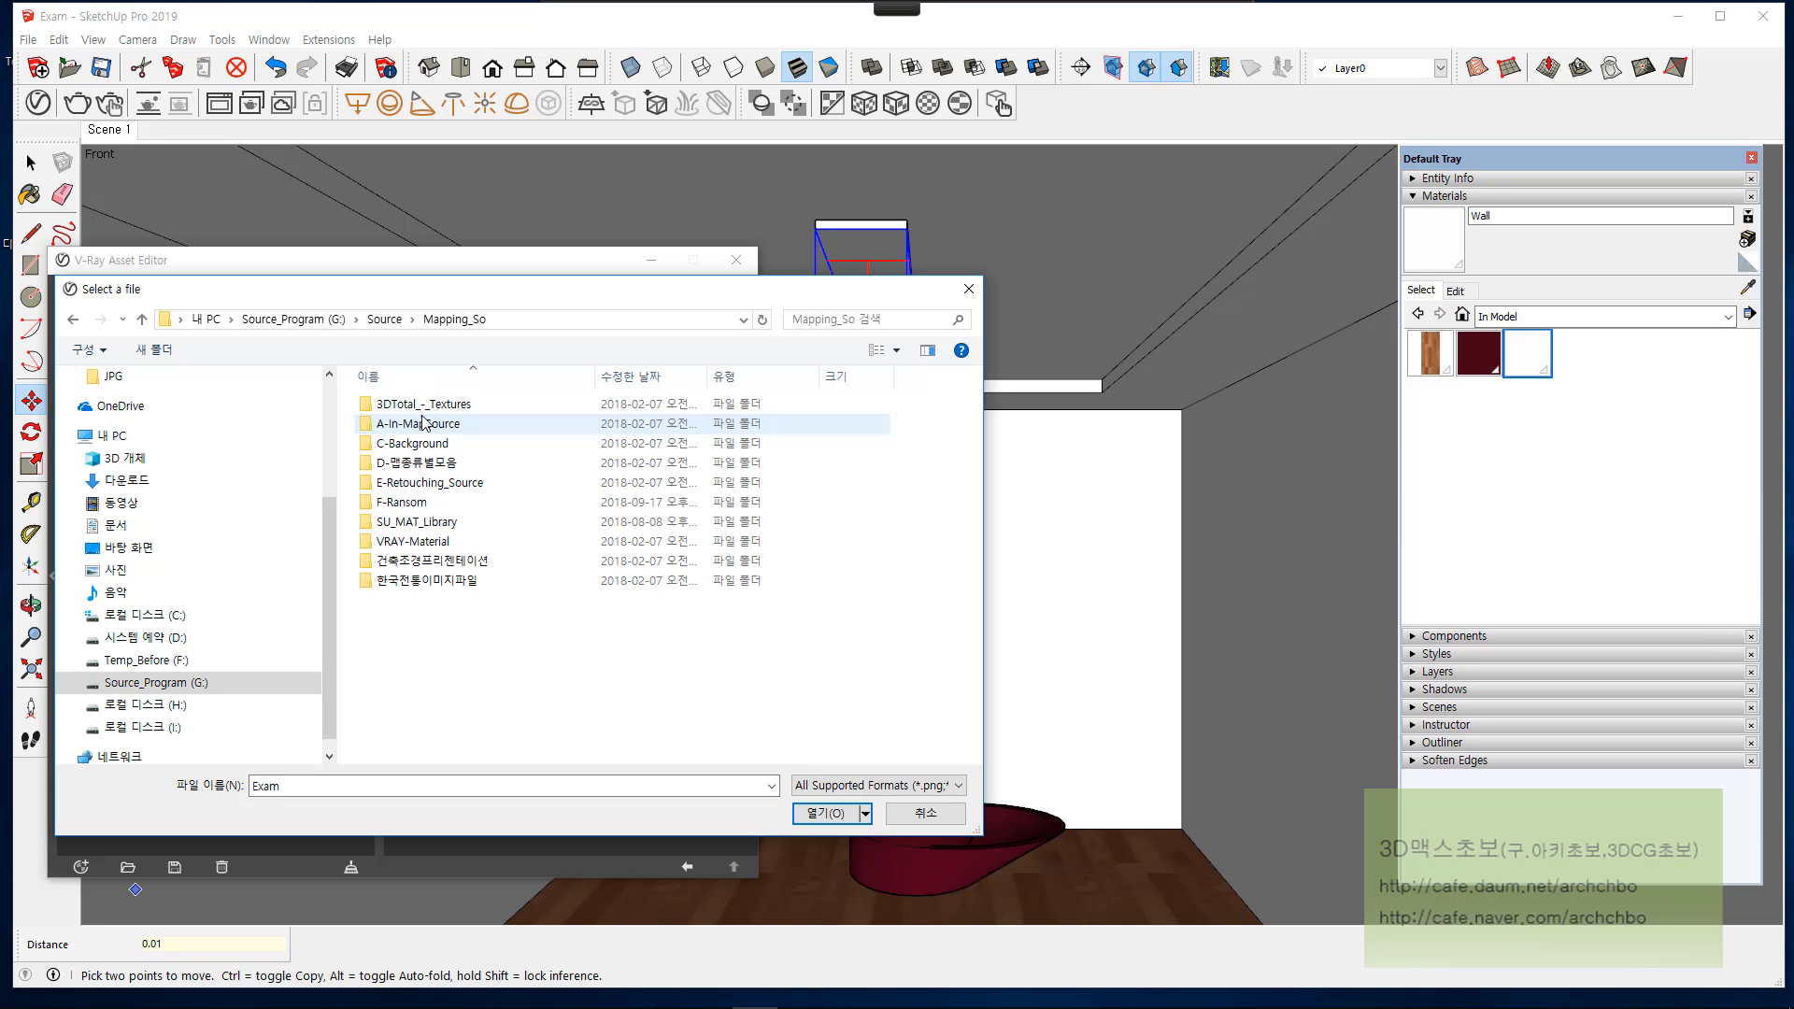
double_click(456, 484)
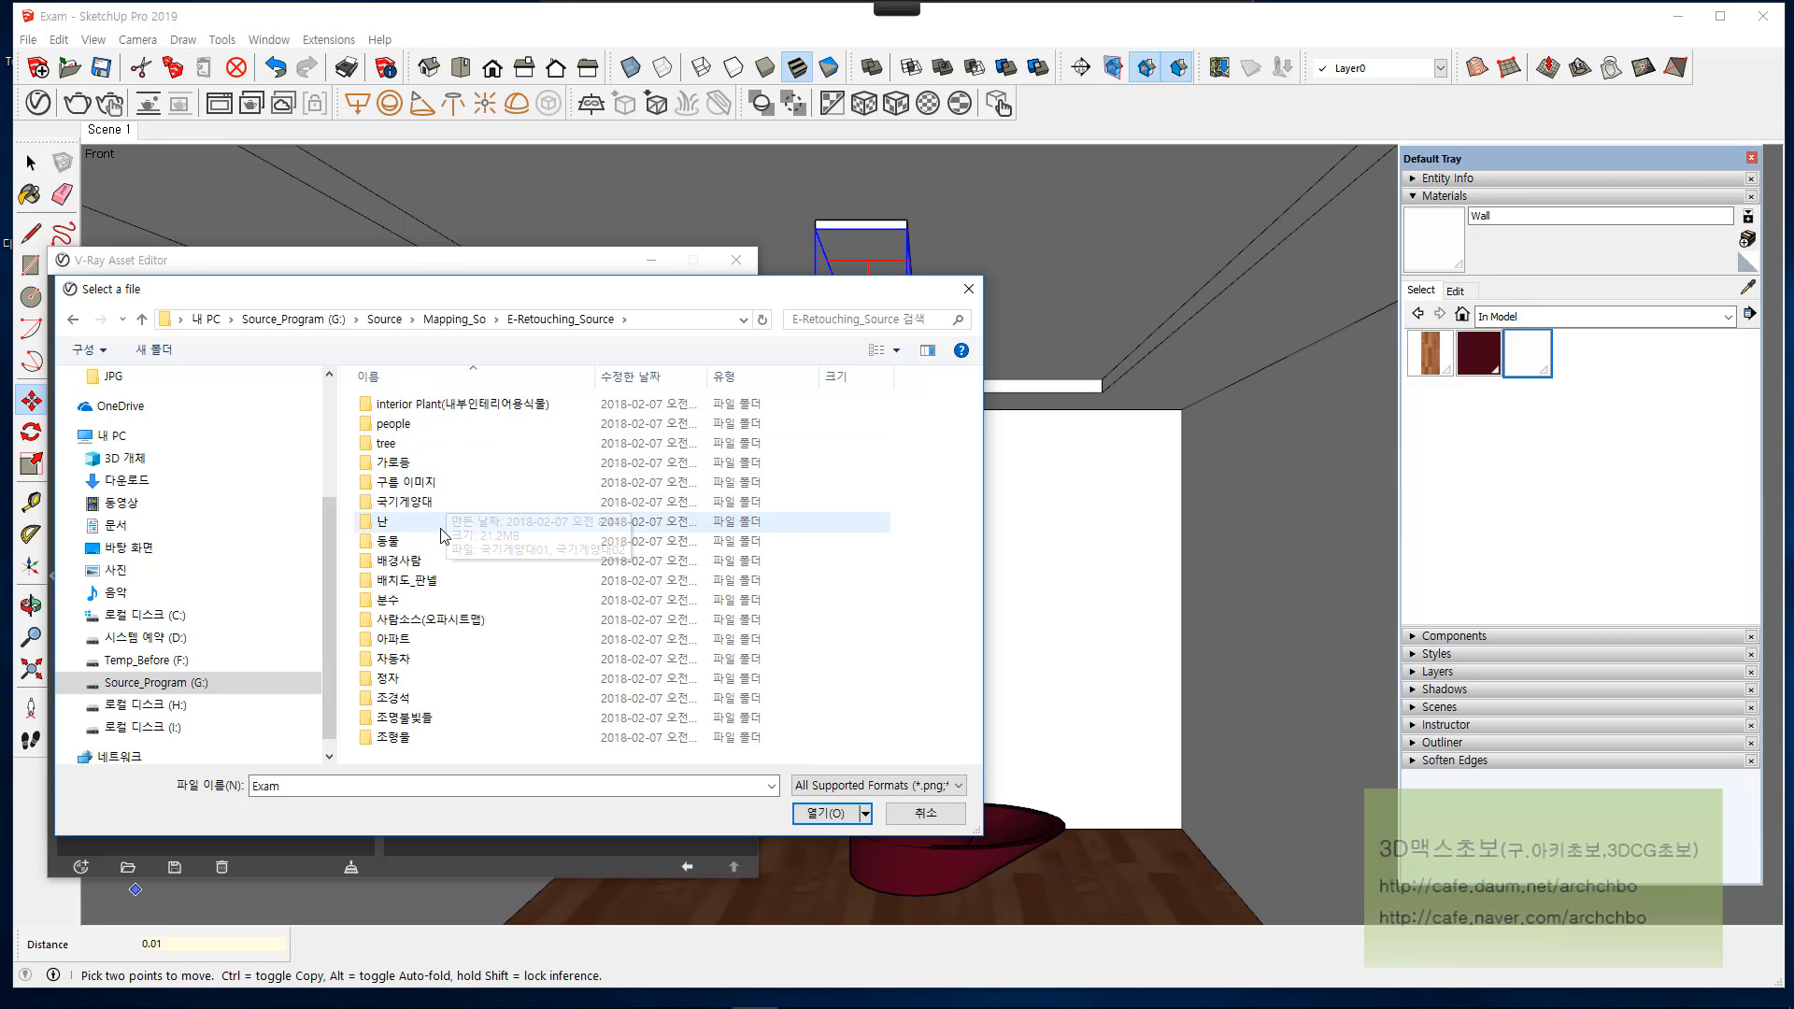
double_click(445, 719)
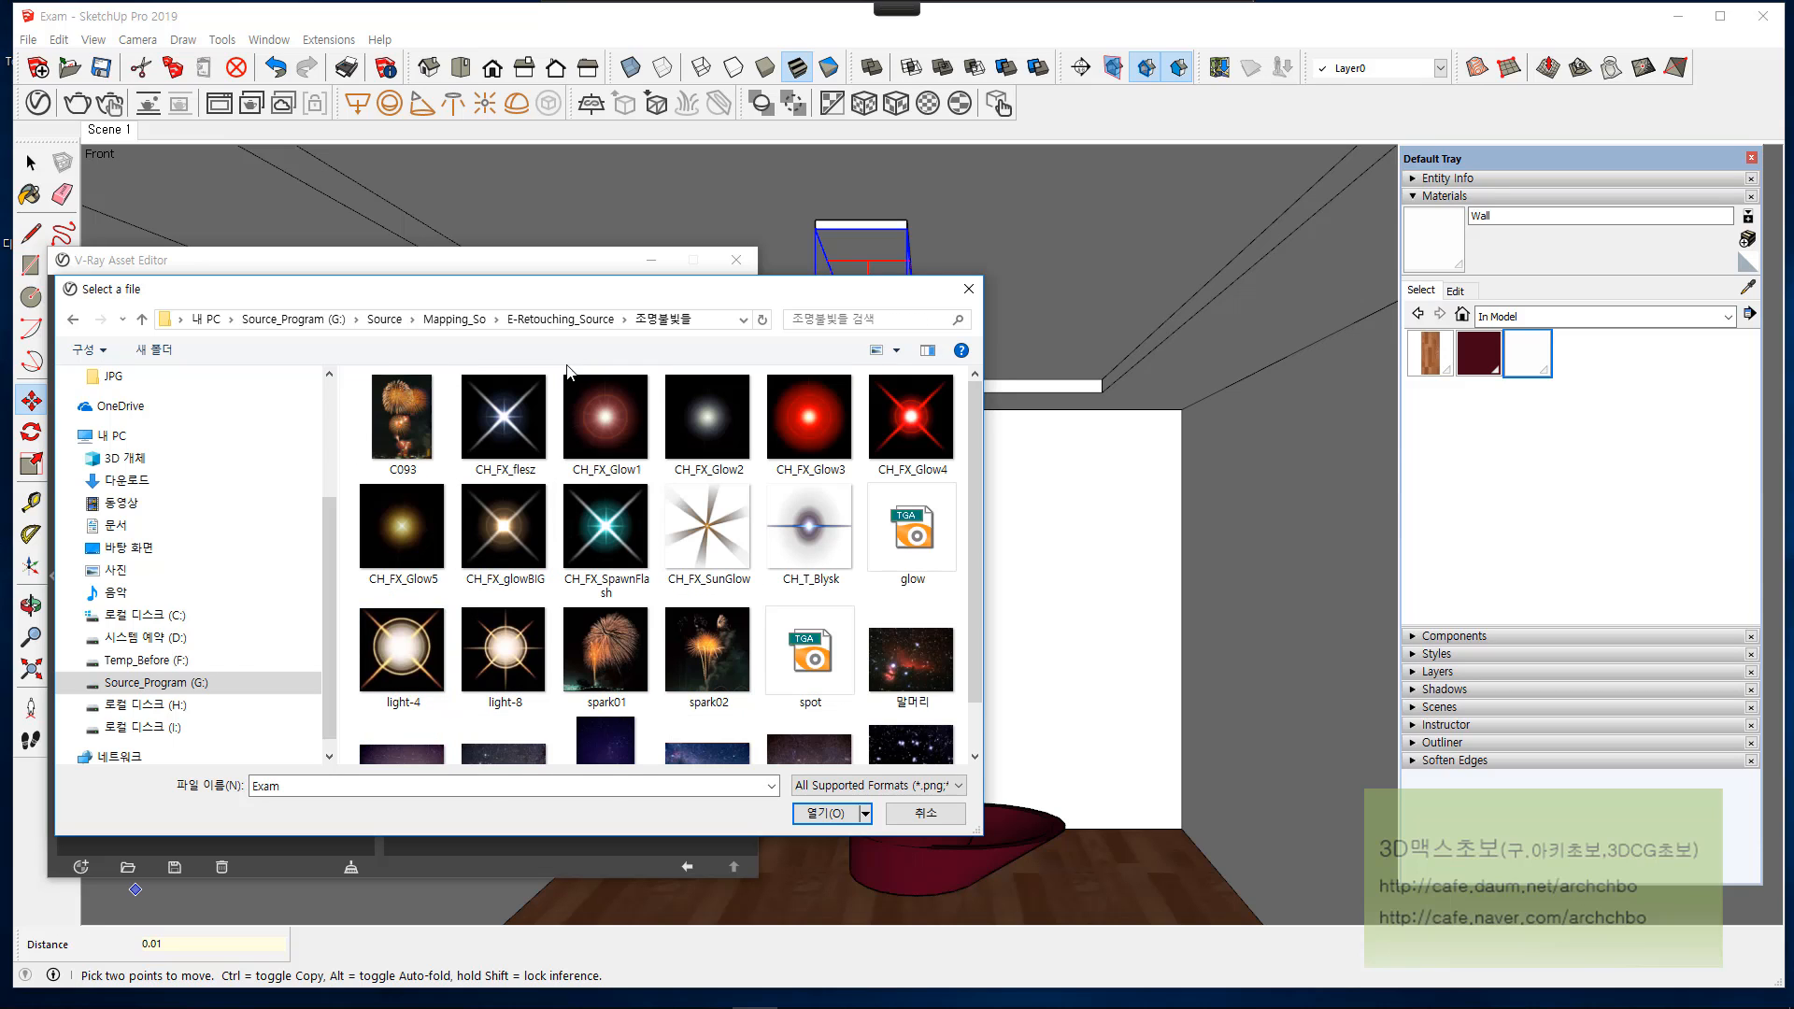
left_click(607, 411)
left_click(709, 416)
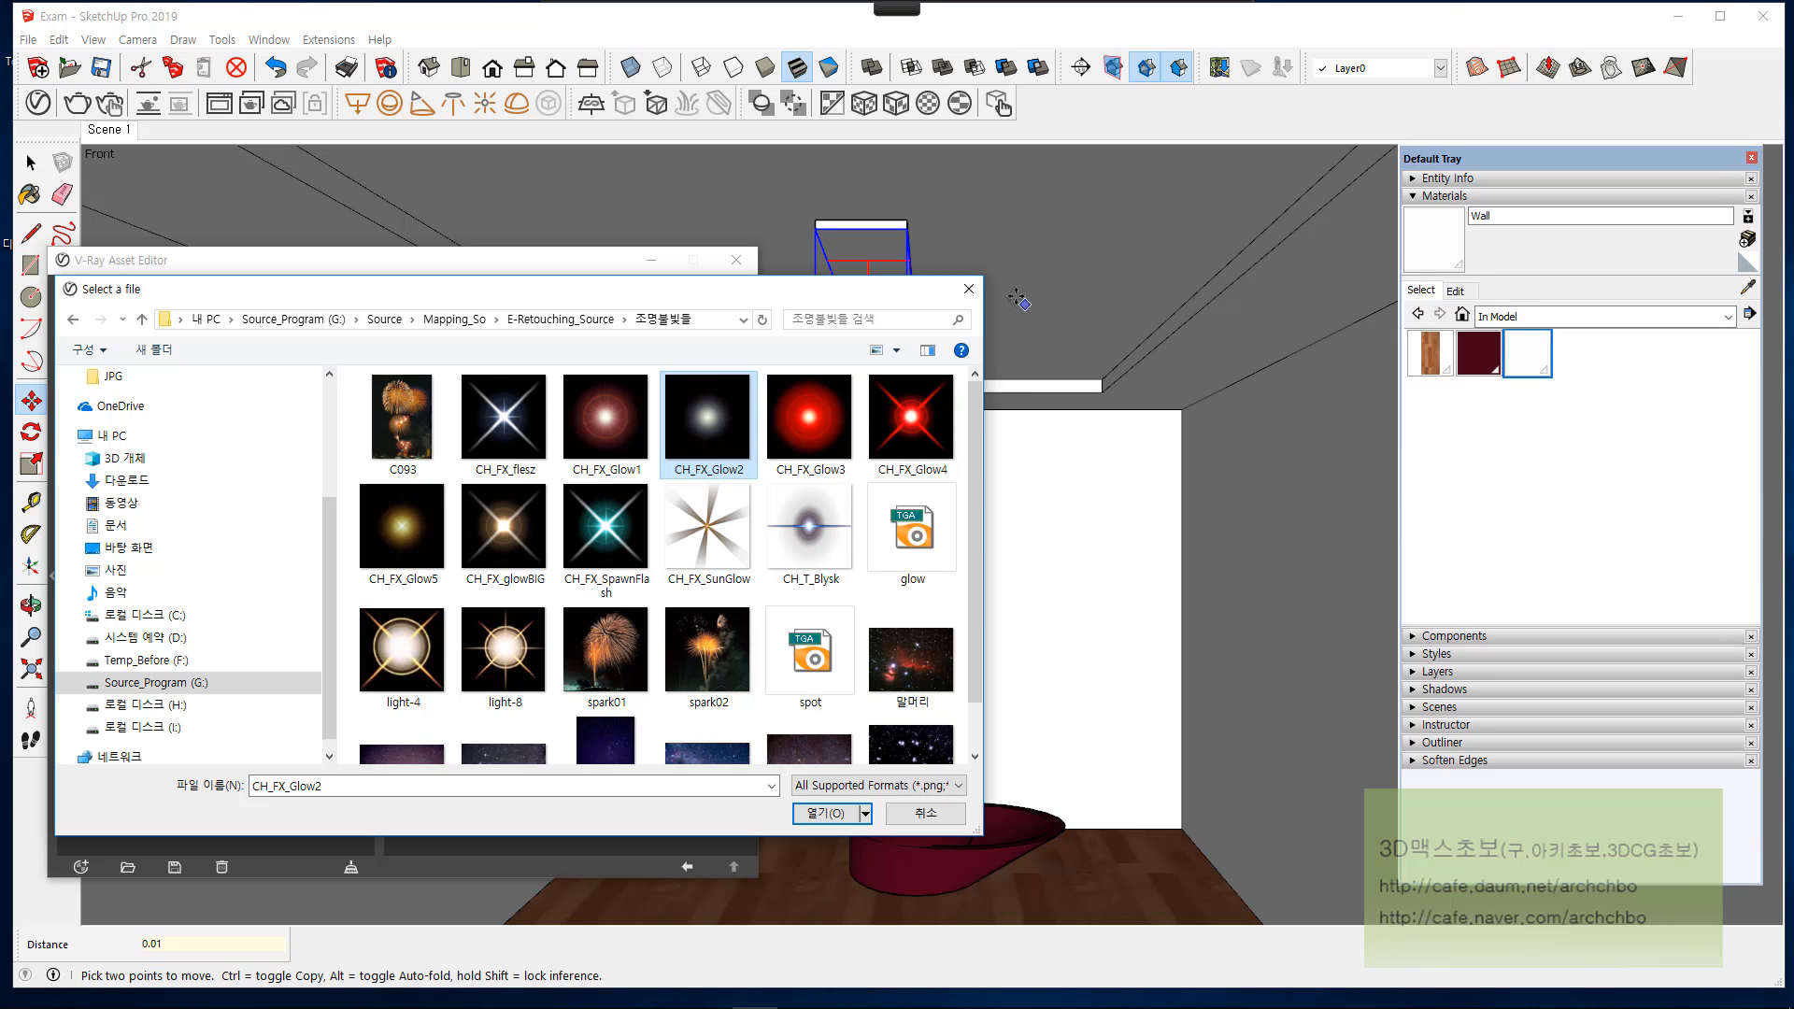
left_click(970, 289)
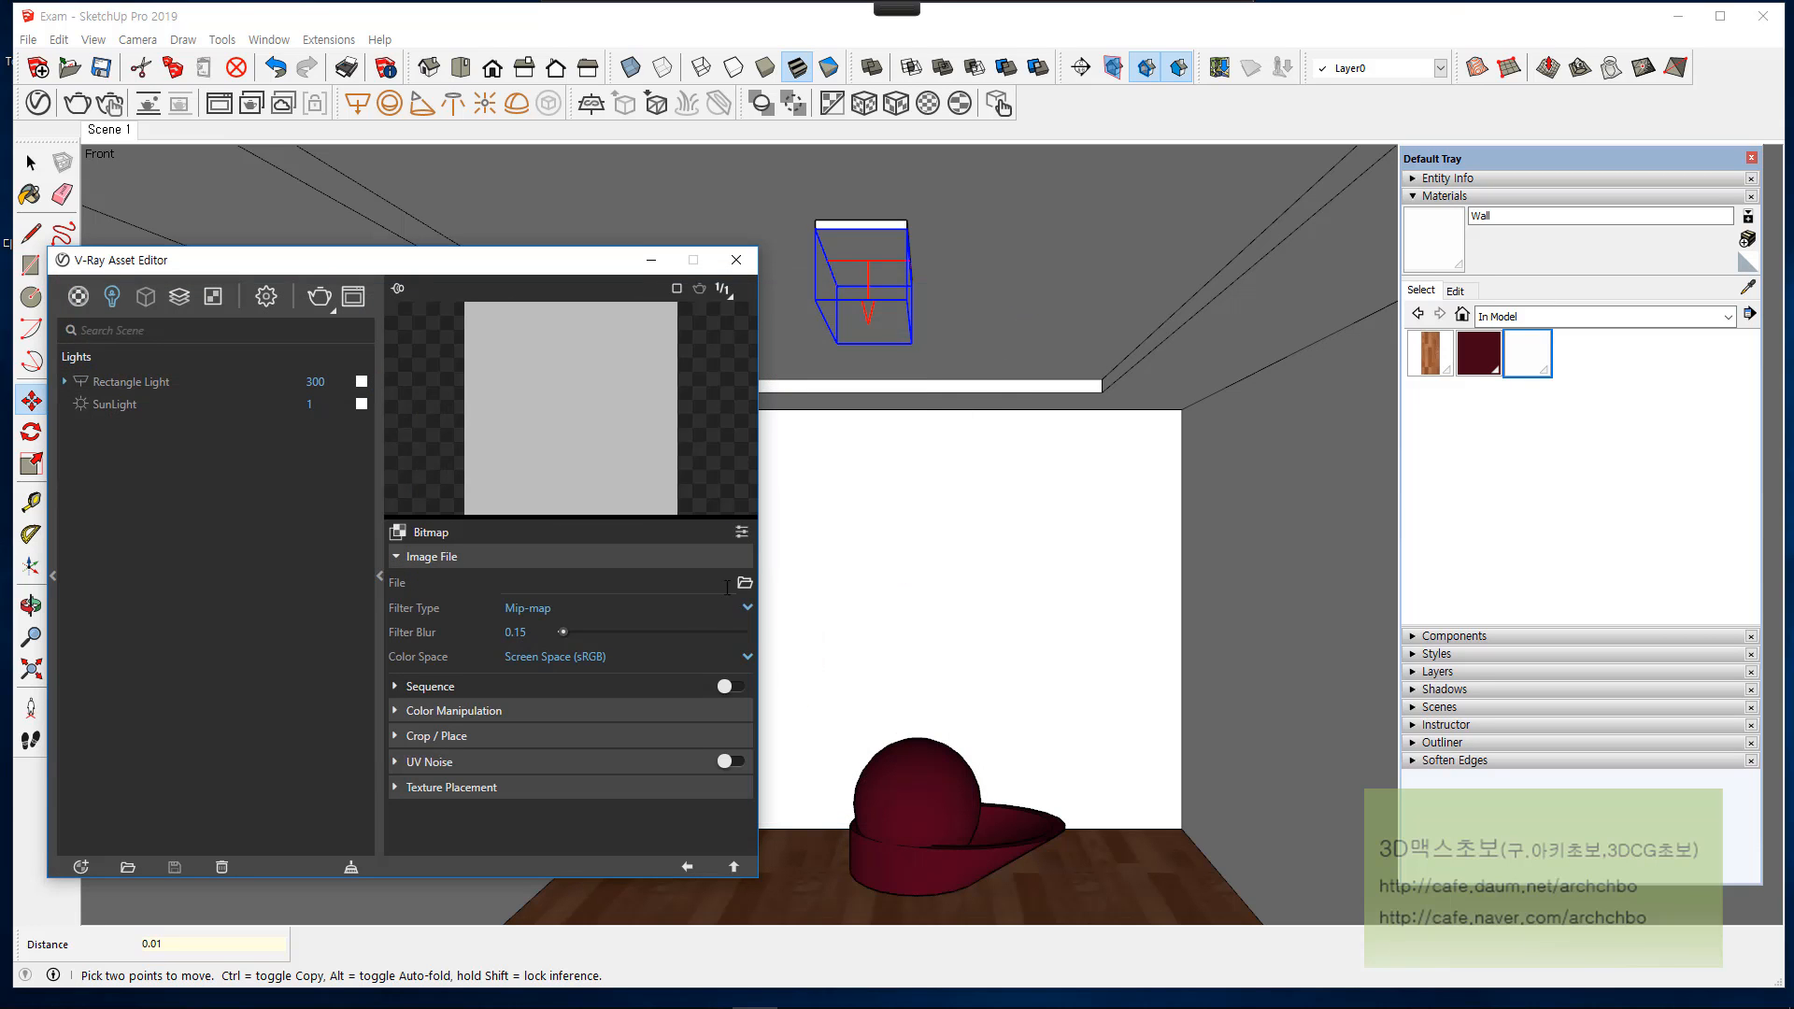
Step: Return to the rectangle light's parameters and clear the bitmap from its color texture slot
left_click(733, 865)
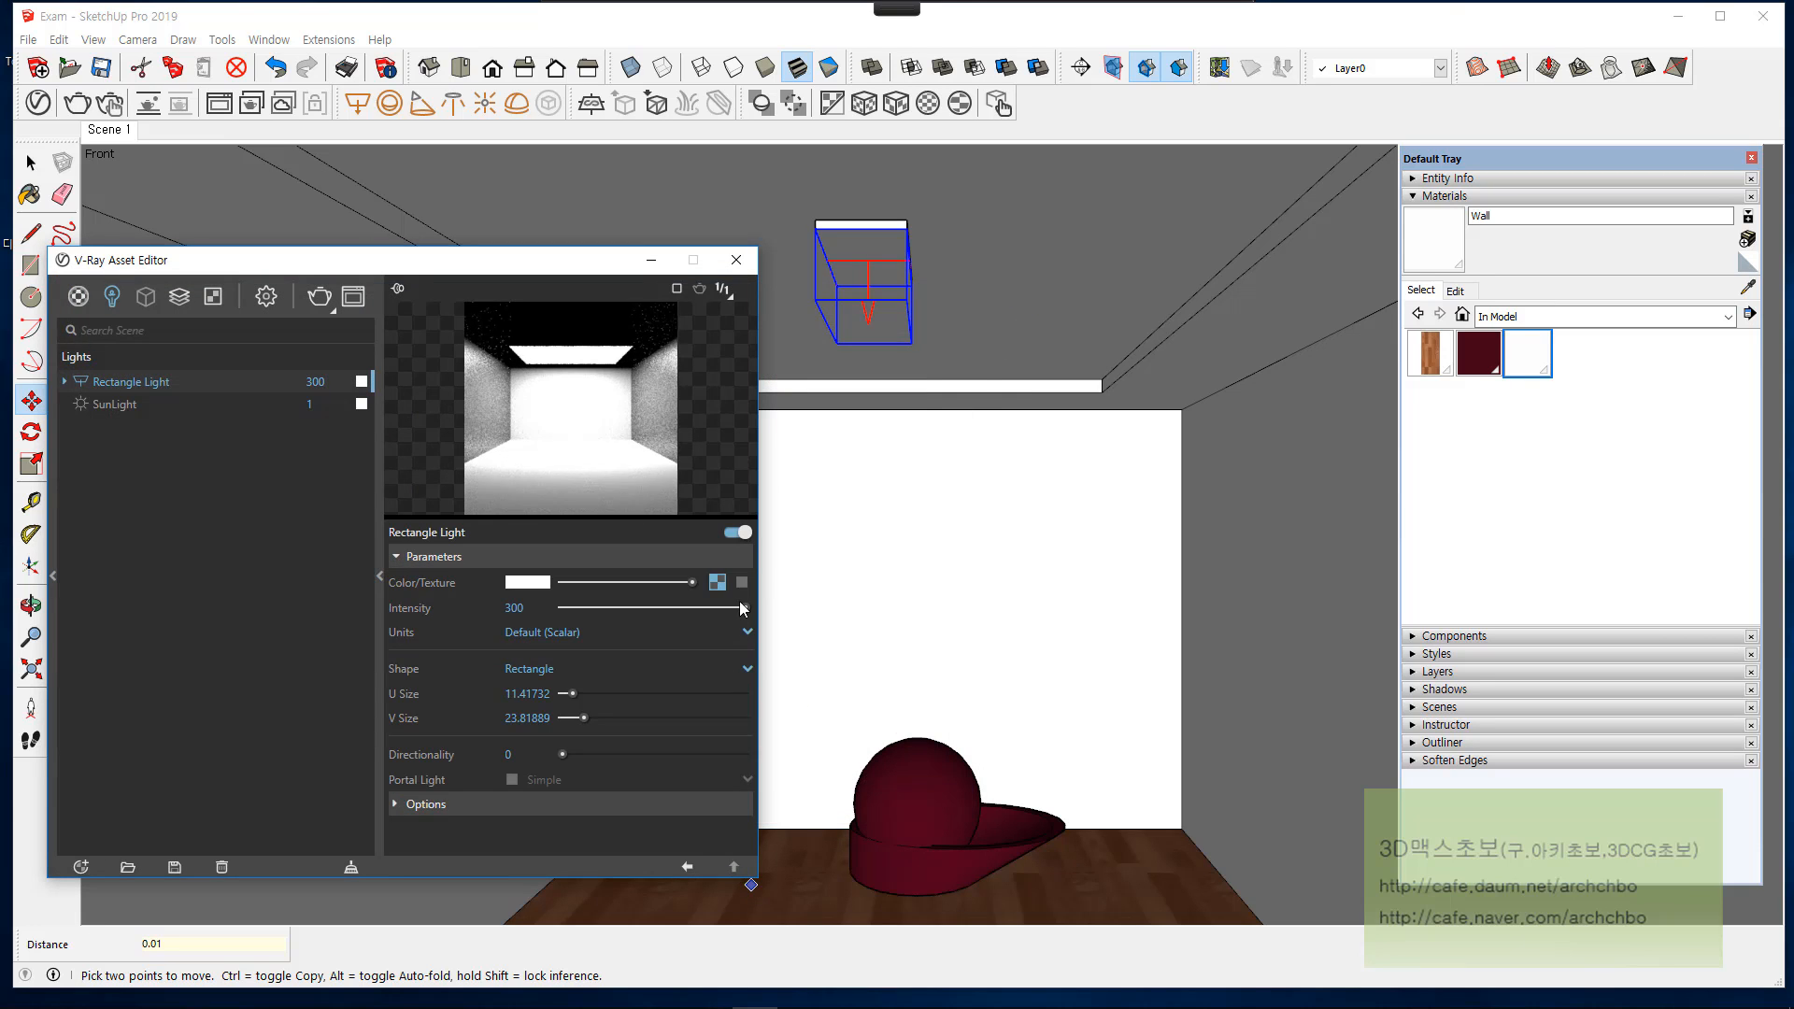
right_click(716, 581)
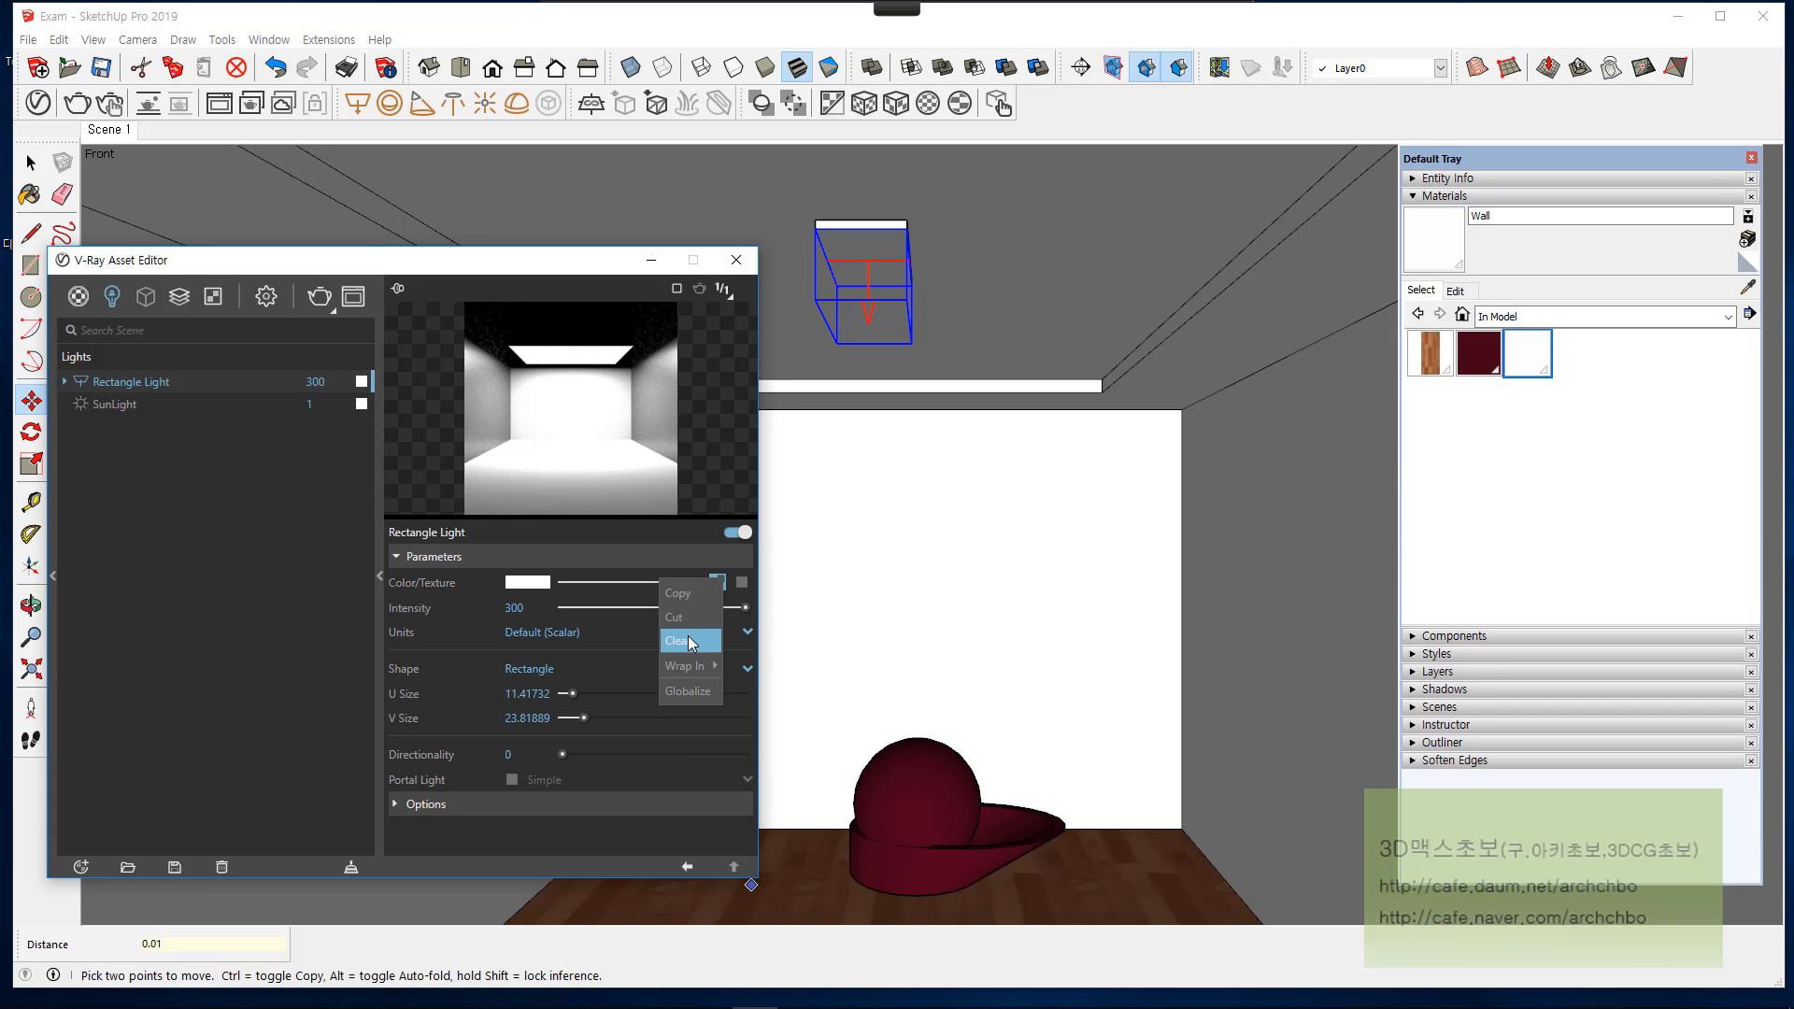
left_click(703, 644)
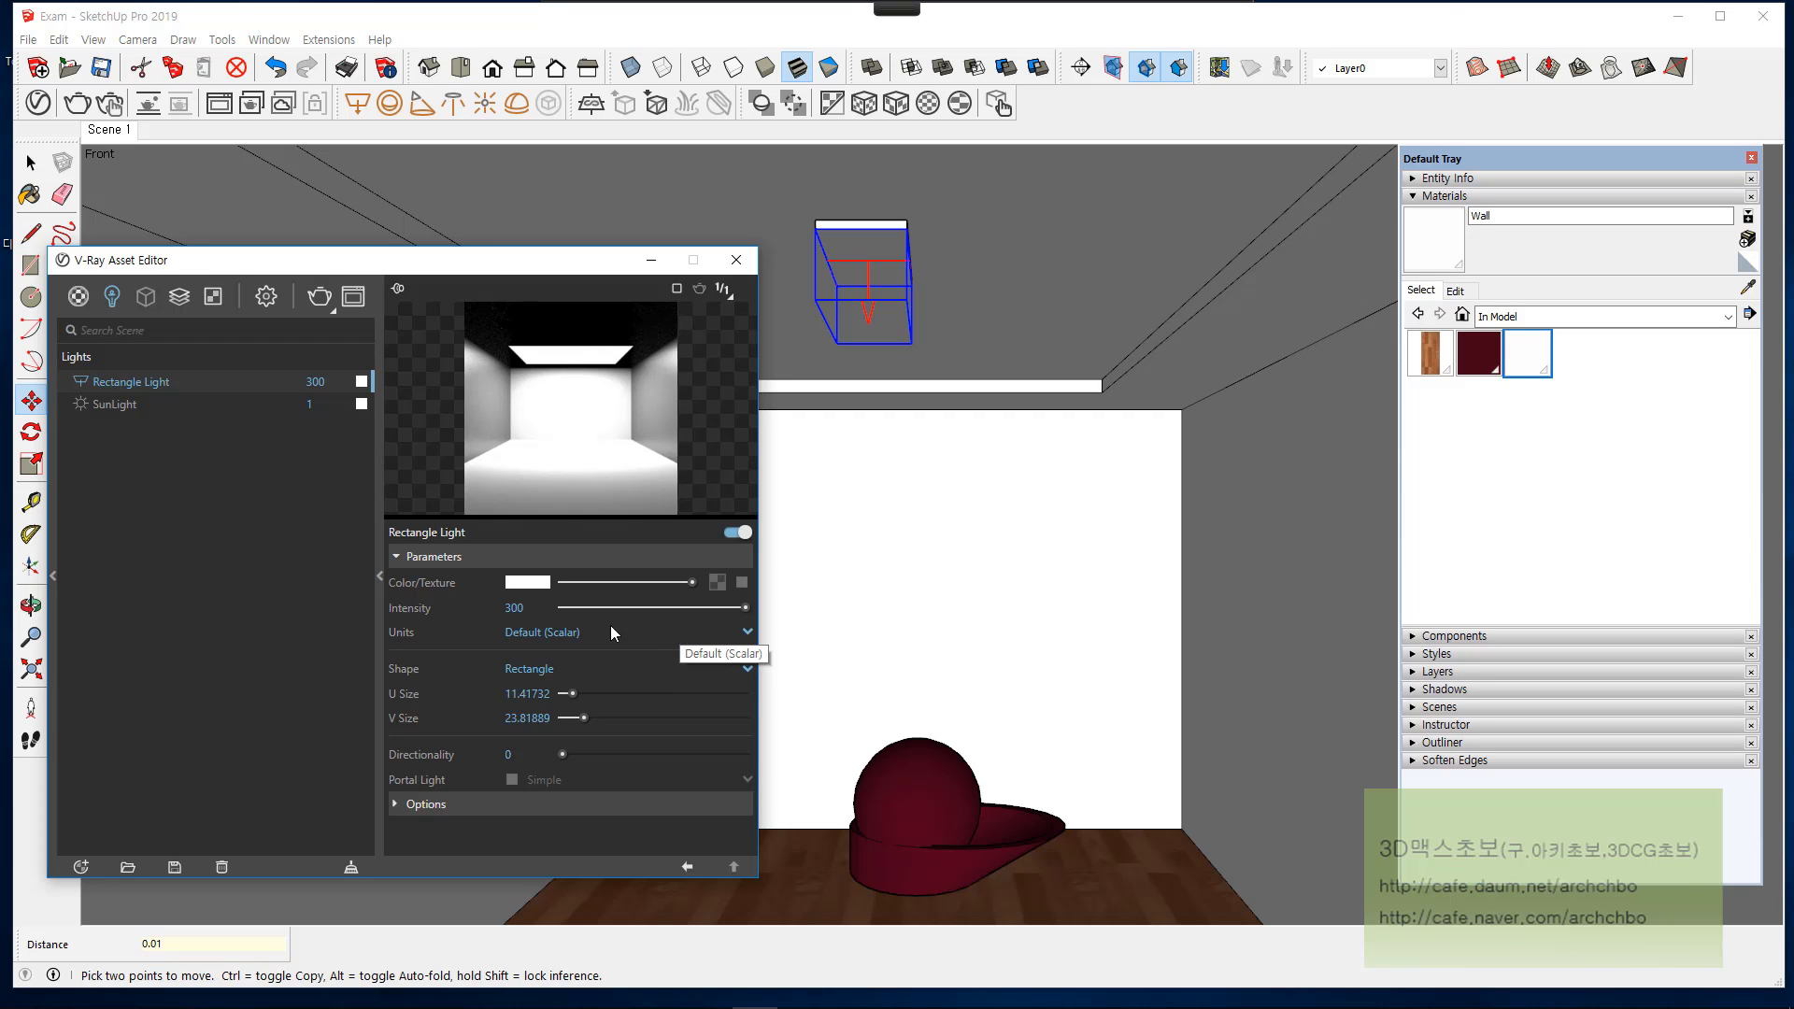
left_click(550, 608)
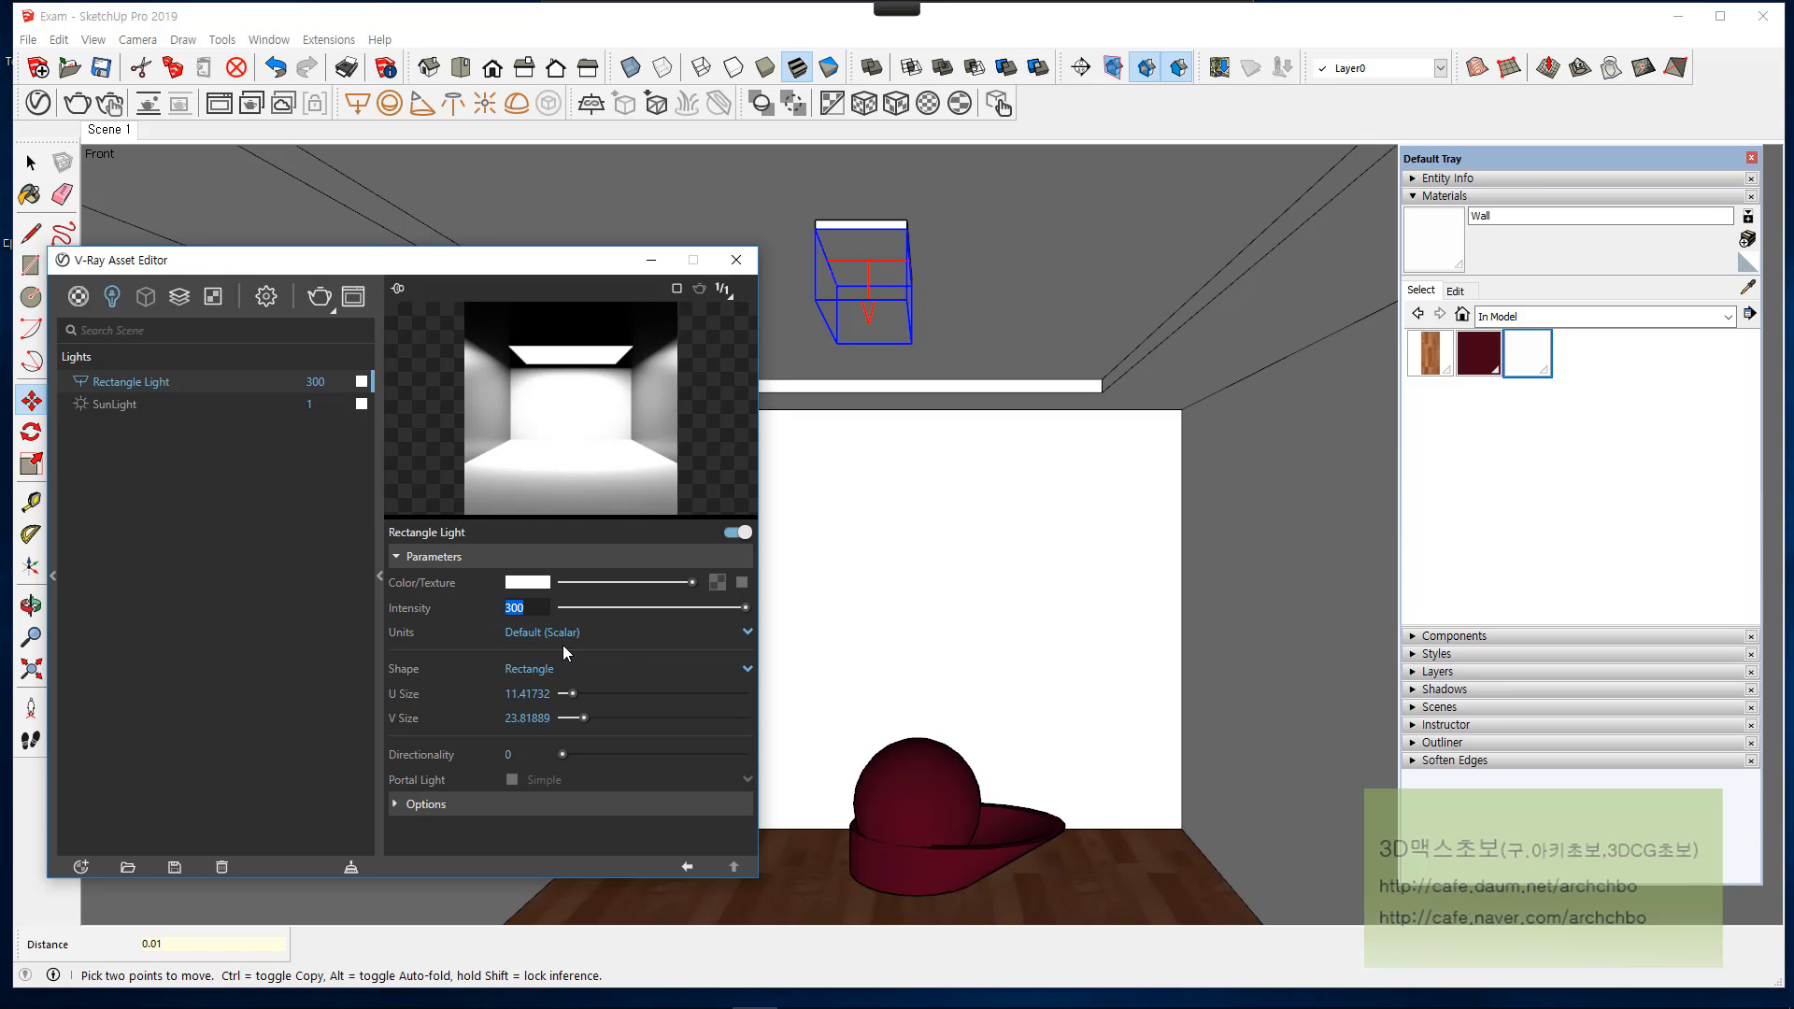
mouse_move(436, 637)
left_click(536, 608)
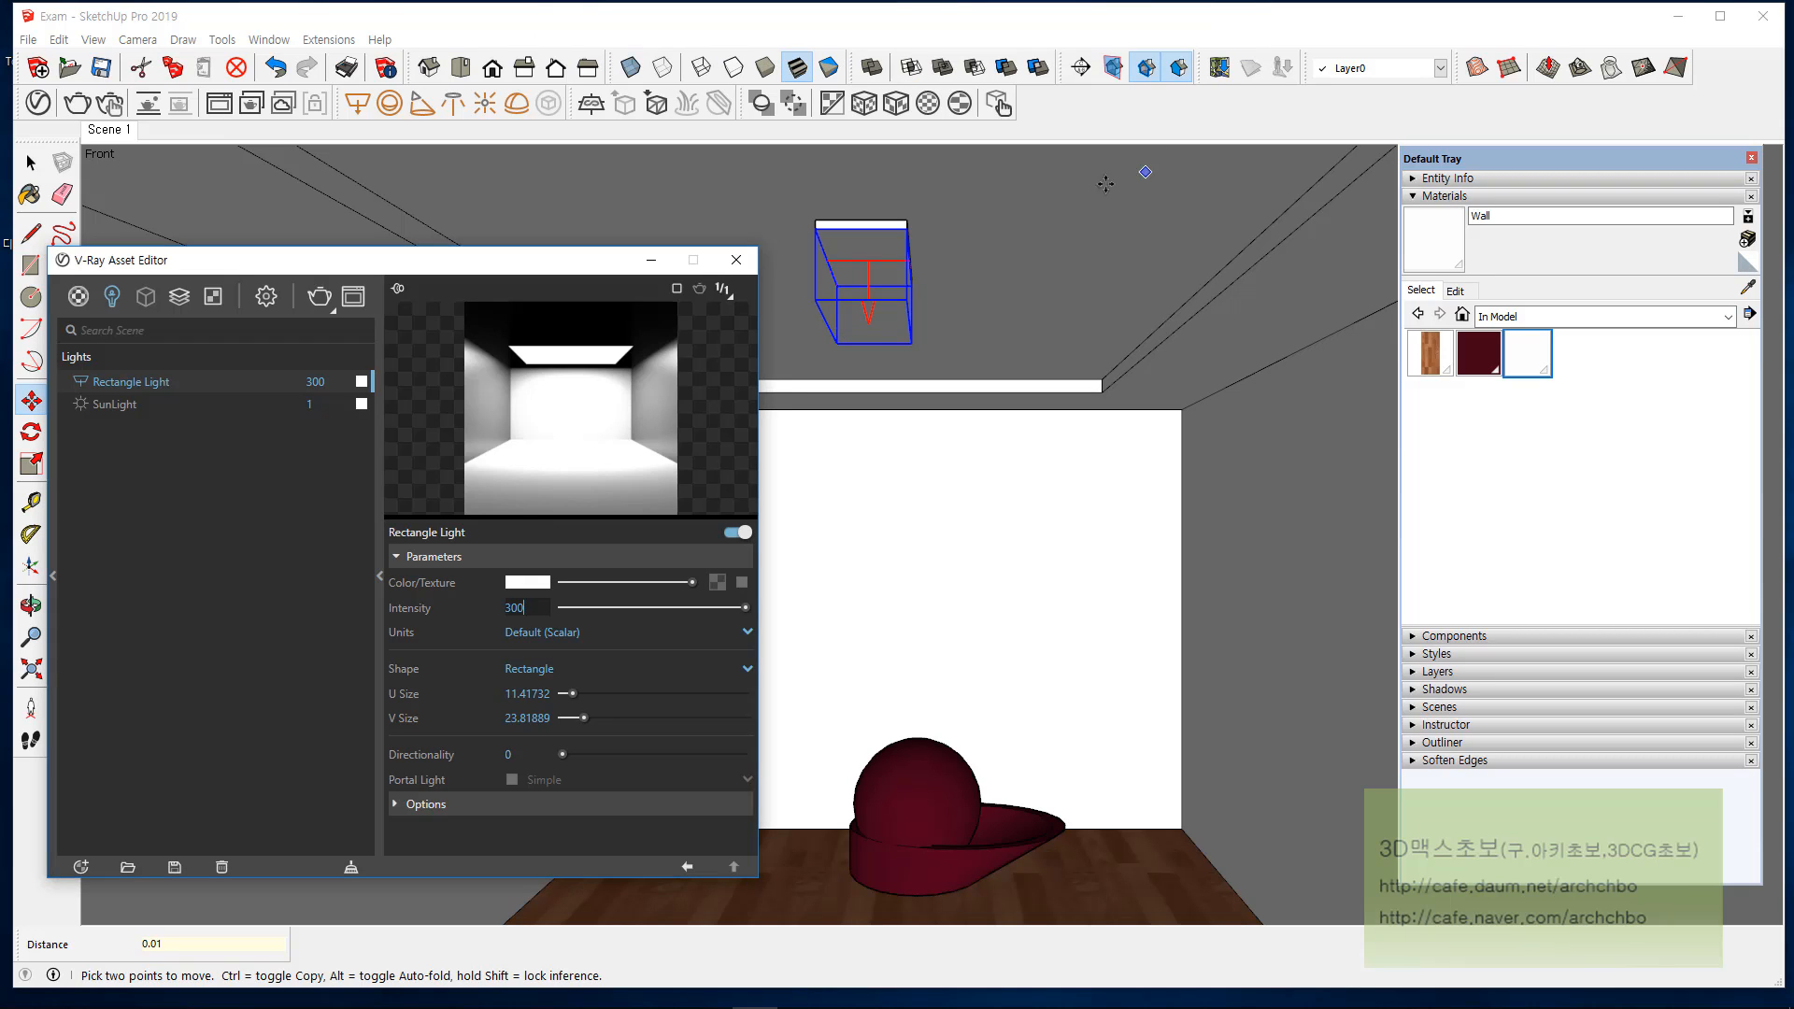
mouse_move(969, 240)
left_mouse_down()
mouse_move(1001, 252)
mouse_move(1141, 221)
mouse_move(1231, 244)
mouse_move(1228, 211)
mouse_move(1261, 227)
mouse_move(1253, 258)
left_mouse_up()
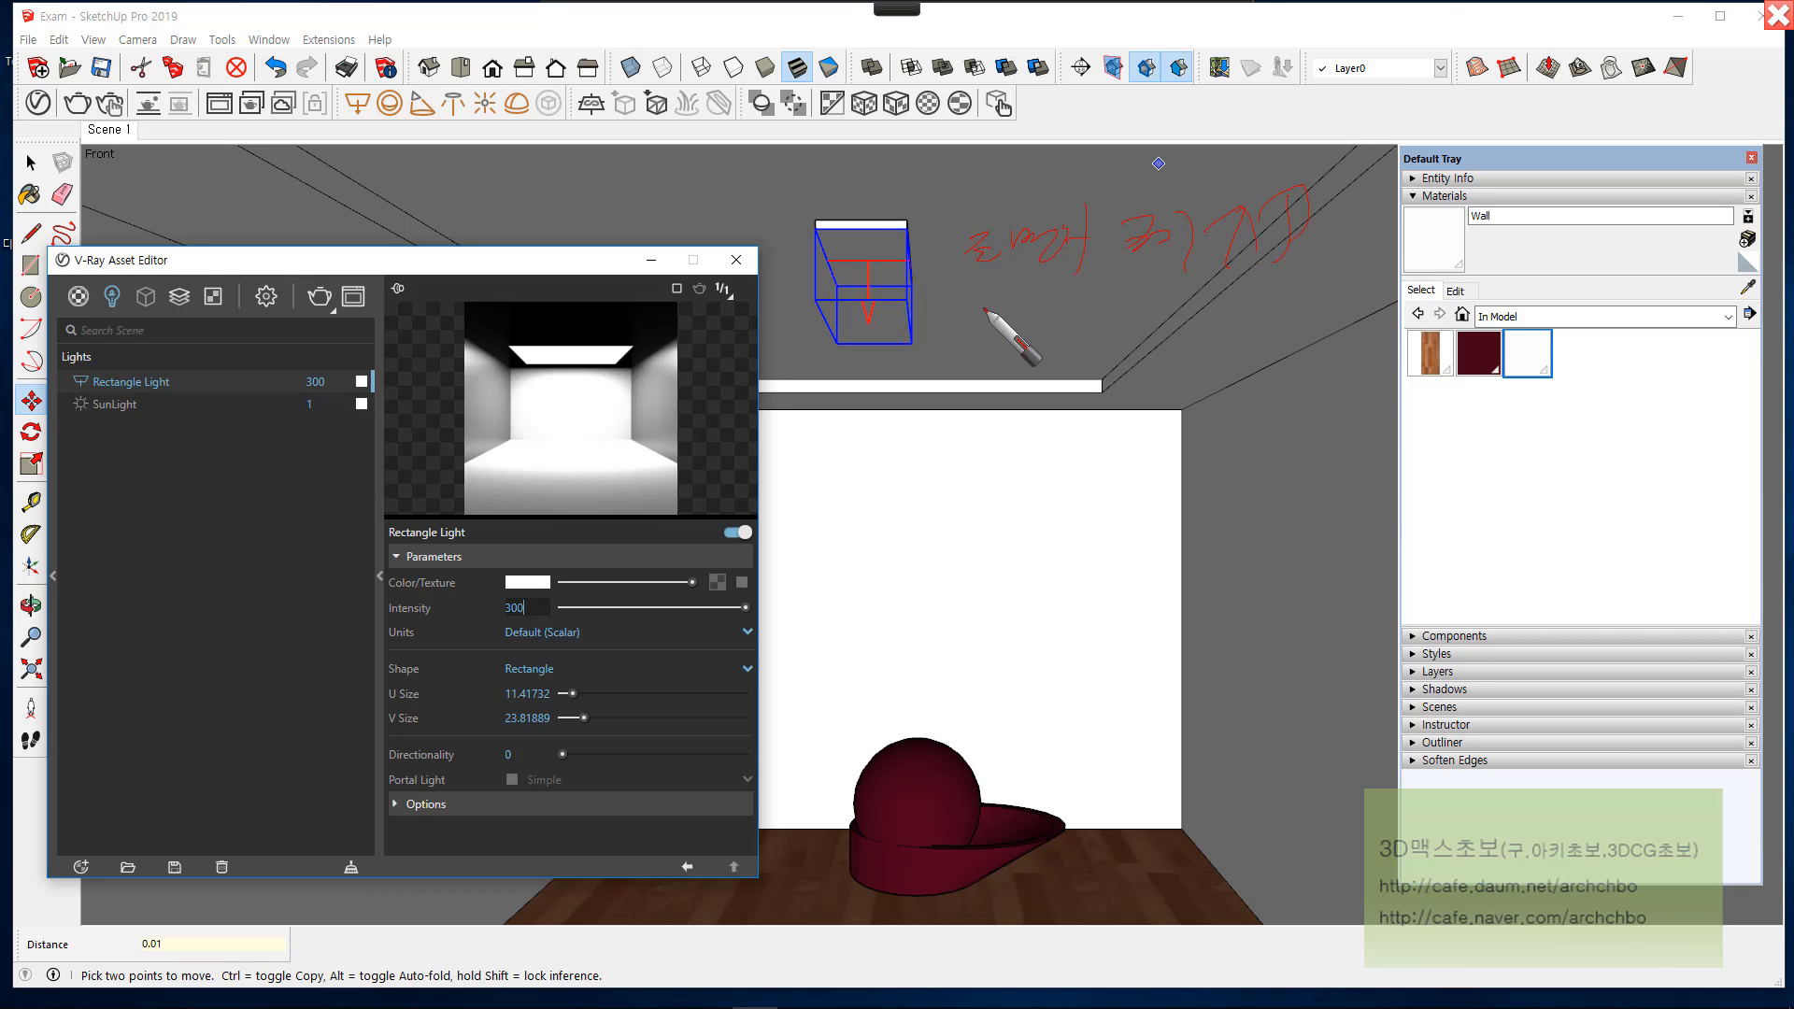
mouse_move(985, 308)
left_mouse_down()
mouse_move(1129, 324)
mouse_move(1154, 303)
mouse_move(1202, 319)
mouse_move(1255, 293)
mouse_move(1242, 316)
mouse_move(1286, 302)
mouse_move(1287, 342)
mouse_move(1361, 327)
mouse_move(1340, 330)
left_mouse_up()
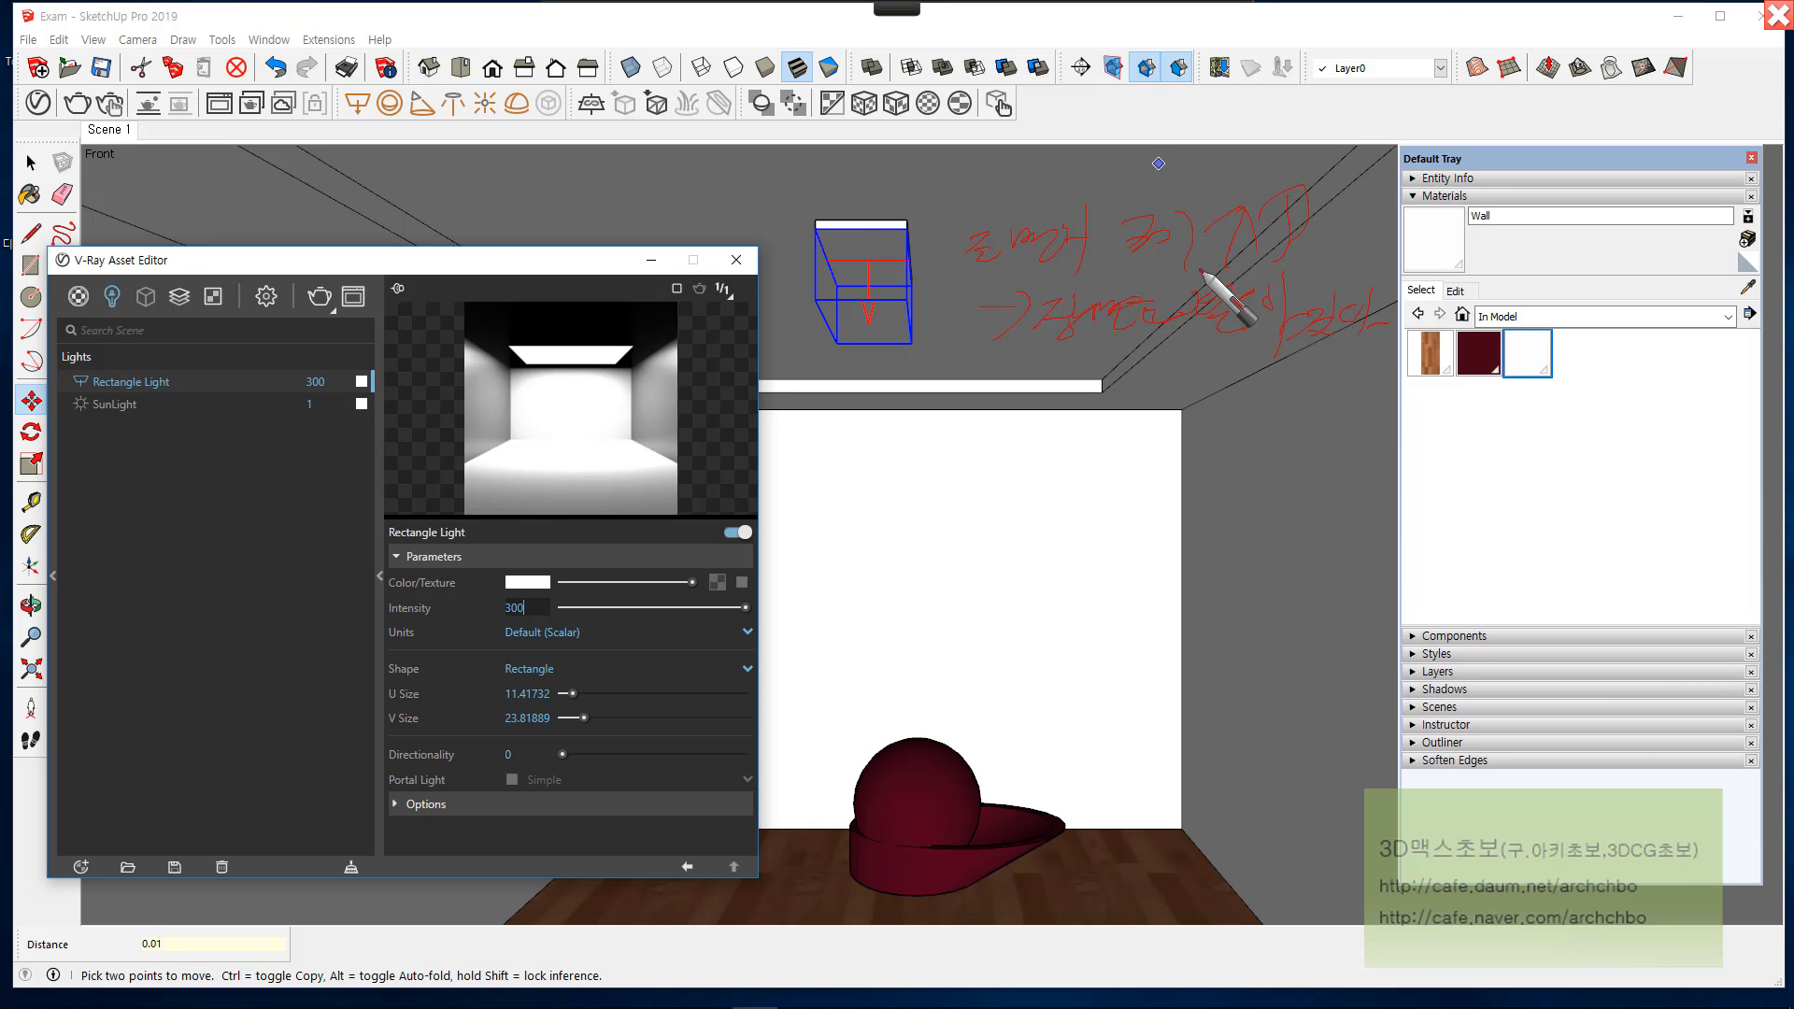
mouse_move(1019, 383)
left_mouse_down()
mouse_move(1076, 382)
mouse_move(1081, 433)
left_mouse_up()
mouse_move(1105, 411)
left_mouse_down()
mouse_move(1093, 439)
mouse_move(1118, 424)
left_mouse_up()
left_click_drag(1071, 454, 1078, 480)
mouse_move(1121, 420)
left_mouse_down()
mouse_move(1201, 481)
mouse_move(1257, 439)
mouse_move(1321, 428)
left_mouse_up()
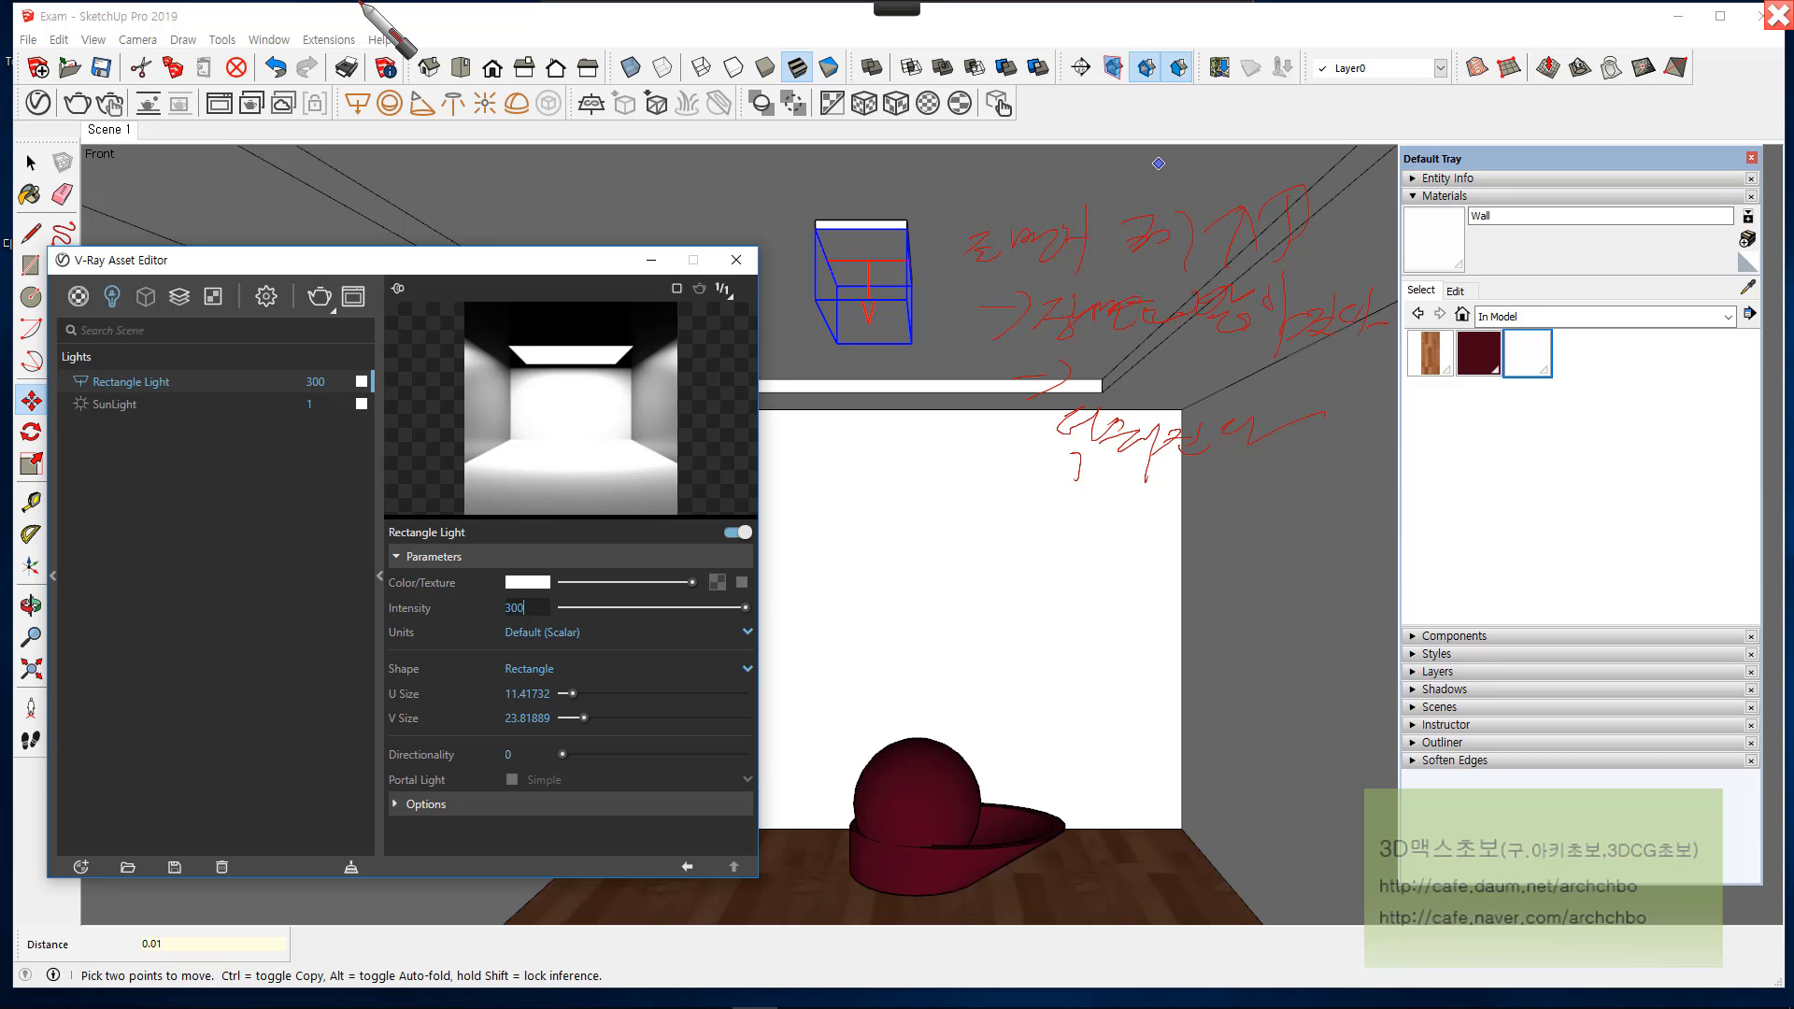
mouse_move(781, 3)
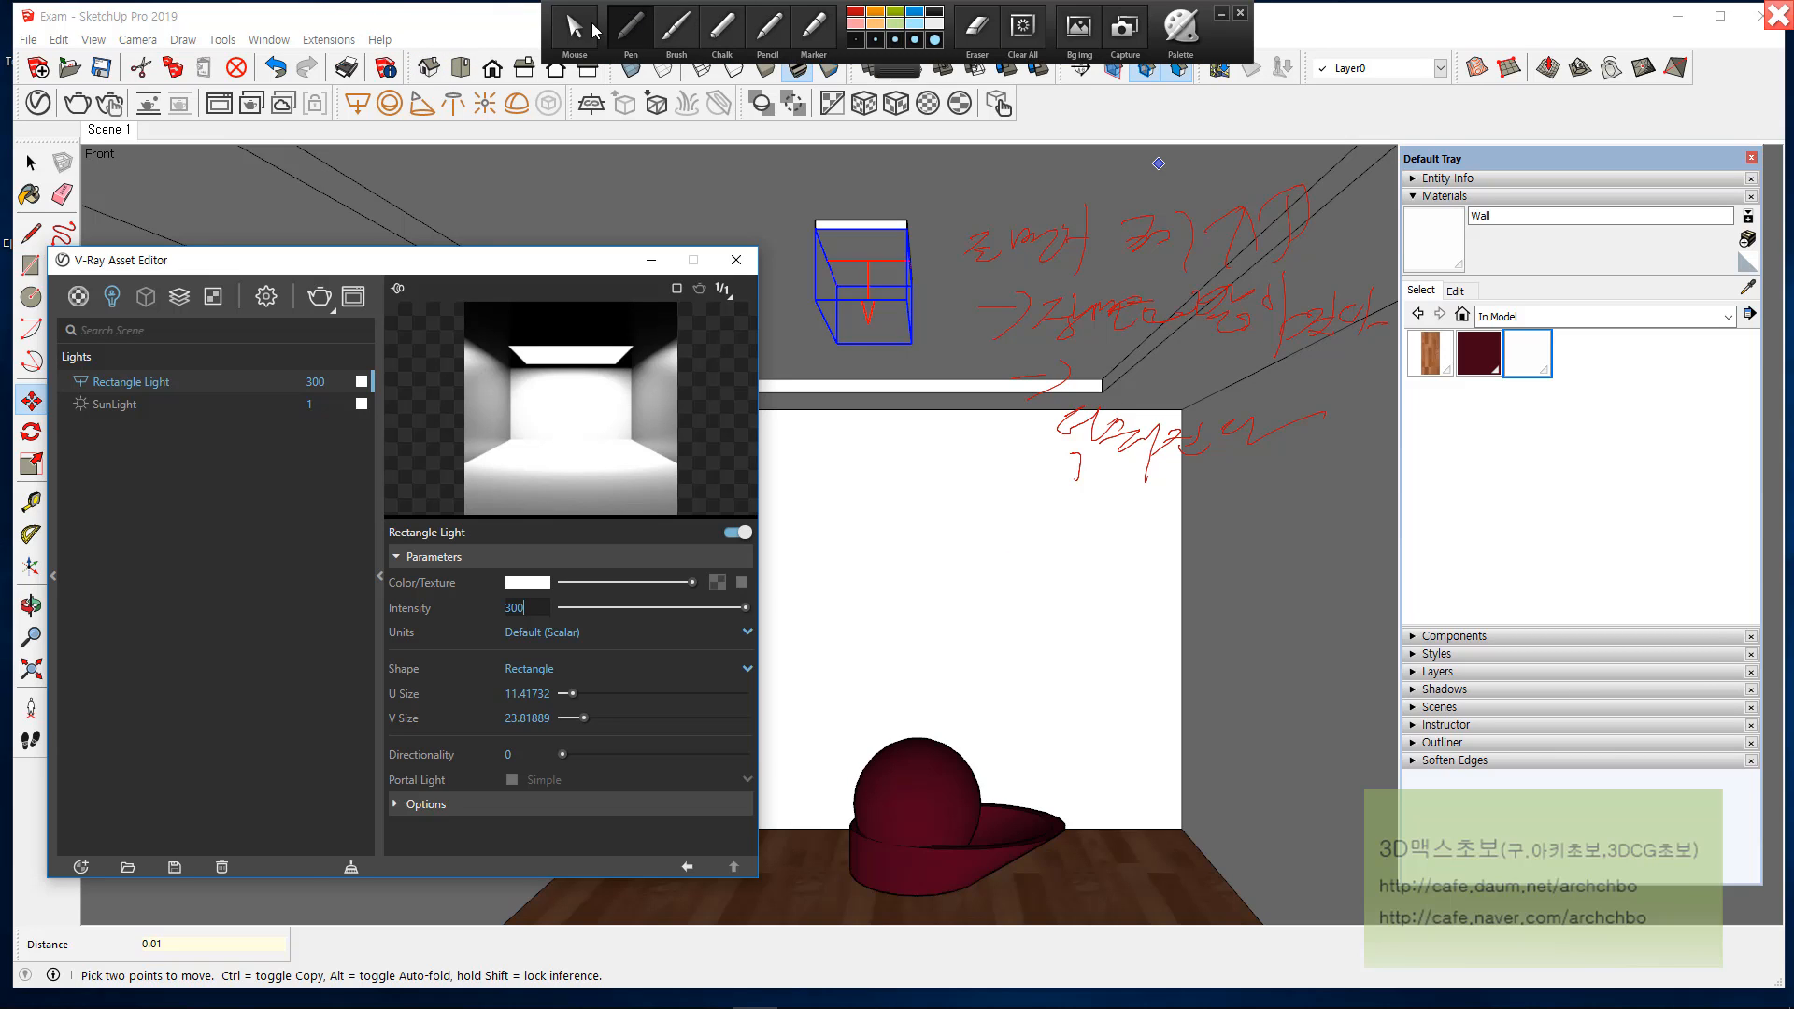
left_click(574, 28)
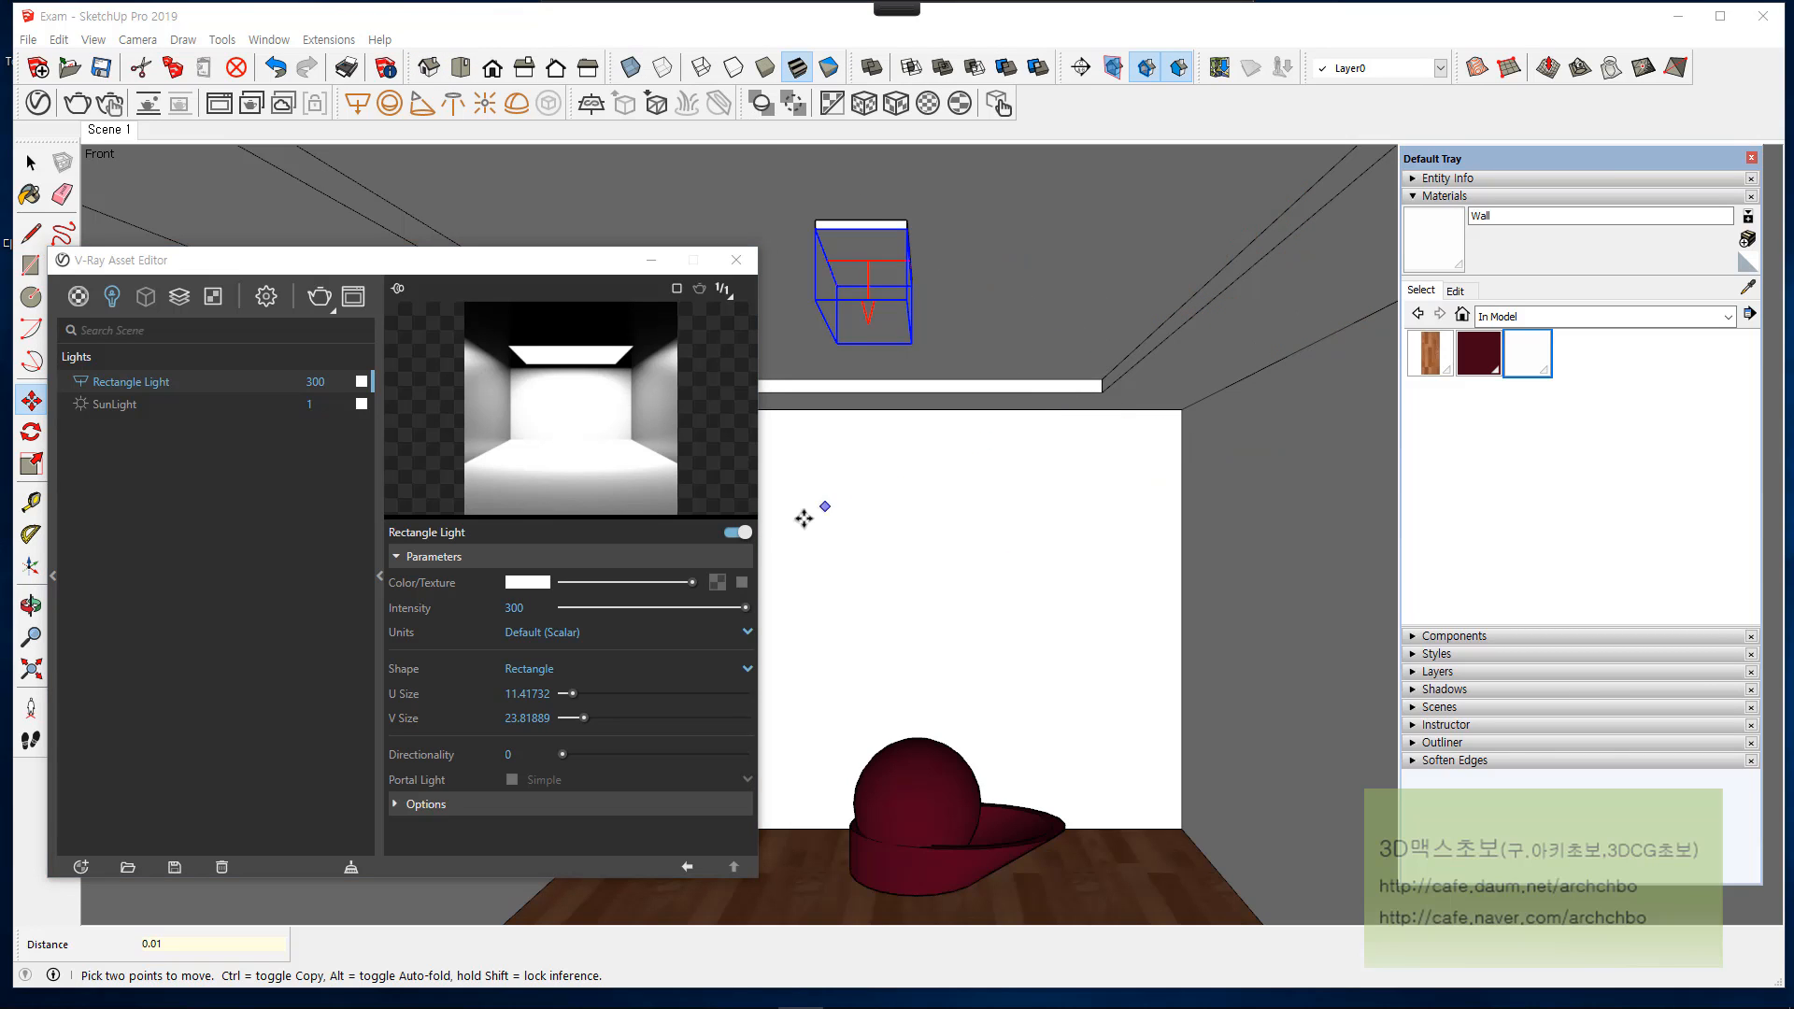
Step: Switch the rectangle light's units to Luminous Power (Lumens) with an intensity of 1500, and test-render the scene
left_click(536, 633)
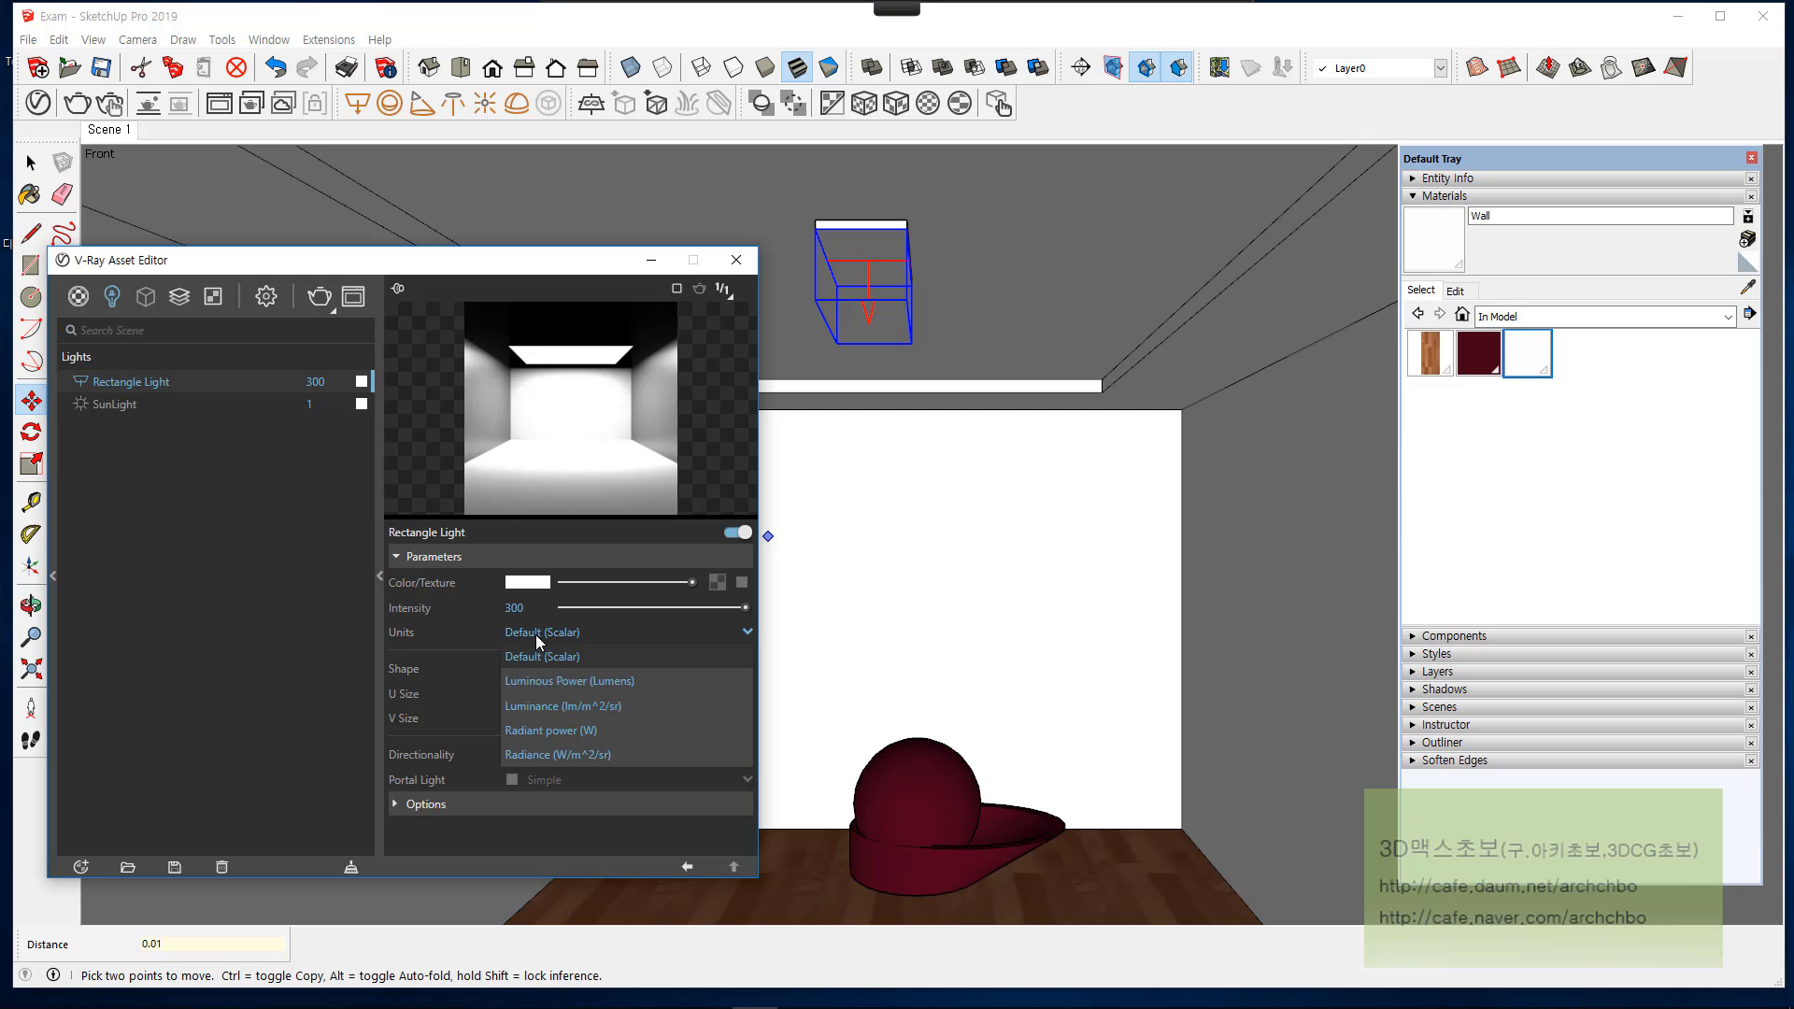
left_click(610, 681)
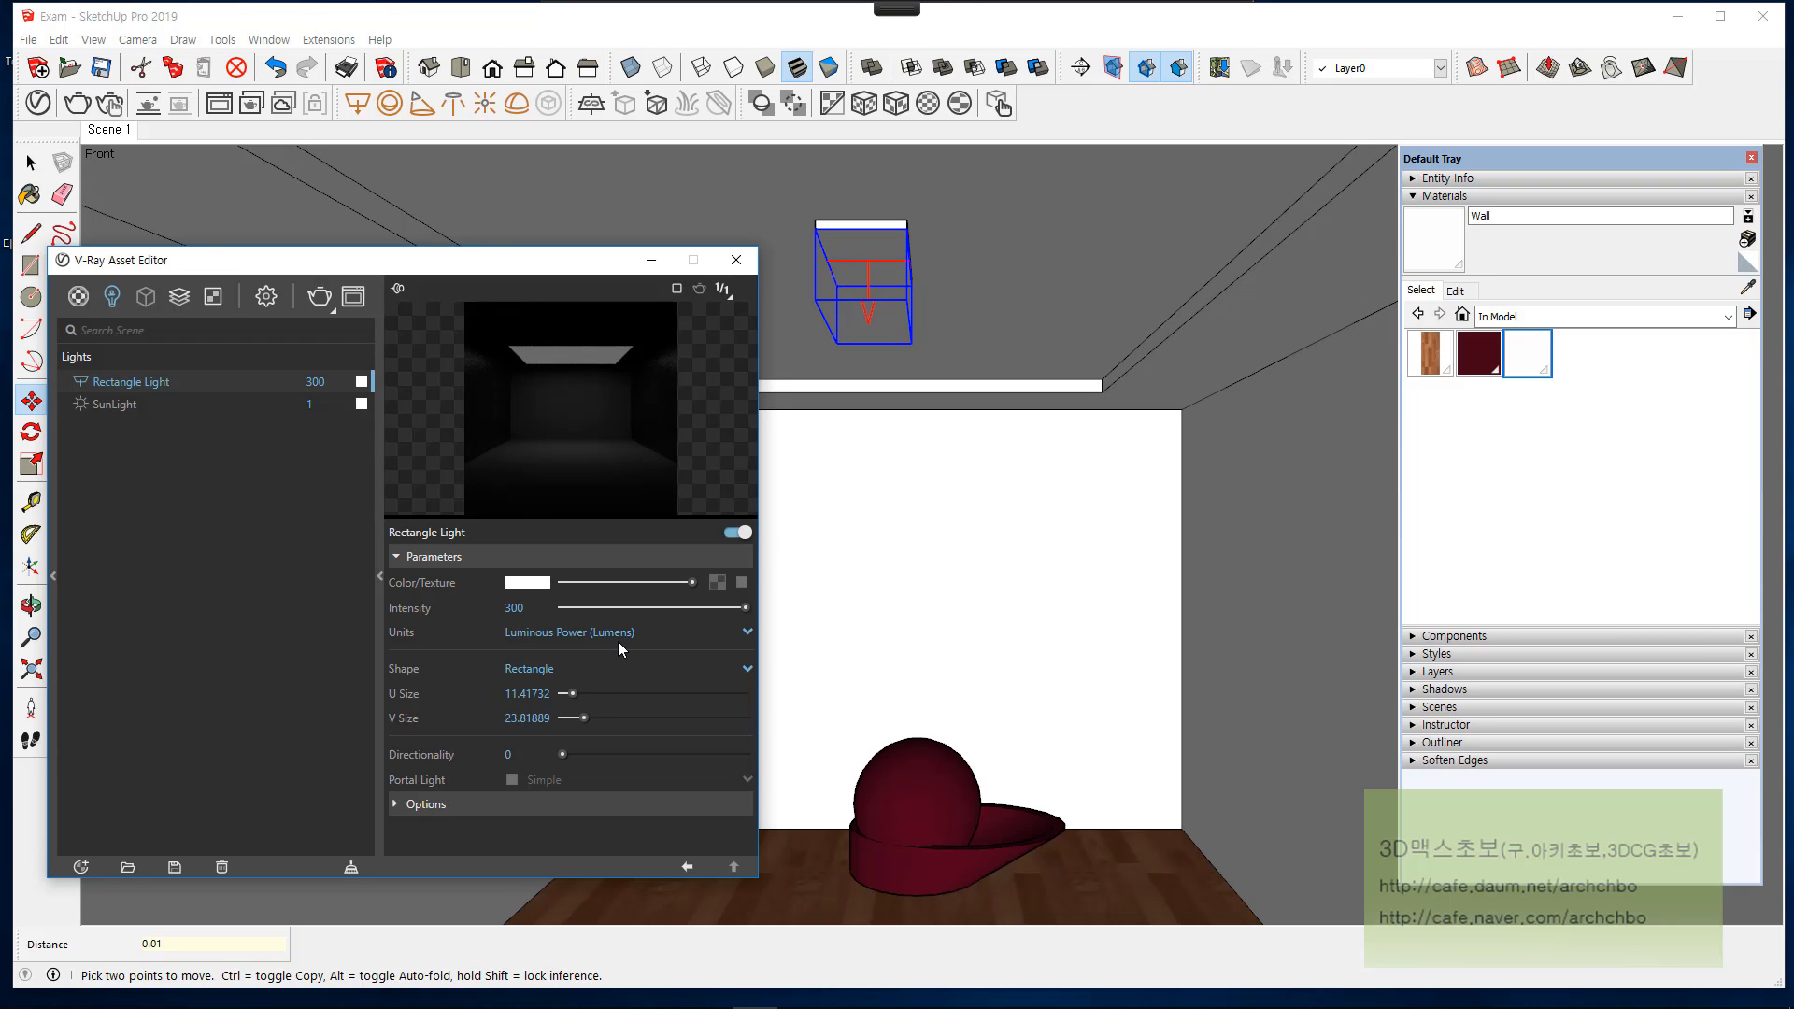
double_click(514, 608)
type("1500")
key("Return")
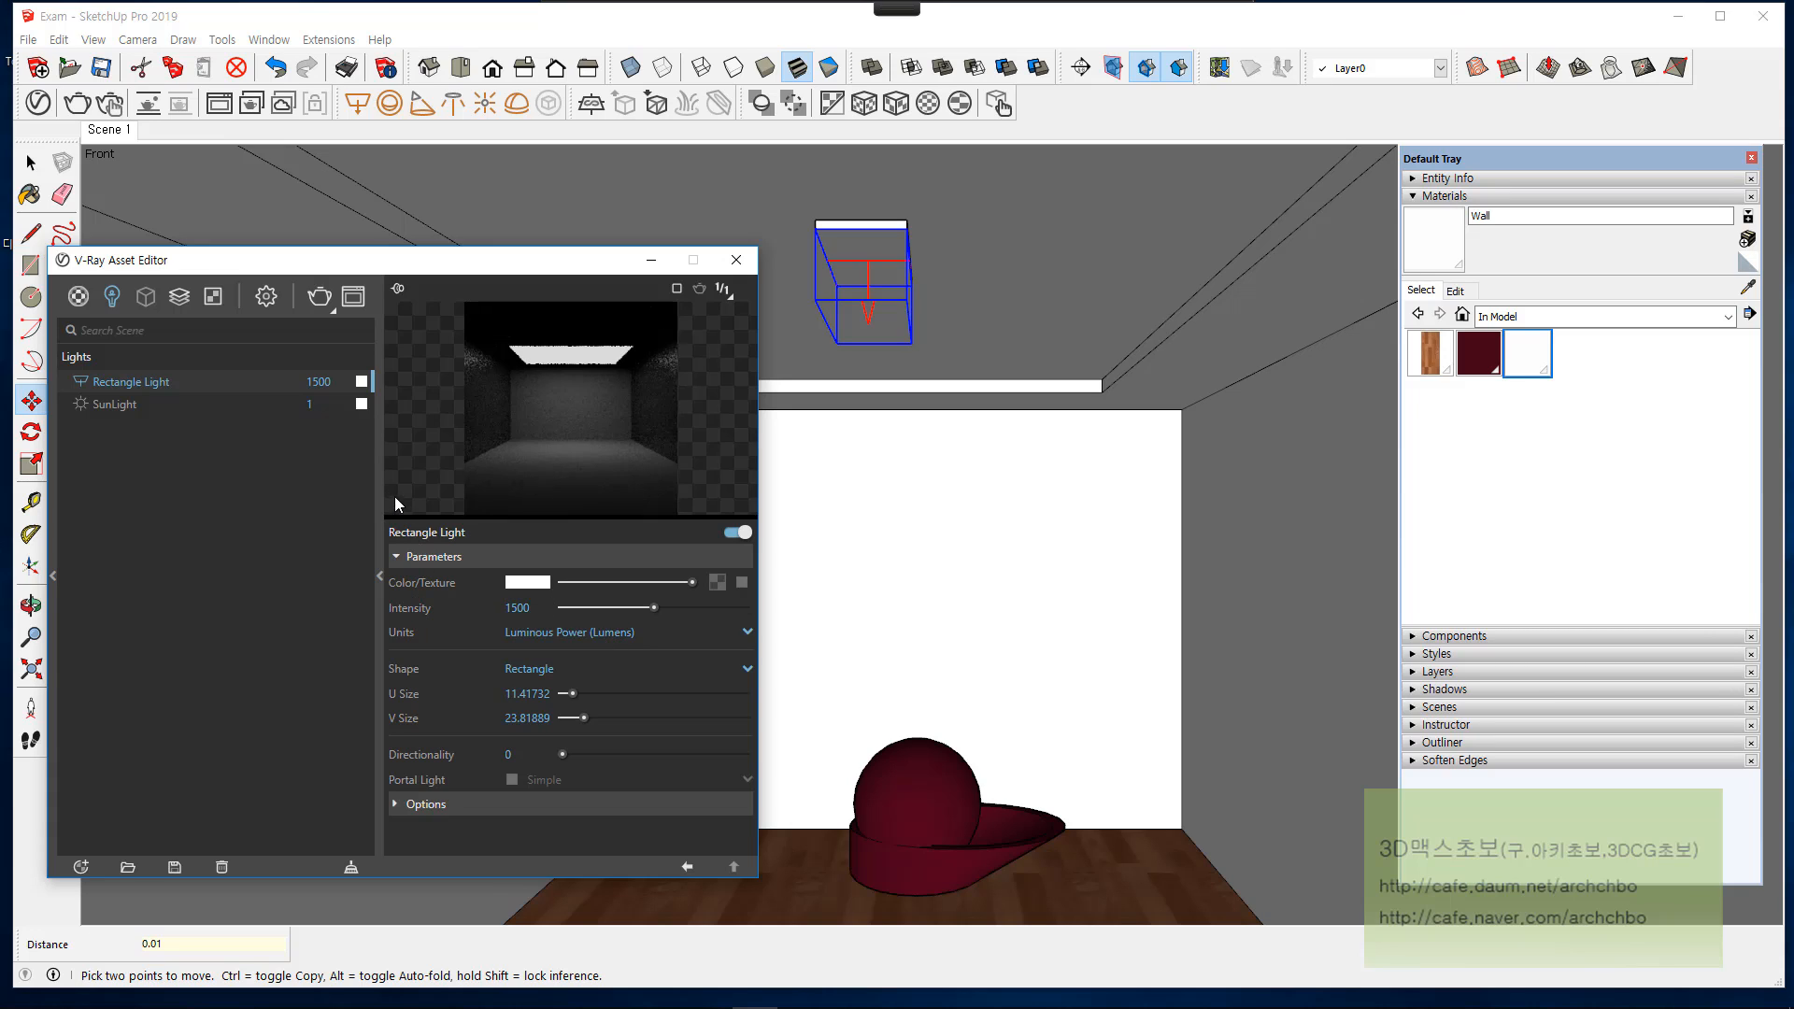
left_click(318, 297)
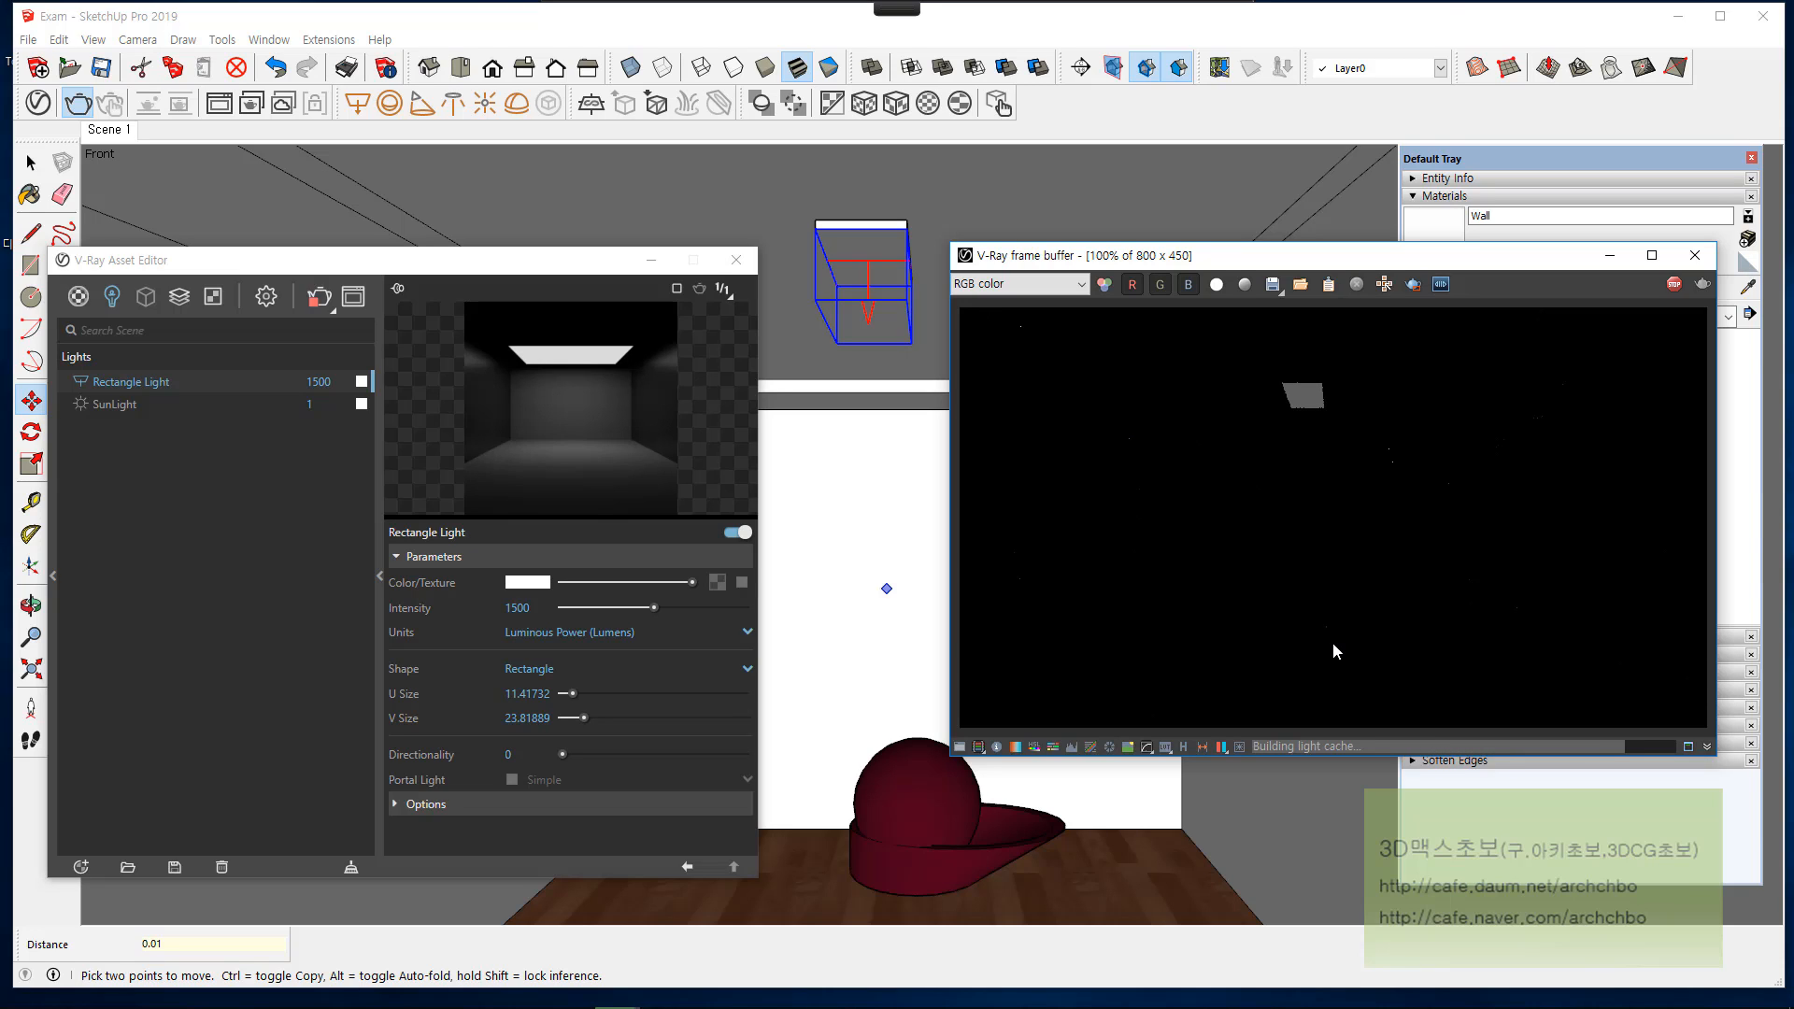
left_click(1695, 255)
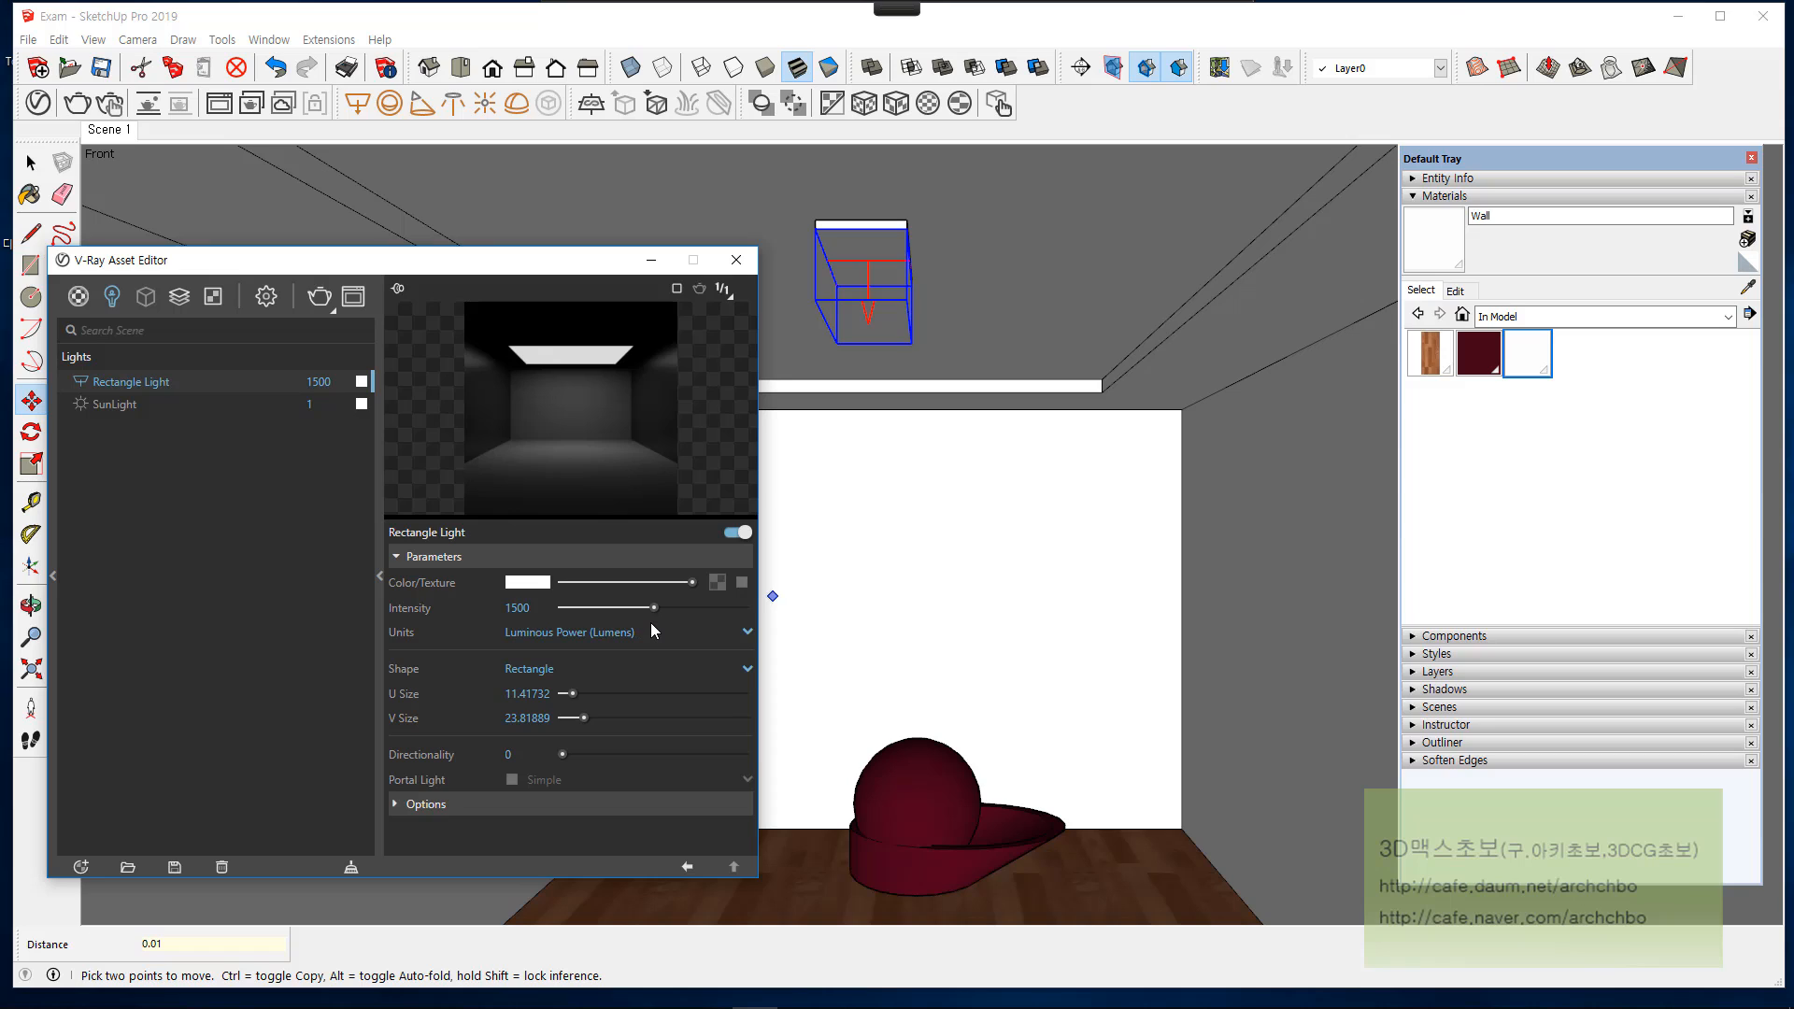
Step: Return the rectangle light's units to Default (Scalar) and set its intensity to 300
left_click(641, 637)
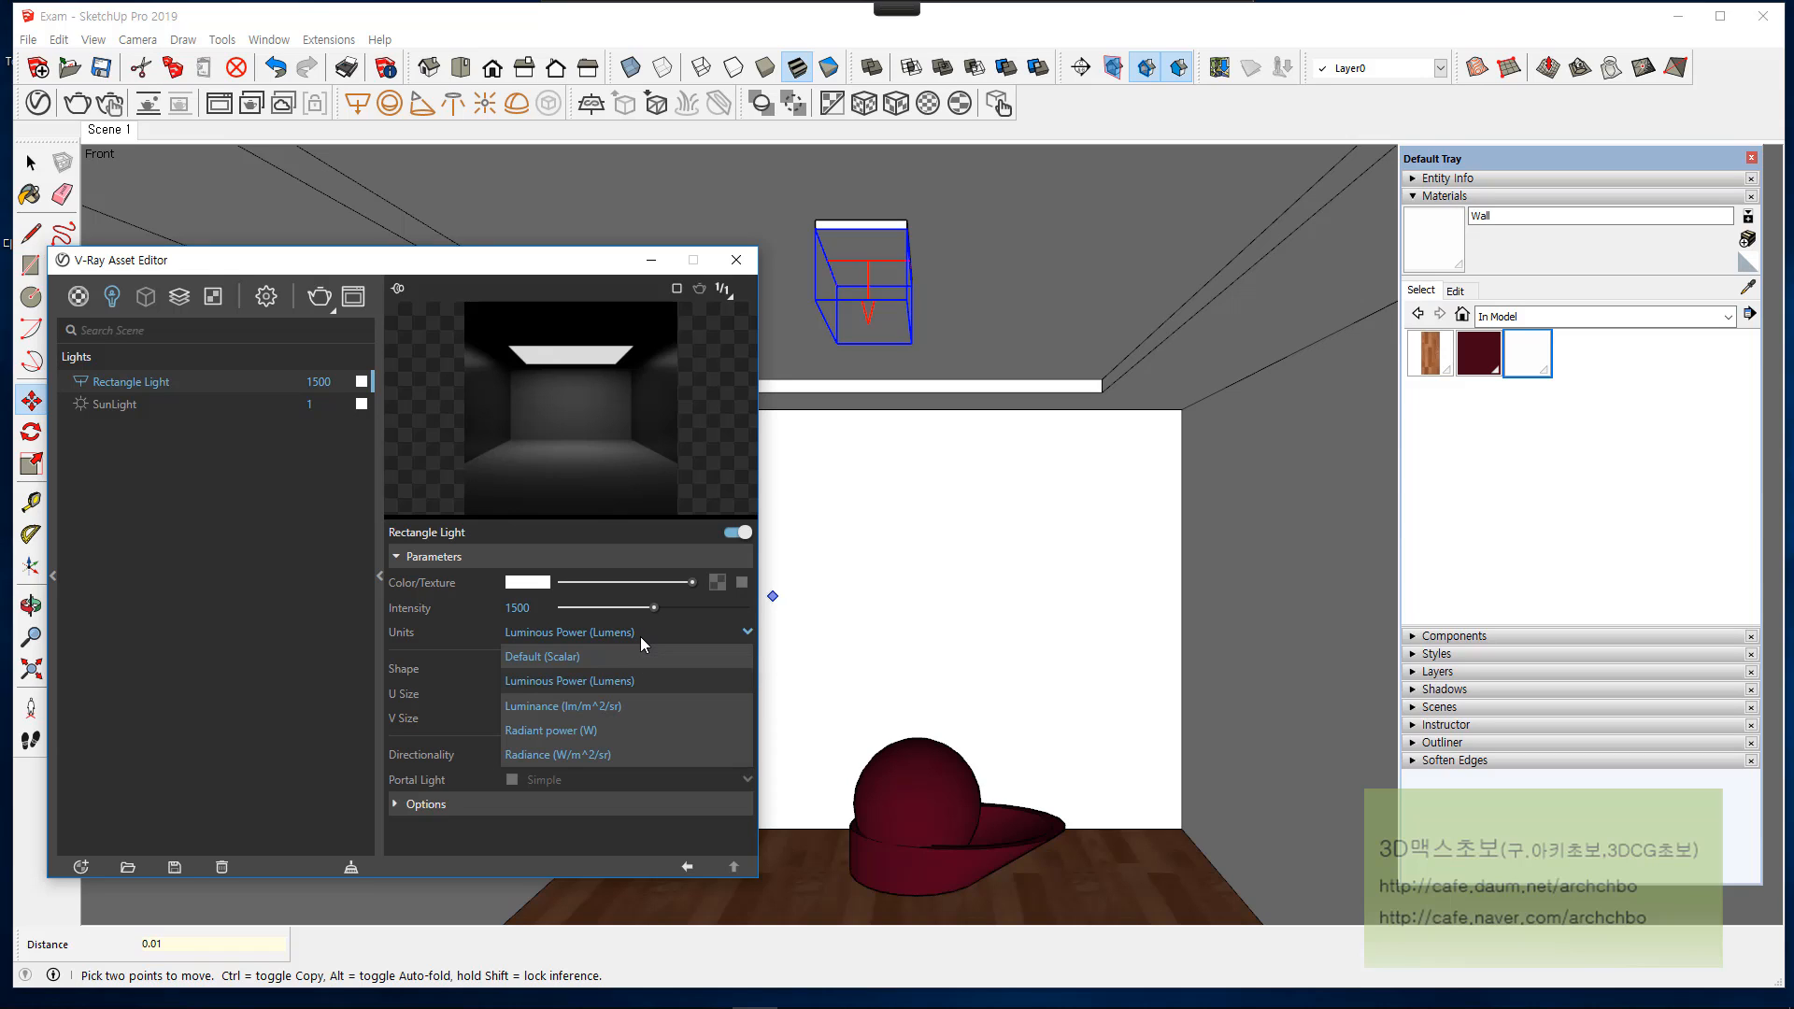
left_click(538, 659)
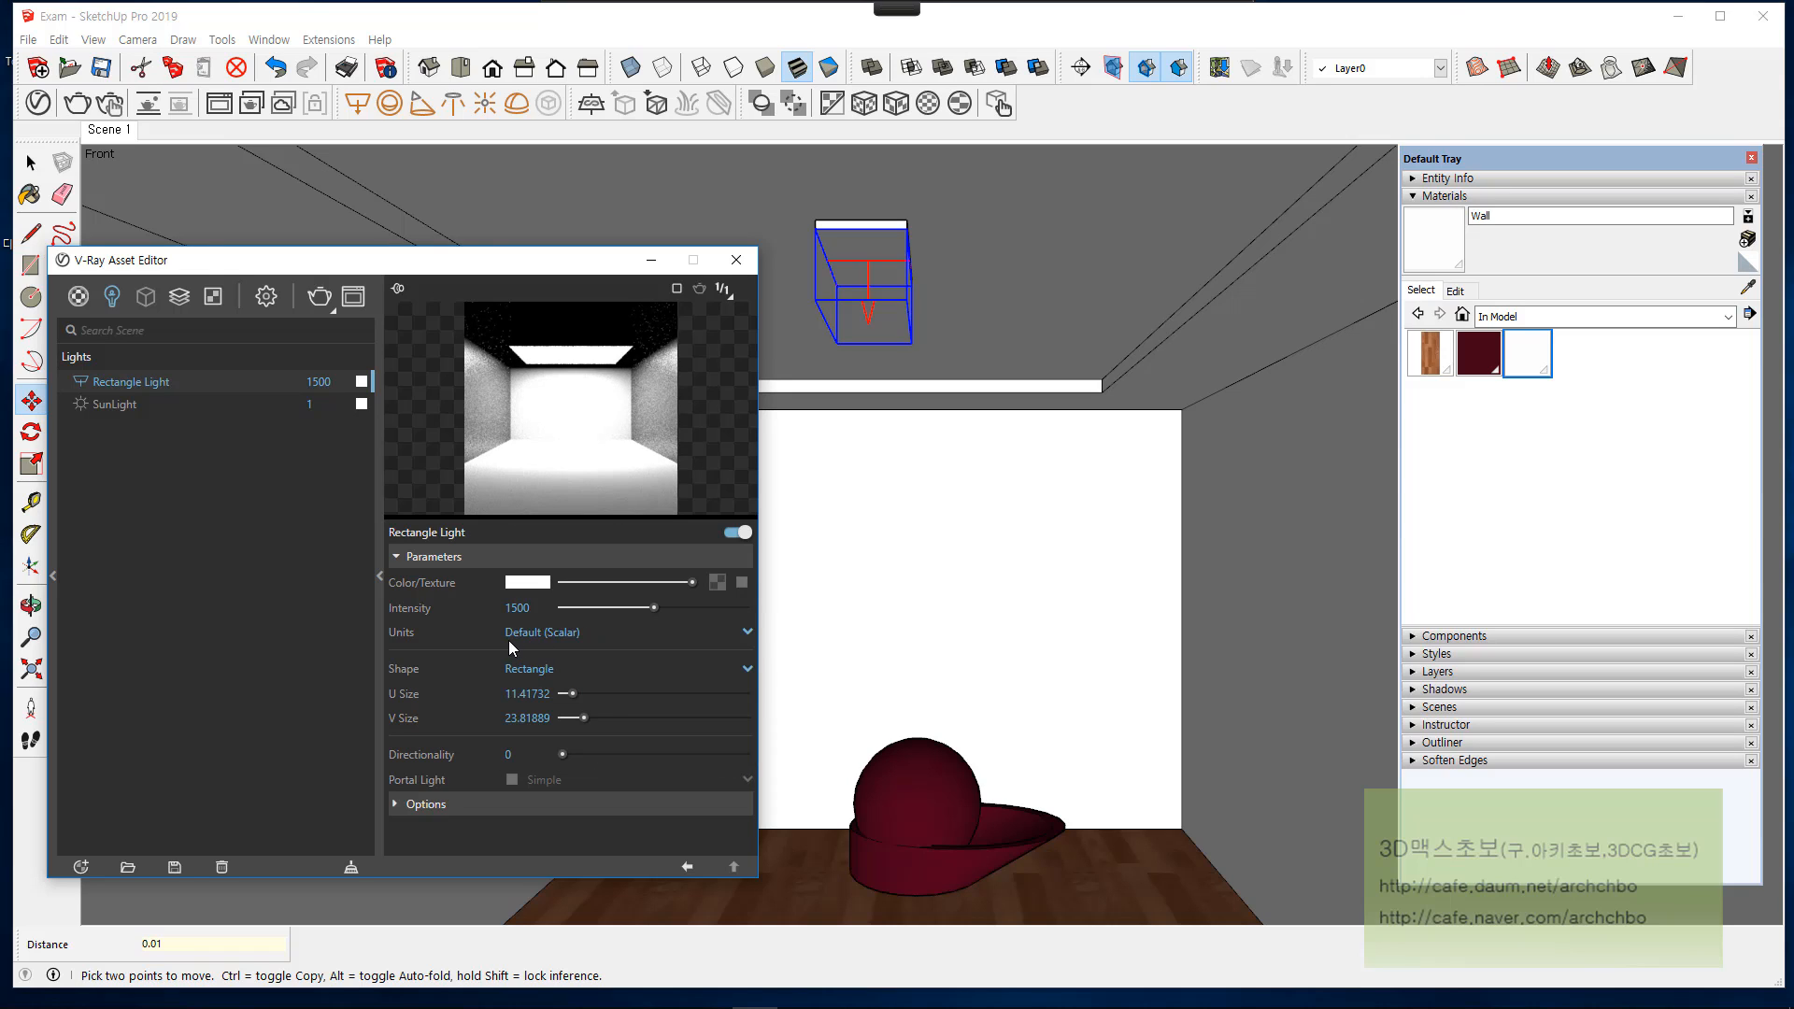
double_click(539, 611)
type("300")
key("Return")
left_click(587, 634)
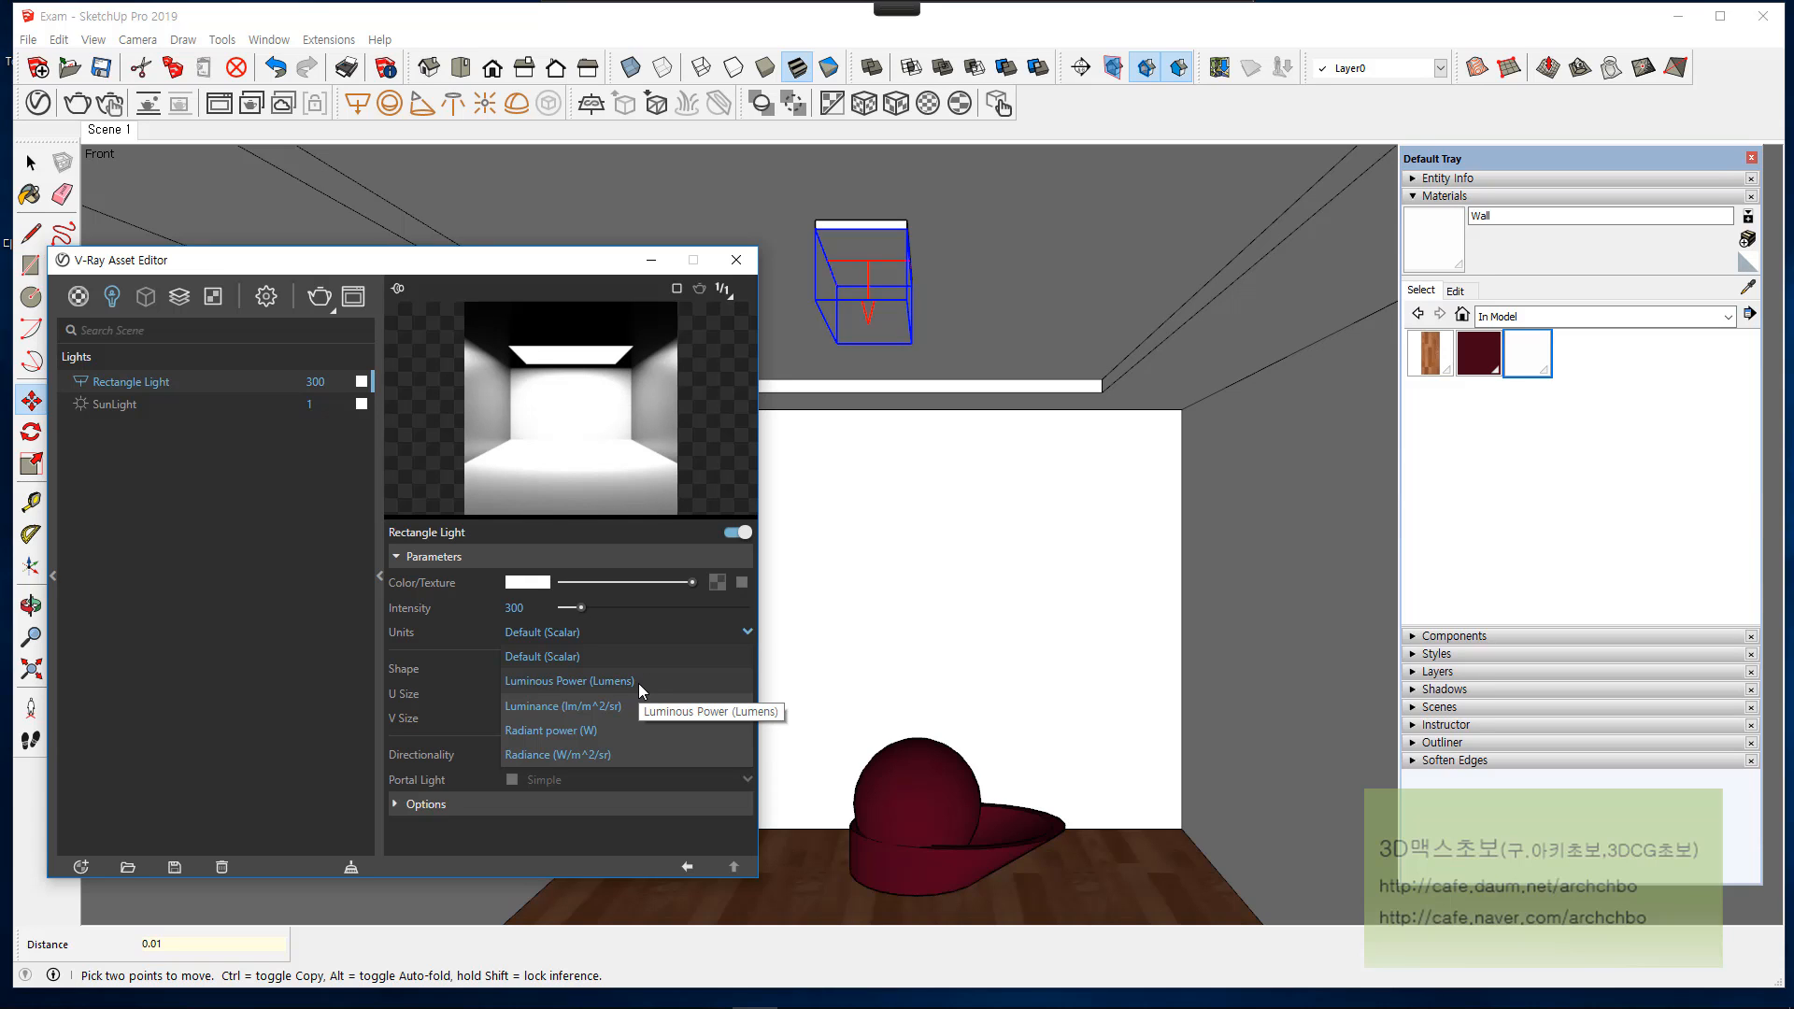
left_click(624, 33)
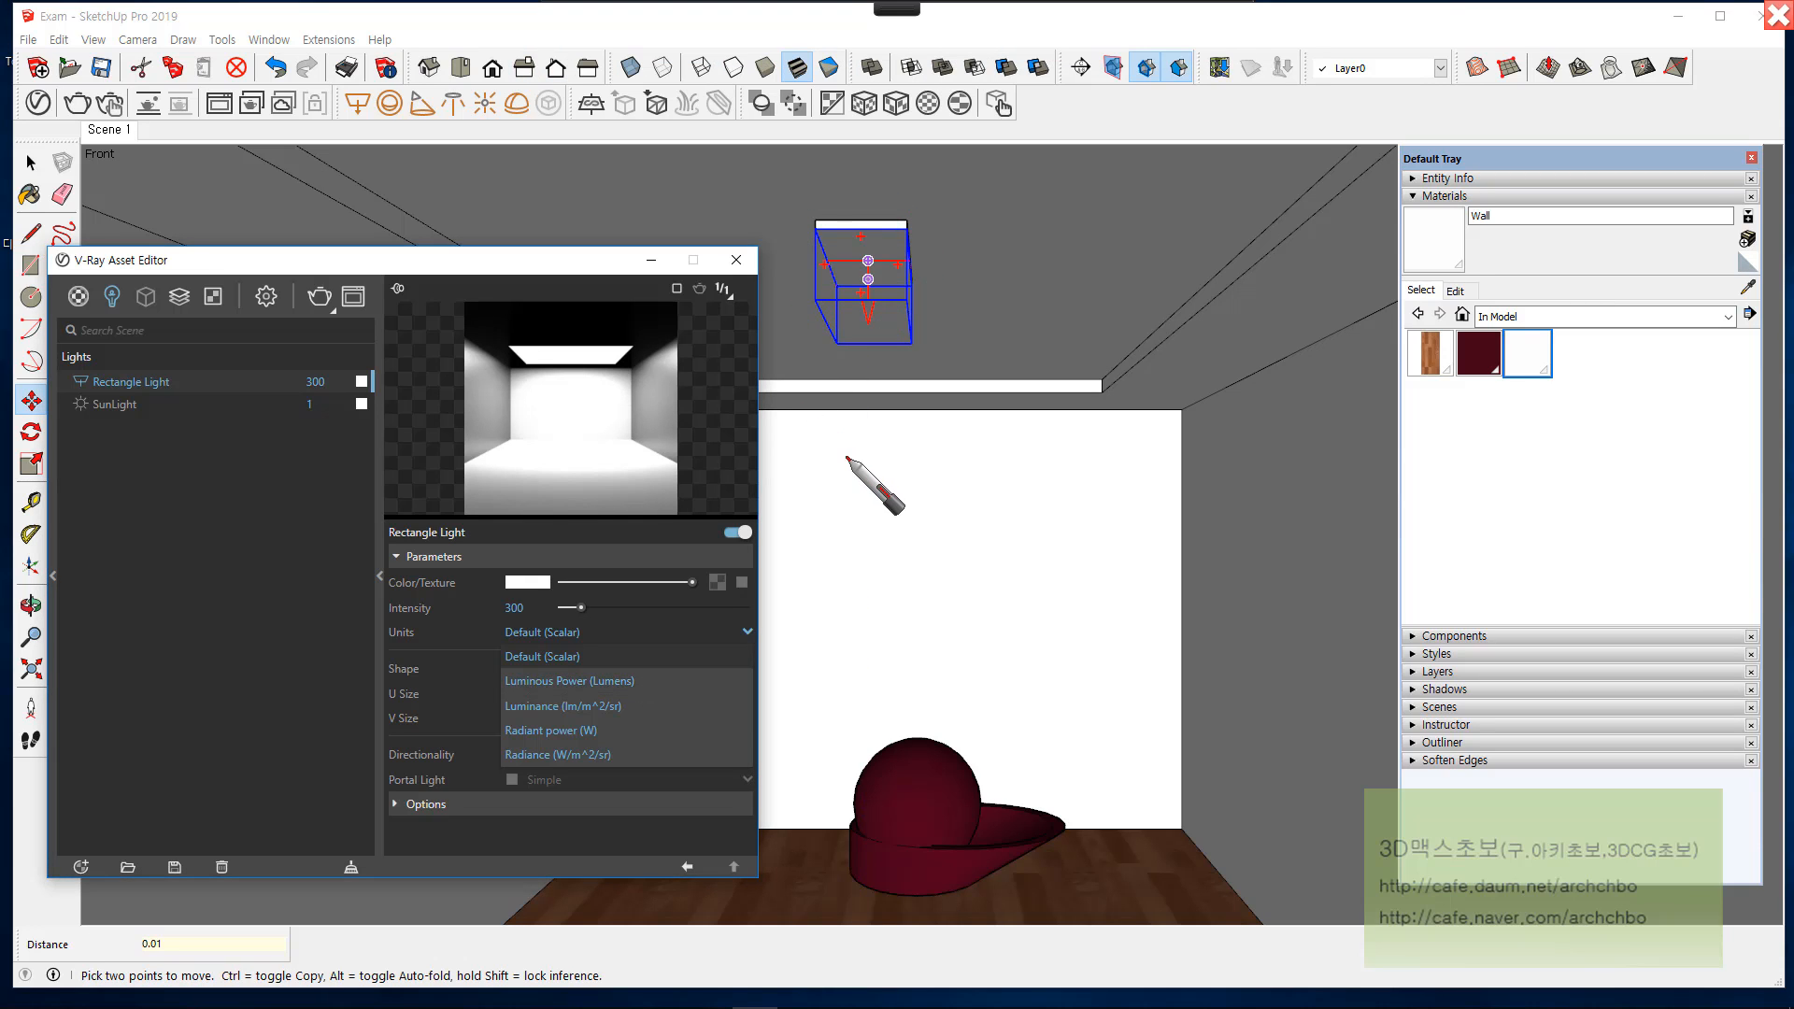
mouse_move(828, 414)
left_mouse_down()
mouse_move(837, 453)
mouse_move(878, 461)
mouse_move(1054, 436)
mouse_move(1051, 455)
mouse_move(1142, 413)
mouse_move(1177, 453)
left_mouse_up()
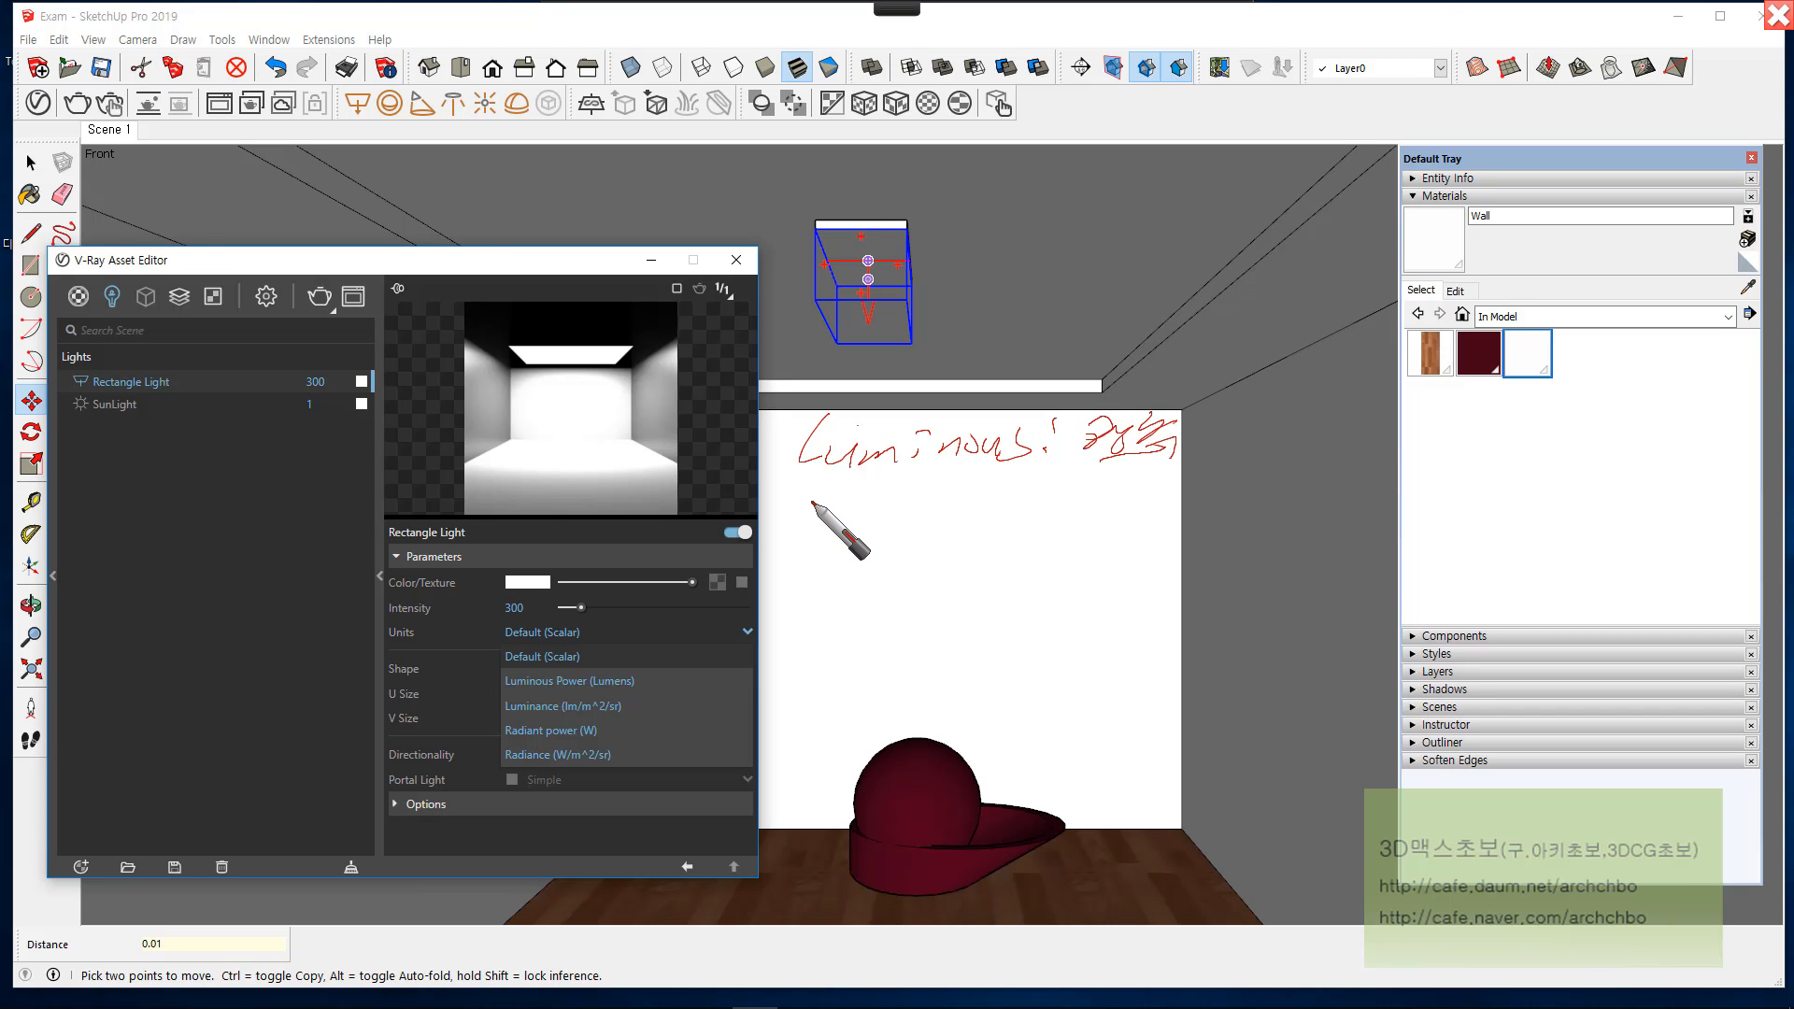
mouse_move(815, 484)
left_mouse_down()
mouse_move(829, 511)
mouse_move(982, 513)
mouse_move(1103, 481)
mouse_move(1188, 499)
left_mouse_up()
mouse_move(1252, 477)
left_mouse_down()
mouse_move(1279, 473)
mouse_move(1279, 497)
left_mouse_up()
left_click_drag(1305, 455, 1286, 540)
left_click_drag(1185, 412, 1212, 433)
mouse_move(1234, 412)
left_mouse_down()
mouse_move(1263, 405)
mouse_move(1266, 435)
left_mouse_up()
mouse_move(1273, 409)
left_mouse_down()
mouse_move(1293, 405)
mouse_move(1288, 433)
left_mouse_up()
left_click_drag(1310, 391, 1306, 435)
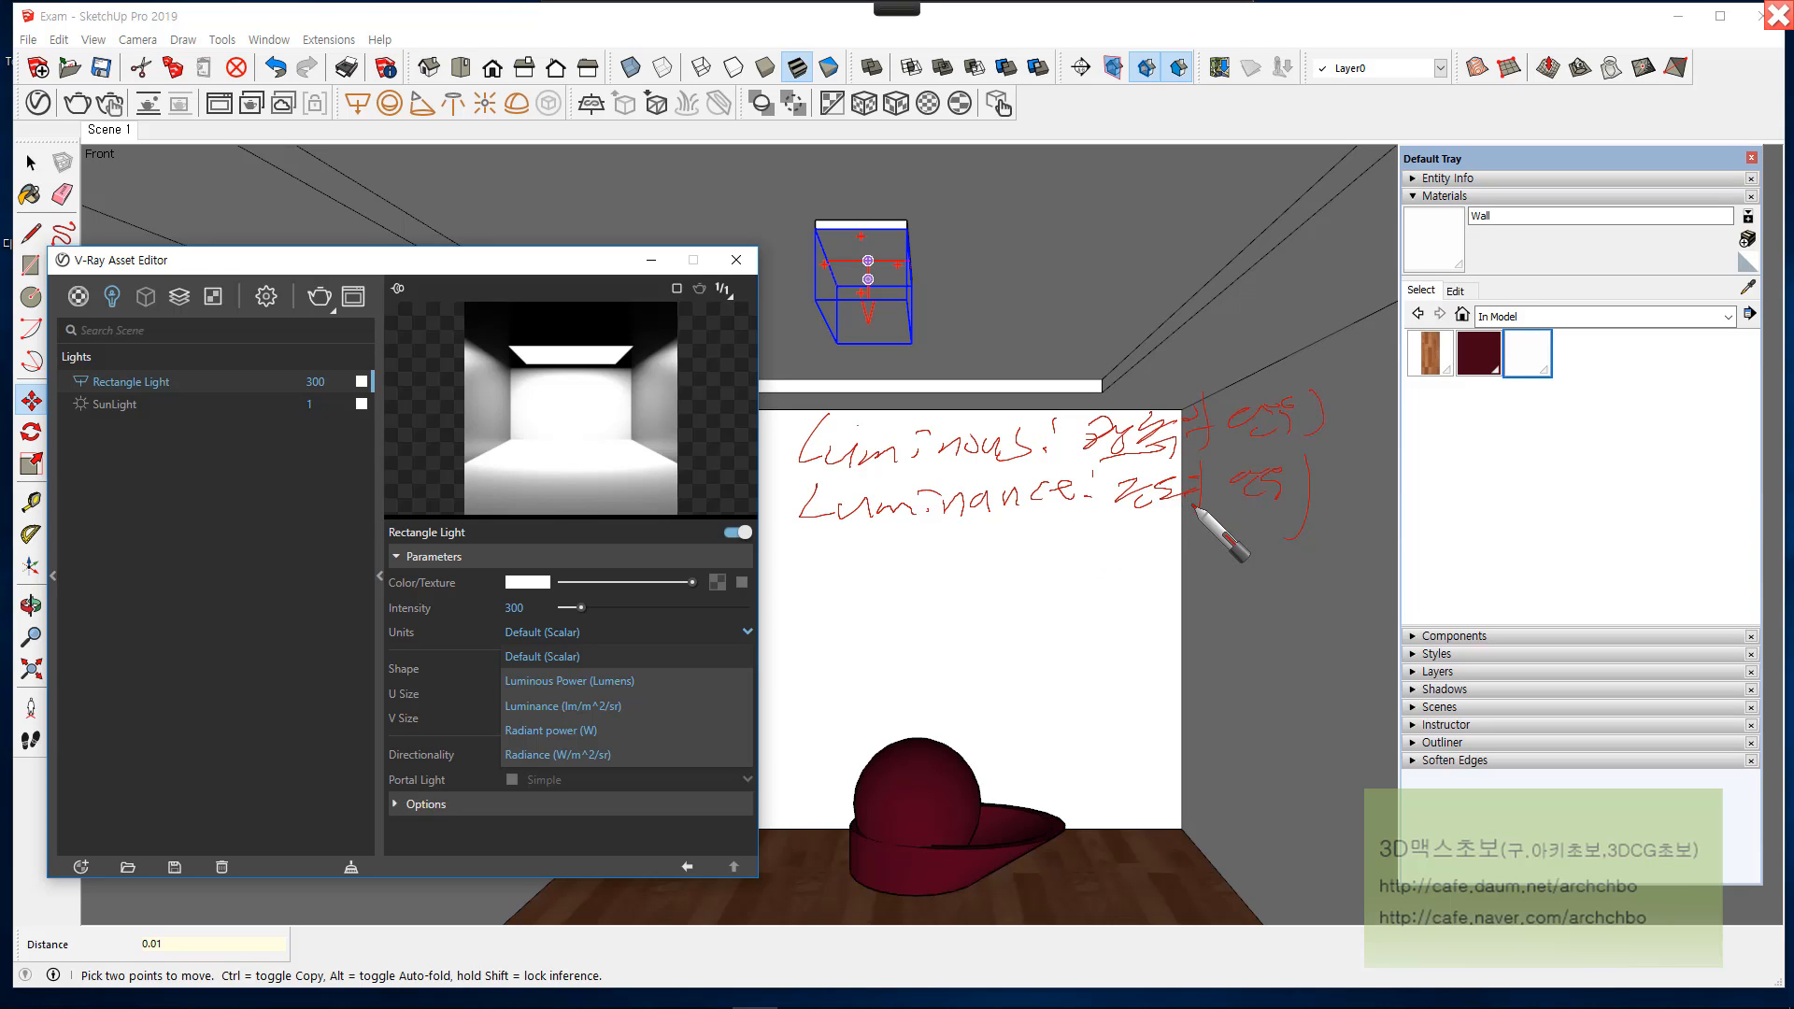
left_click_drag(1076, 522, 1232, 516)
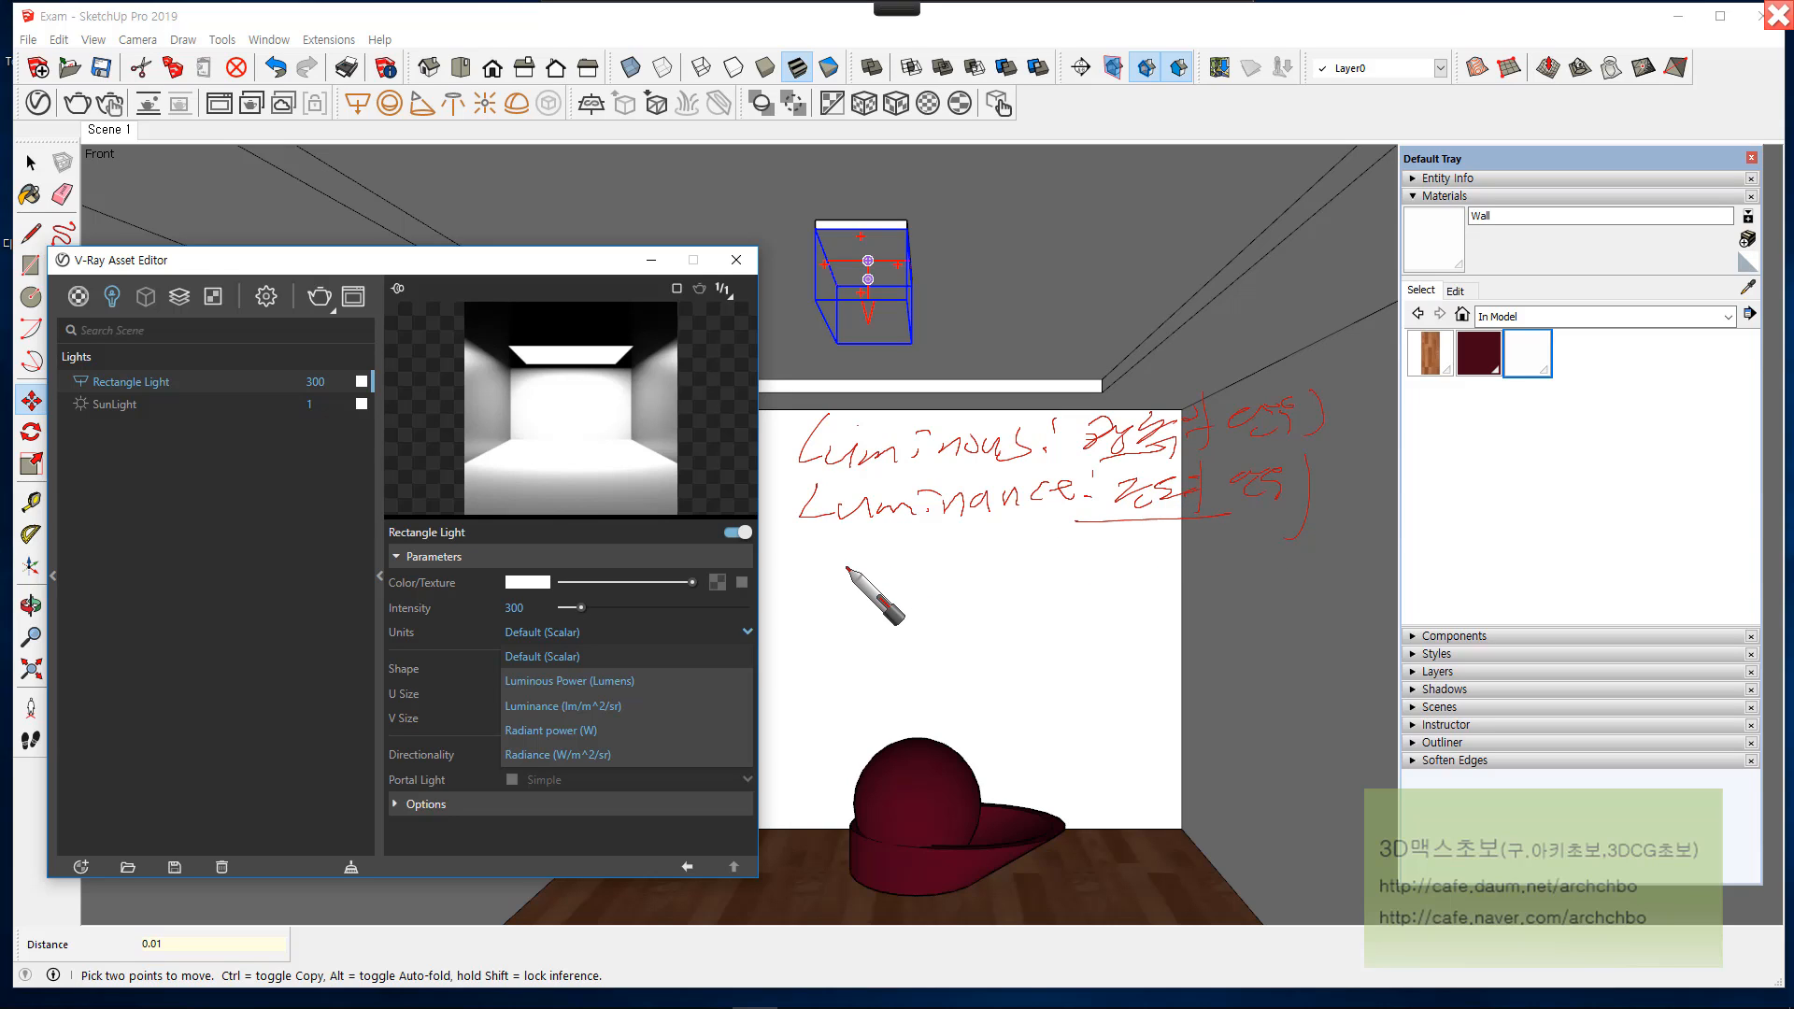
mouse_move(823, 559)
left_mouse_down()
mouse_move(802, 572)
mouse_move(820, 559)
mouse_move(846, 578)
mouse_move(888, 551)
mouse_move(945, 573)
mouse_move(1033, 545)
mouse_move(1044, 572)
mouse_move(1155, 553)
mouse_move(1134, 583)
mouse_move(1215, 582)
mouse_move(1262, 559)
left_mouse_up()
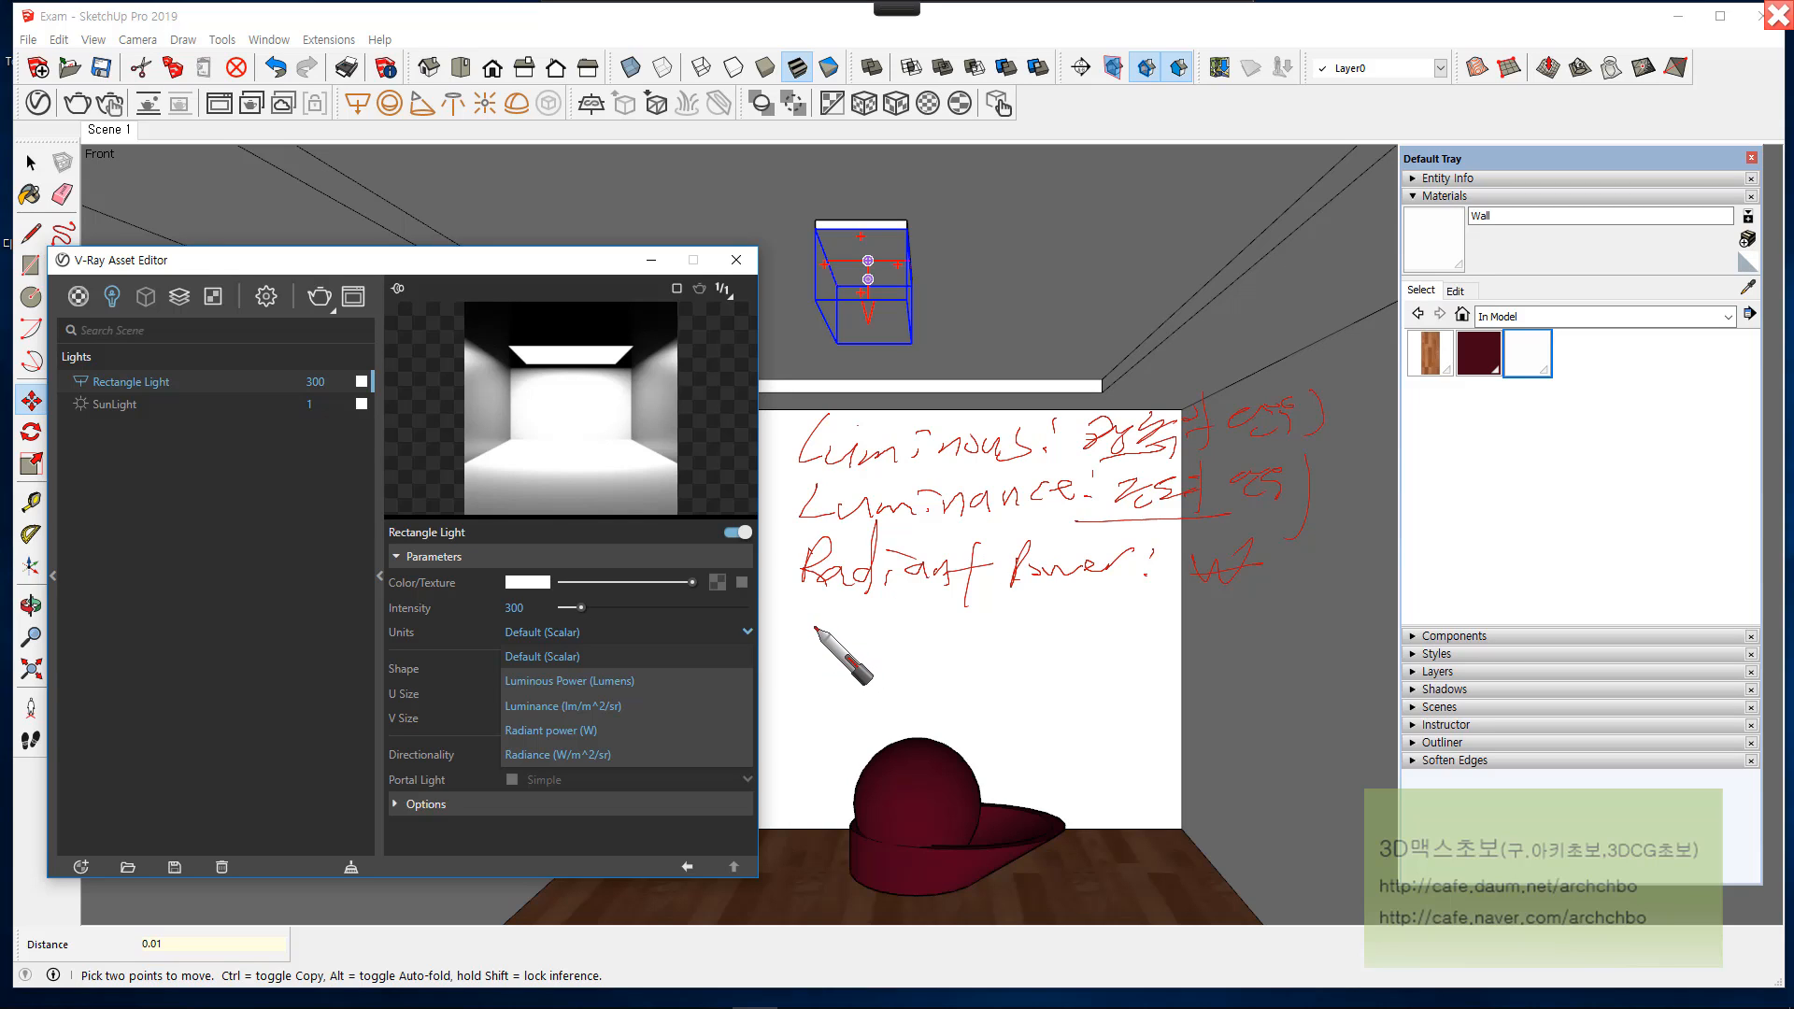
mouse_move(806, 619)
left_mouse_down()
mouse_move(793, 633)
mouse_move(1035, 636)
left_mouse_up()
left_click(1030, 651)
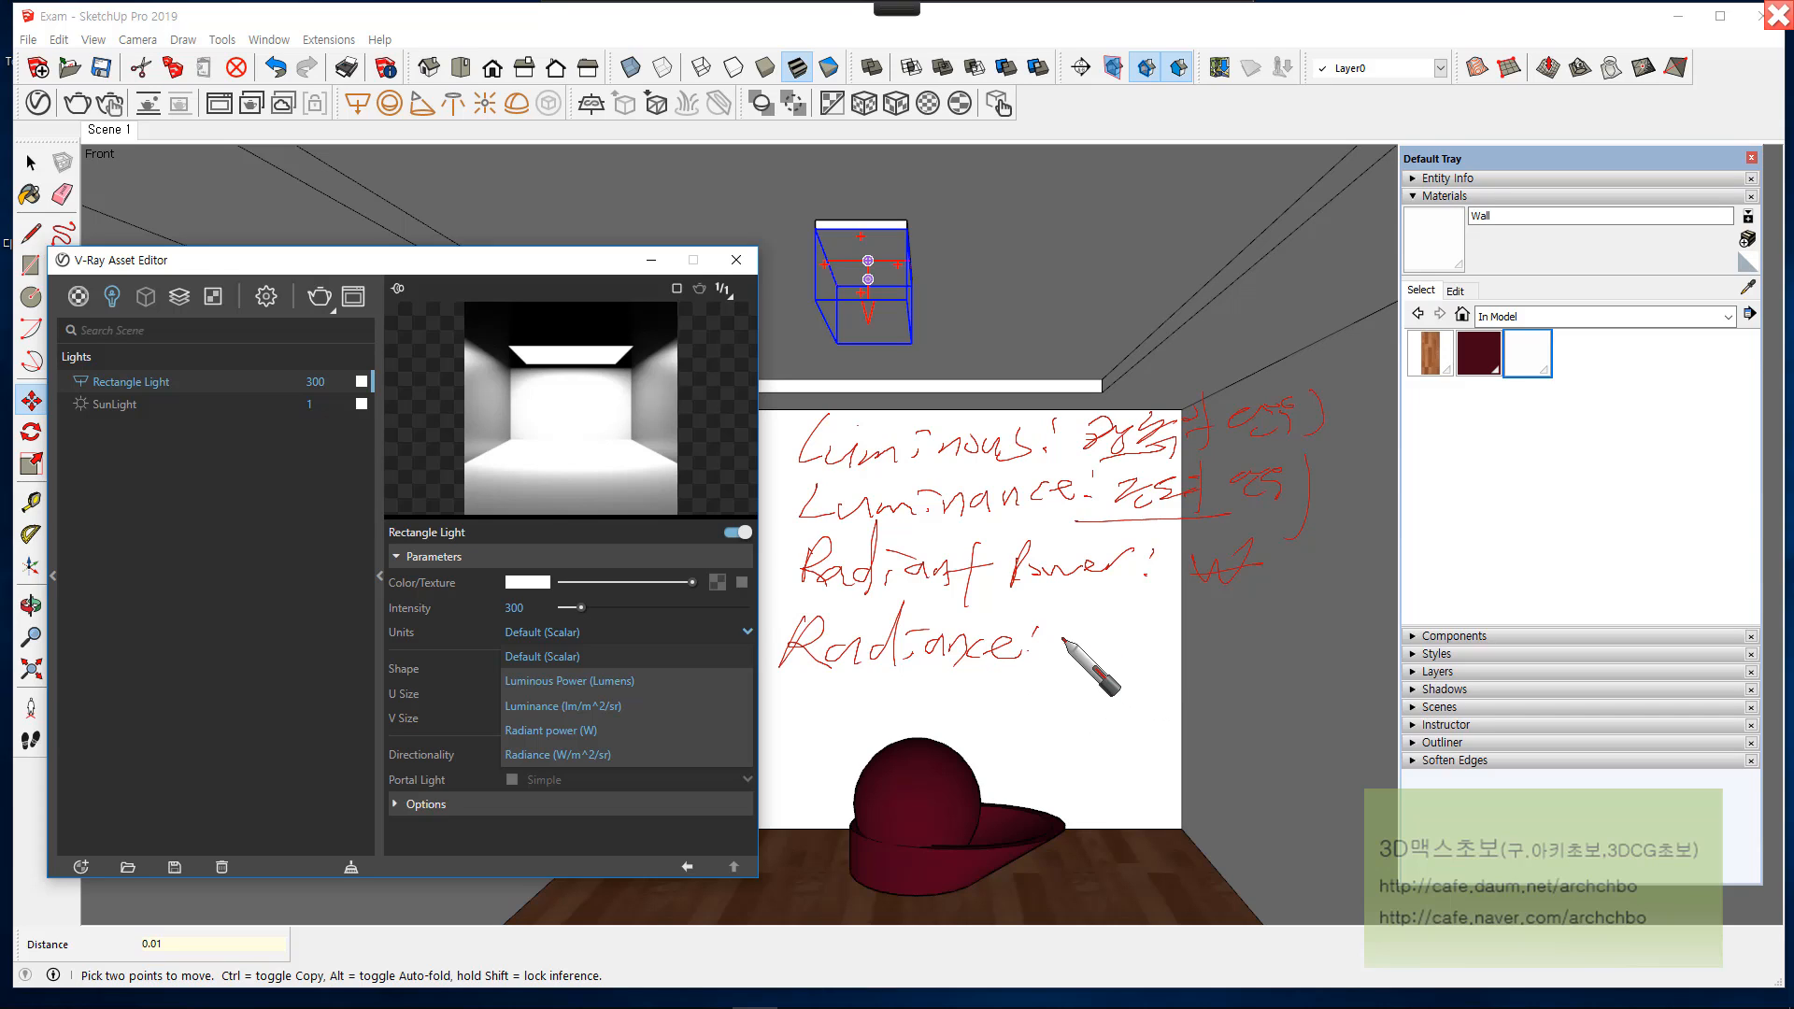
mouse_move(1041, 624)
left_mouse_down()
mouse_move(1061, 659)
mouse_move(1075, 645)
mouse_move(1171, 664)
mouse_move(1136, 699)
left_mouse_up()
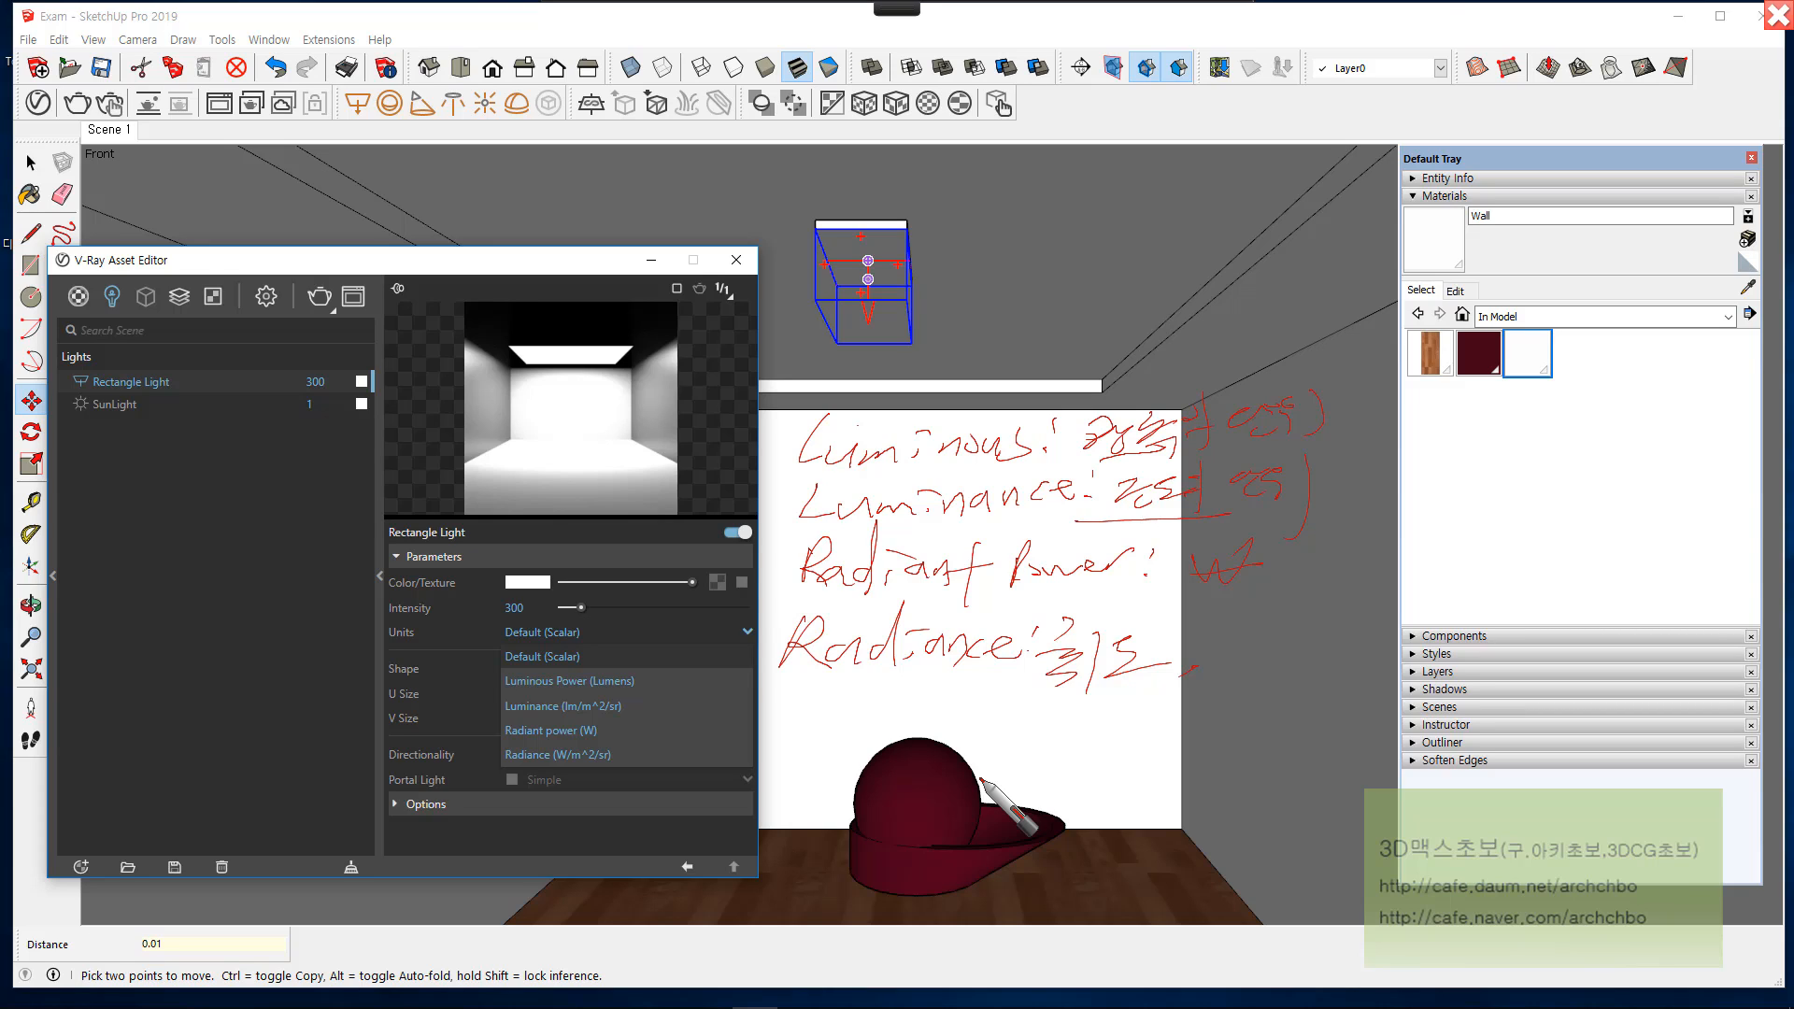
mouse_move(867, 296)
left_mouse_down()
mouse_move(986, 413)
mouse_move(1325, 603)
mouse_move(1314, 573)
mouse_move(1342, 608)
mouse_move(974, 798)
mouse_move(1017, 798)
left_mouse_up()
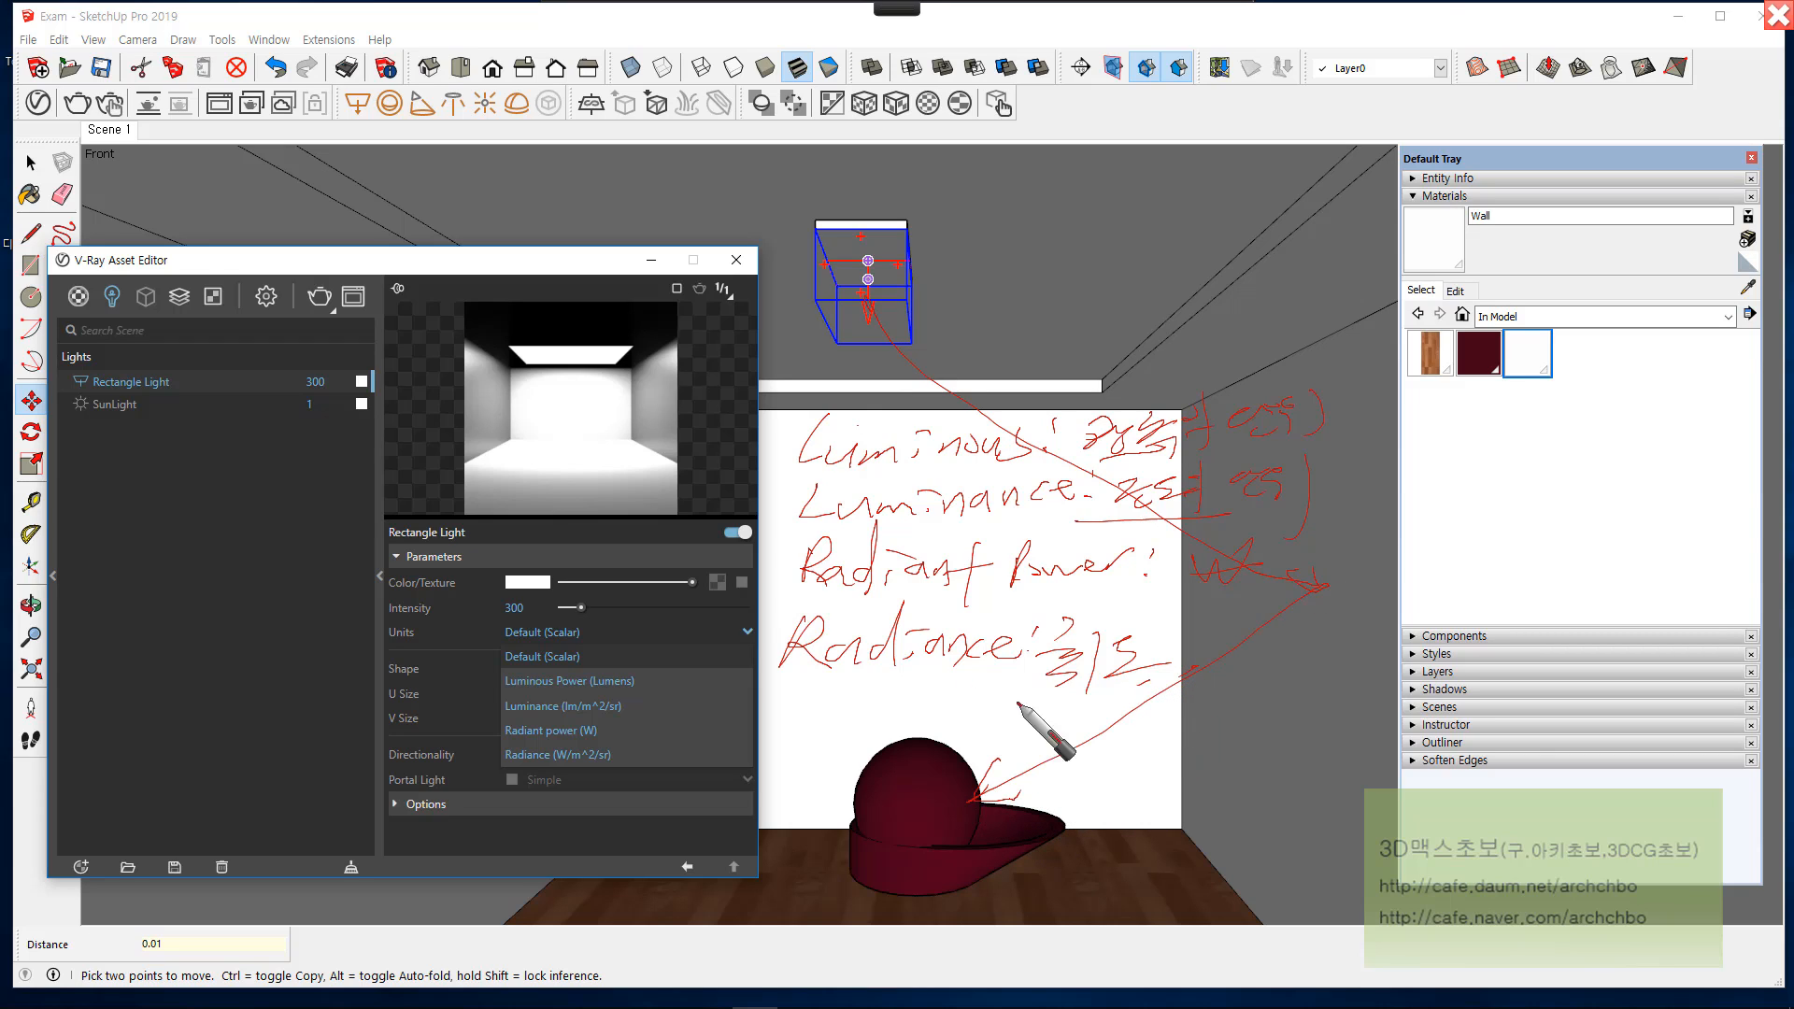
left_click_drag(1018, 704, 1079, 785)
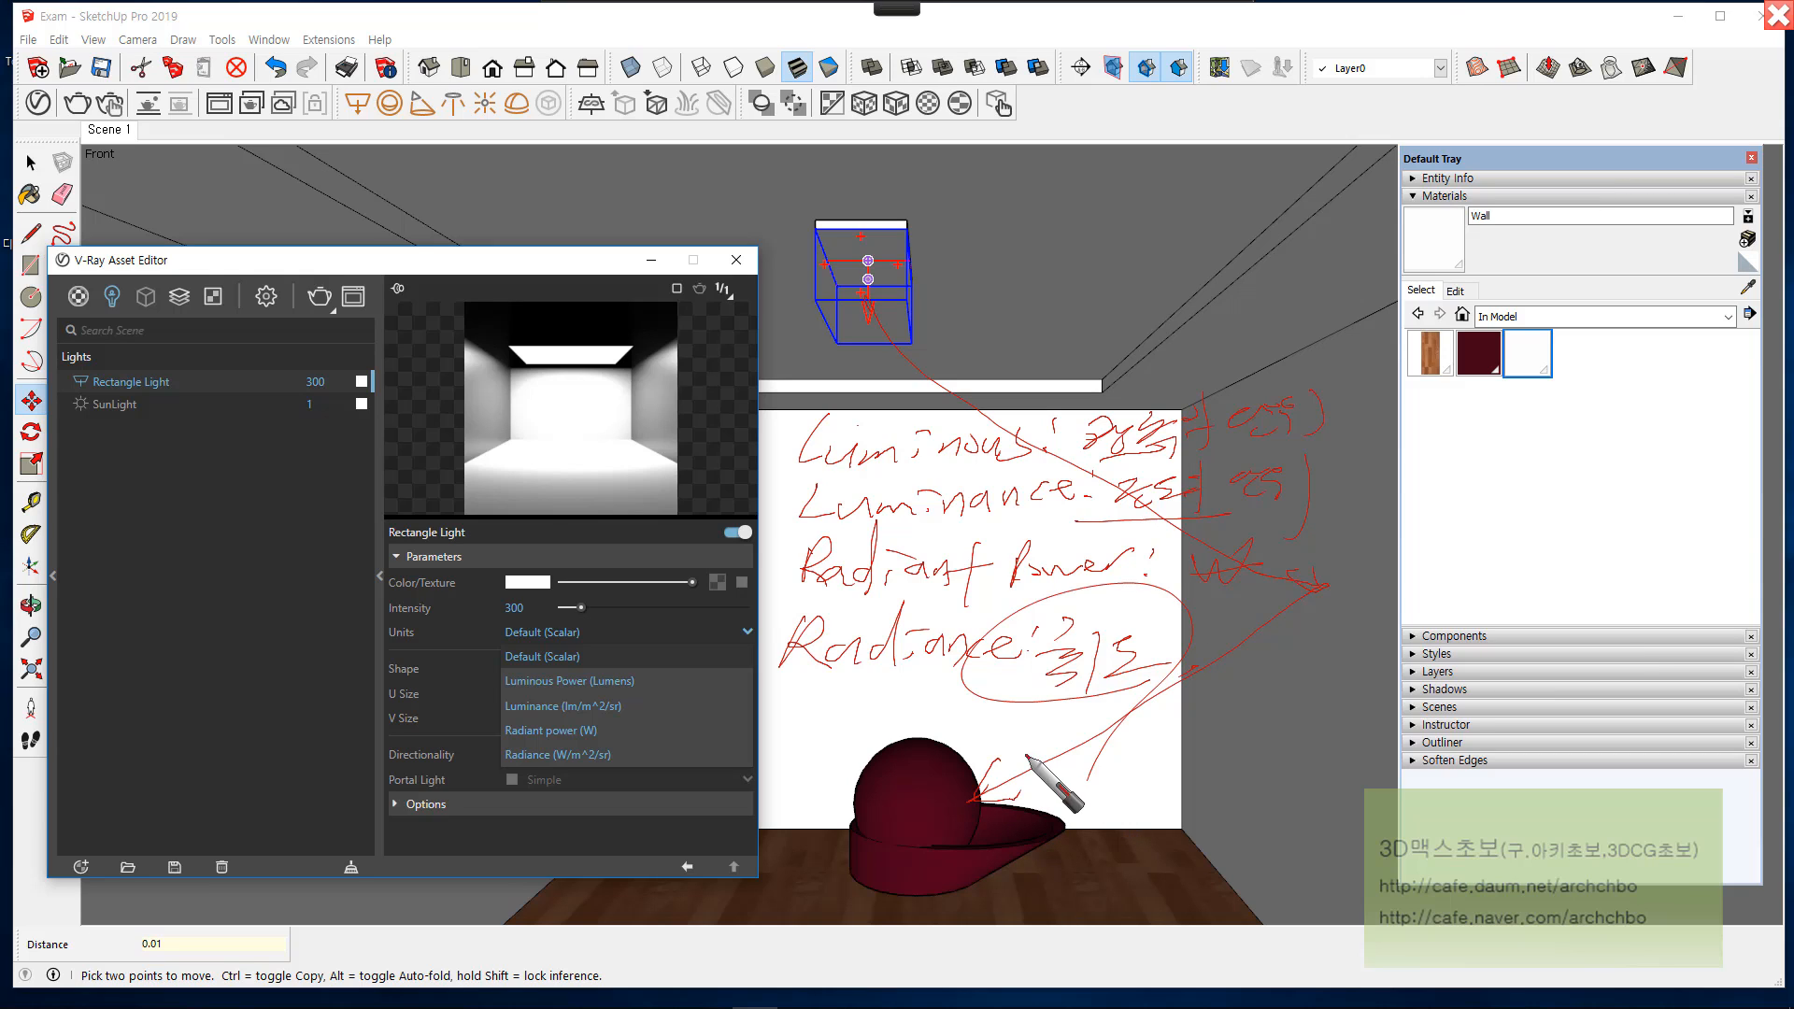
mouse_move(632, 14)
left_click(579, 29)
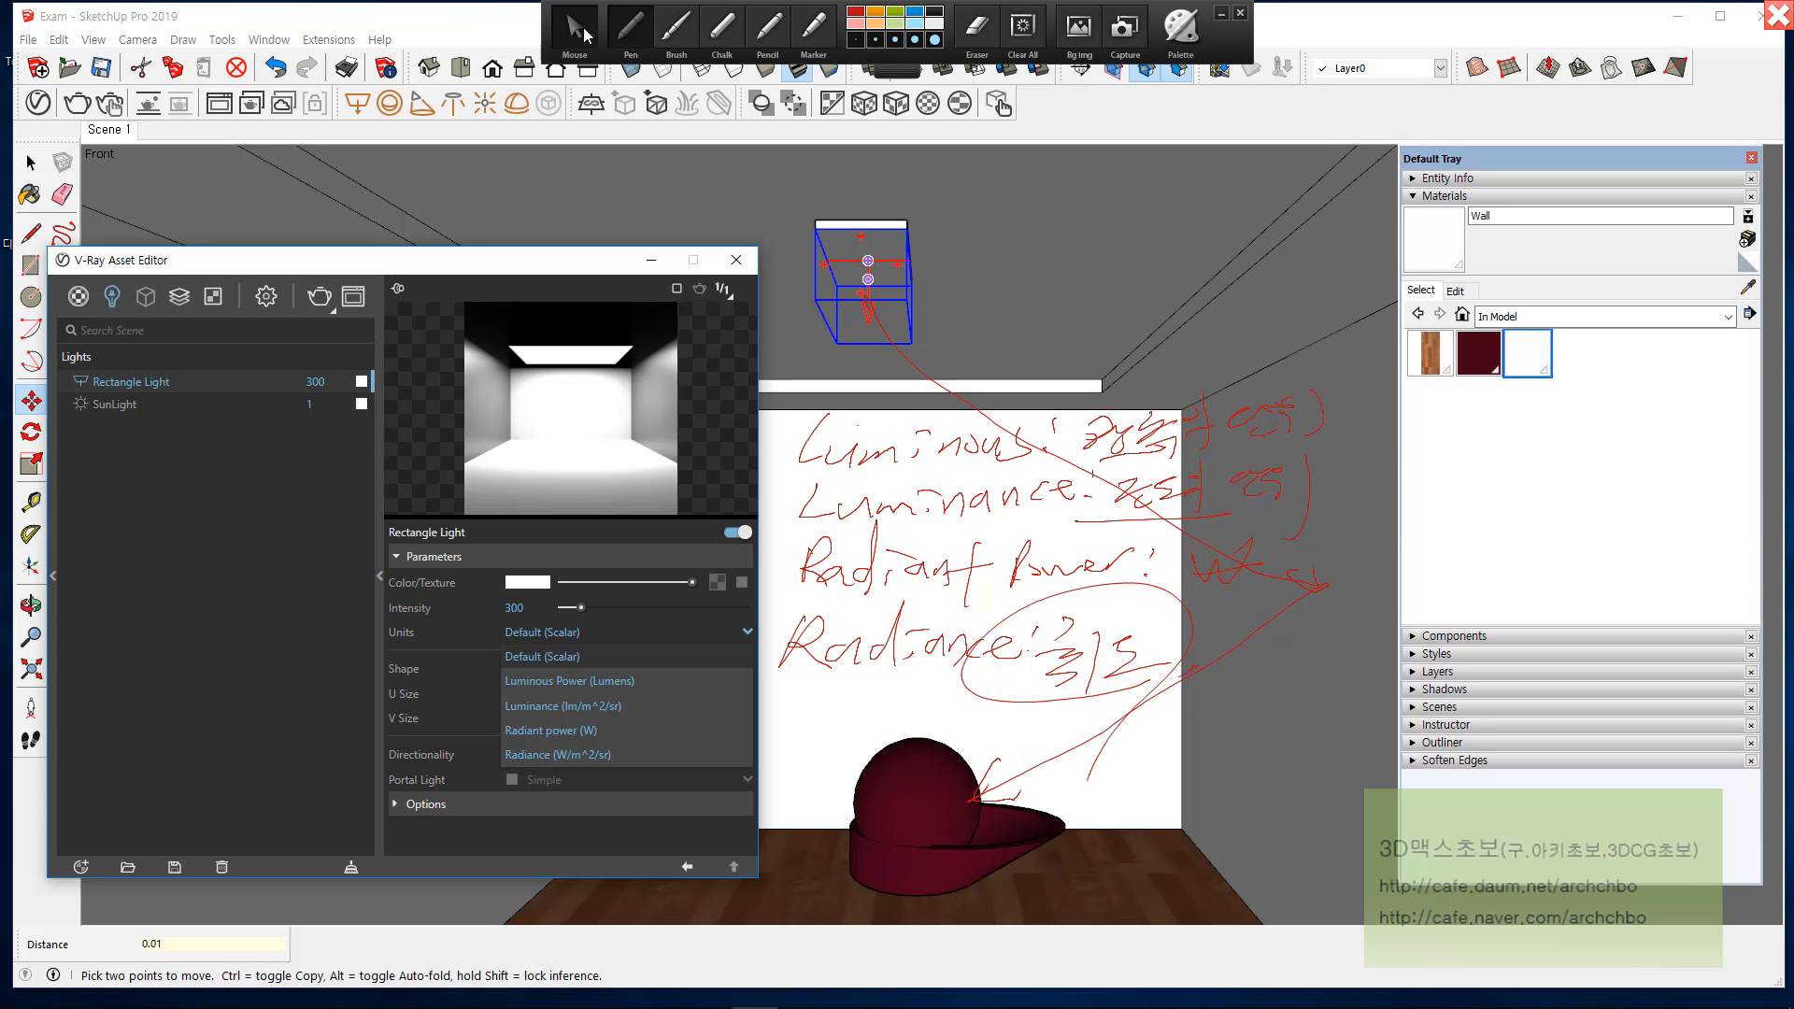
left_click(610, 654)
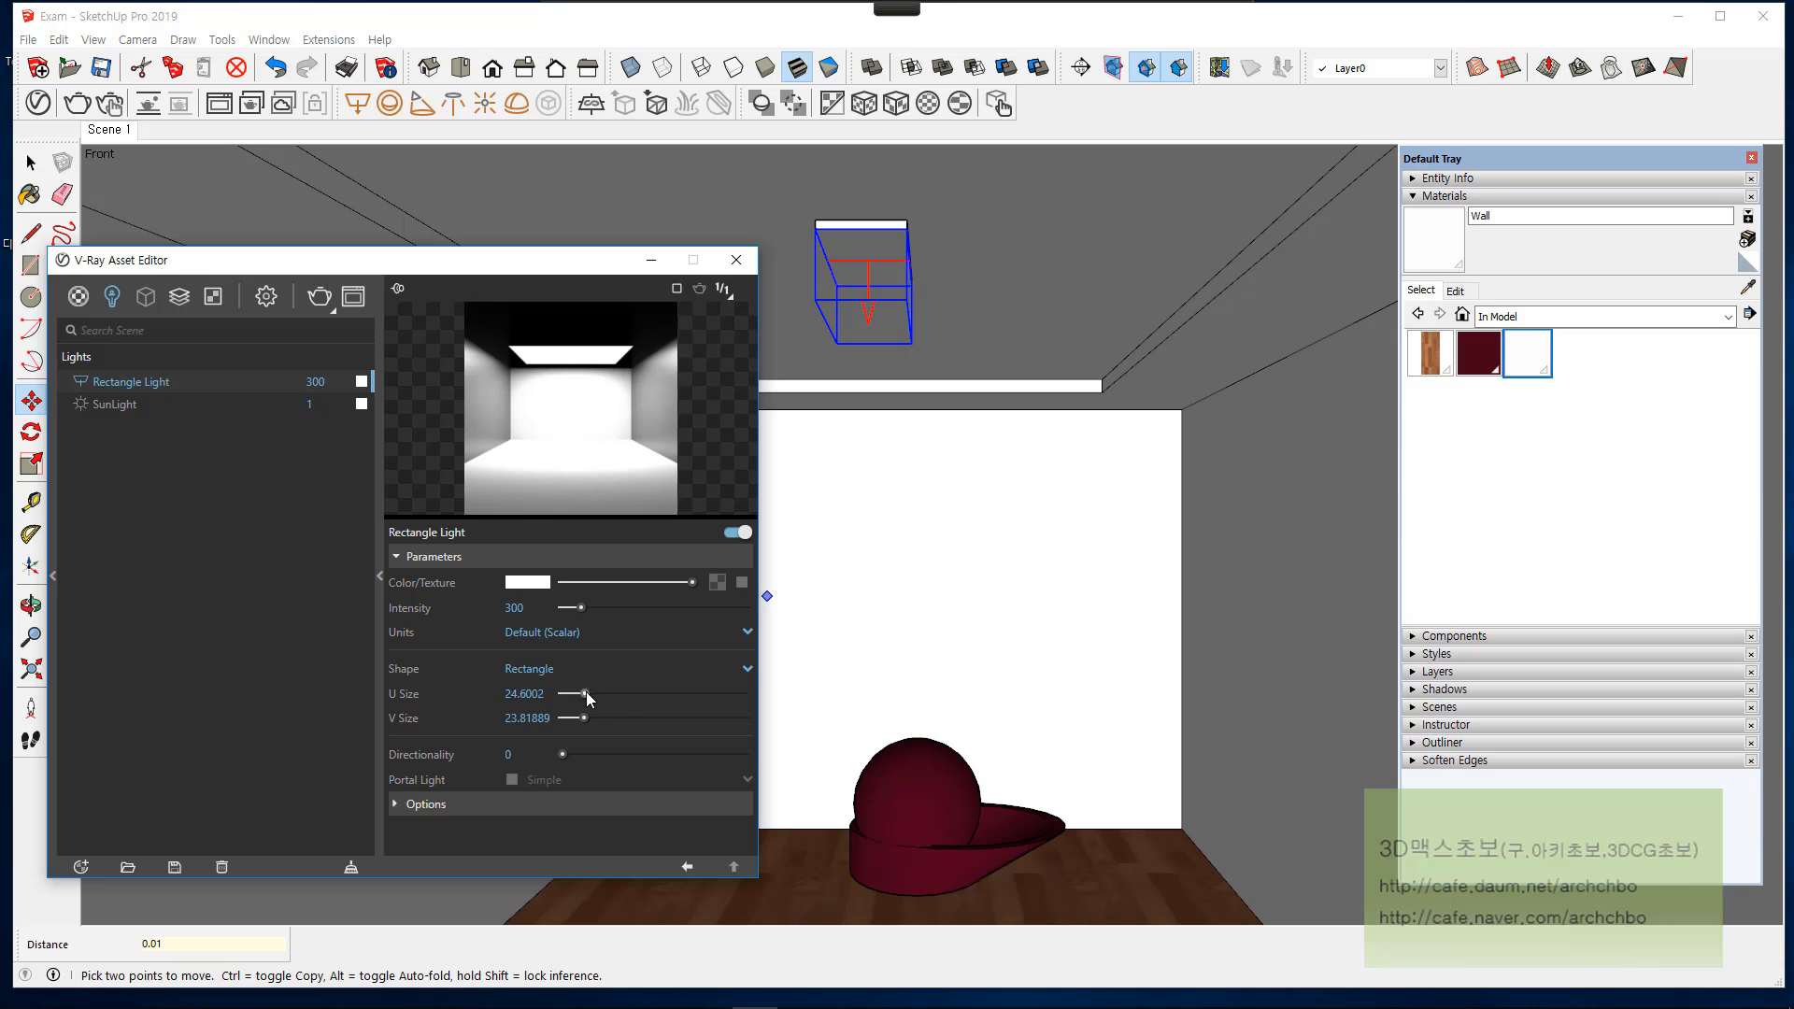
Step: Try a U Size of about 62.4 for the rectangle light and bring it back to about 24.6
left_click(621, 692)
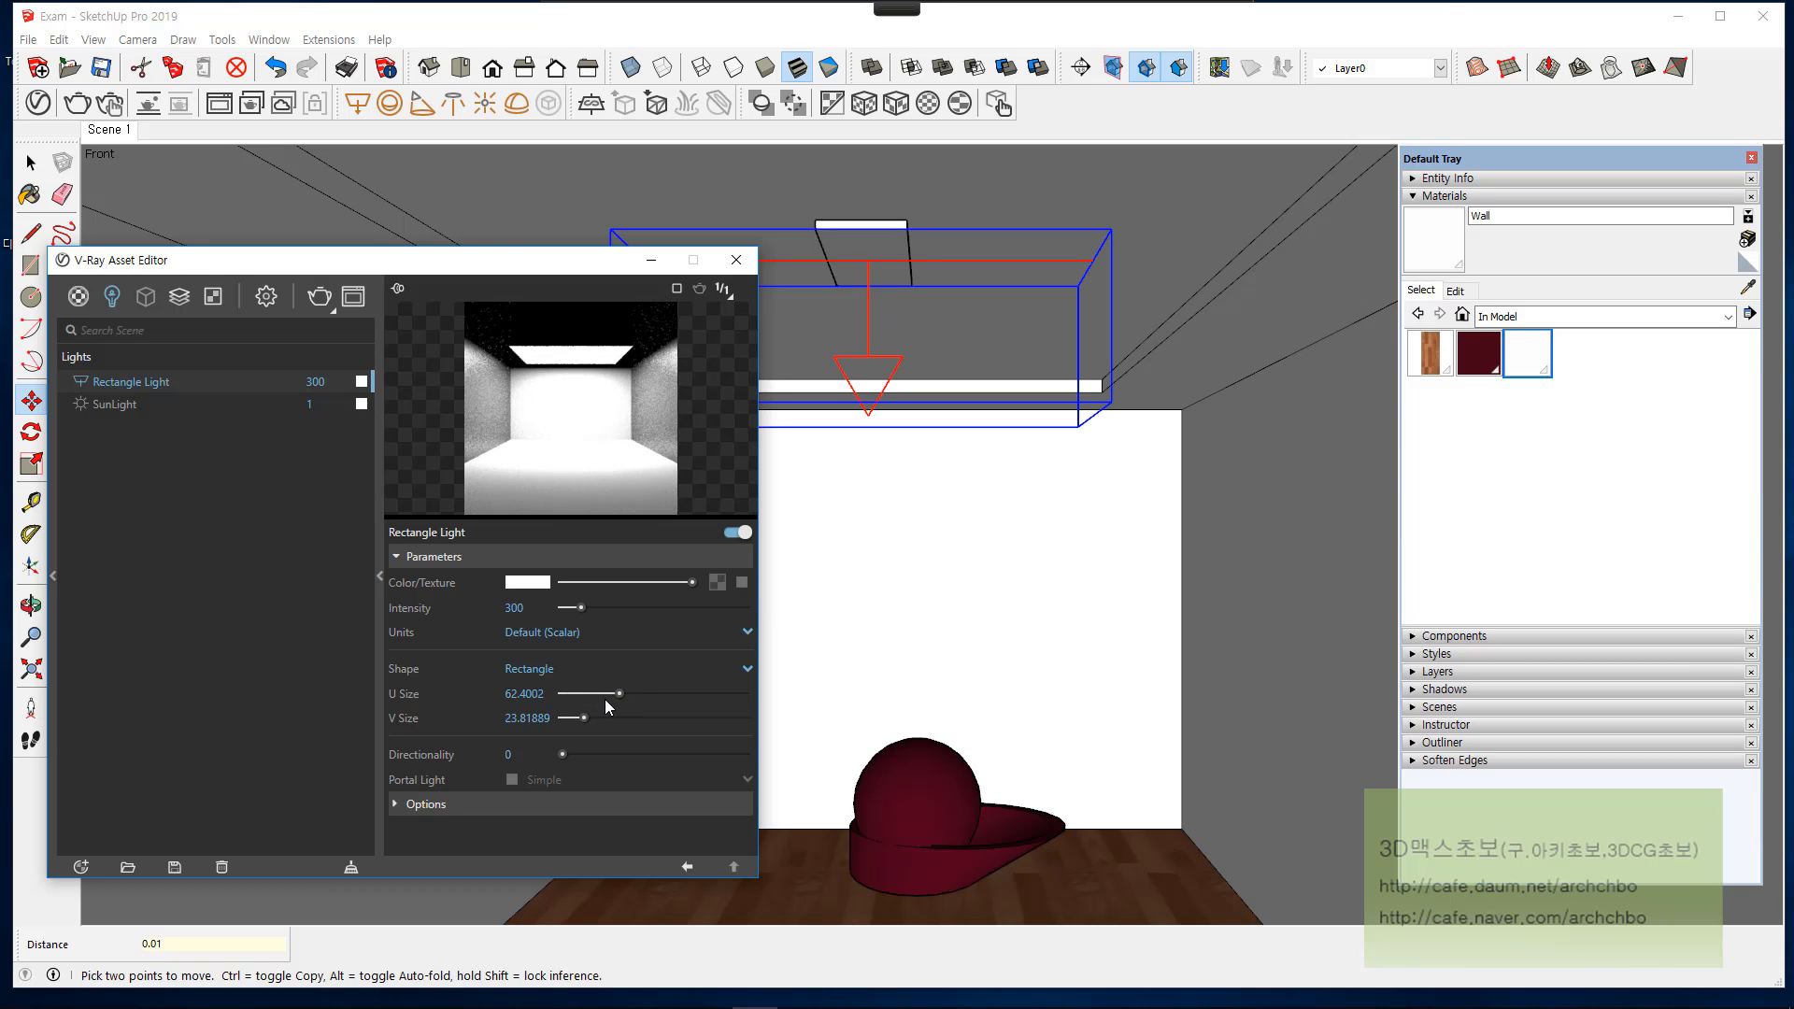
left_click(580, 693)
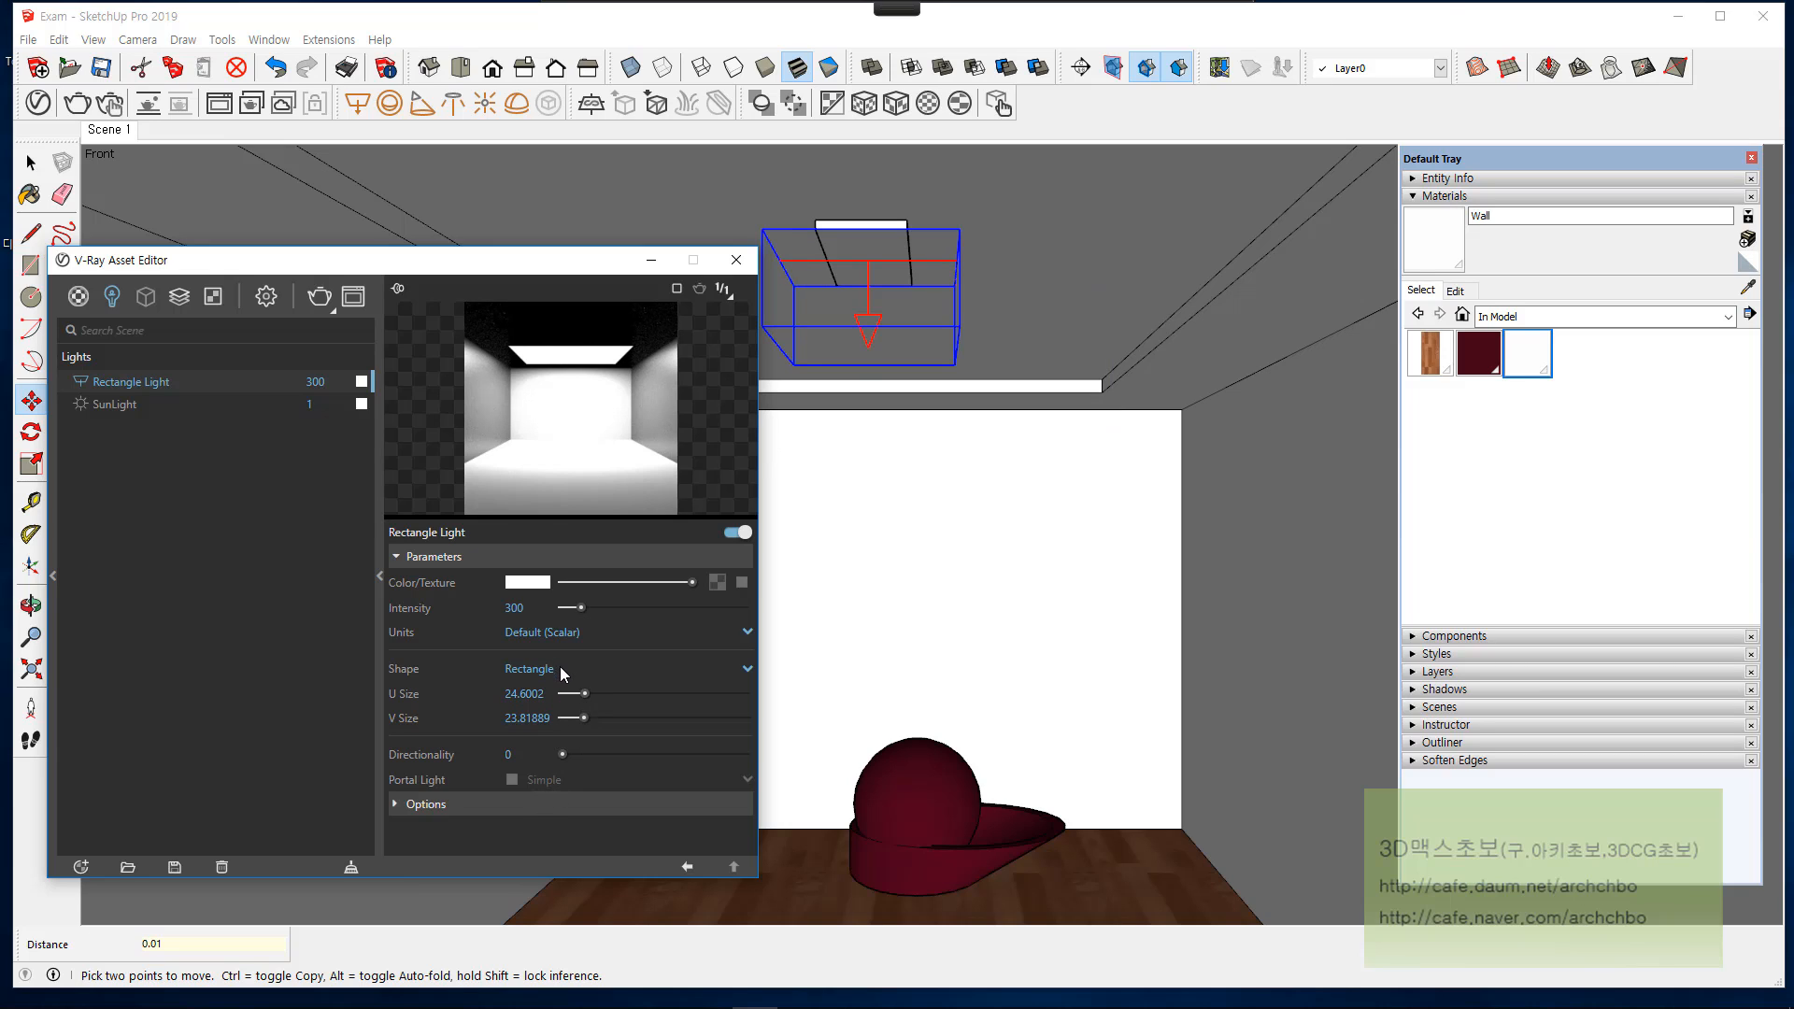
Step: Change the rectangle light's shape to Disc and reduce its size to about 13.4
left_click(531, 669)
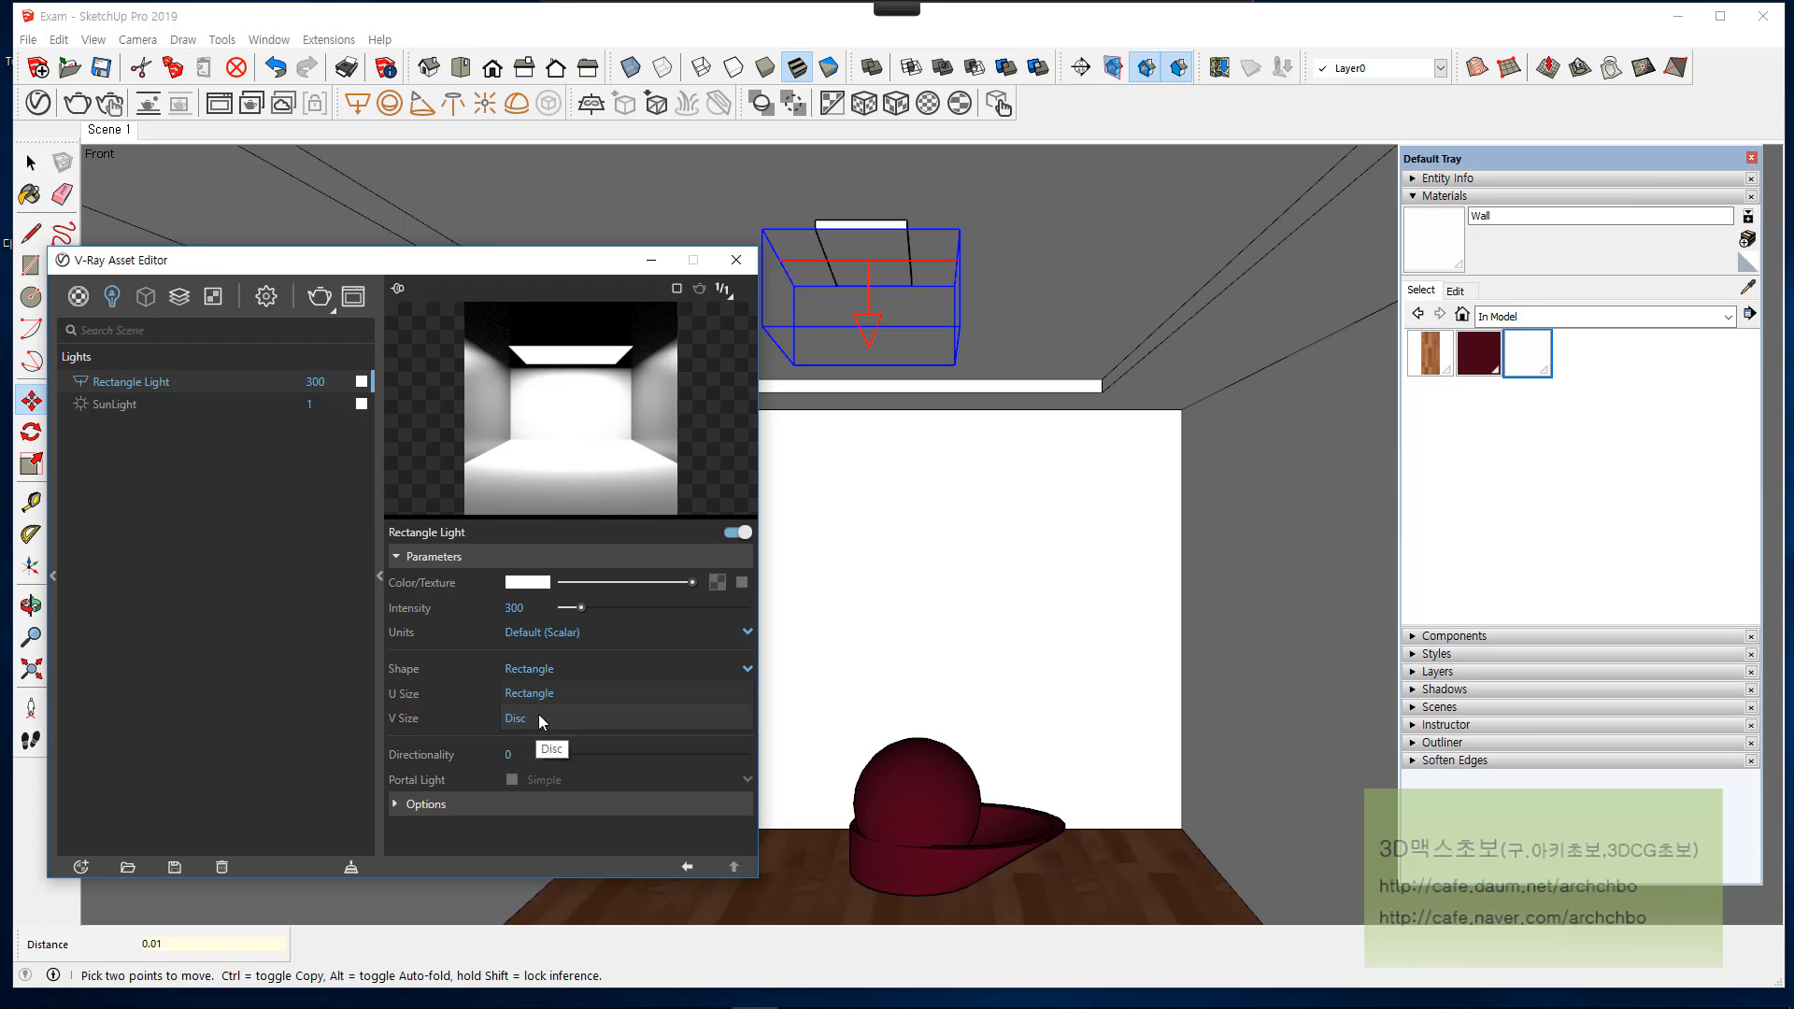
left_click(541, 719)
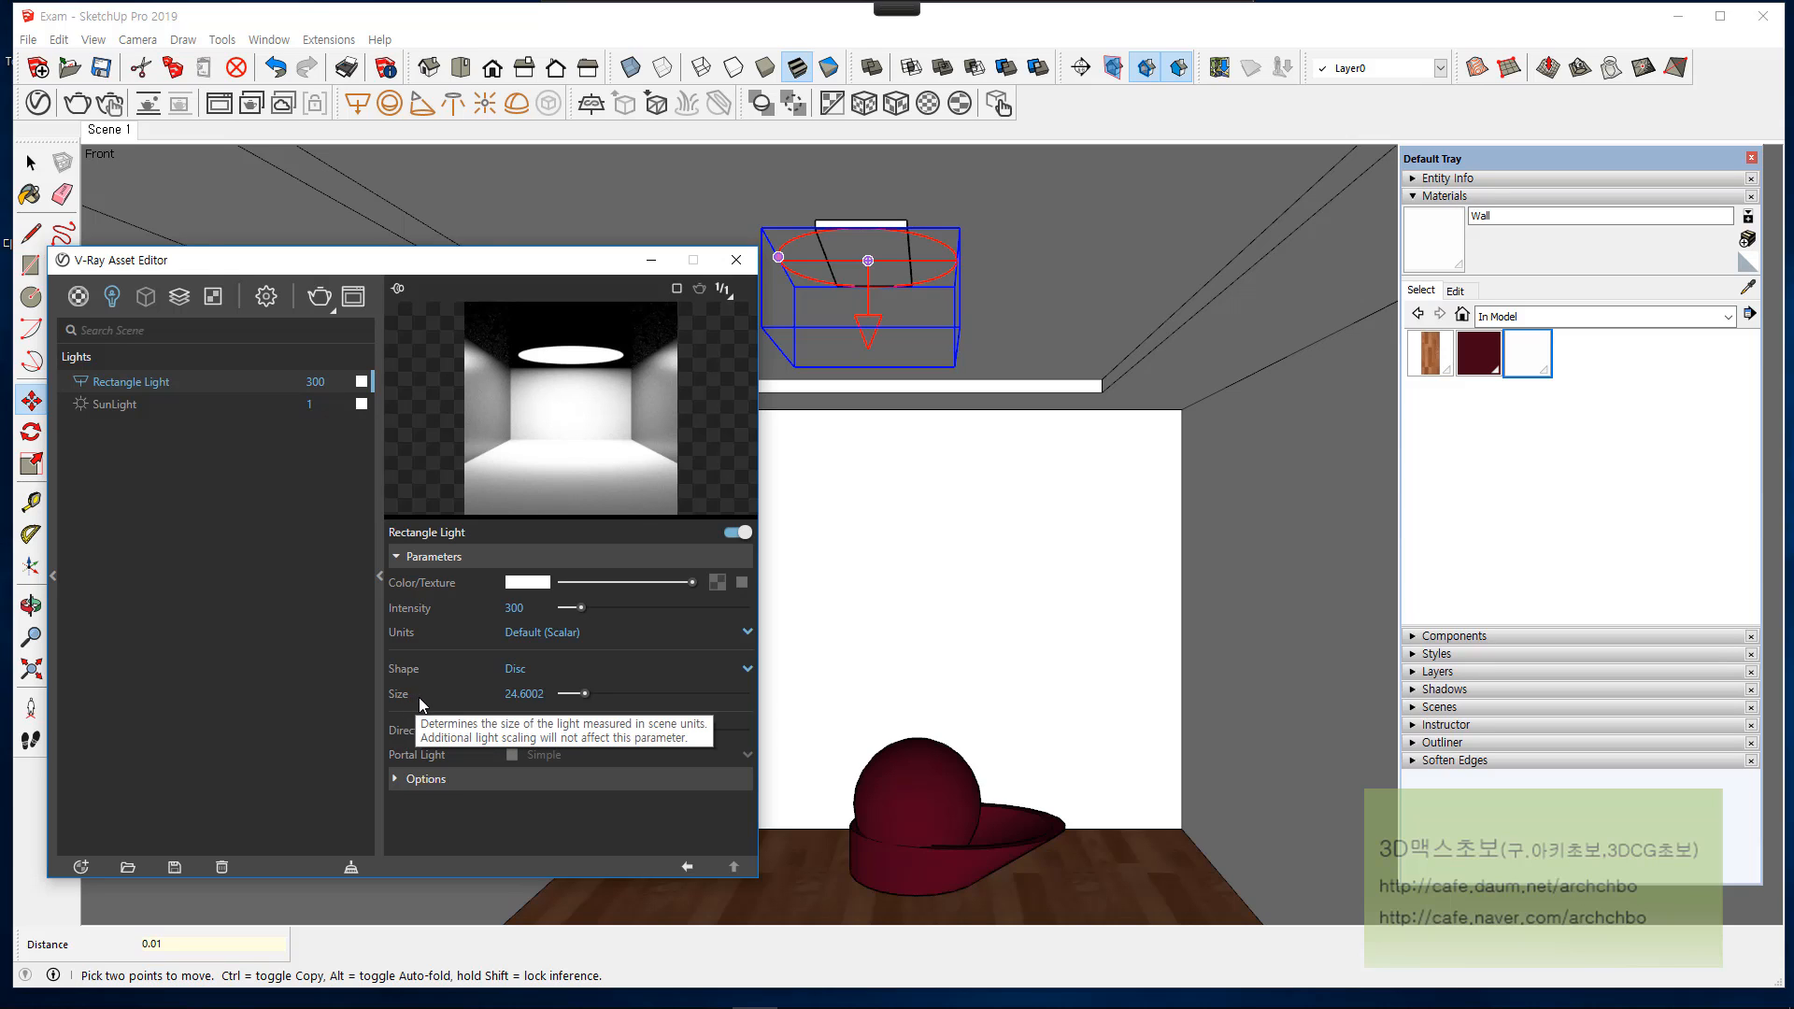
mouse_move(585, 692)
left_mouse_down()
mouse_move(626, 693)
mouse_move(575, 693)
left_mouse_up()
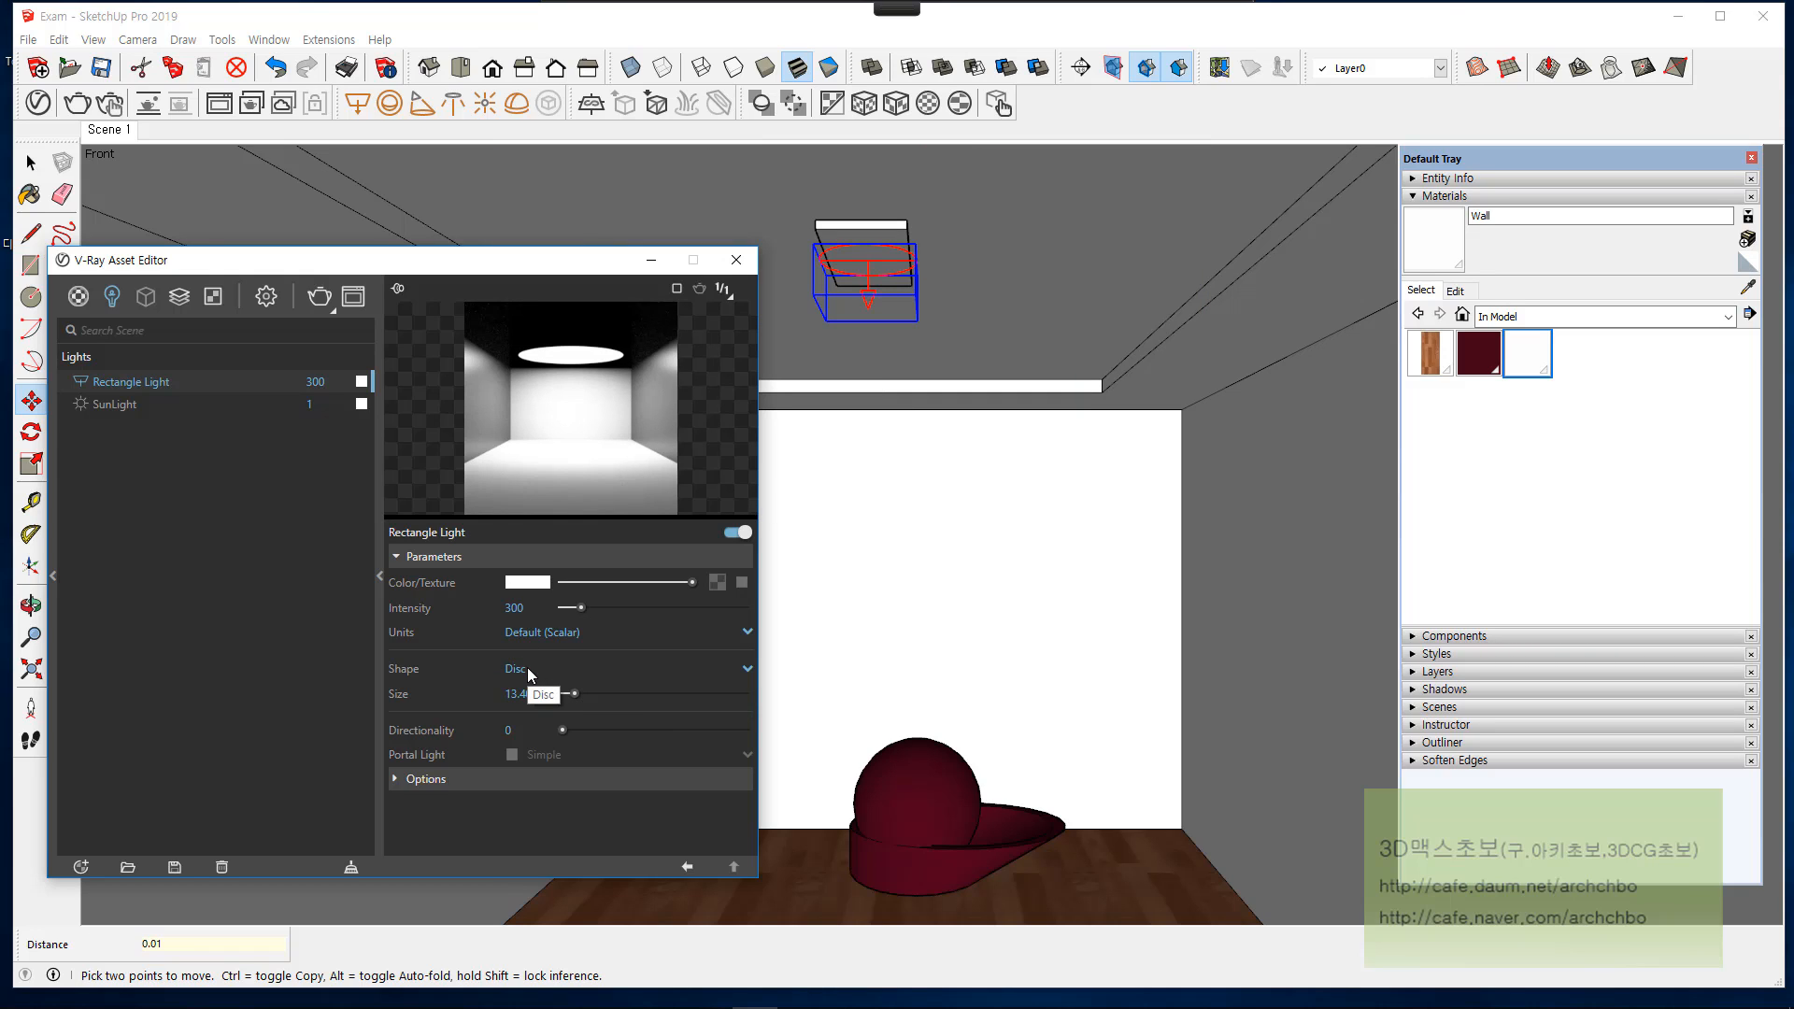
mouse_move(587, 3)
left_click(627, 35)
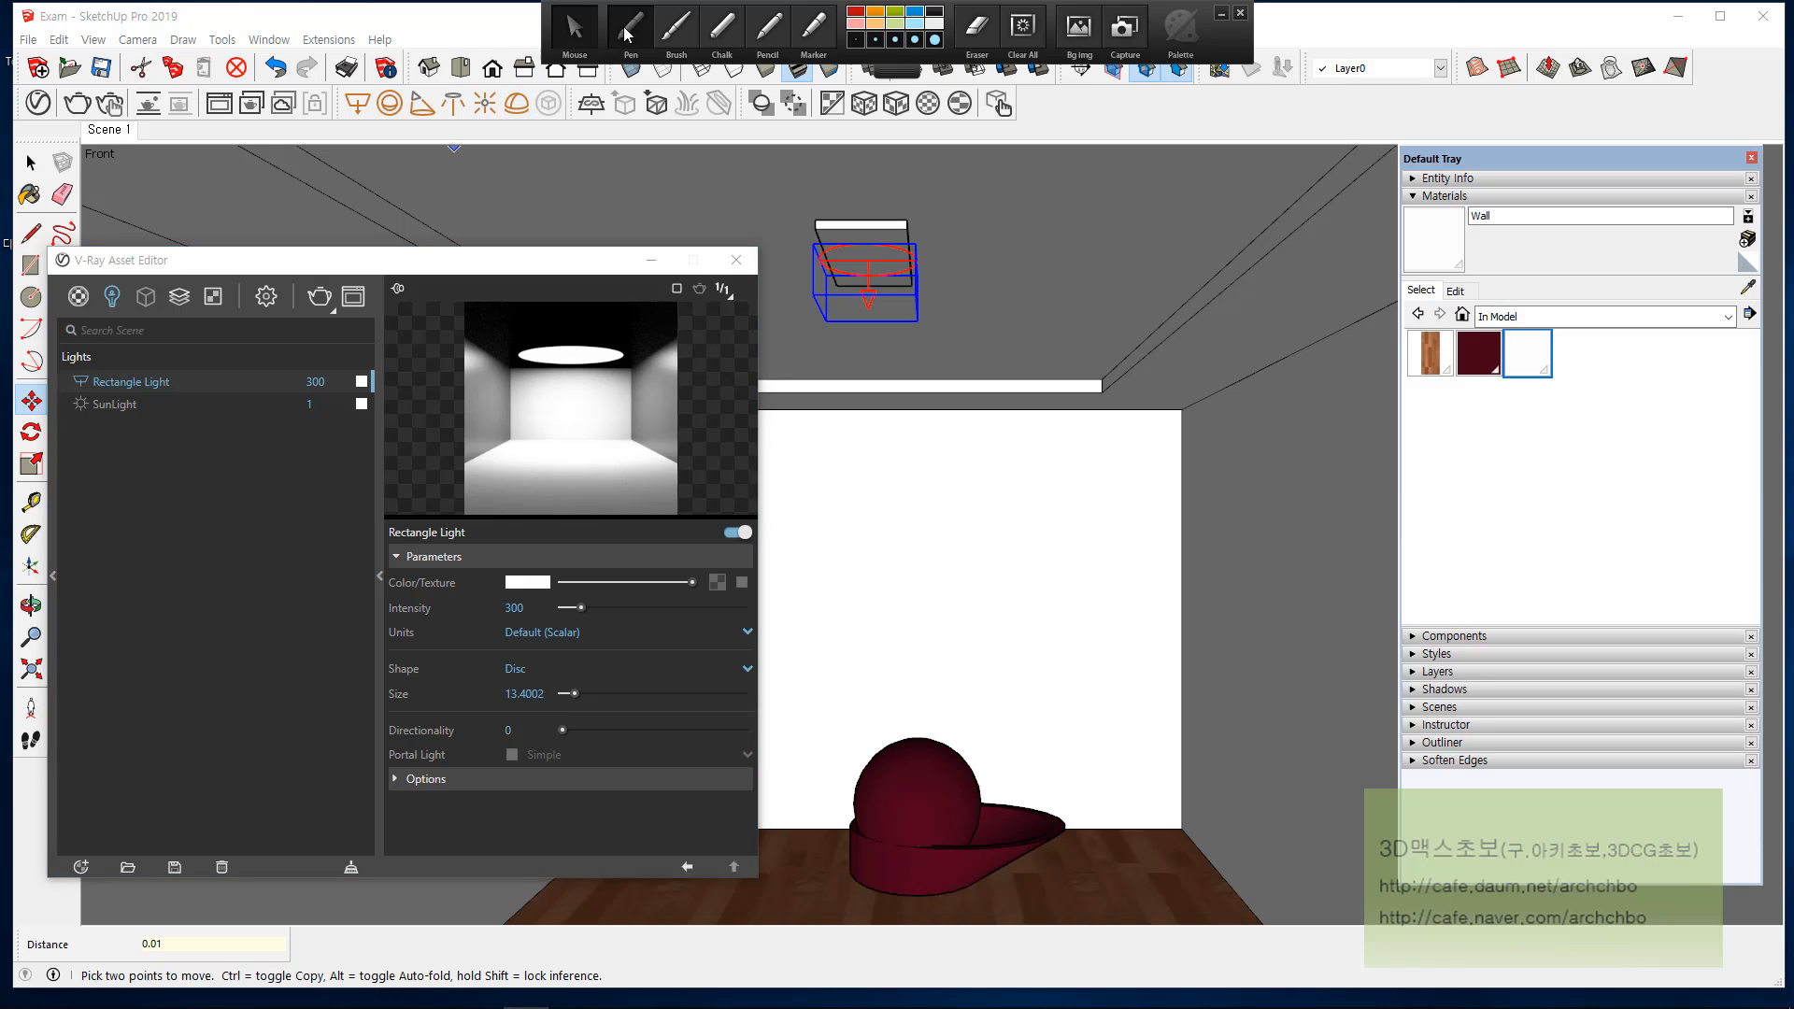
left_click_drag(922, 408, 921, 458)
mouse_move(929, 409)
left_mouse_down()
mouse_move(939, 441)
mouse_move(957, 391)
left_mouse_up()
mouse_move(962, 417)
left_mouse_down()
mouse_move(986, 435)
mouse_move(1028, 425)
mouse_move(1060, 458)
mouse_move(1103, 412)
mouse_move(1146, 411)
mouse_move(1163, 366)
left_mouse_up()
left_click_drag(1182, 357, 1181, 448)
mouse_move(538, 683)
left_mouse_down()
mouse_move(474, 705)
mouse_move(564, 712)
left_mouse_up()
mouse_move(928, 518)
left_mouse_down()
mouse_move(945, 496)
mouse_move(989, 521)
mouse_move(1057, 500)
mouse_move(1109, 513)
mouse_move(1229, 426)
mouse_move(1278, 464)
mouse_move(1290, 428)
mouse_move(1361, 449)
mouse_move(1381, 423)
mouse_move(1340, 433)
left_mouse_up()
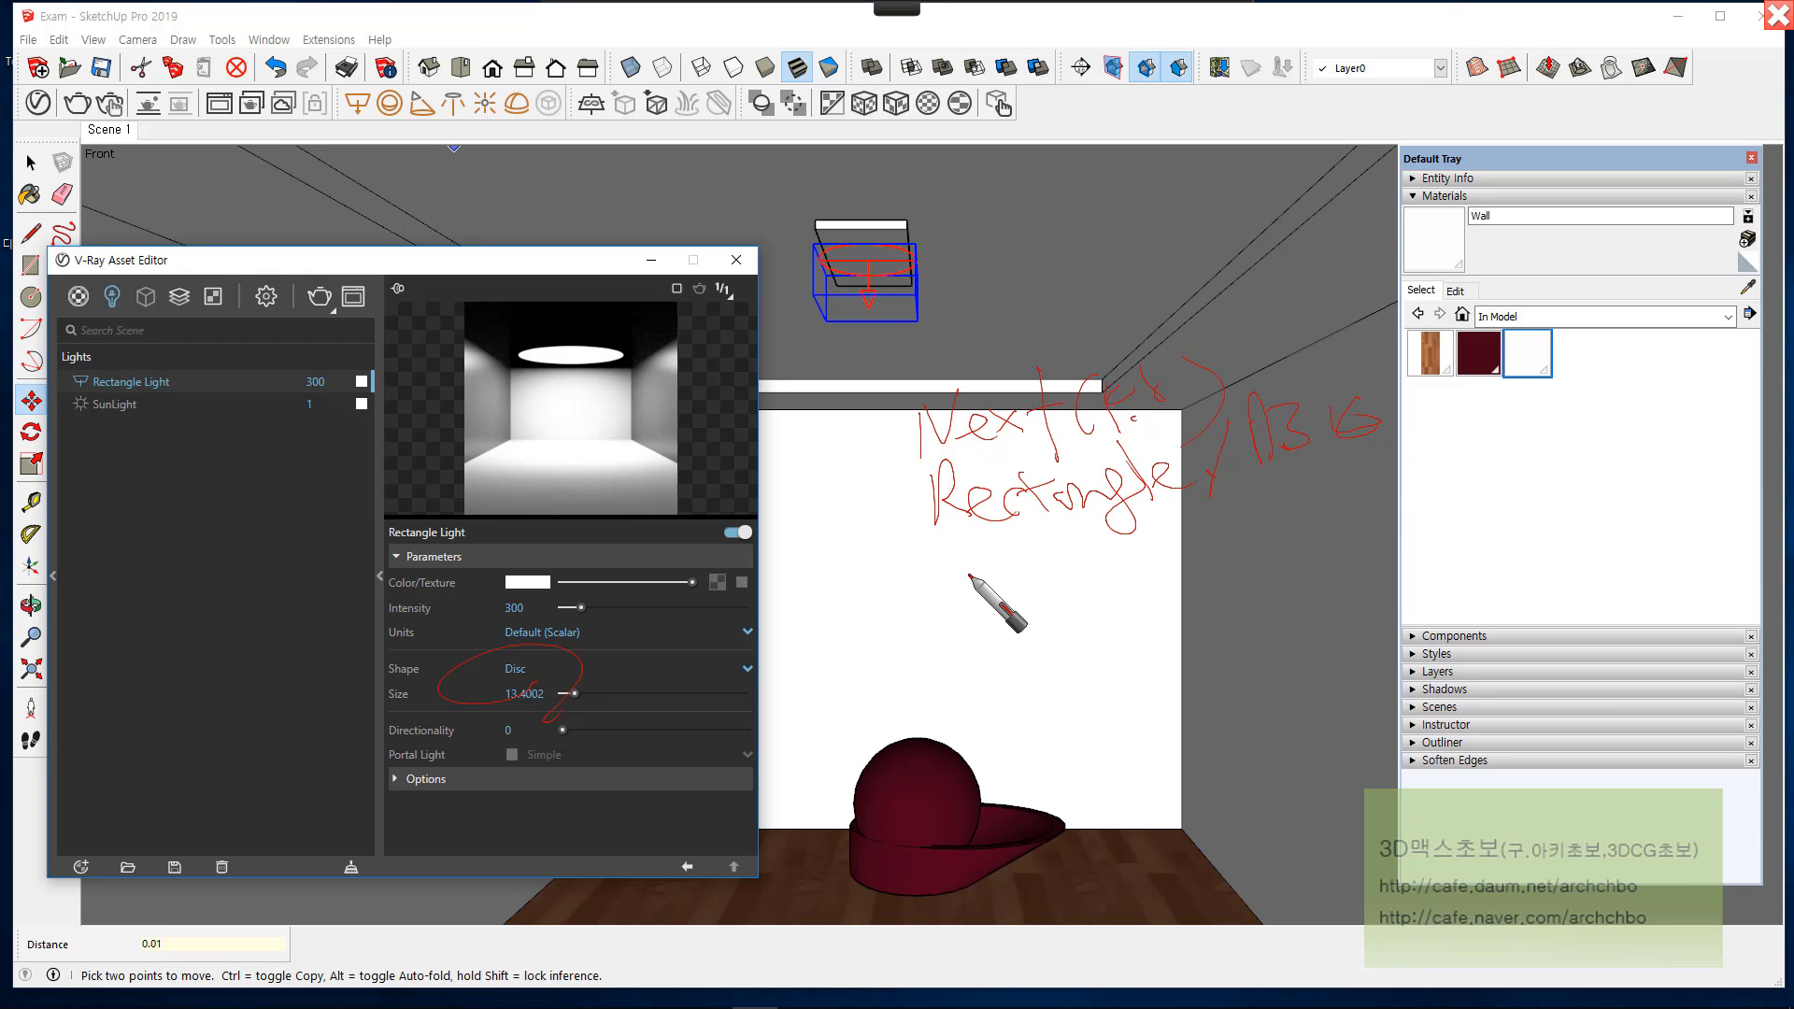
left_click(895, 579)
mouse_move(915, 588)
left_mouse_down()
mouse_move(1009, 565)
mouse_move(1053, 574)
mouse_move(1057, 606)
mouse_move(1106, 609)
mouse_move(1195, 574)
mouse_move(1197, 523)
mouse_move(1288, 564)
left_mouse_up()
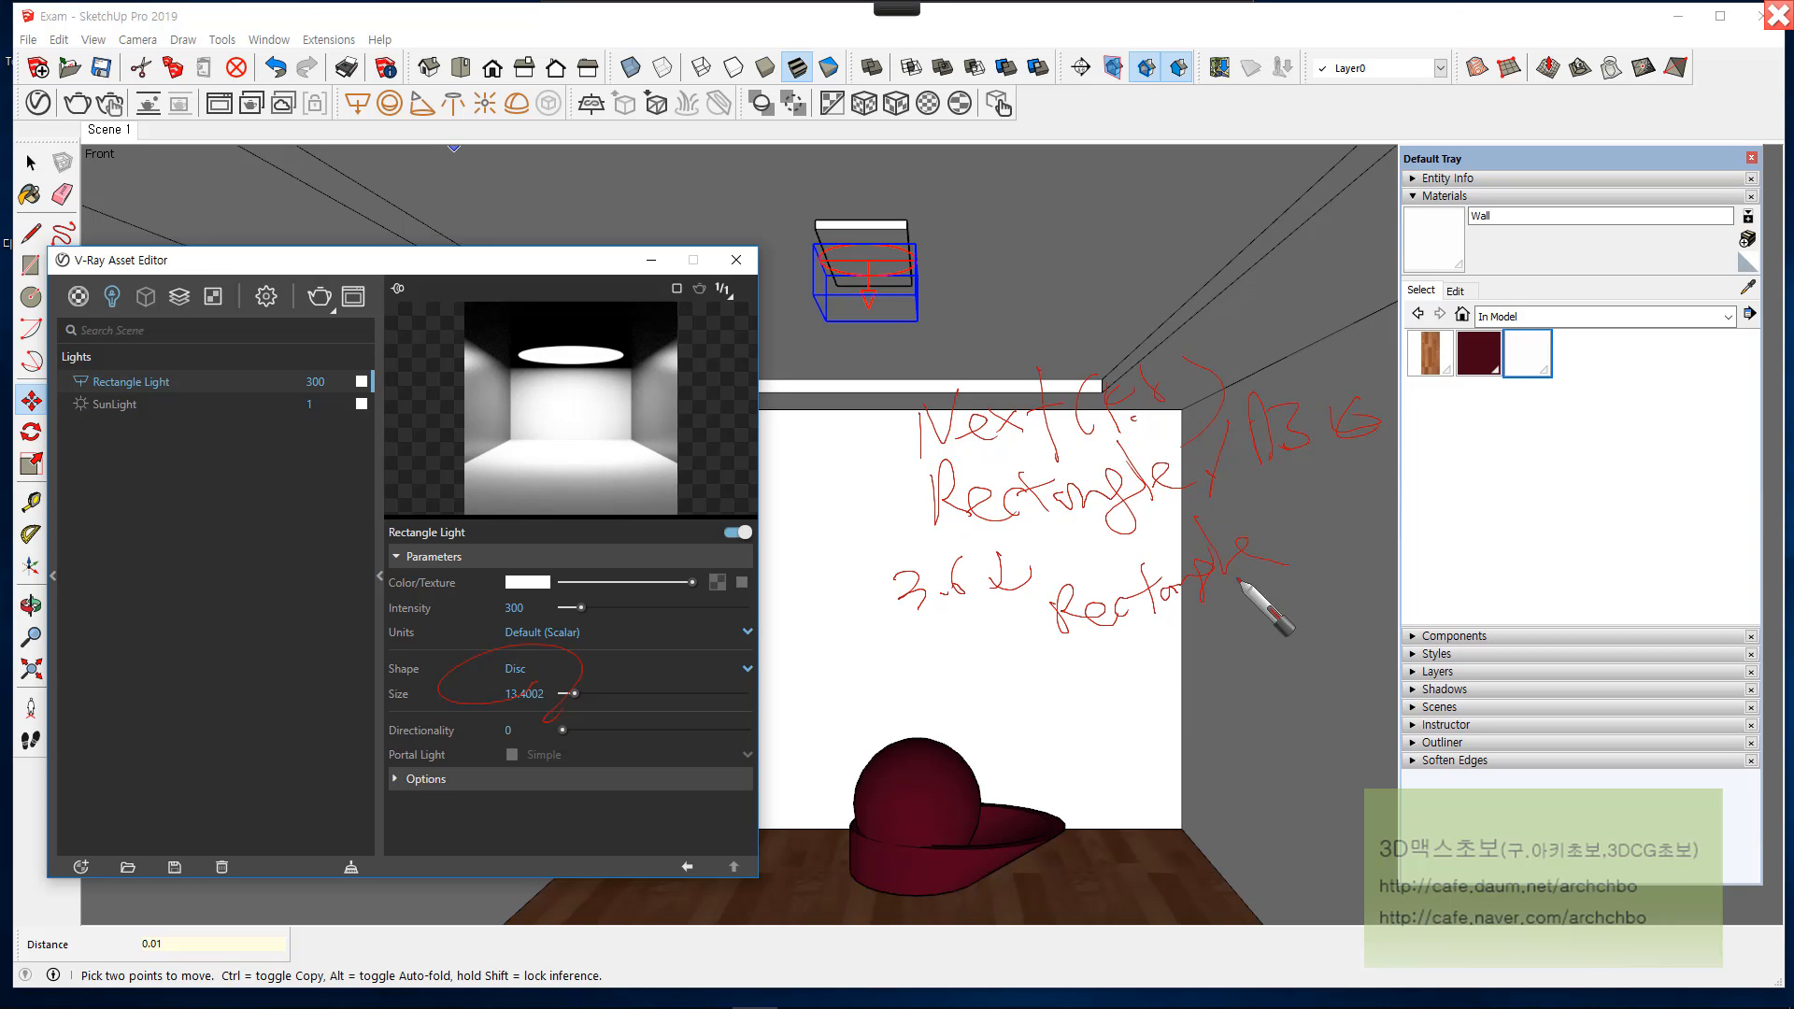
left_click(1126, 652)
mouse_move(1119, 684)
left_mouse_down()
mouse_move(1159, 632)
mouse_move(1219, 630)
mouse_move(1248, 671)
mouse_move(1362, 618)
mouse_move(1265, 665)
left_mouse_up()
left_click_drag(1174, 712, 1222, 745)
mouse_move(1223, 707)
left_mouse_down()
mouse_move(1198, 734)
mouse_move(1321, 720)
mouse_move(1033, 688)
mouse_move(1151, 738)
mouse_move(1045, 692)
left_mouse_up()
left_click_drag(927, 560, 981, 537)
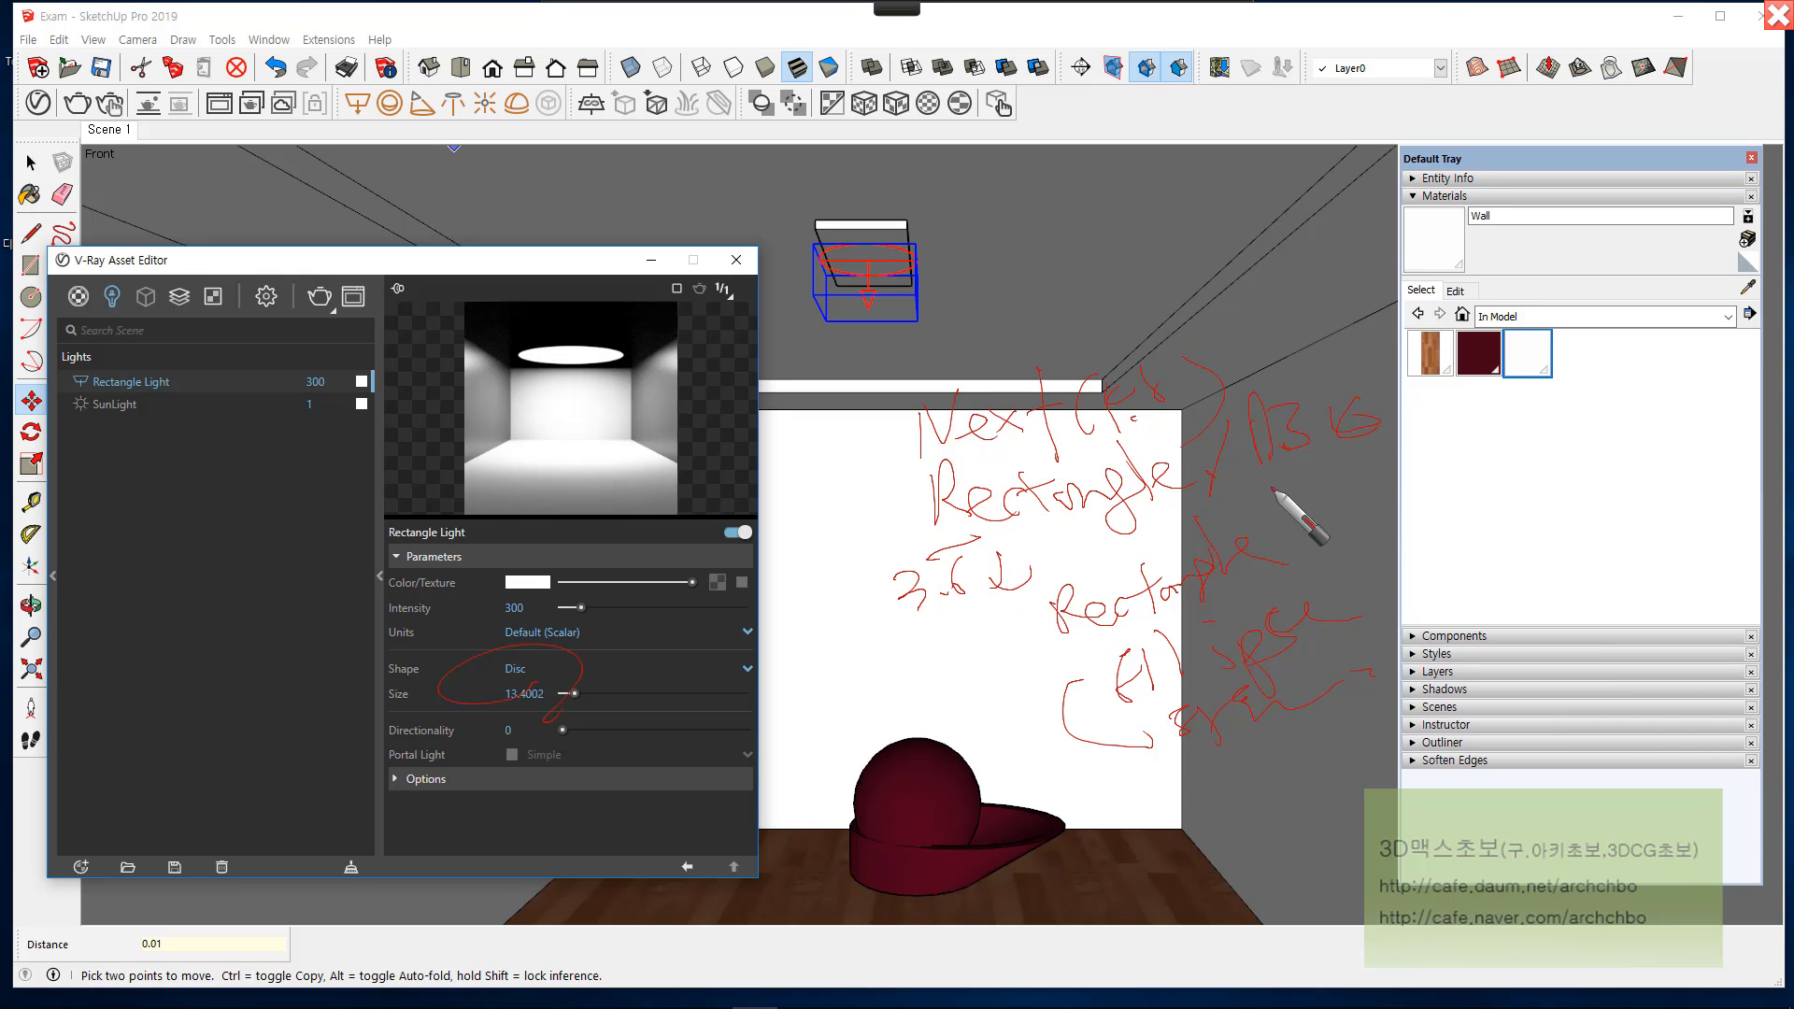
Step: Finish the red pen notes over the viewport and clear them by returning to the normal mouse pointer
mouse_move(1364, 458)
left_mouse_down()
mouse_move(1399, 485)
mouse_move(1374, 505)
left_mouse_up()
mouse_move(1073, 7)
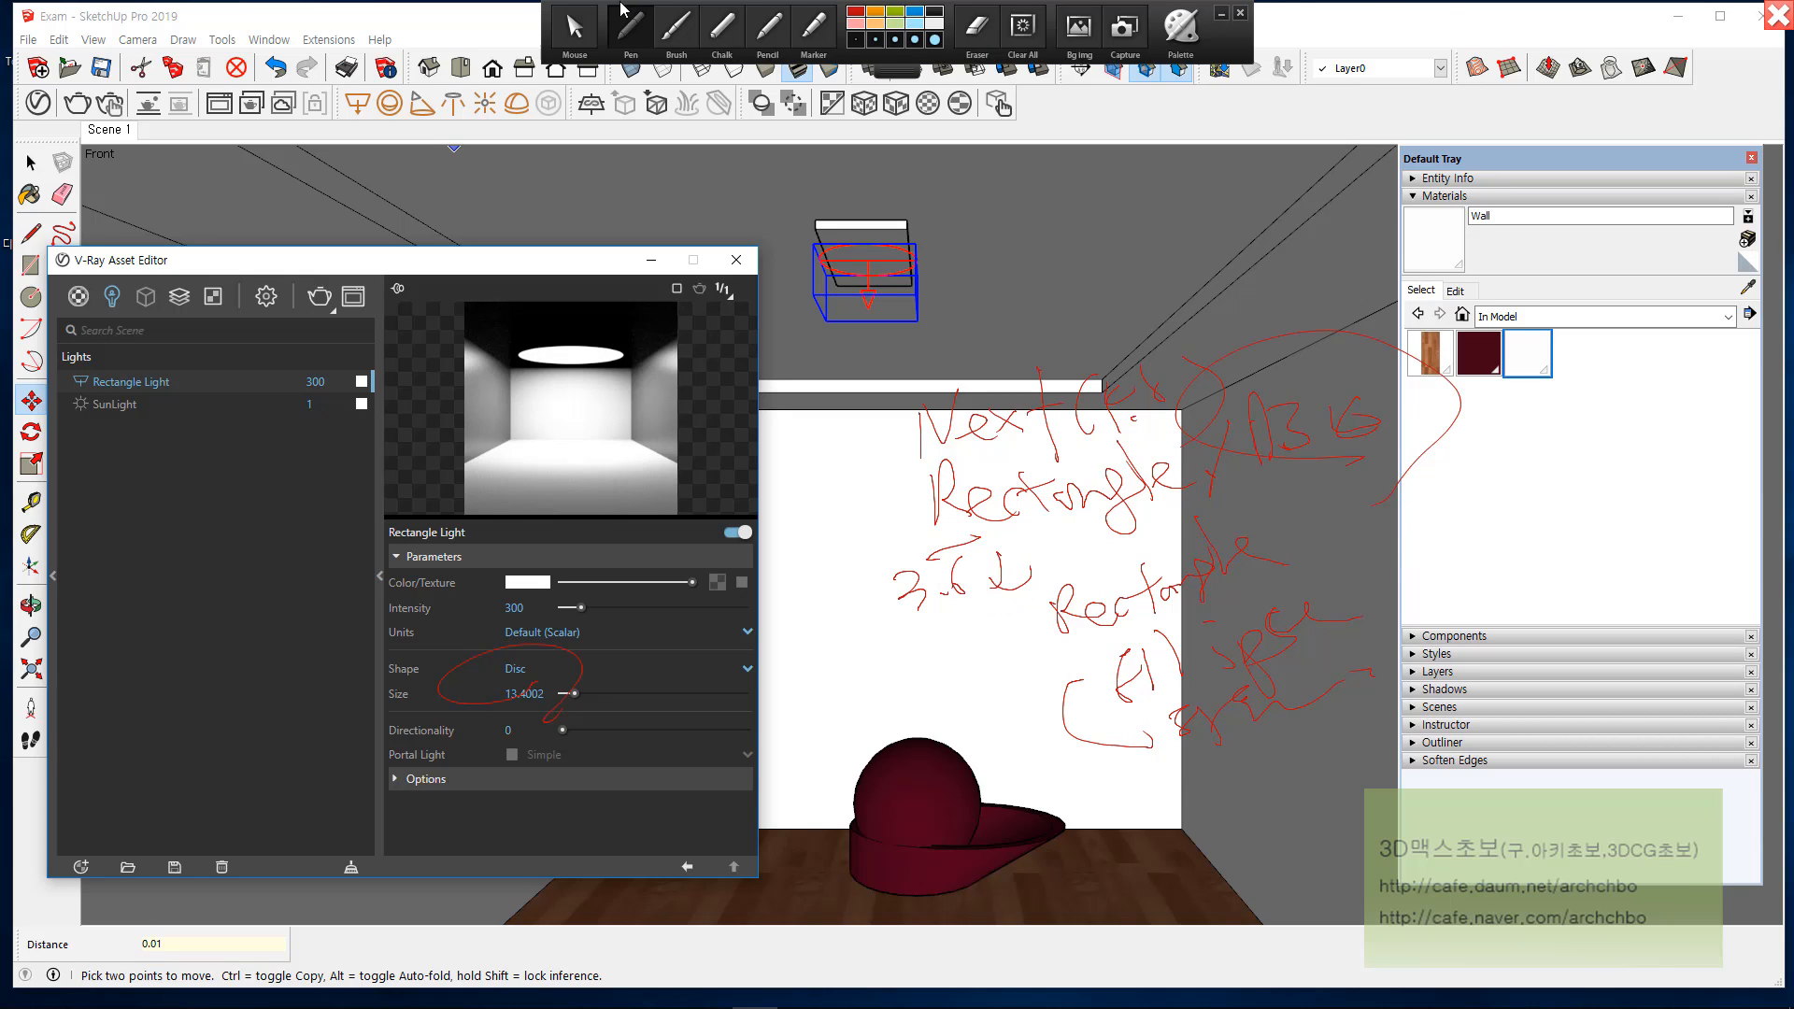
left_click(574, 28)
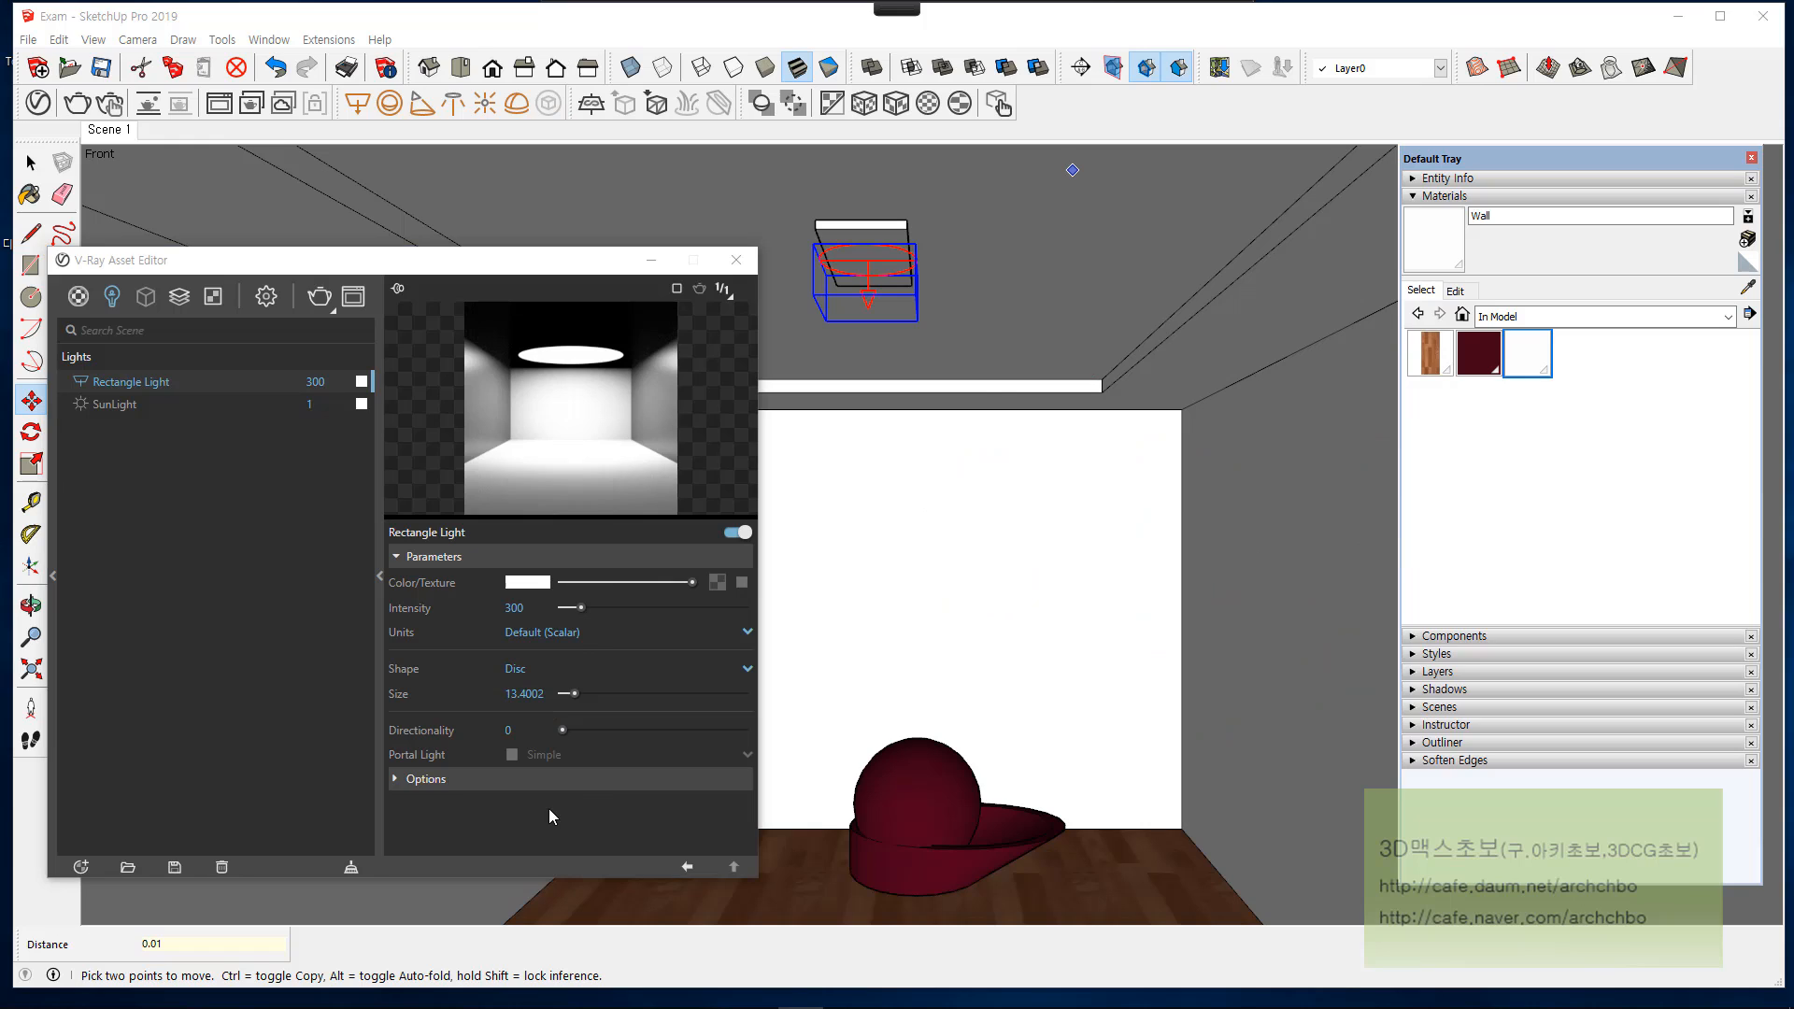
Step: Change the V-Ray light's shape from Disc to Rectangle
left_click(537, 678)
left_click(537, 677)
left_click(535, 697)
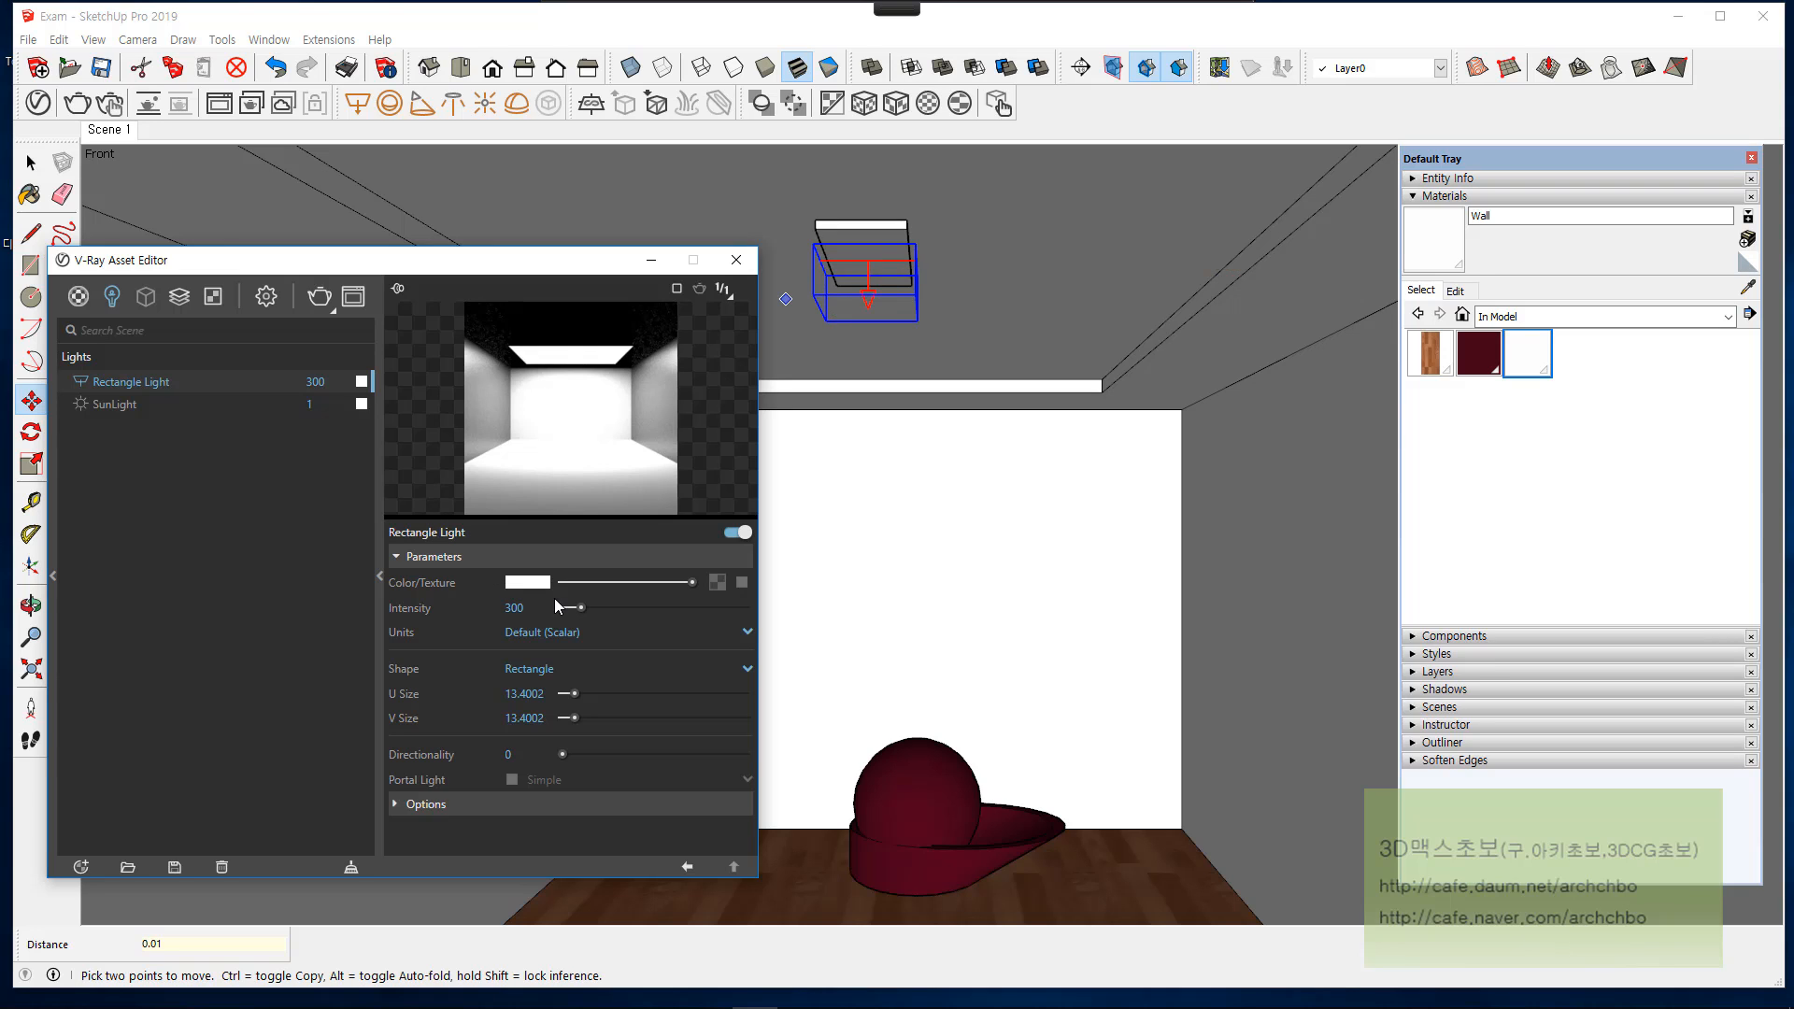
Step: Raise the rectangle light's Directionality to 0.84 and test-render the scene
mouse_move(436, 764)
mouse_move(564, 759)
left_mouse_down()
mouse_move(647, 753)
mouse_move(561, 753)
left_mouse_up()
left_click_drag(564, 754, 716, 754)
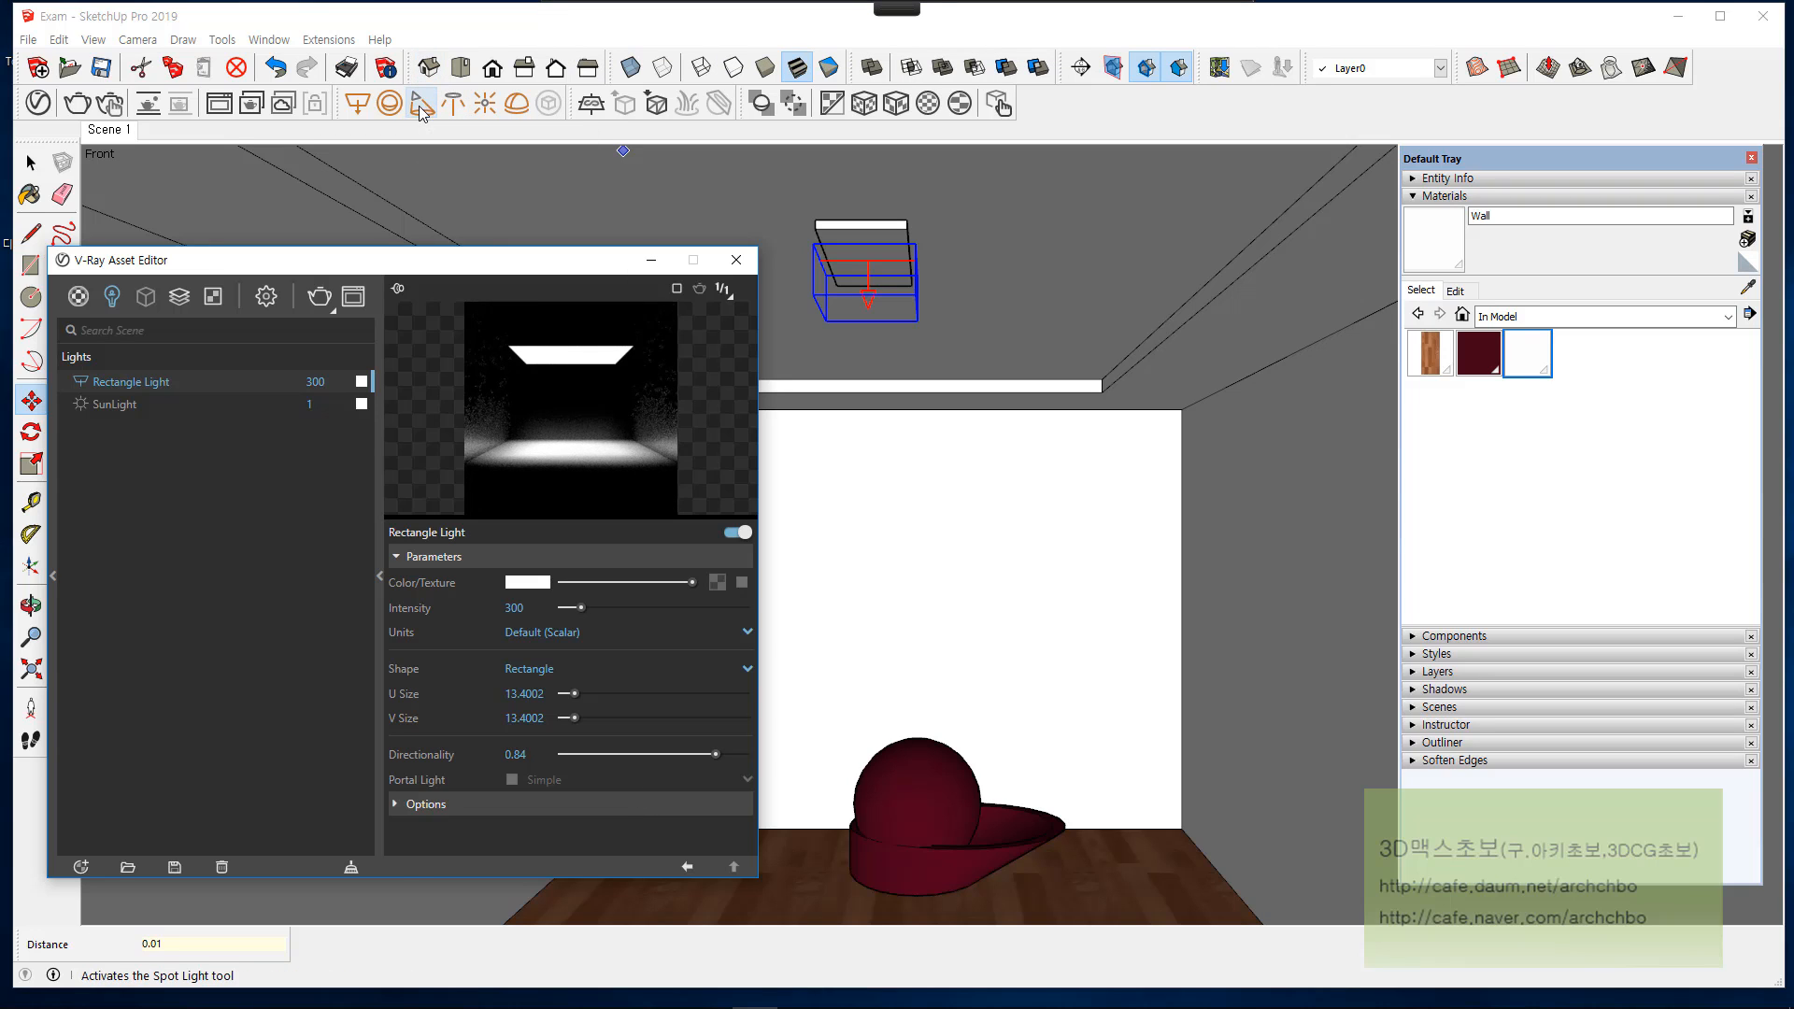
left_click(320, 298)
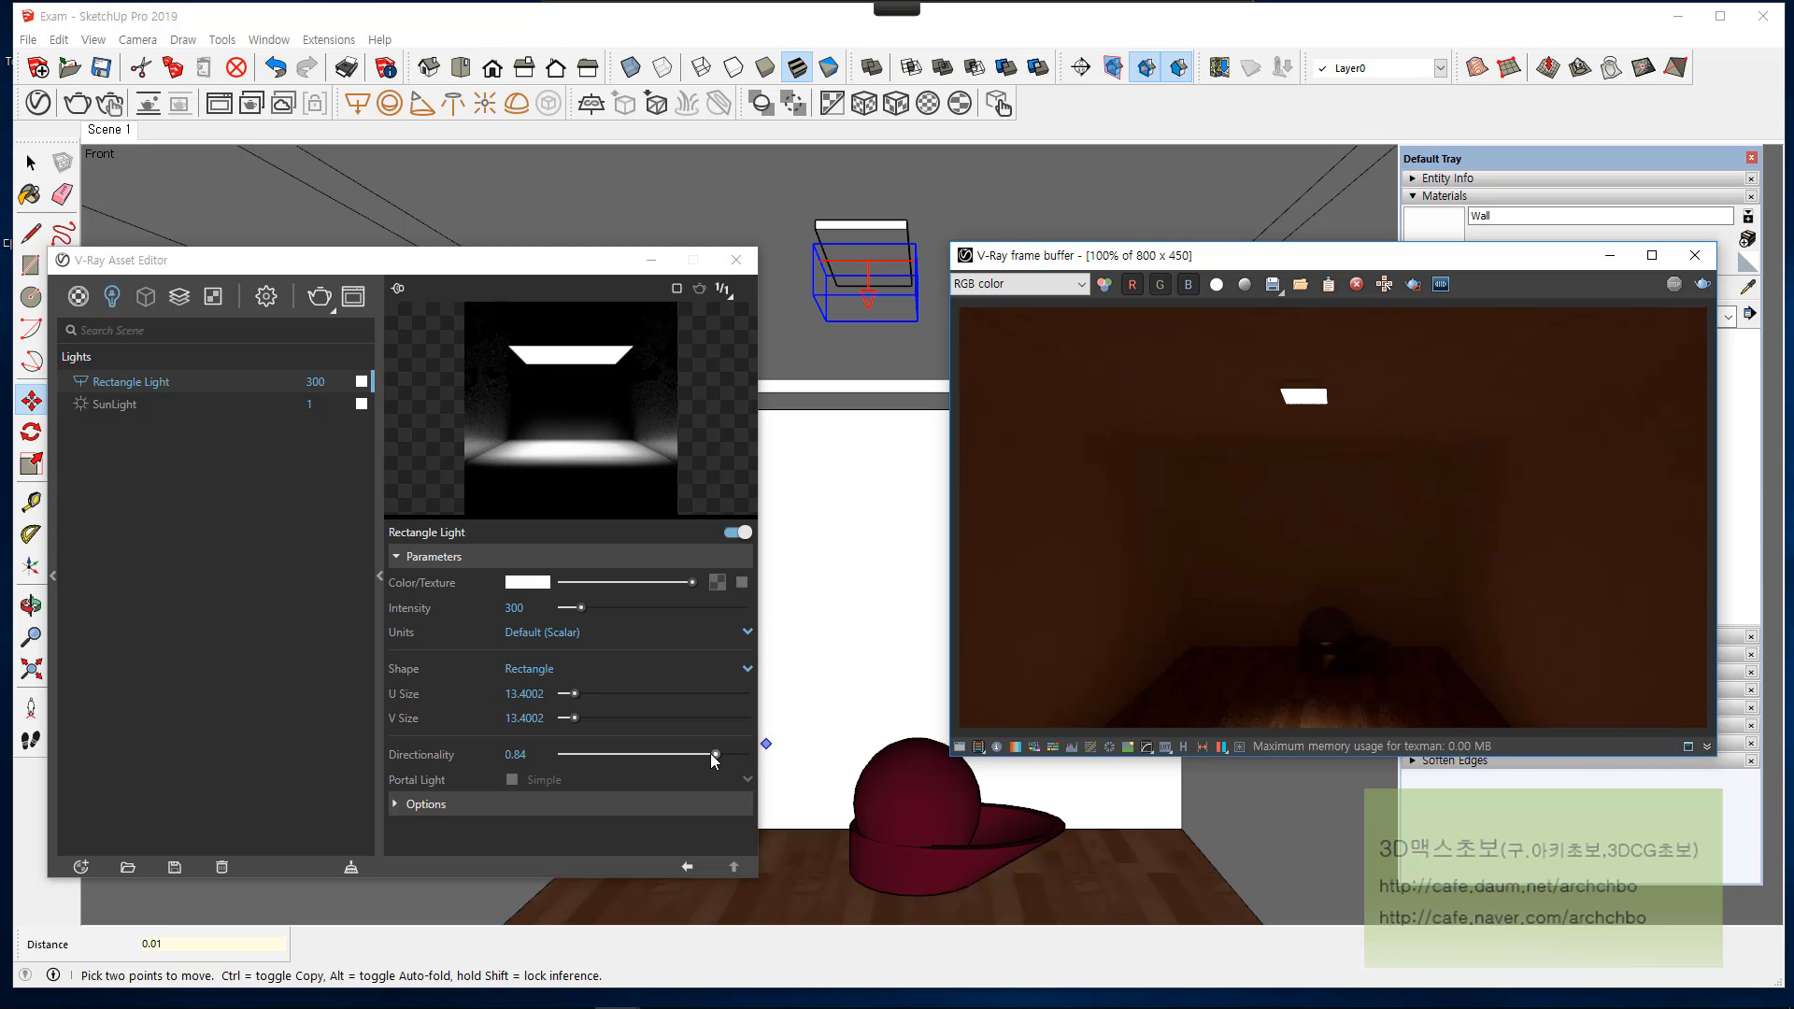
Step: Try a Directionality of 1 with the Disc shape in a test render, and return the Directionality to 0
left_click_drag(710, 753, 767, 751)
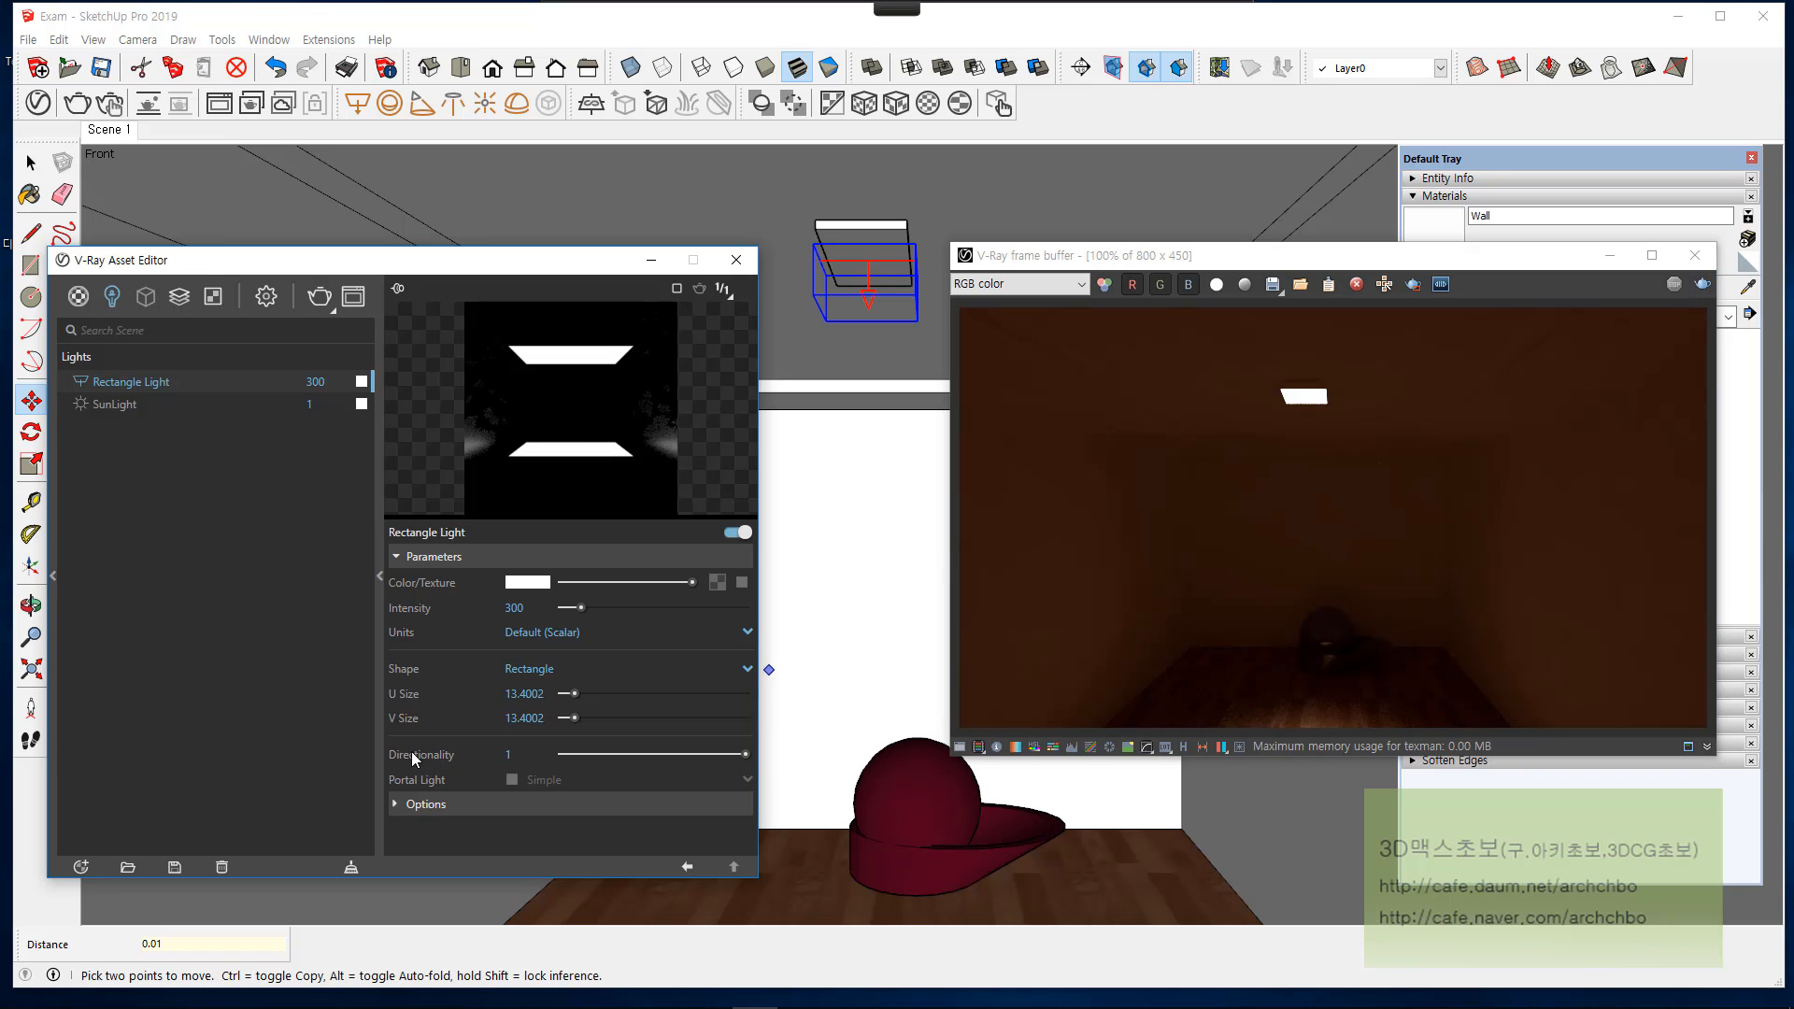
left_click(549, 670)
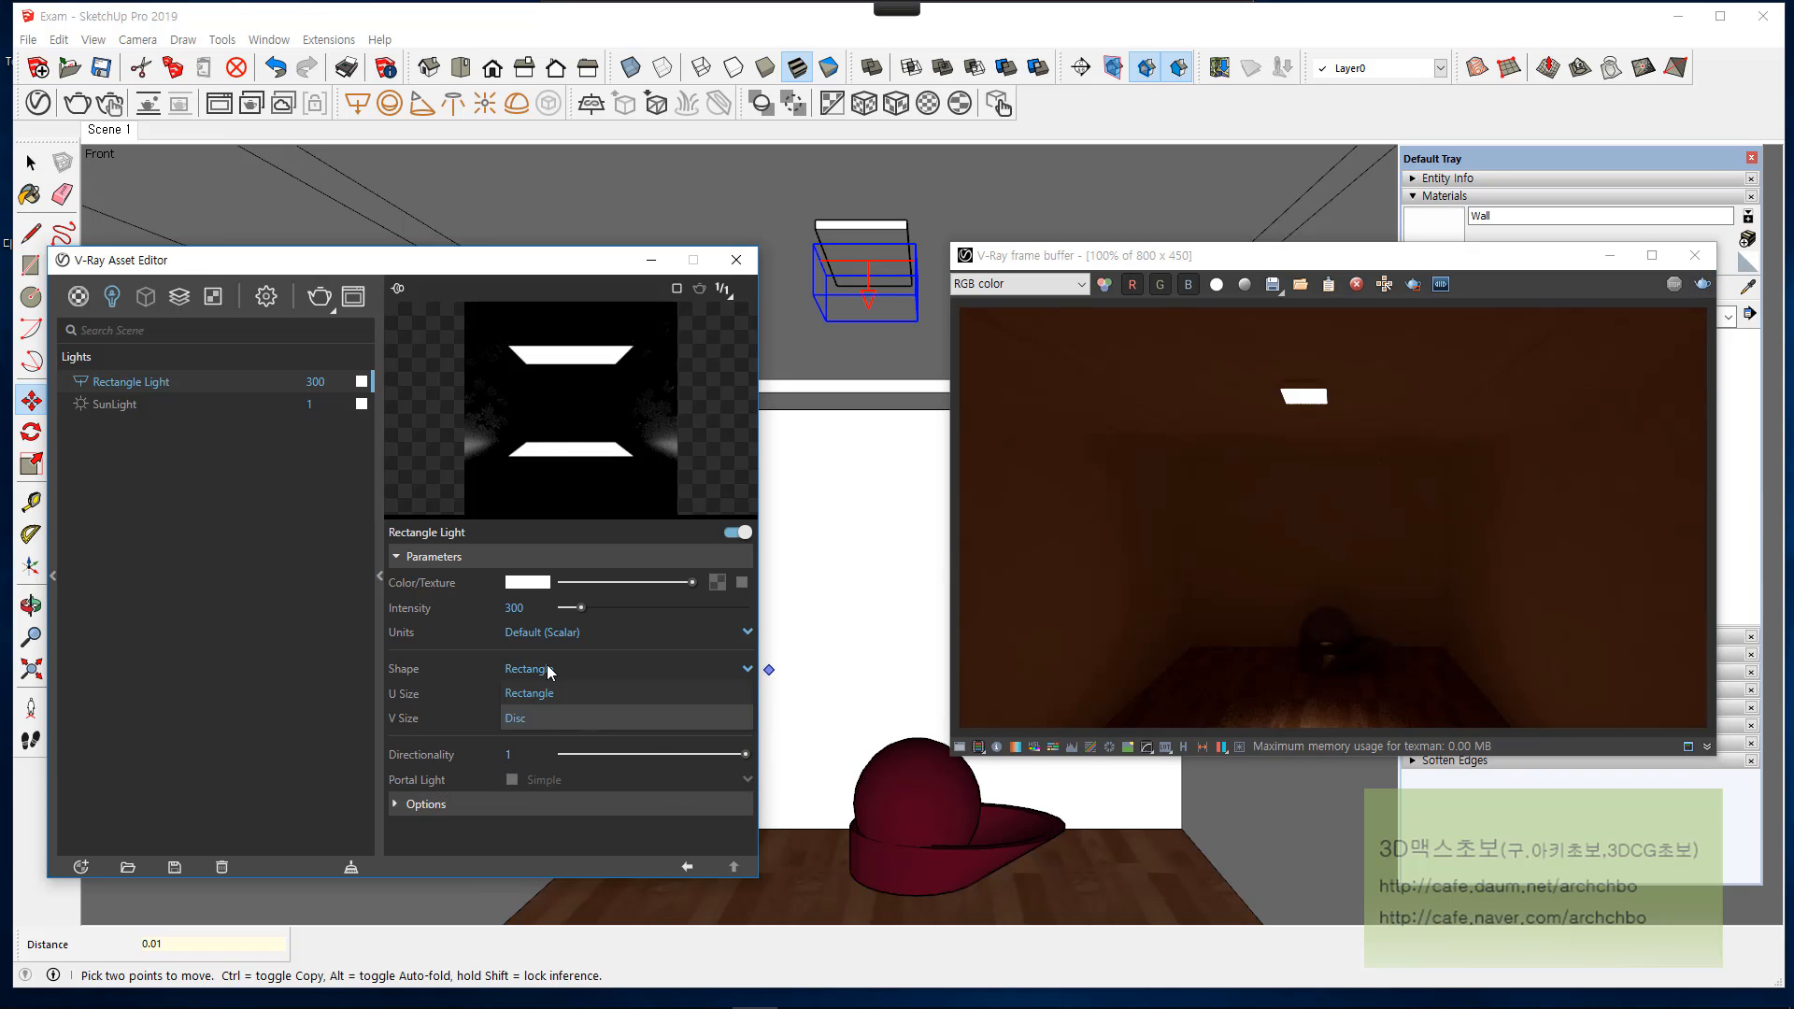
left_click(523, 717)
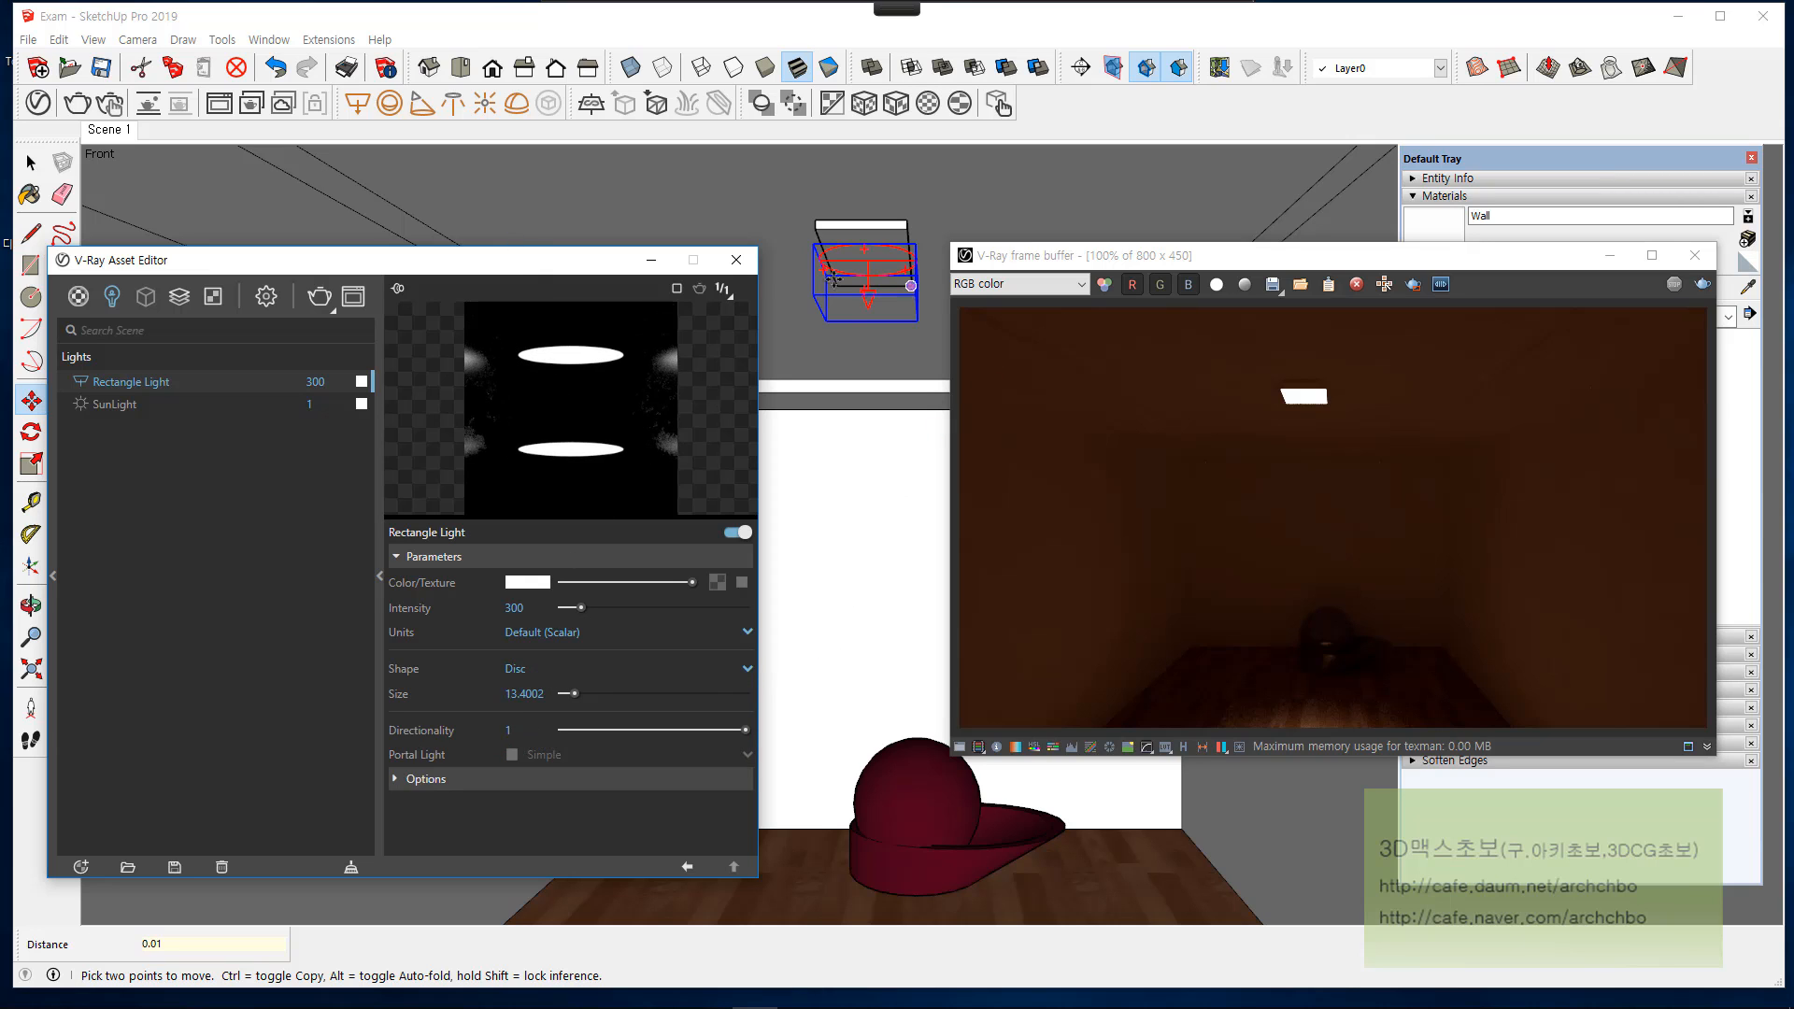
left_click(1702, 283)
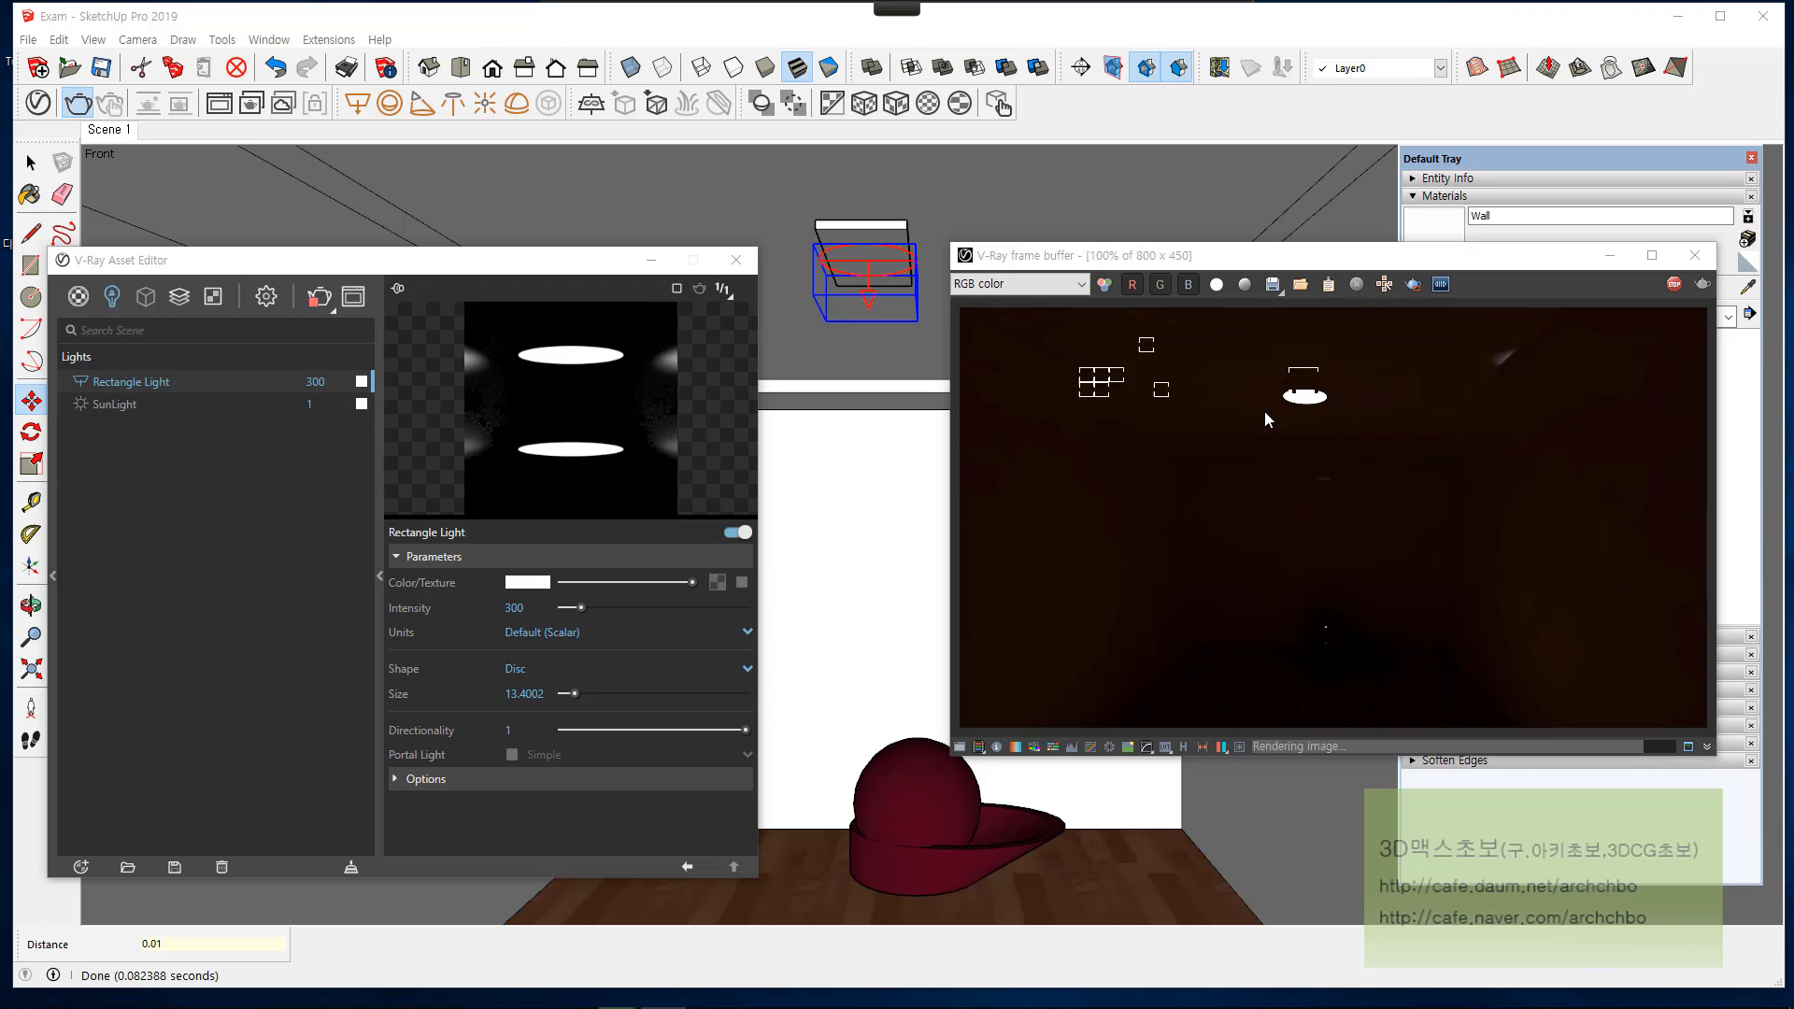
left_click(1693, 258)
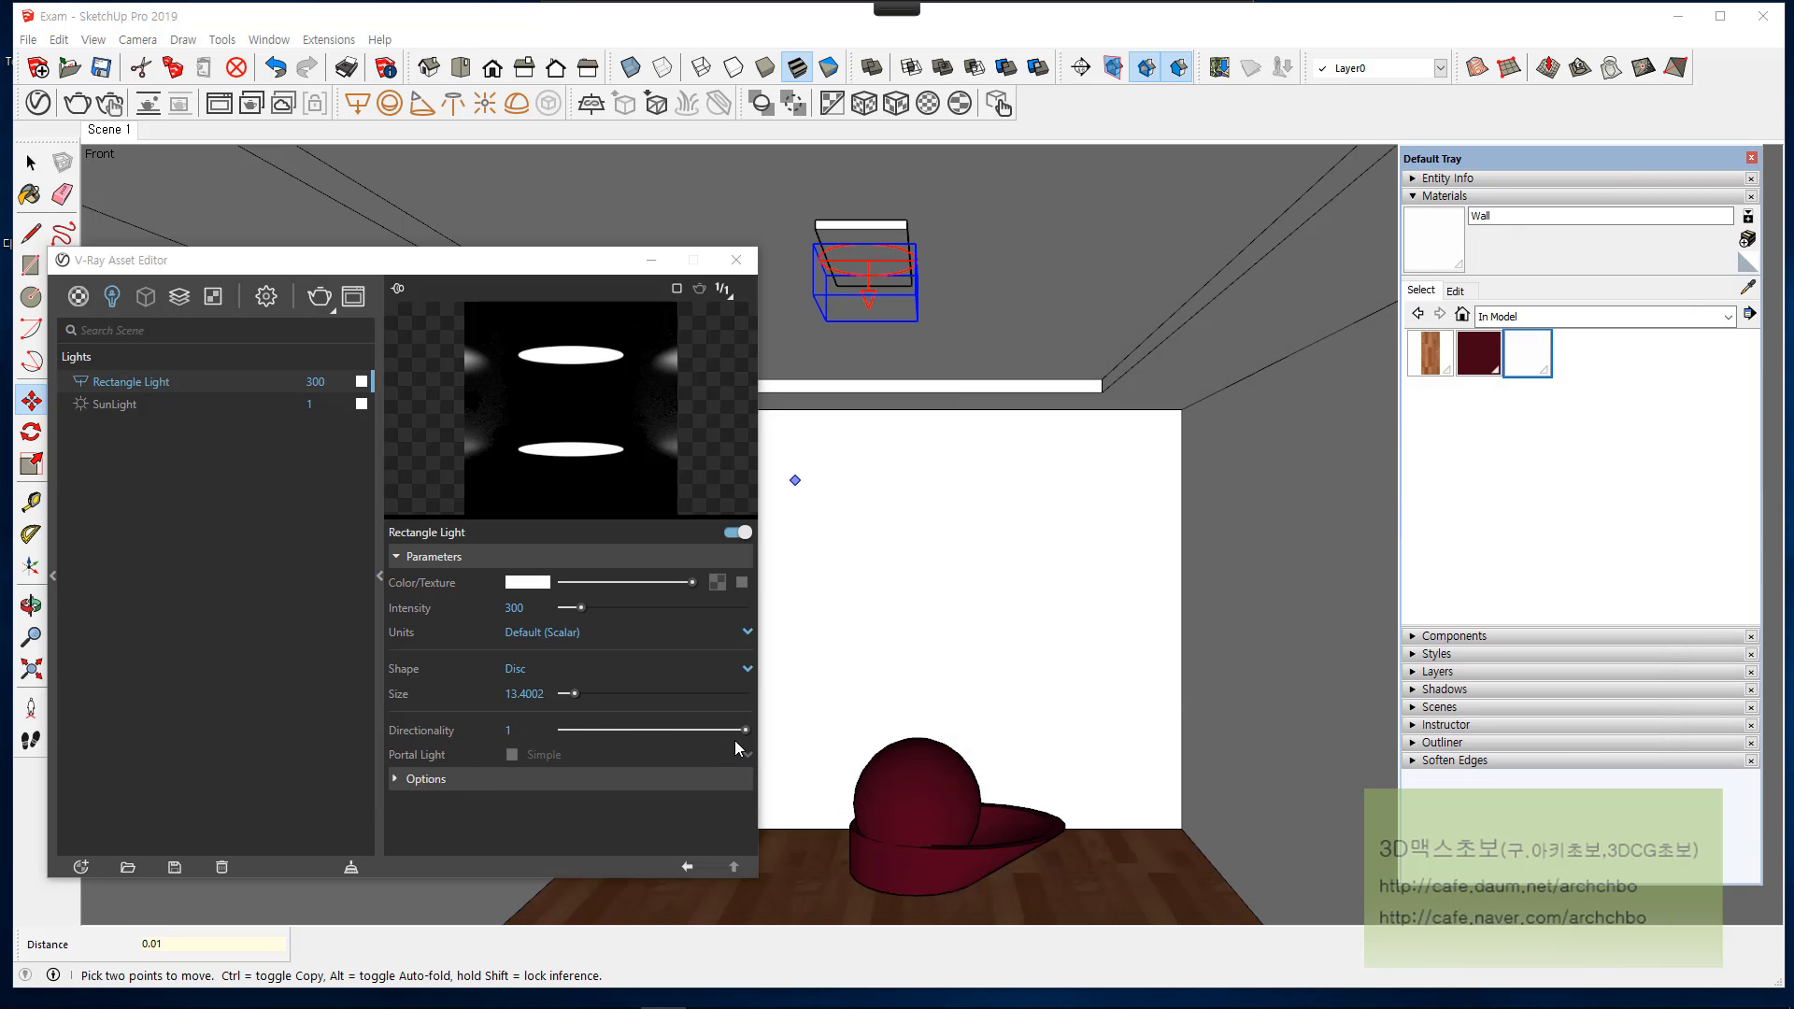
left_click_drag(748, 733, 562, 729)
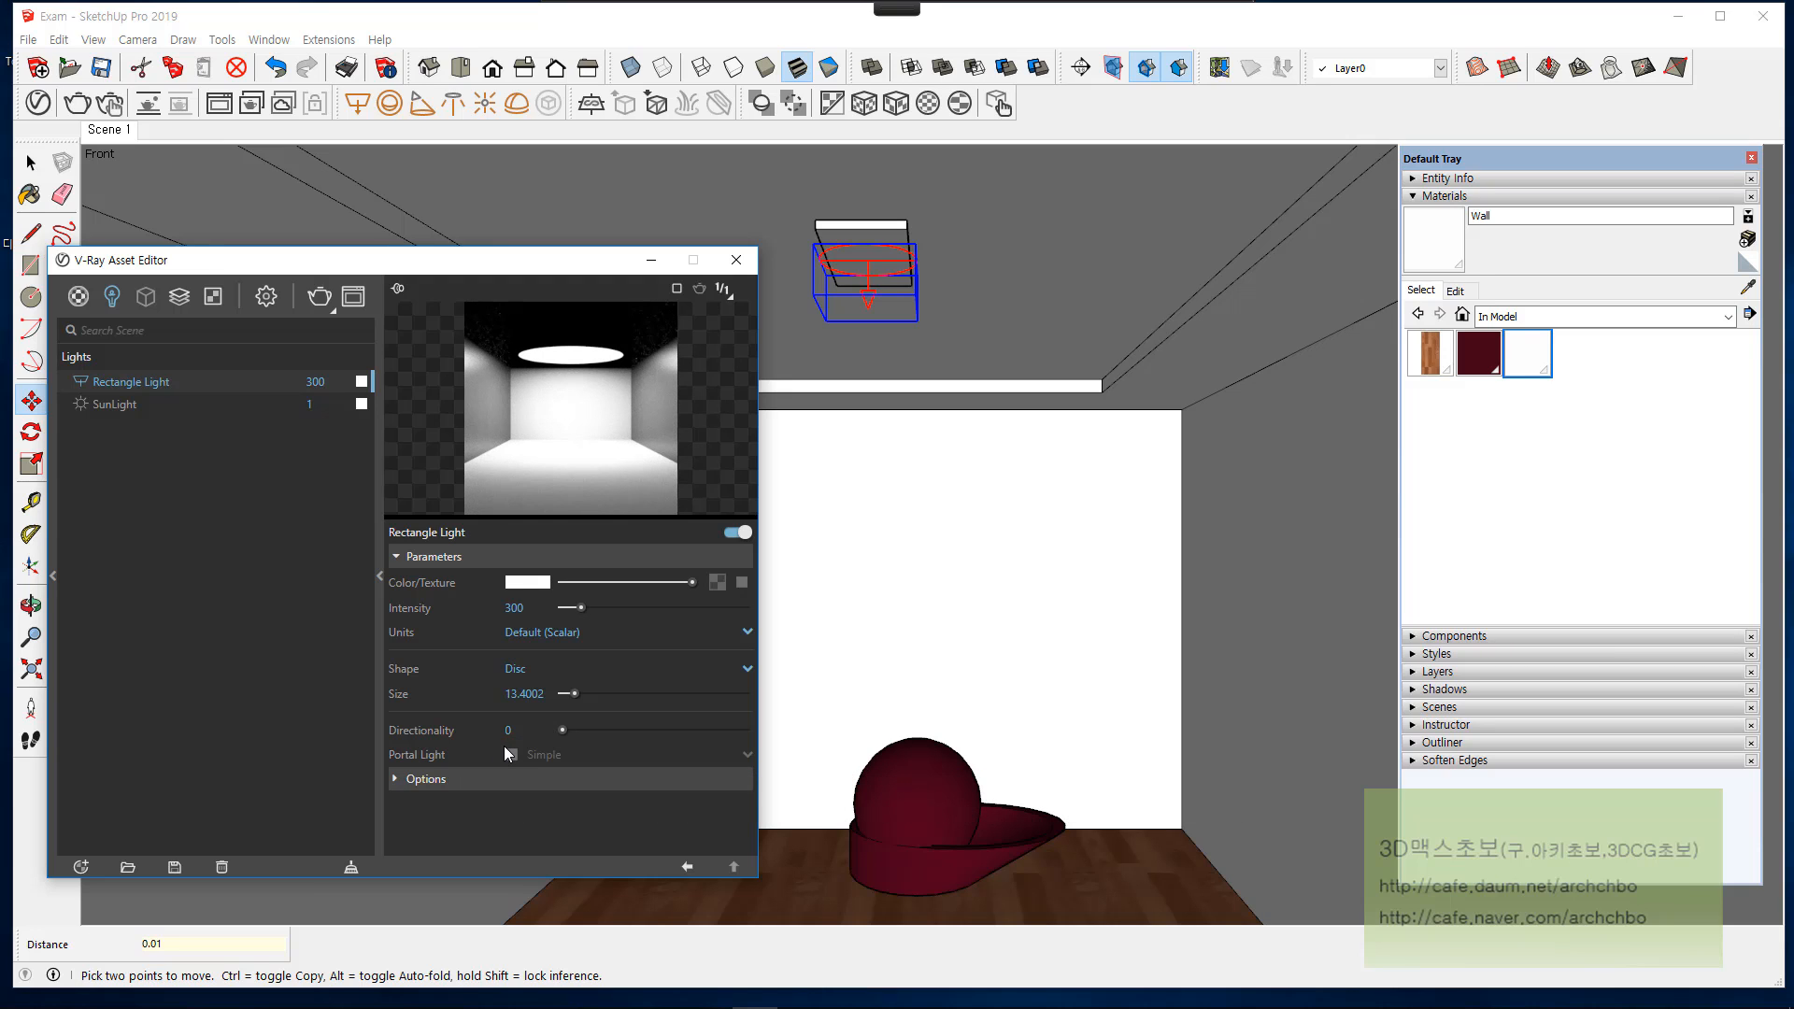
Step: Handwrite explanatory red pen notes about the Portal Light option over the viewport, and clear them
mouse_move(1013, 8)
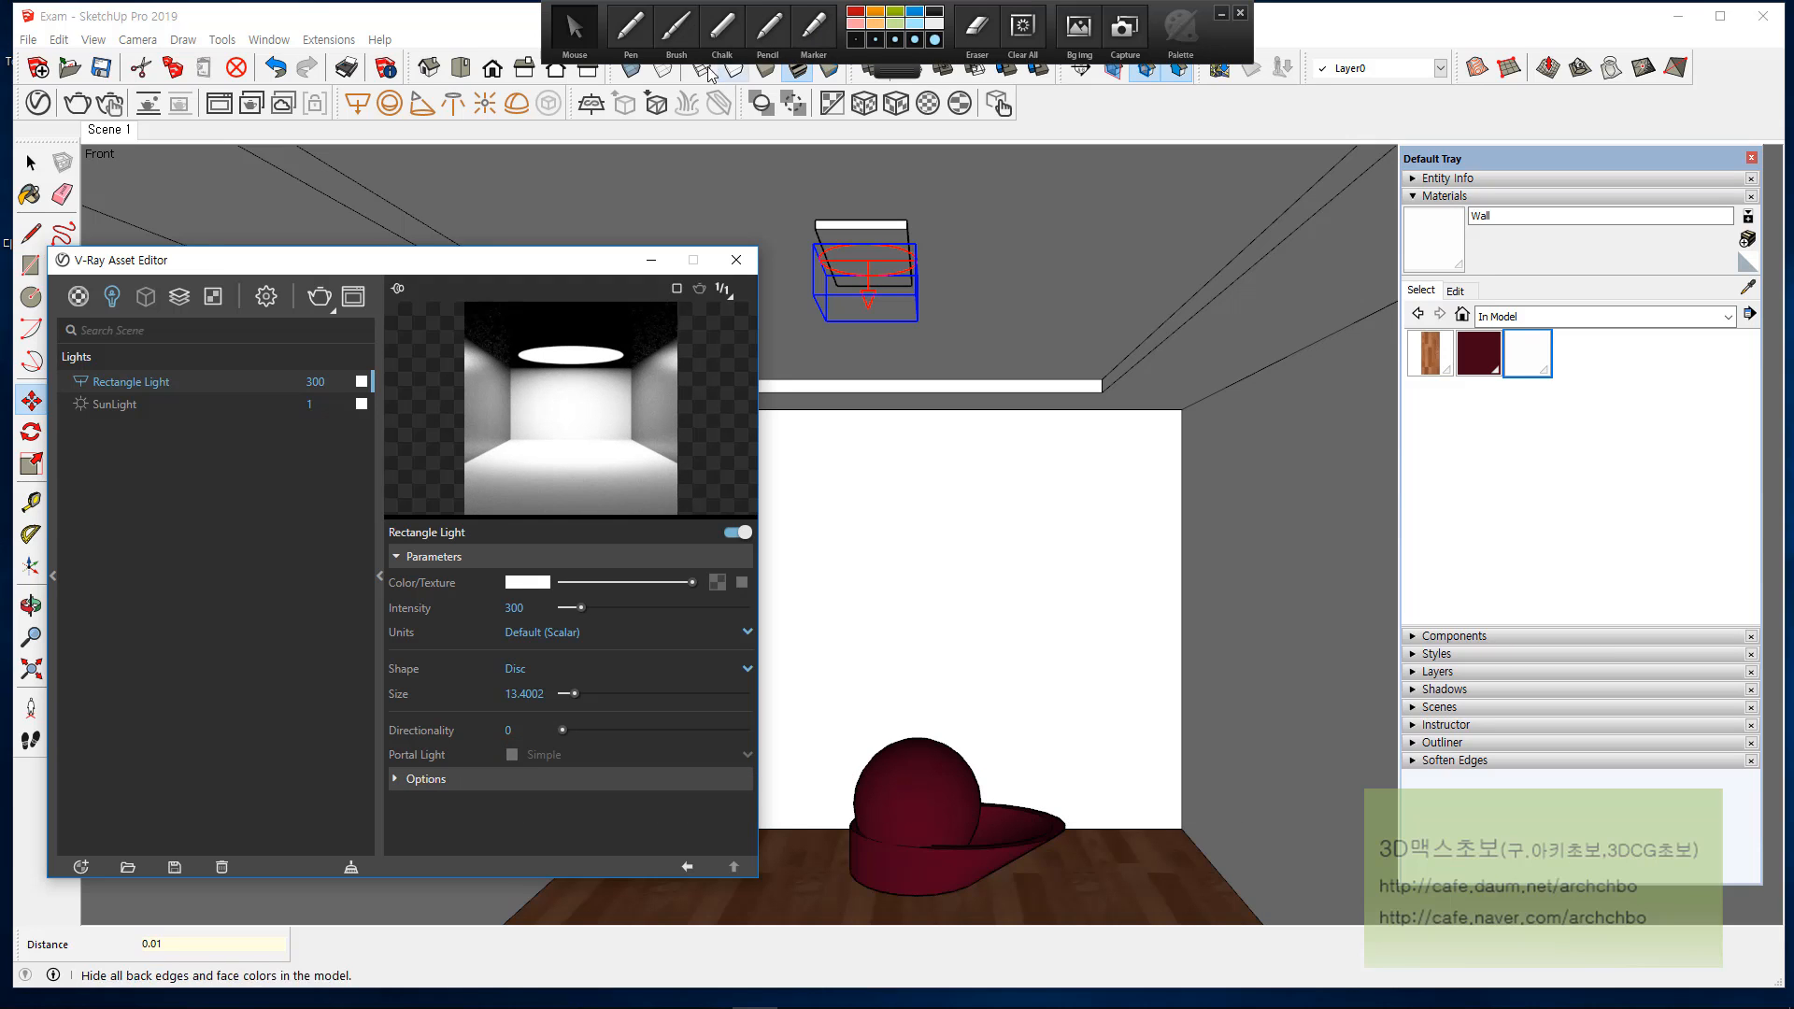
left_click(636, 35)
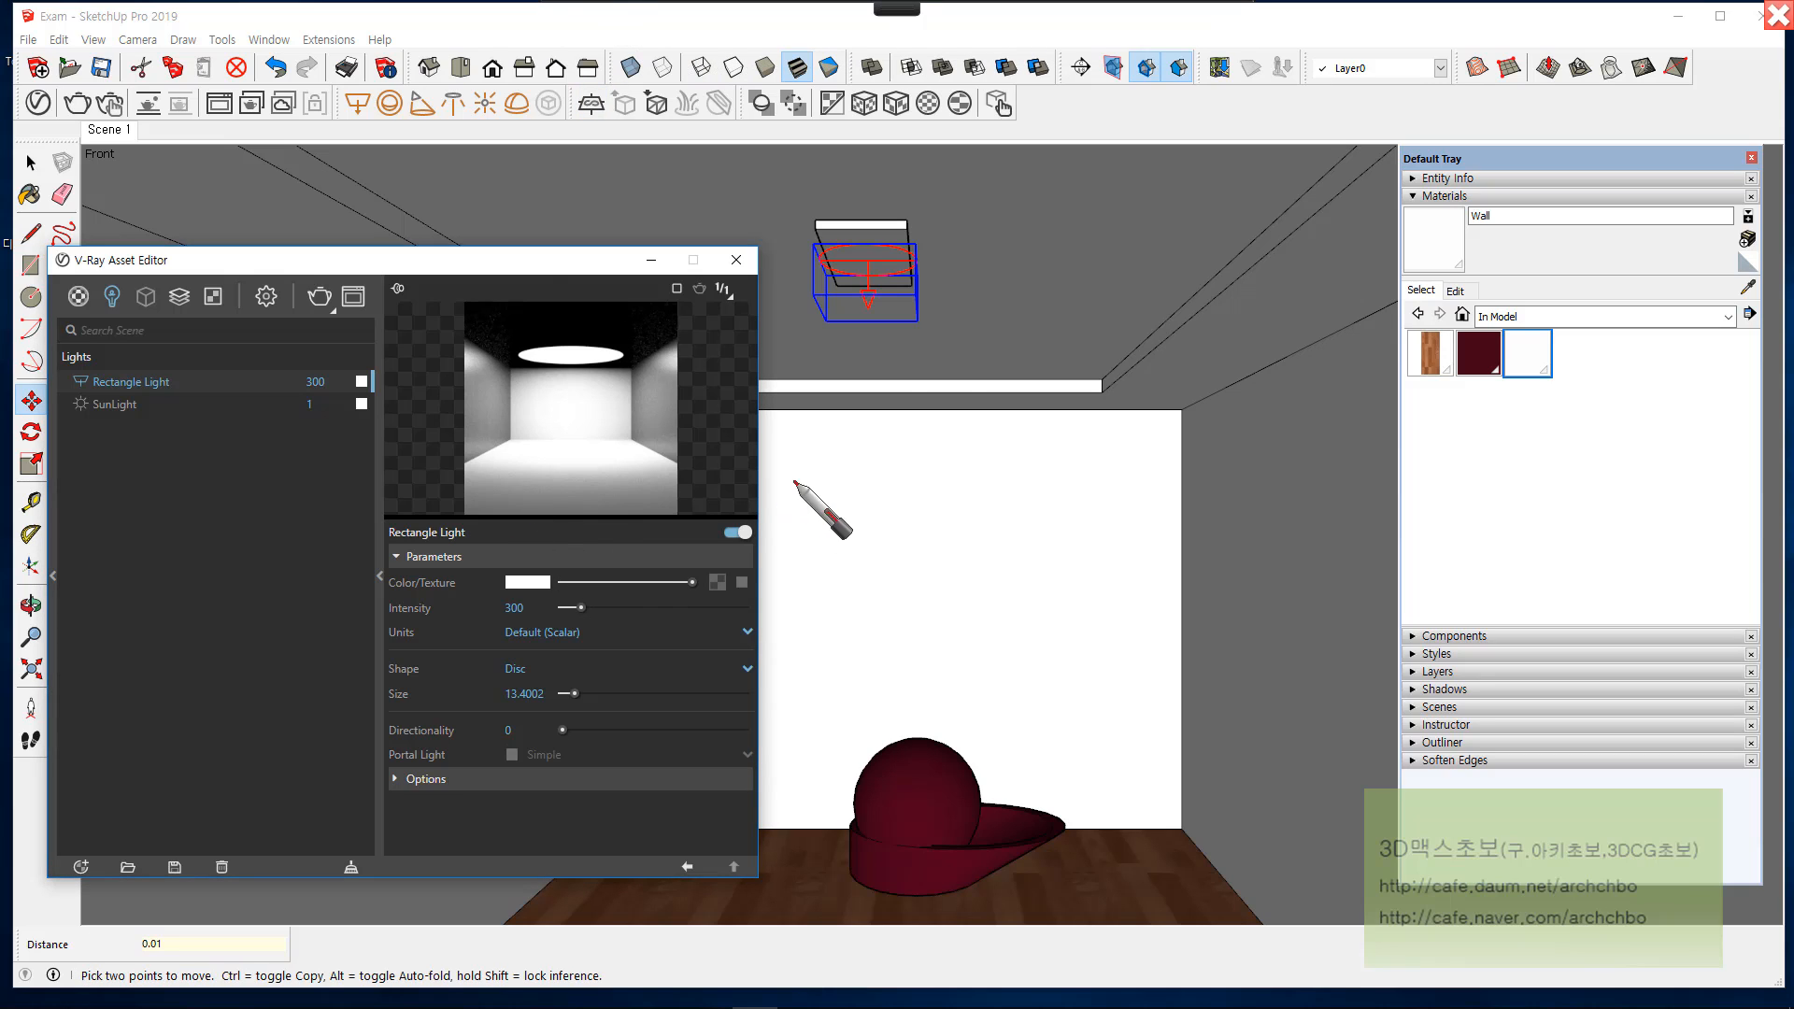
mouse_move(860, 460)
left_mouse_down()
mouse_move(858, 477)
mouse_move(961, 468)
mouse_move(953, 452)
mouse_move(1014, 423)
mouse_move(1007, 477)
mouse_move(1107, 438)
mouse_move(1090, 472)
mouse_move(1186, 480)
mouse_move(1150, 379)
left_mouse_up()
left_click_drag(1300, 393, 1136, 470)
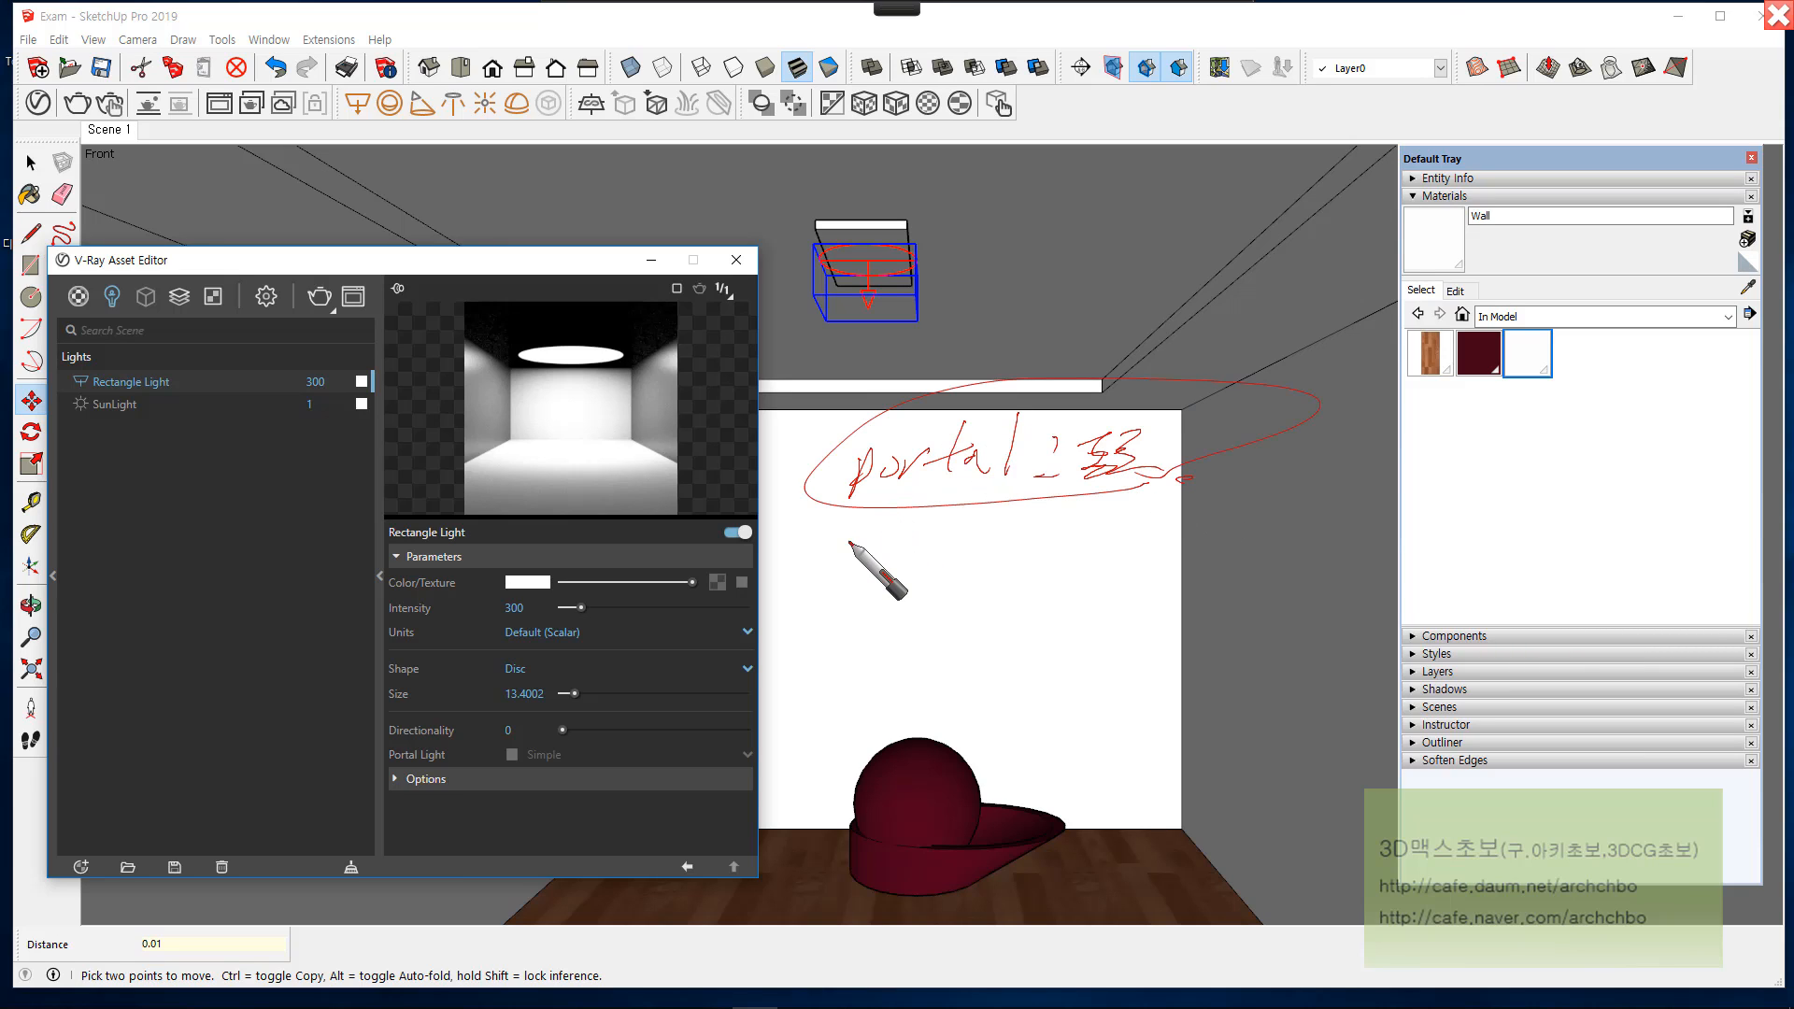
mouse_move(838, 546)
left_mouse_down()
mouse_move(862, 539)
mouse_move(847, 559)
left_mouse_up()
mouse_move(875, 536)
left_mouse_down()
mouse_move(953, 526)
mouse_move(1012, 548)
mouse_move(1012, 524)
mouse_move(1035, 524)
mouse_move(1125, 559)
mouse_move(1146, 512)
mouse_move(1155, 540)
mouse_move(1179, 509)
mouse_move(1243, 524)
mouse_move(1168, 555)
left_mouse_up()
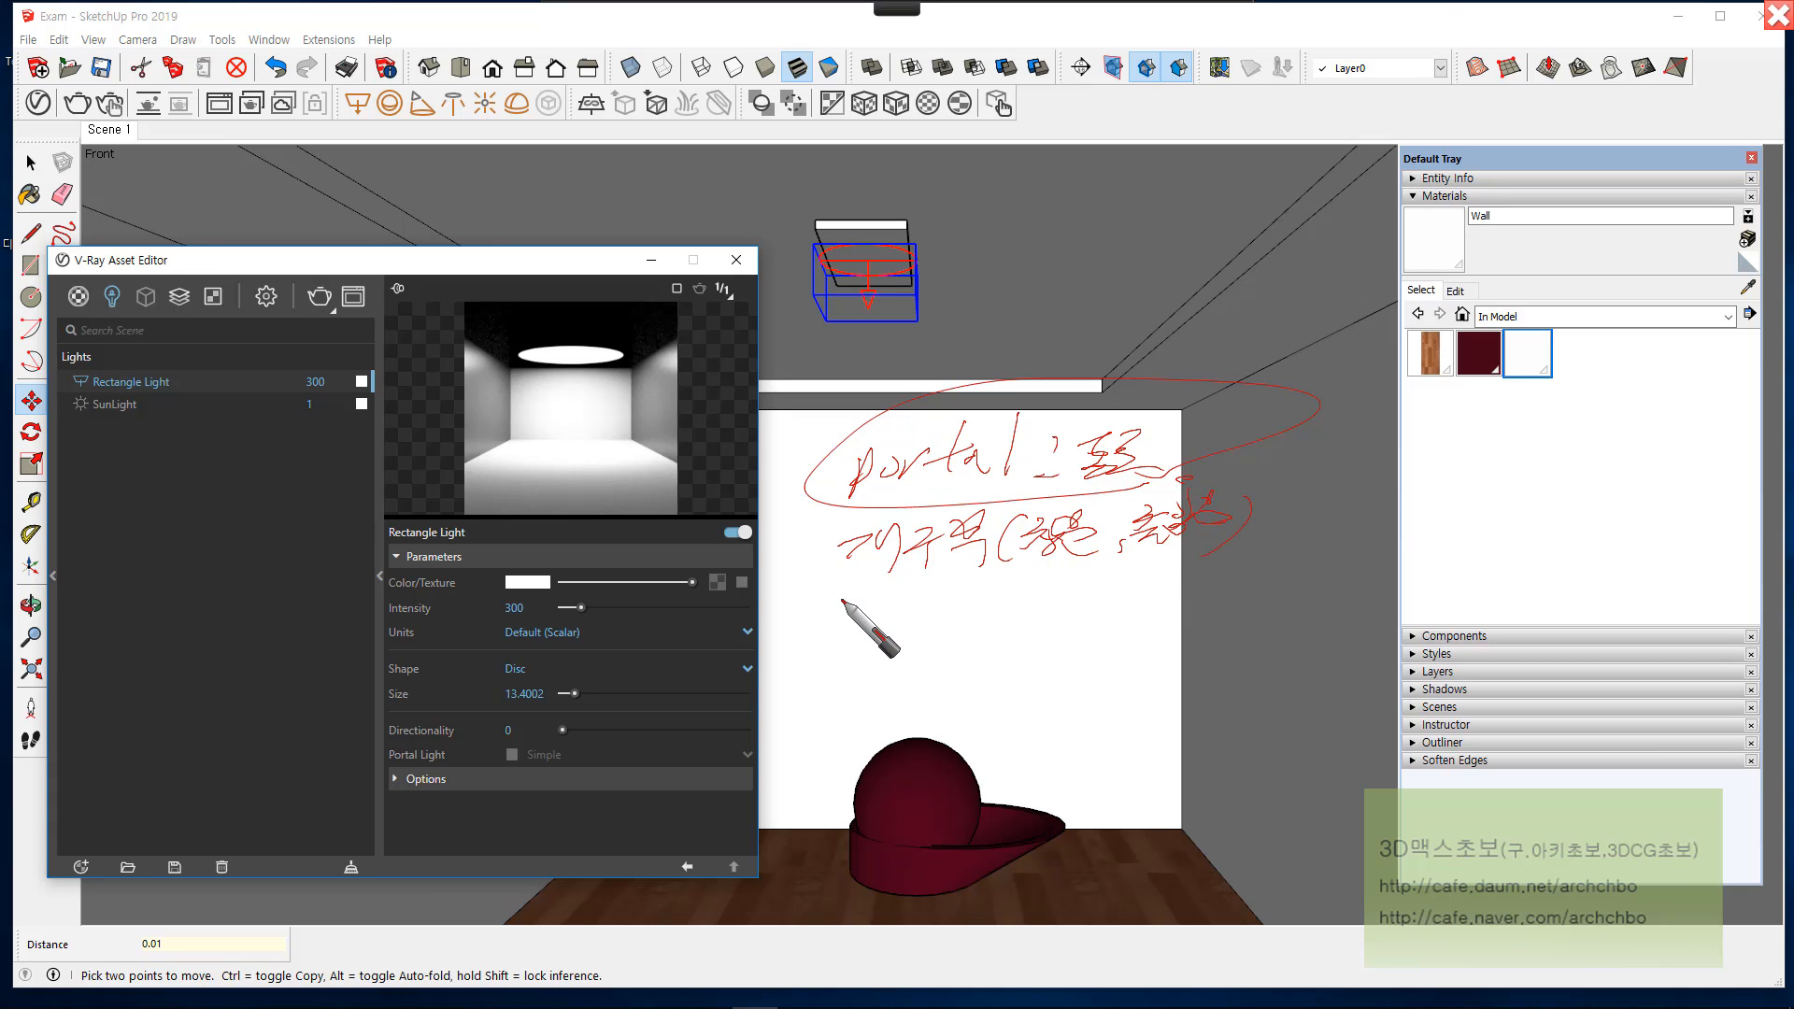
mouse_move(831, 612)
left_mouse_down()
mouse_move(1202, 575)
mouse_move(1130, 582)
mouse_move(1163, 586)
mouse_move(1169, 613)
mouse_move(1214, 593)
mouse_move(944, 671)
mouse_move(991, 666)
mouse_move(1019, 686)
mouse_move(1142, 654)
mouse_move(1229, 660)
mouse_move(1313, 619)
mouse_move(1304, 656)
left_mouse_up()
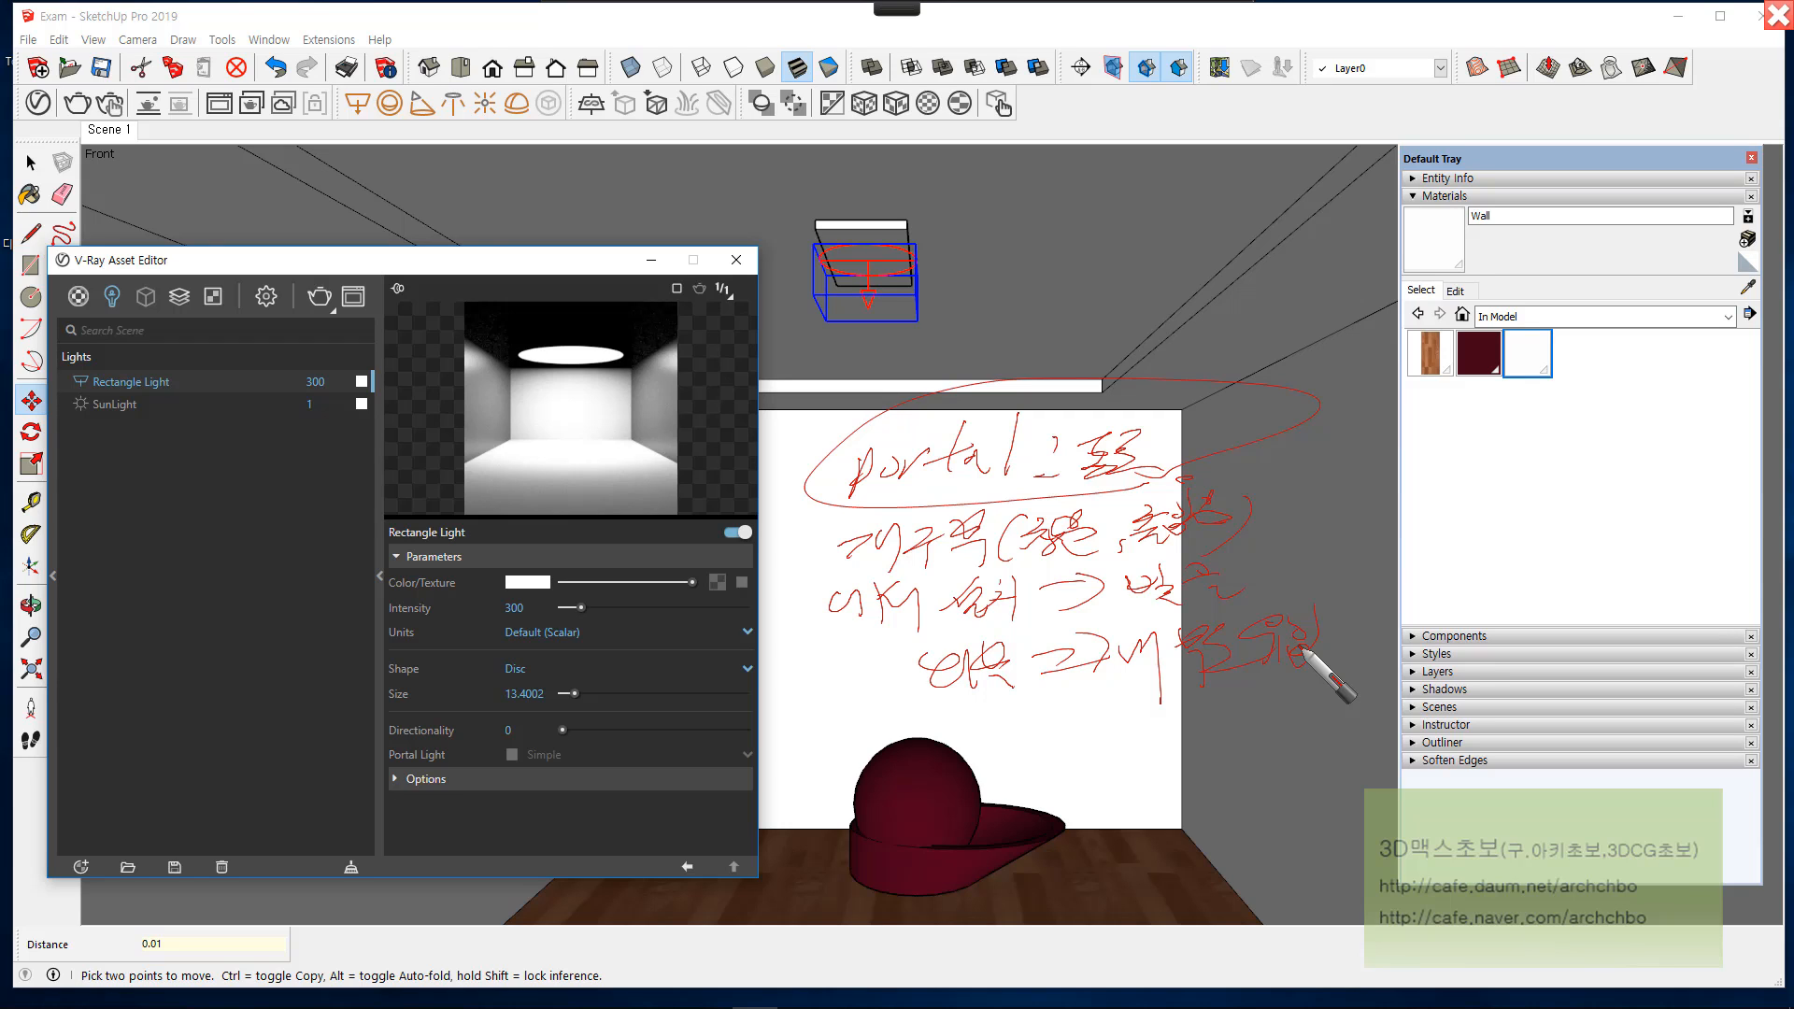
left_click_drag(916, 700, 1084, 690)
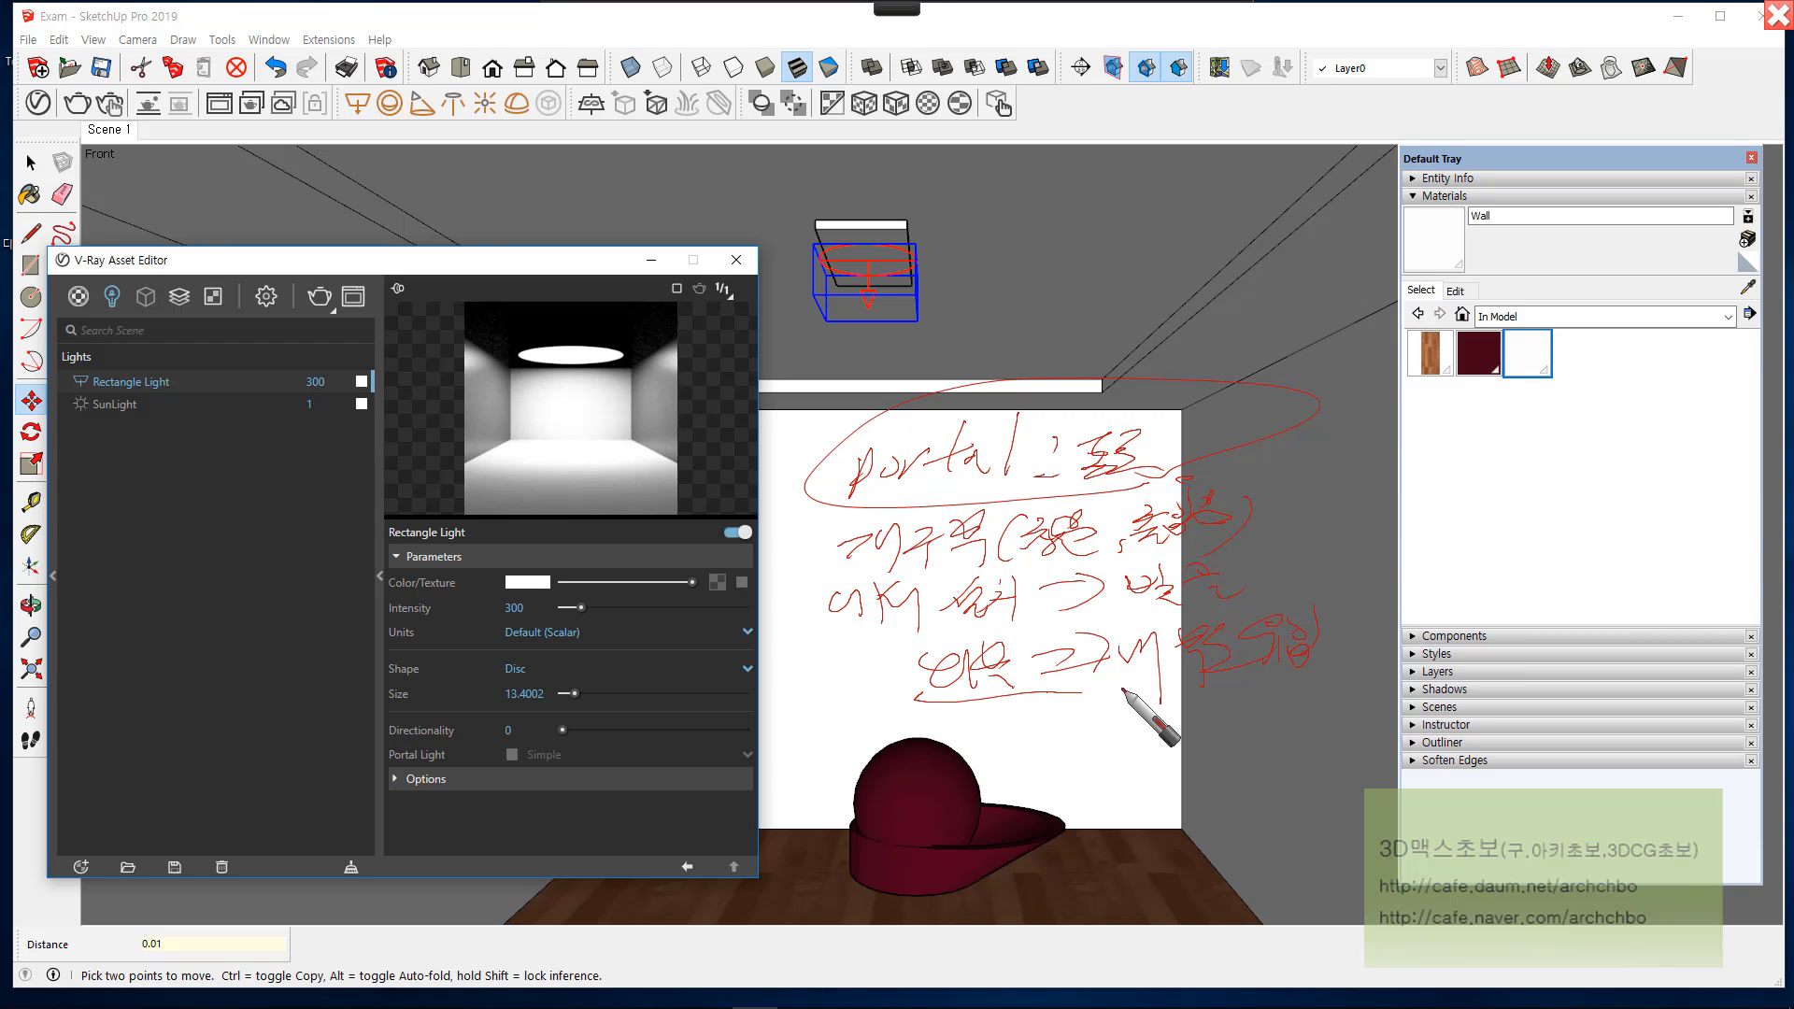
mouse_move(1332, 675)
left_mouse_down()
mouse_move(1001, 701)
mouse_move(1014, 607)
mouse_move(993, 741)
mouse_move(1021, 733)
mouse_move(1034, 761)
mouse_move(1063, 738)
mouse_move(1182, 734)
mouse_move(1171, 778)
left_mouse_up()
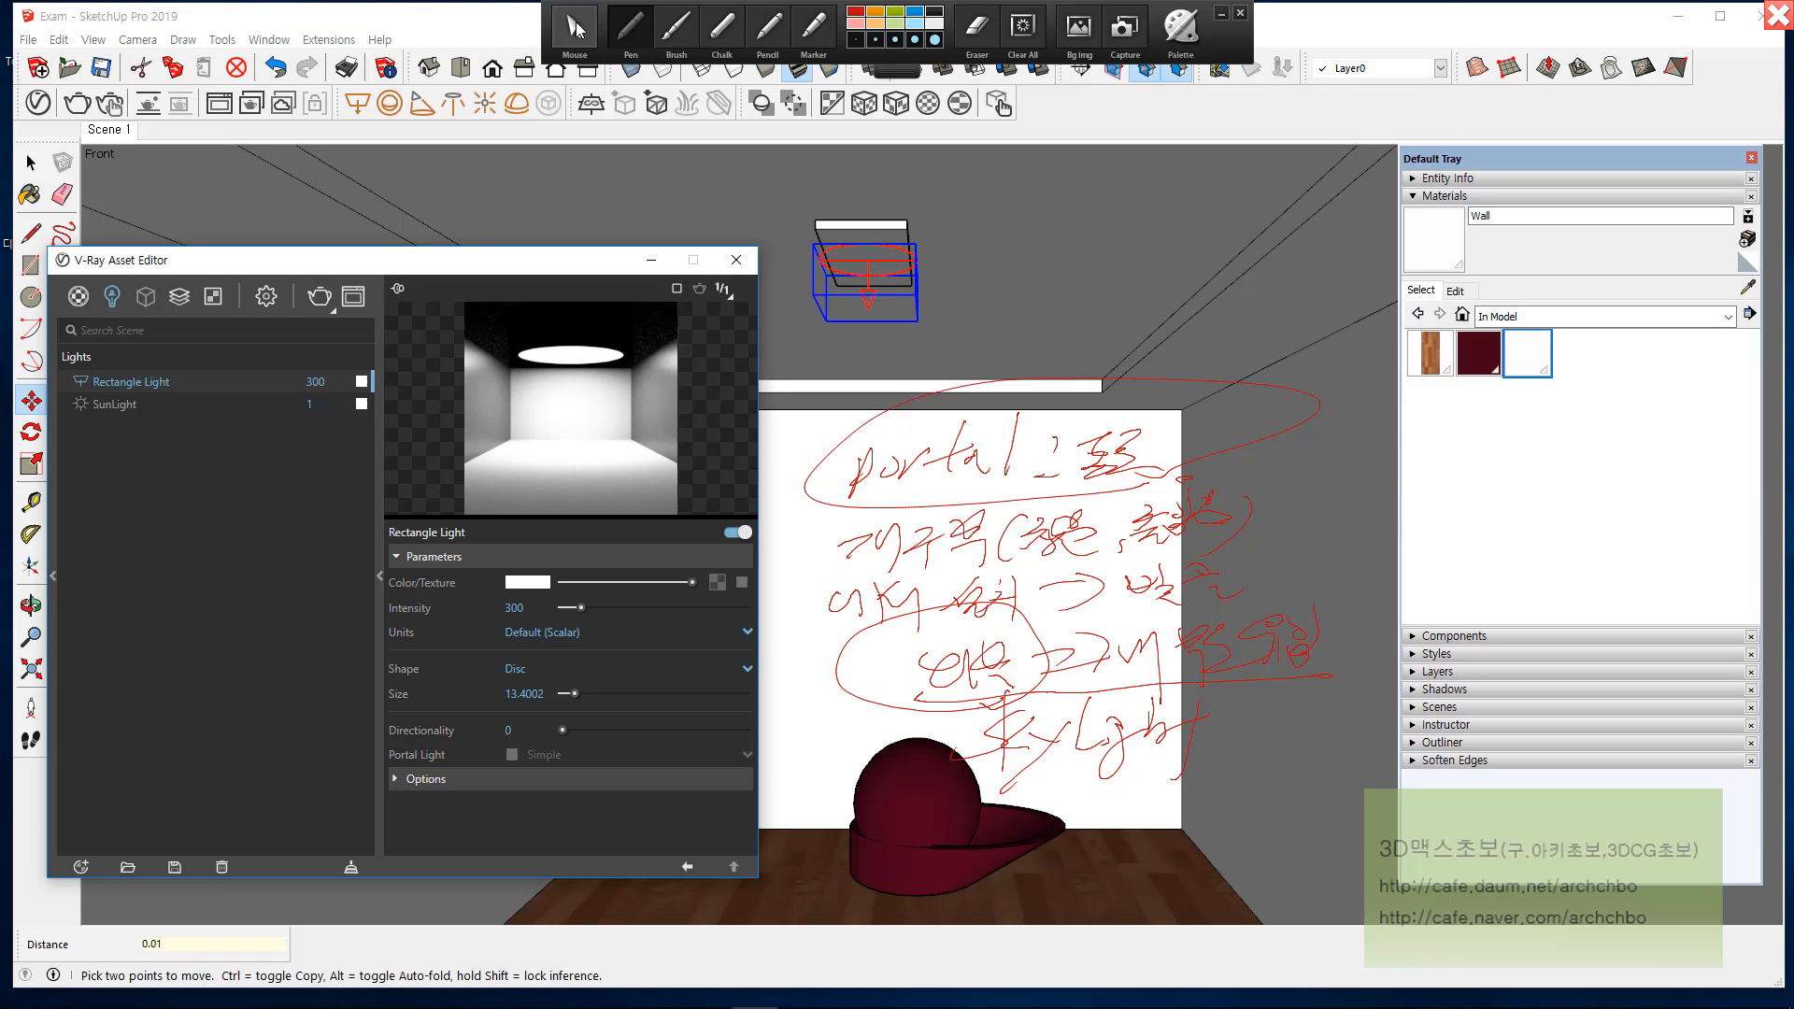
left_click(574, 24)
Step: Reopen the V-Ray Asset Editor, expand the light's Options, and set its shape to Rectangle
left_click(733, 260)
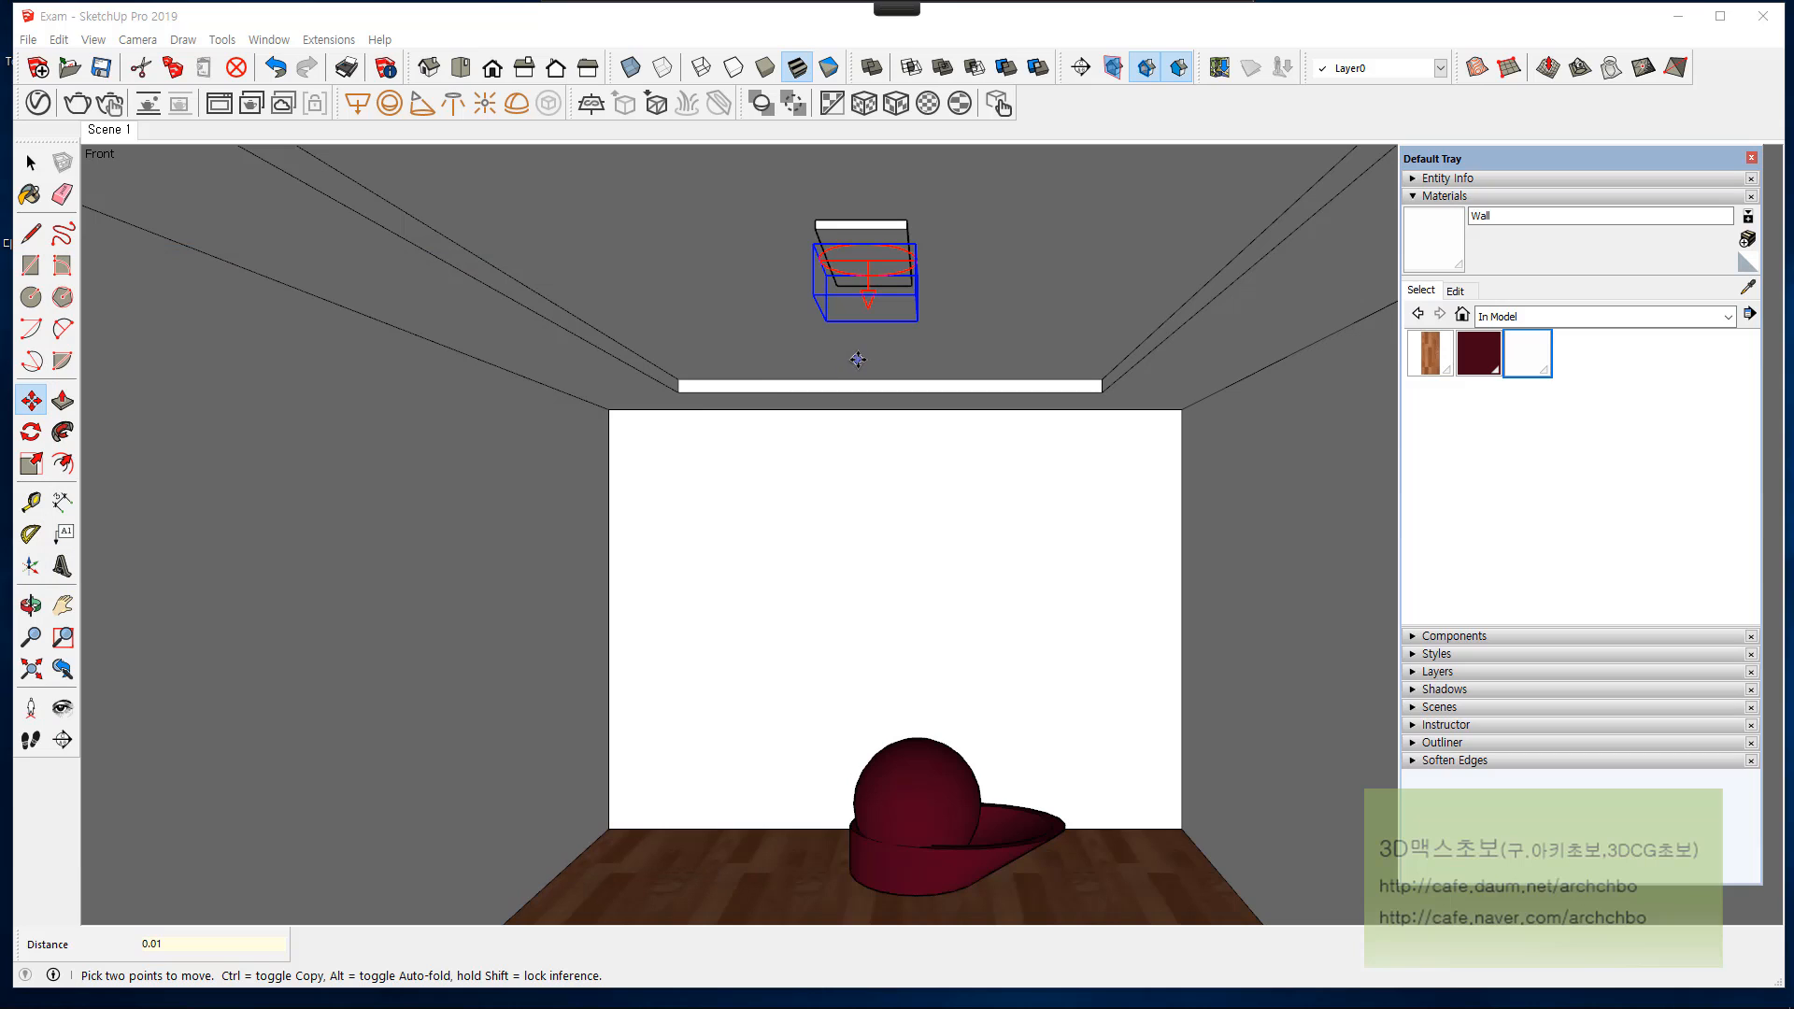
left_click(37, 103)
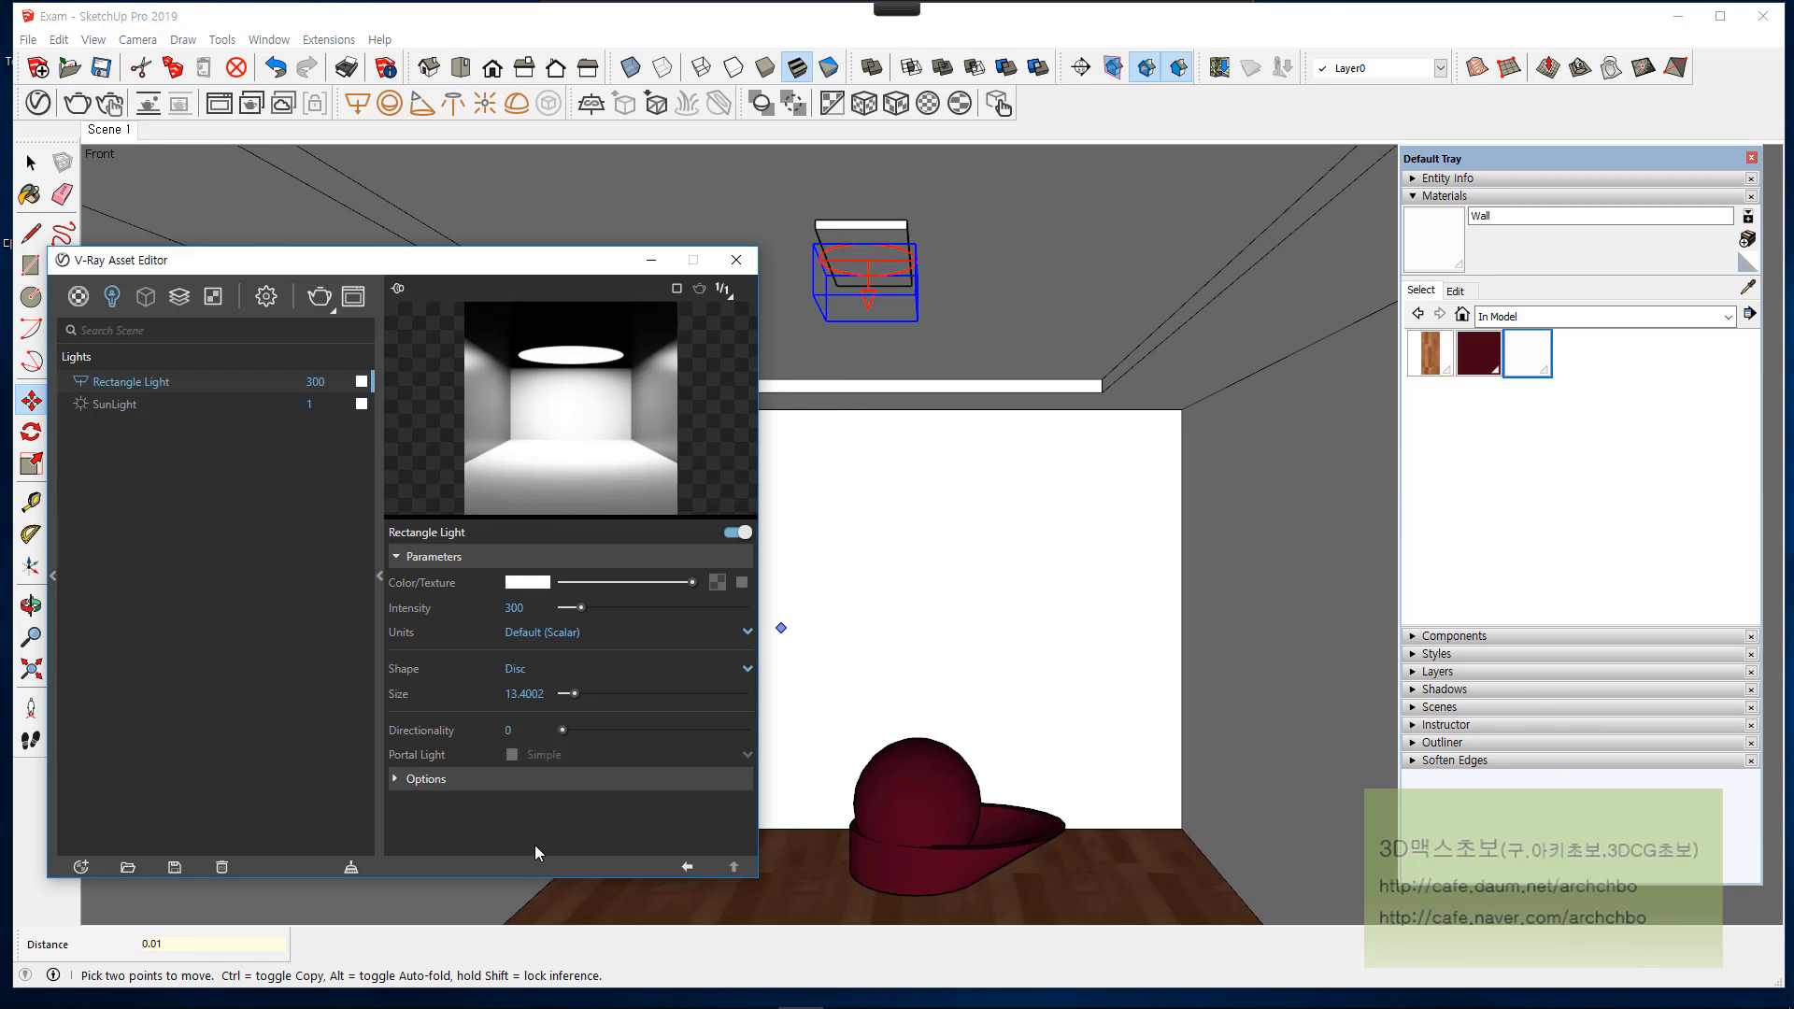
left_click(515, 776)
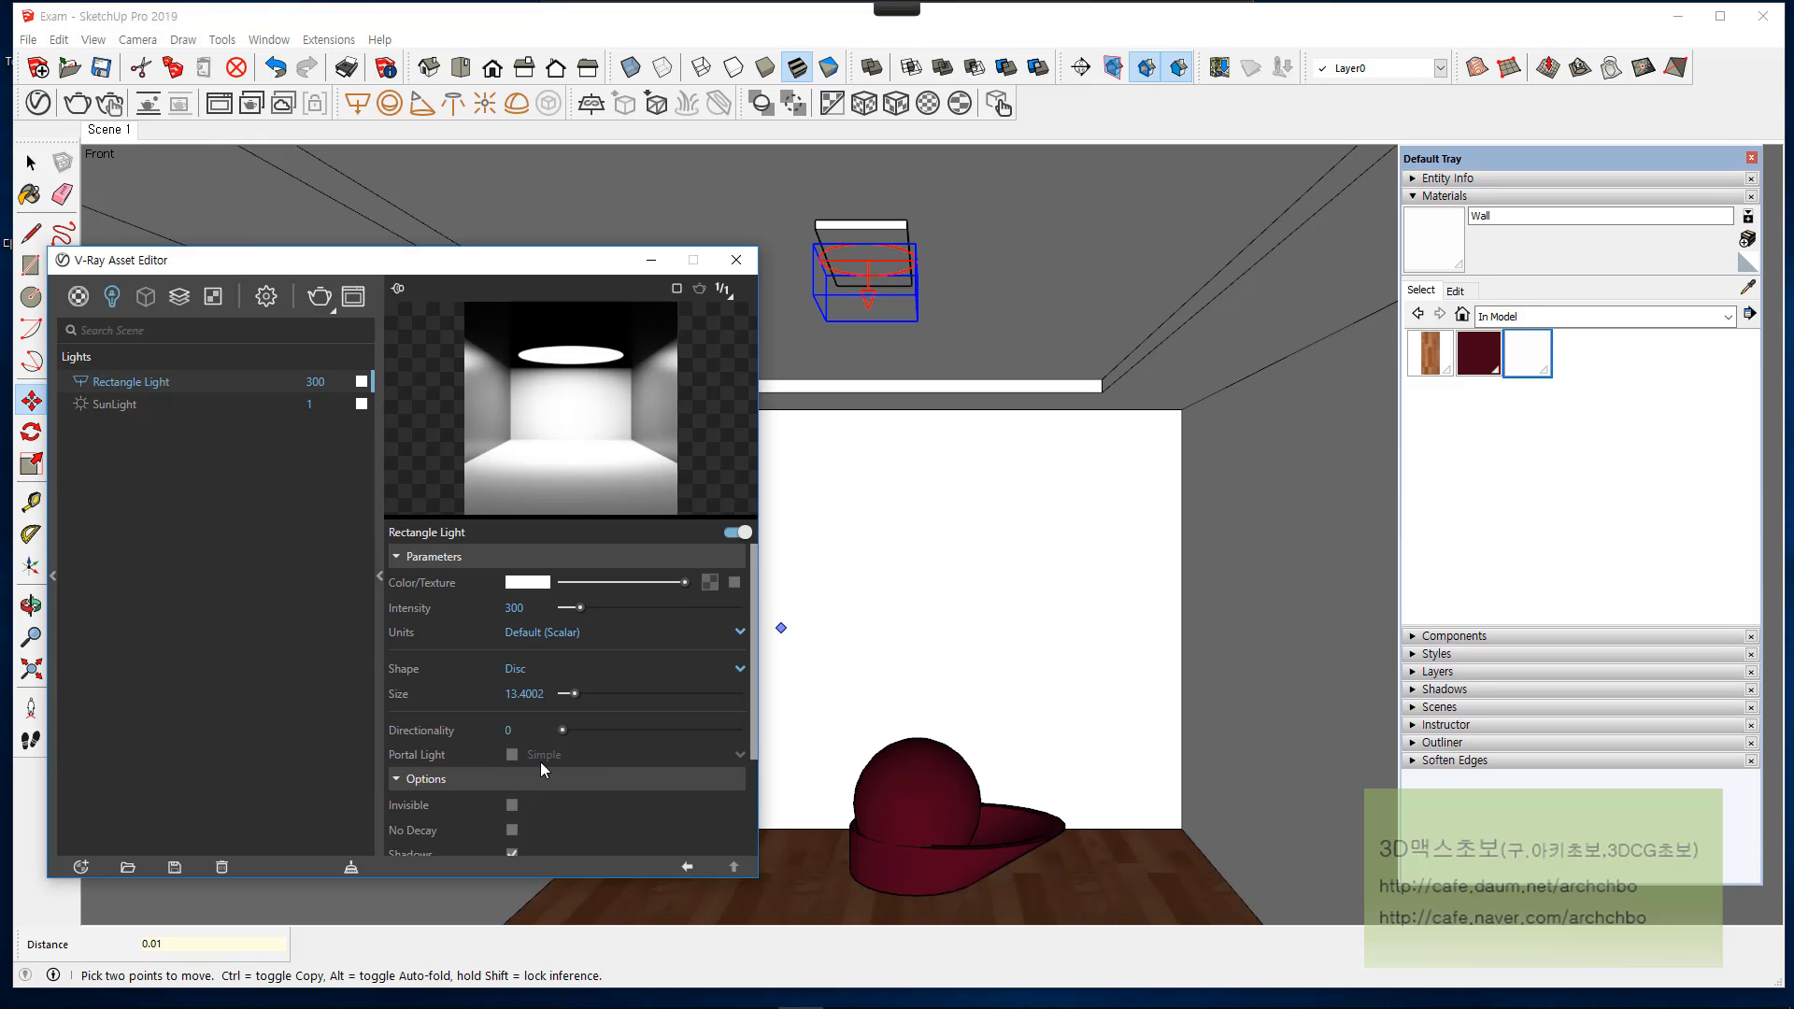
scroll(541, 761, "down", 2)
scroll(591, 598, "up", 3)
left_click(534, 669)
left_click(537, 699)
scroll(504, 696, "down", 3)
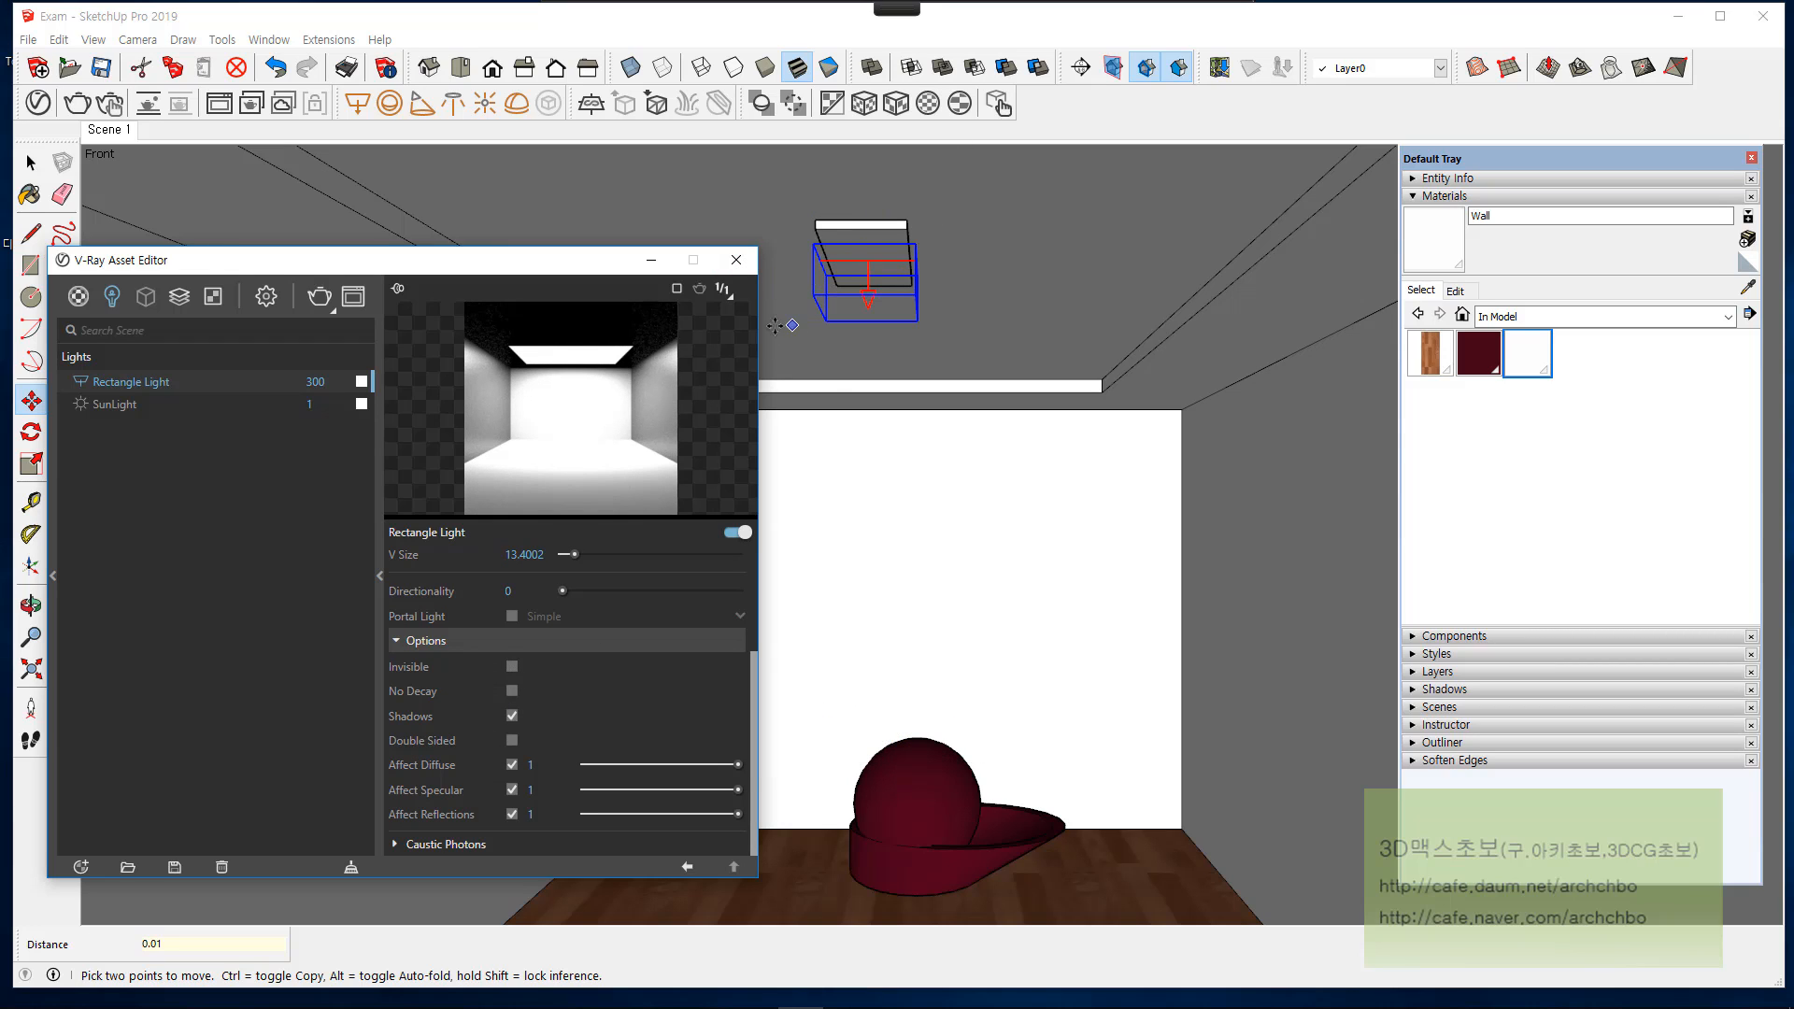
Step: Start a test render and stop it early, and raise the rectangle light's intensity to 600
left_click(319, 296)
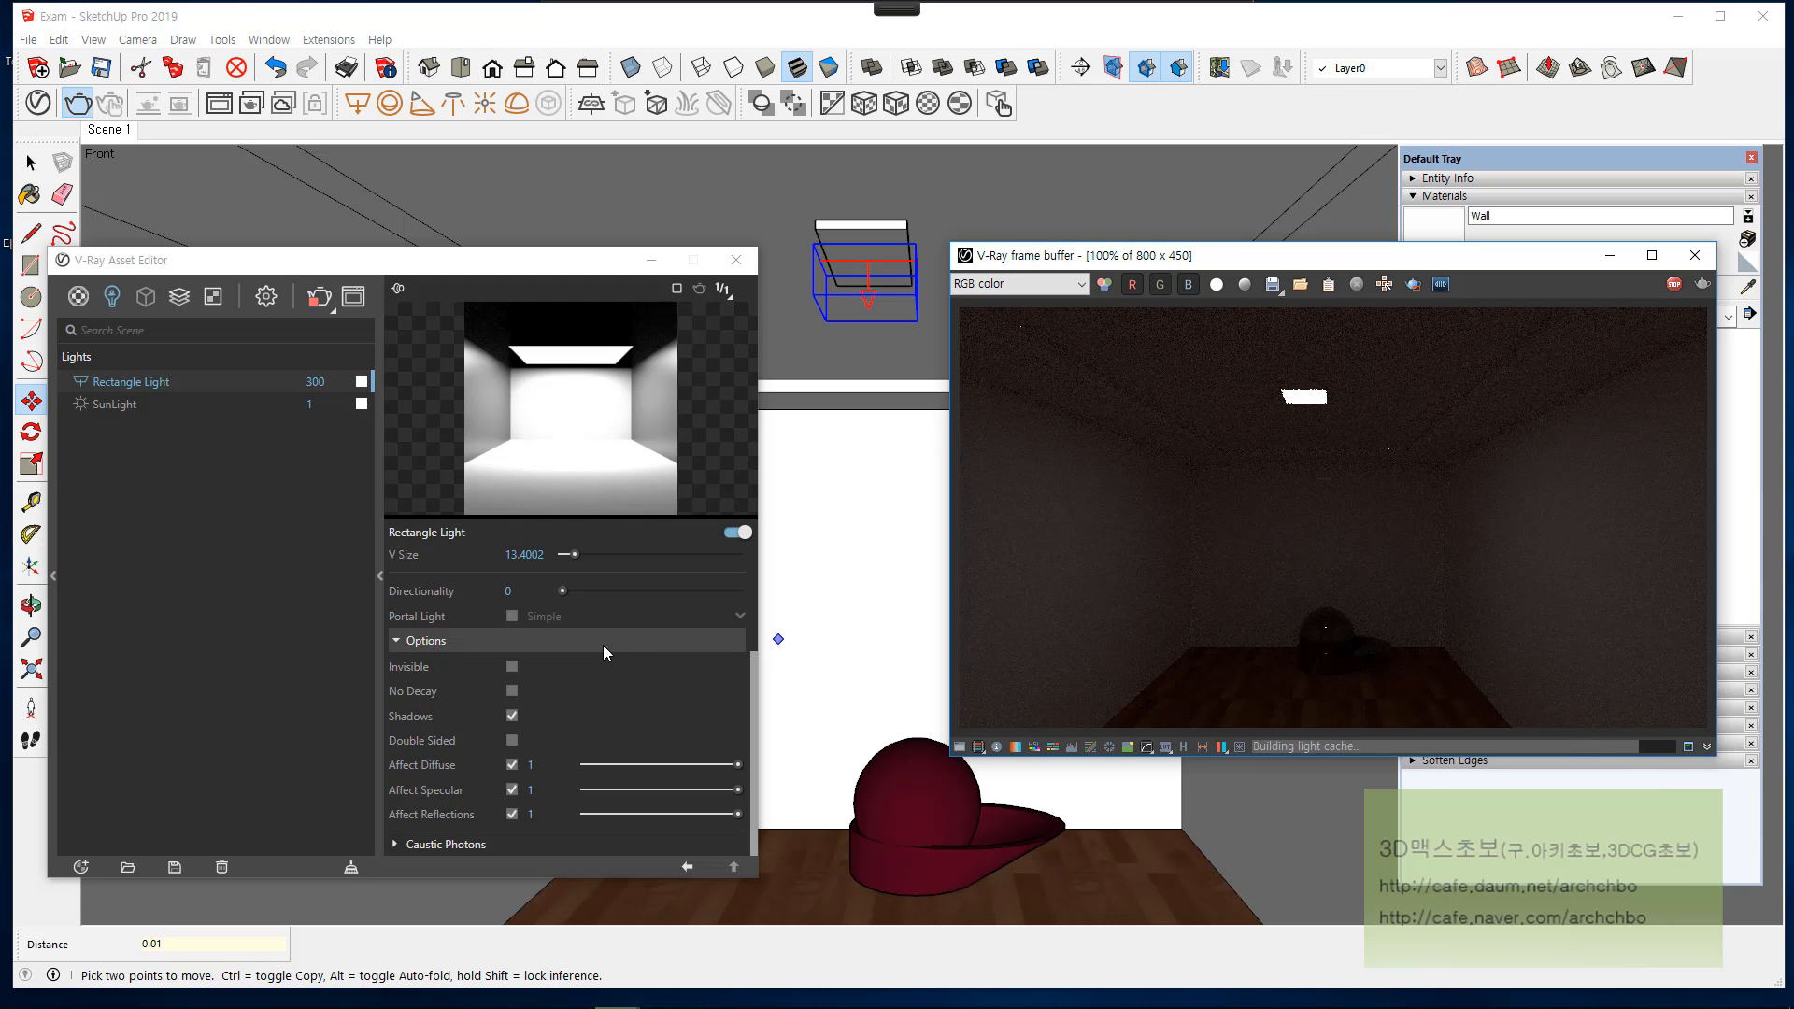
scroll(578, 642, "up", 4)
left_click_drag(539, 608, 428, 589)
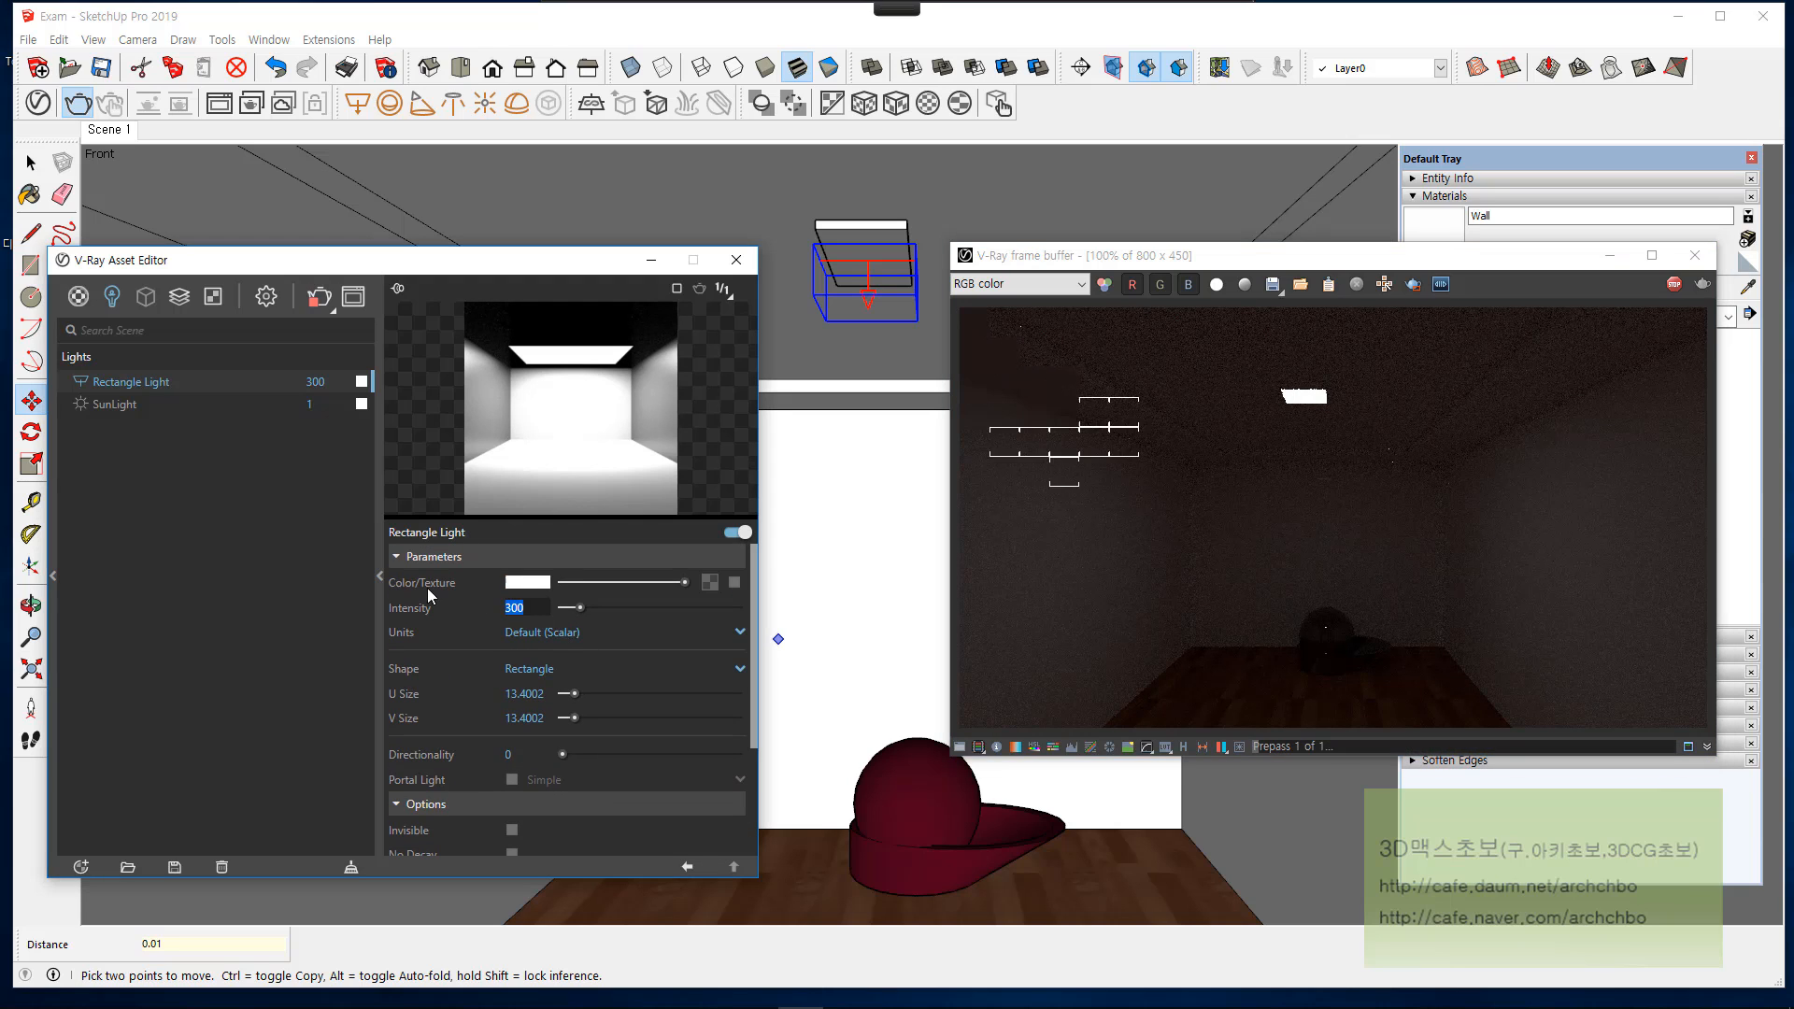
left_click(1677, 285)
left_click(286, 606)
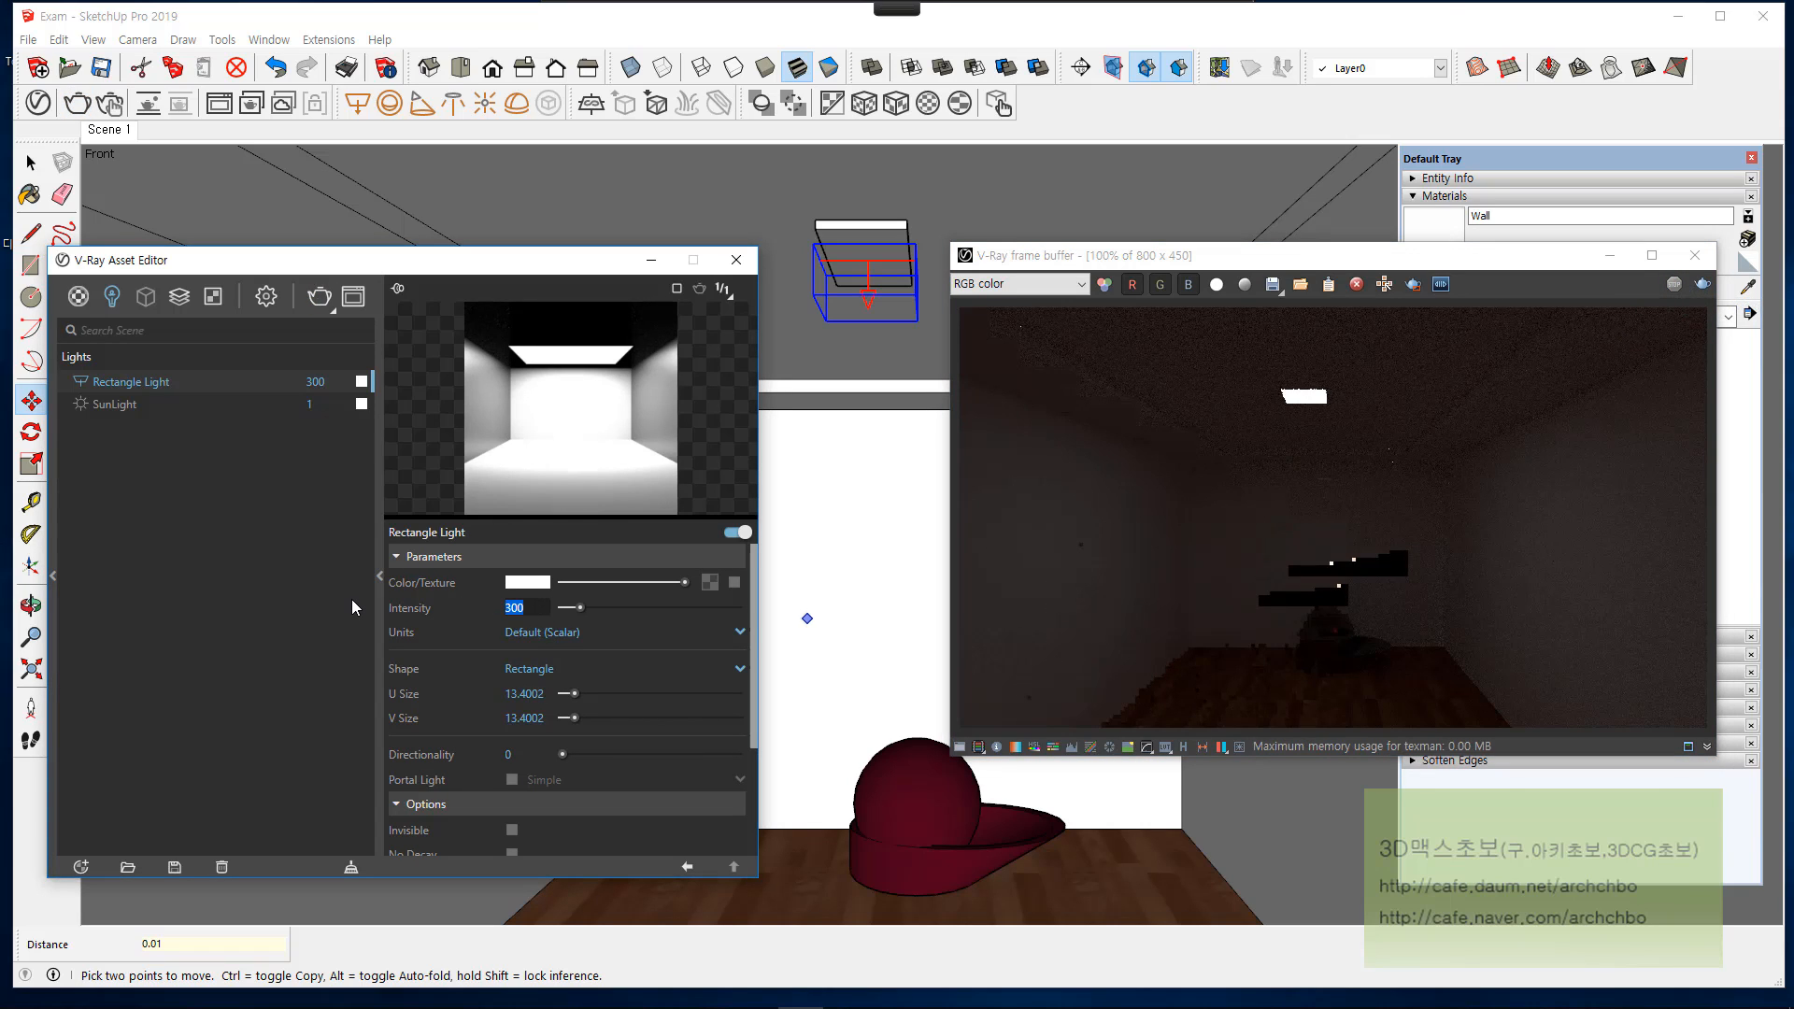
type("600")
key("Return")
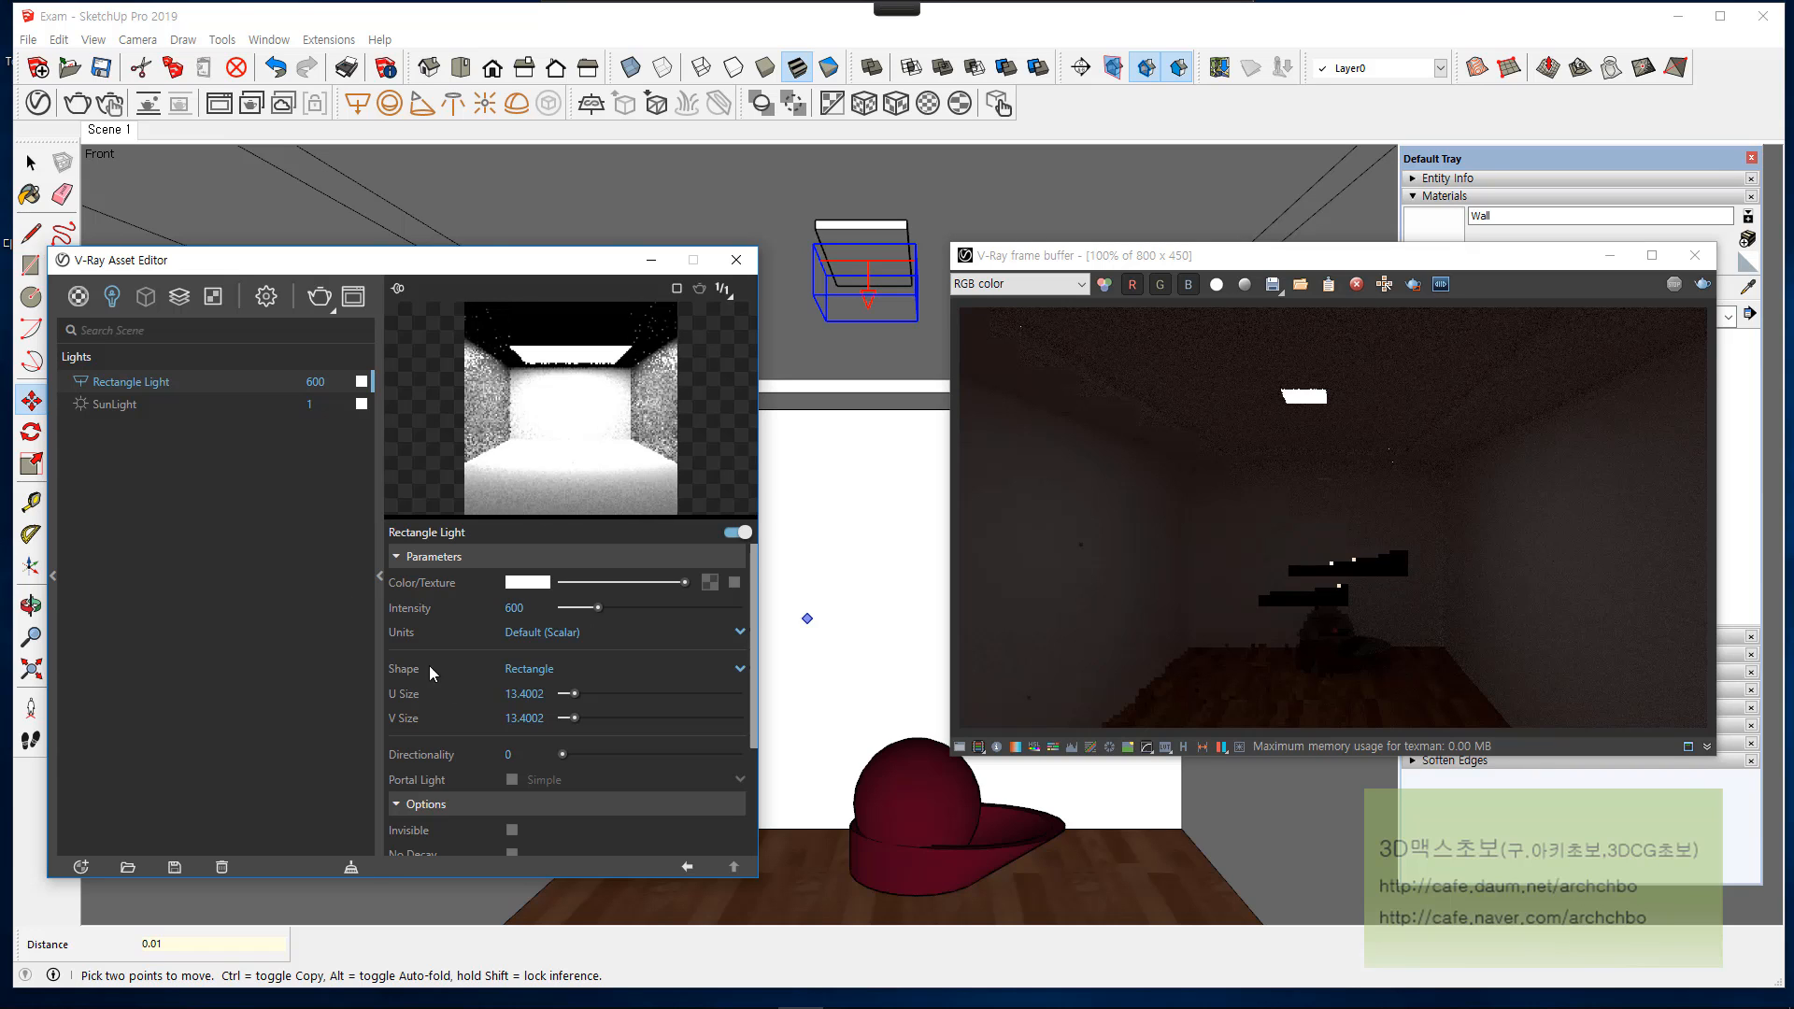
Step: Enable the Invisible option for the rectangle light and render the scene again
scroll(542, 737, "down", 3)
scroll(544, 728, "down", 1)
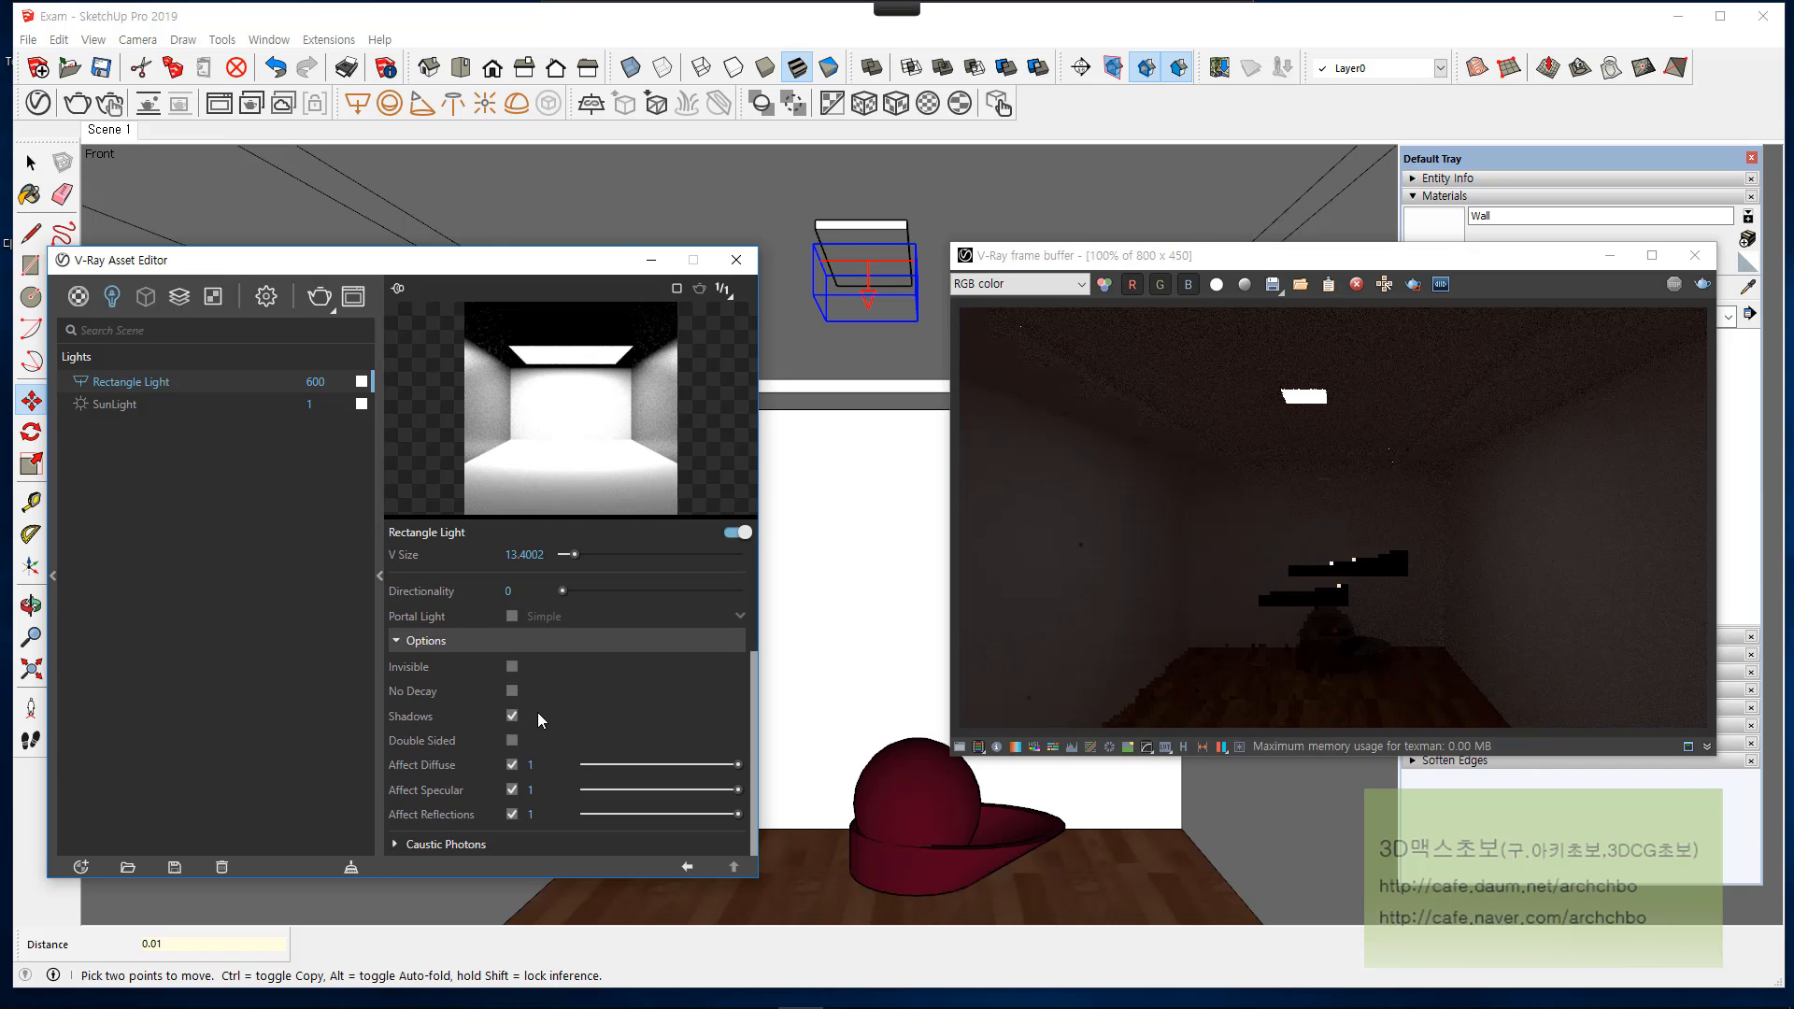
left_click(511, 666)
left_click(1702, 283)
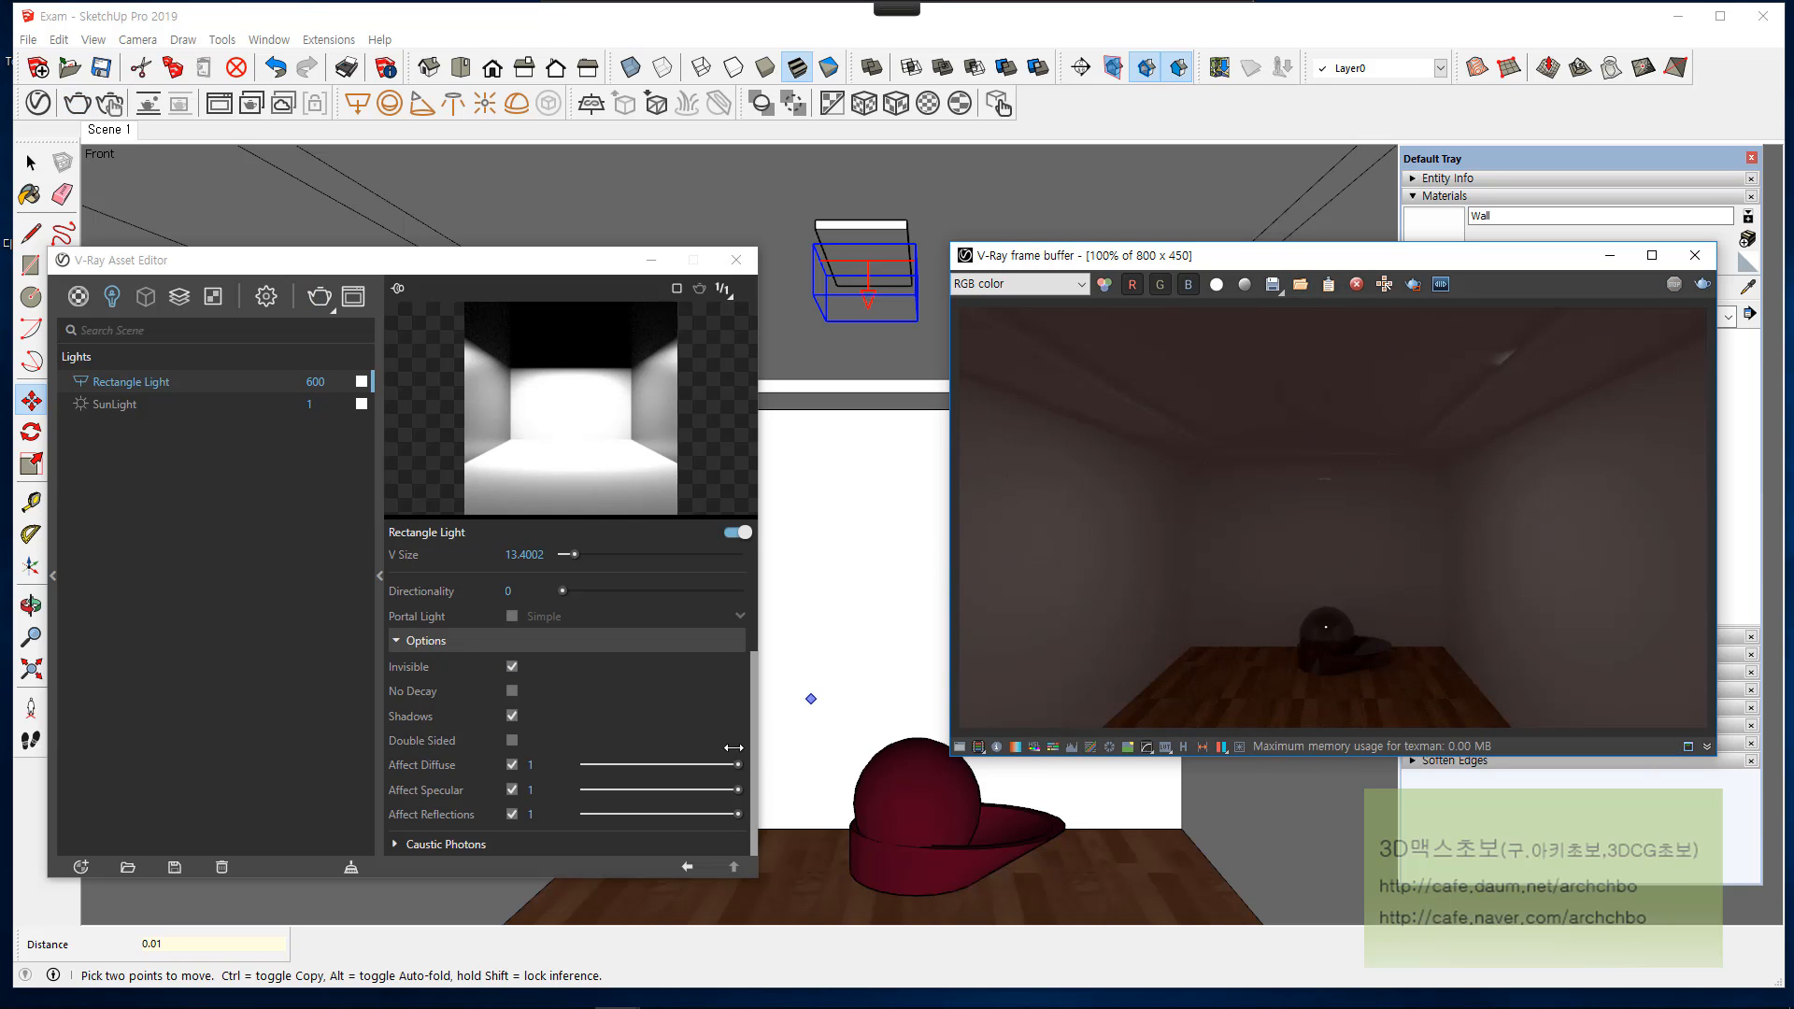
Step: Try the No Decay option on the rectangle light and turn it off again
left_click(515, 692)
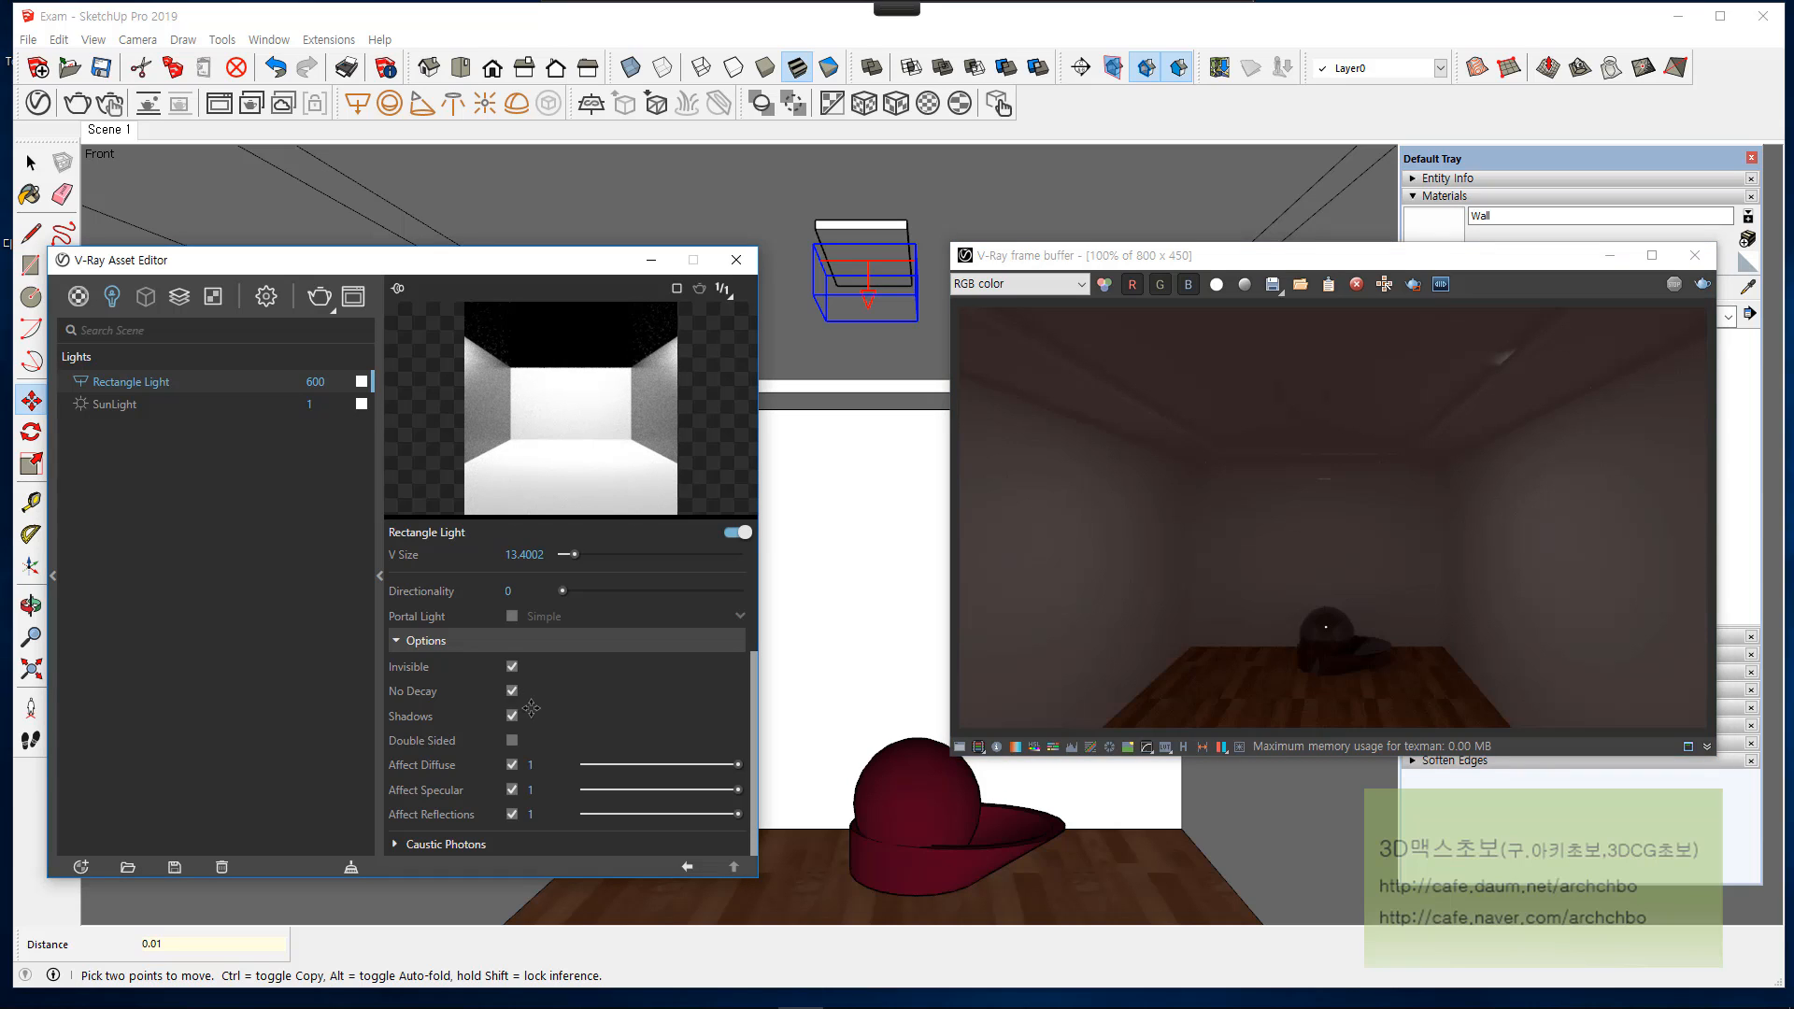
left_click(513, 691)
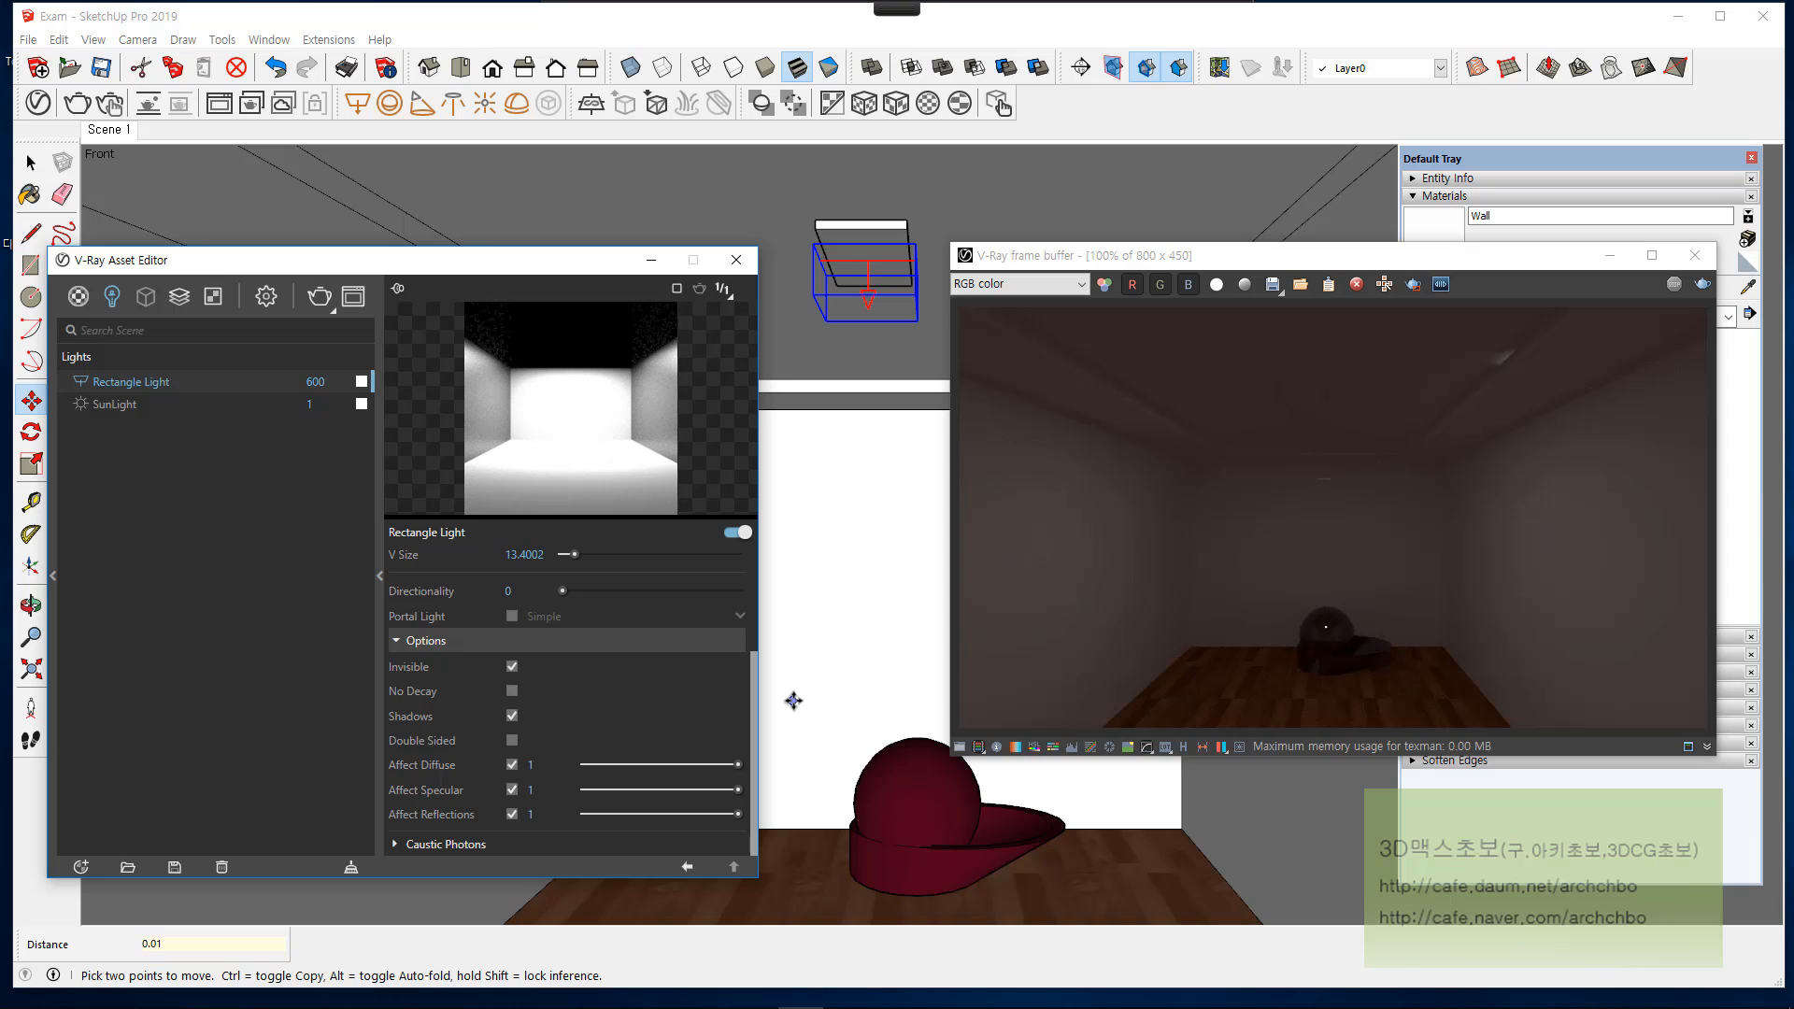
Step: Draw red pen lines between the ceiling light and its No Decay and Shadows options, and mark the light
mouse_move(669, 7)
left_click(624, 26)
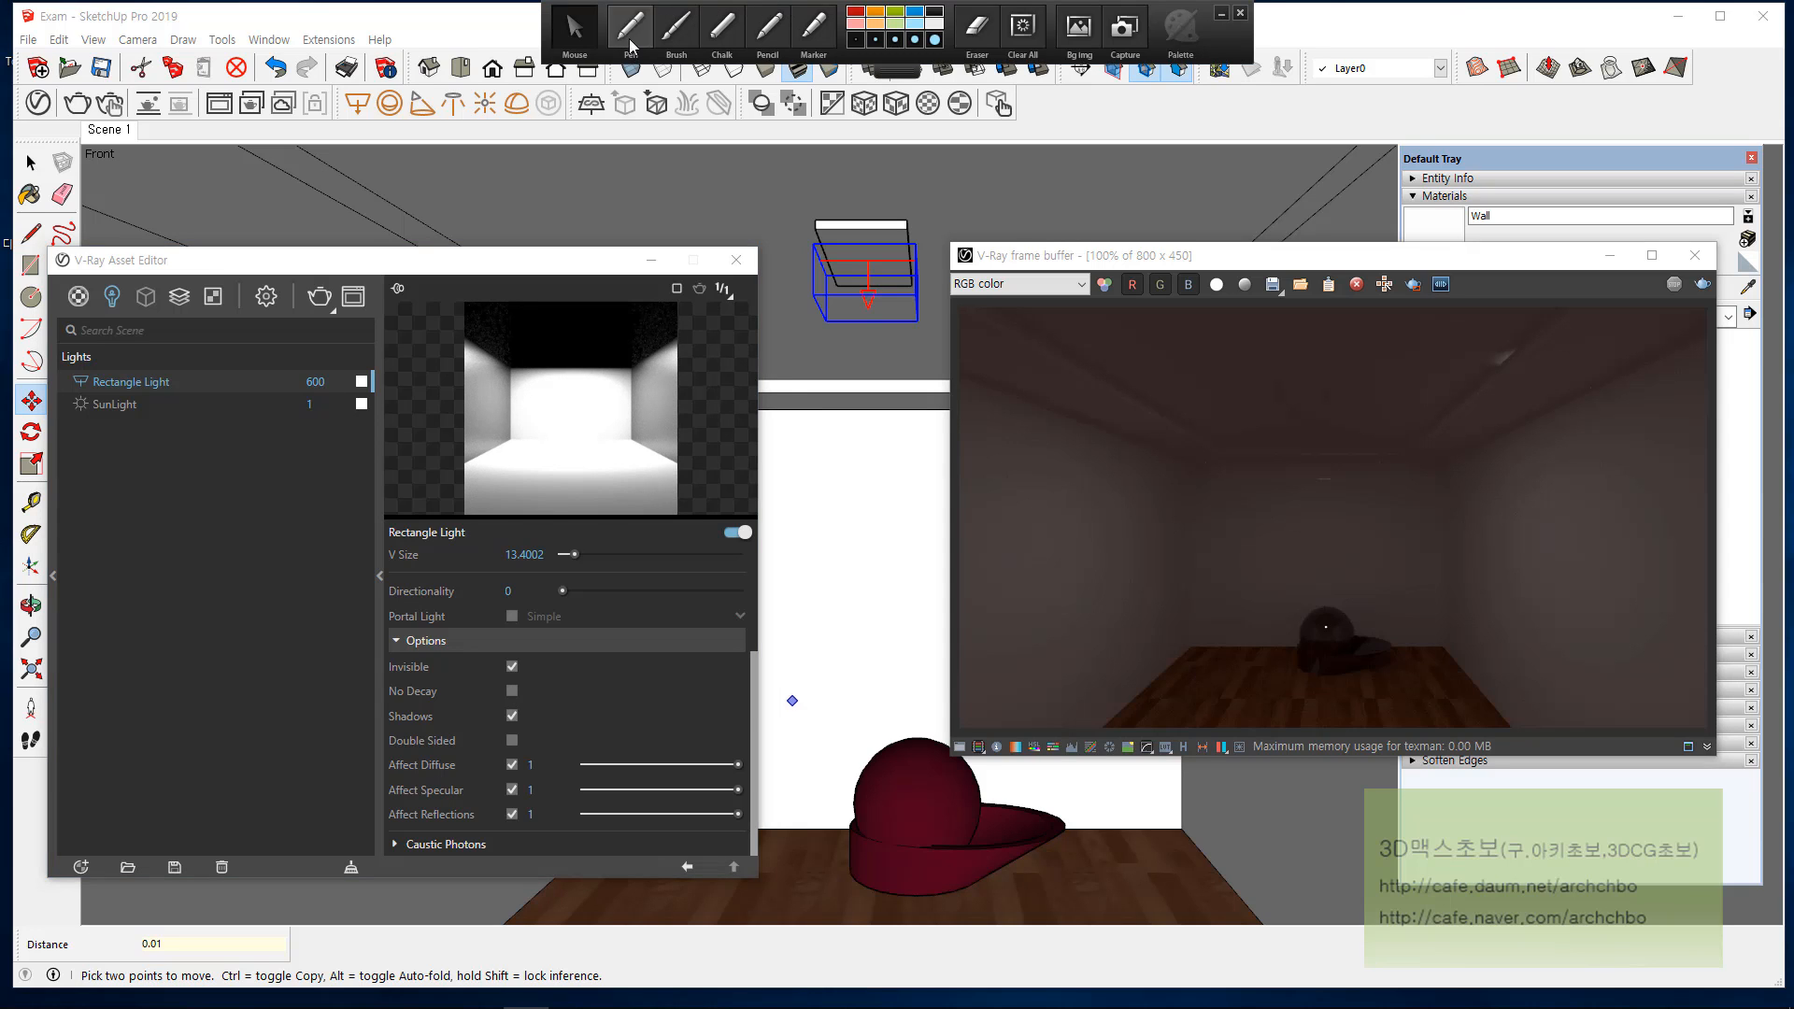
mouse_move(886, 283)
left_mouse_down()
mouse_move(846, 272)
mouse_move(419, 667)
mouse_move(456, 692)
mouse_move(423, 685)
mouse_move(546, 719)
left_mouse_up()
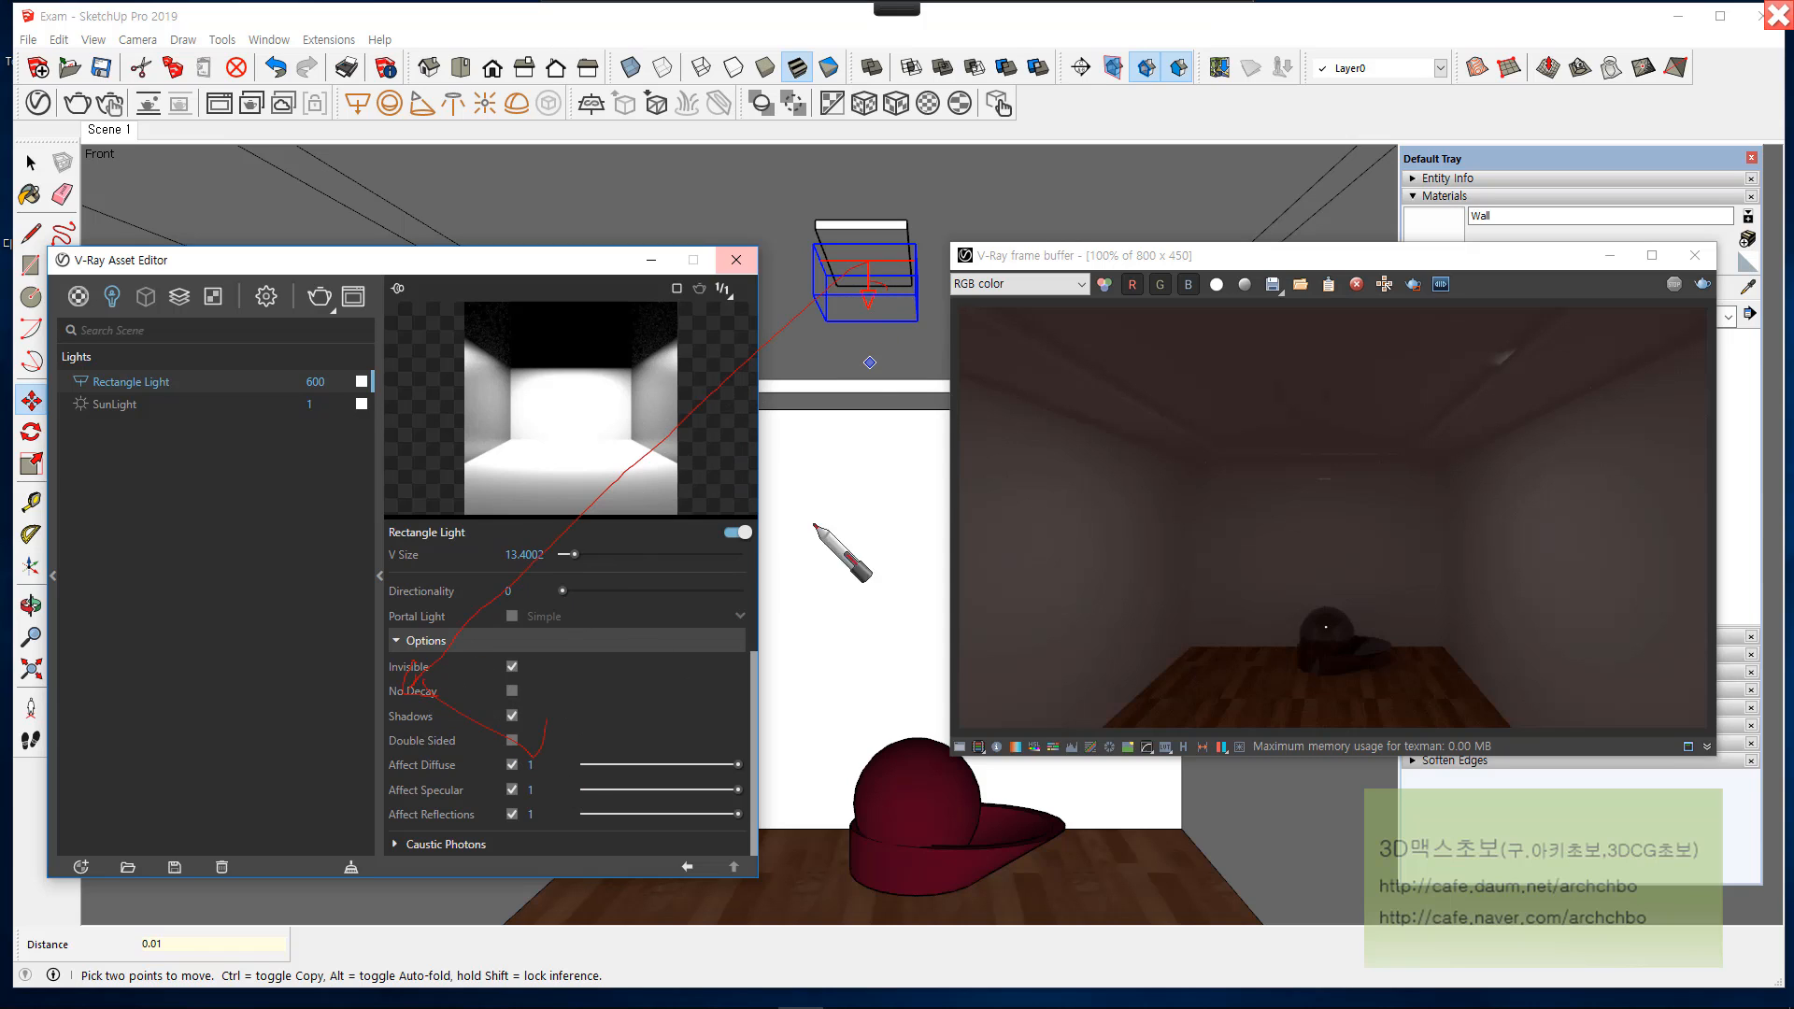
mouse_move(825, 318)
left_mouse_down()
mouse_move(998, 414)
mouse_move(694, 555)
mouse_move(503, 694)
mouse_move(659, 633)
left_mouse_up()
left_click_drag(925, 414, 936, 430)
left_click_drag(882, 231, 912, 265)
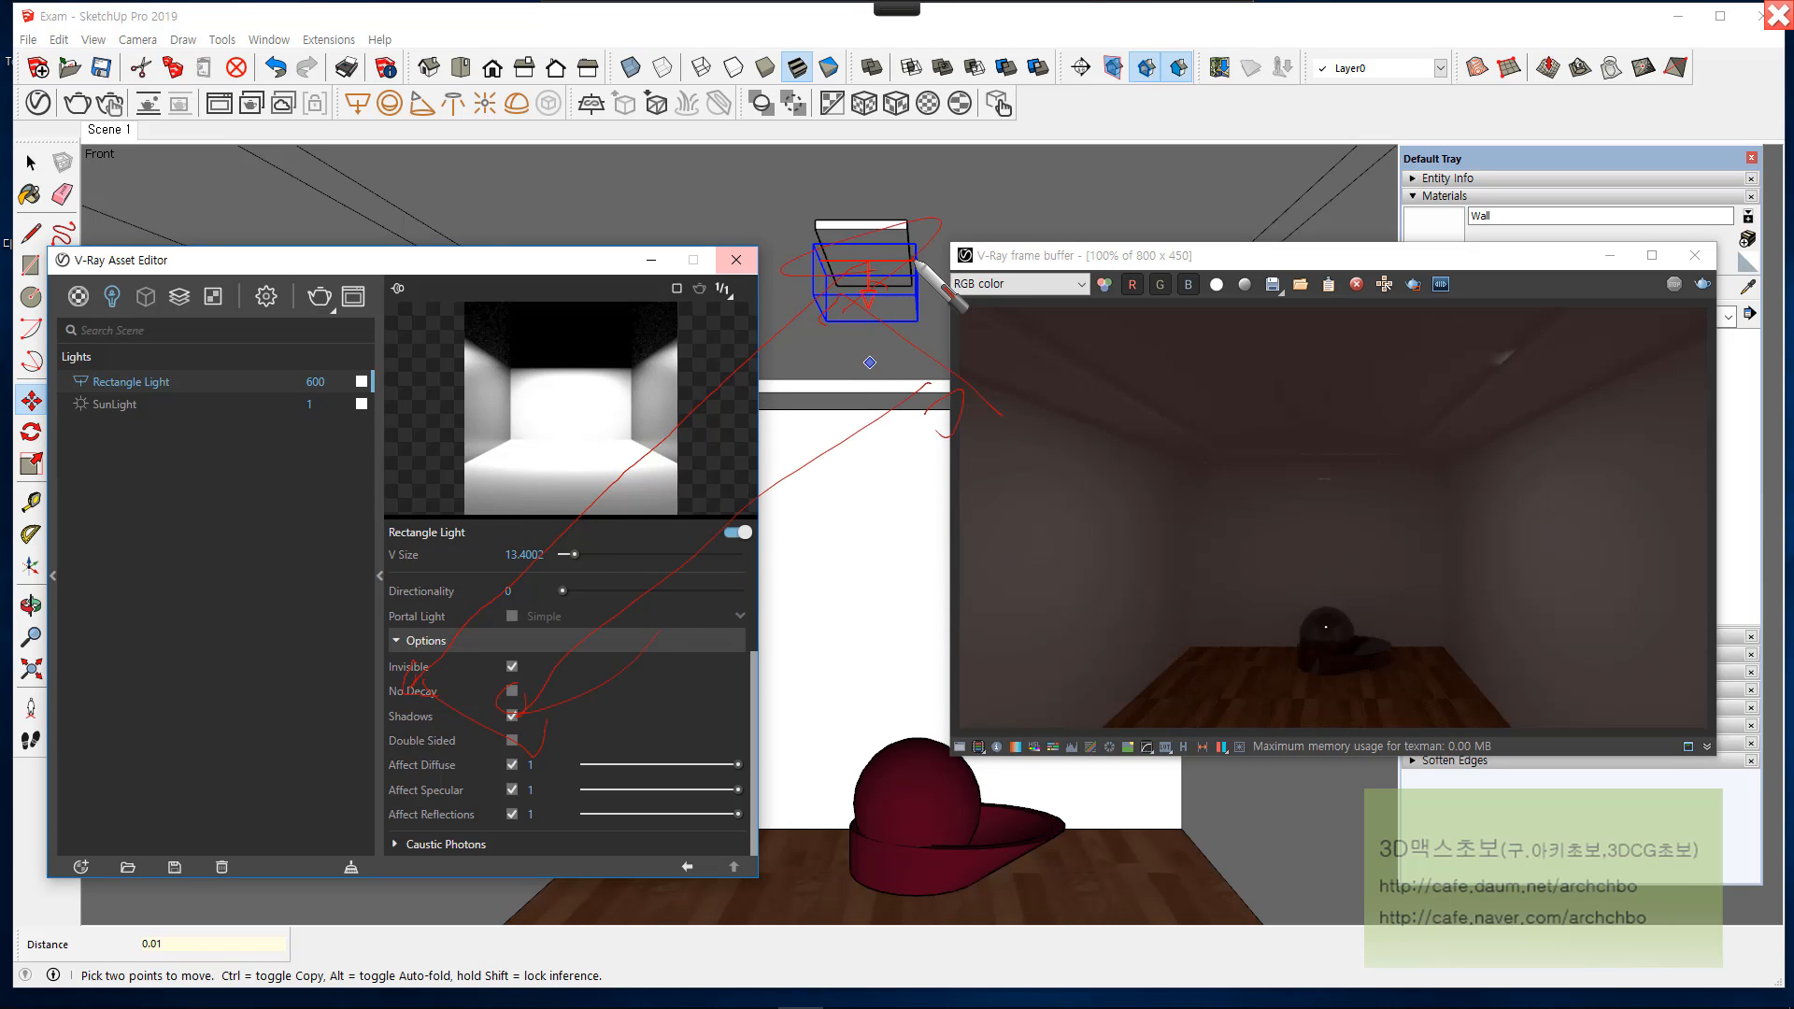
Step: Circle the ceiling light in white pen, draw arrows from it, handwrite notes about decay over the render, and leave pen mode
mouse_move(1039, 4)
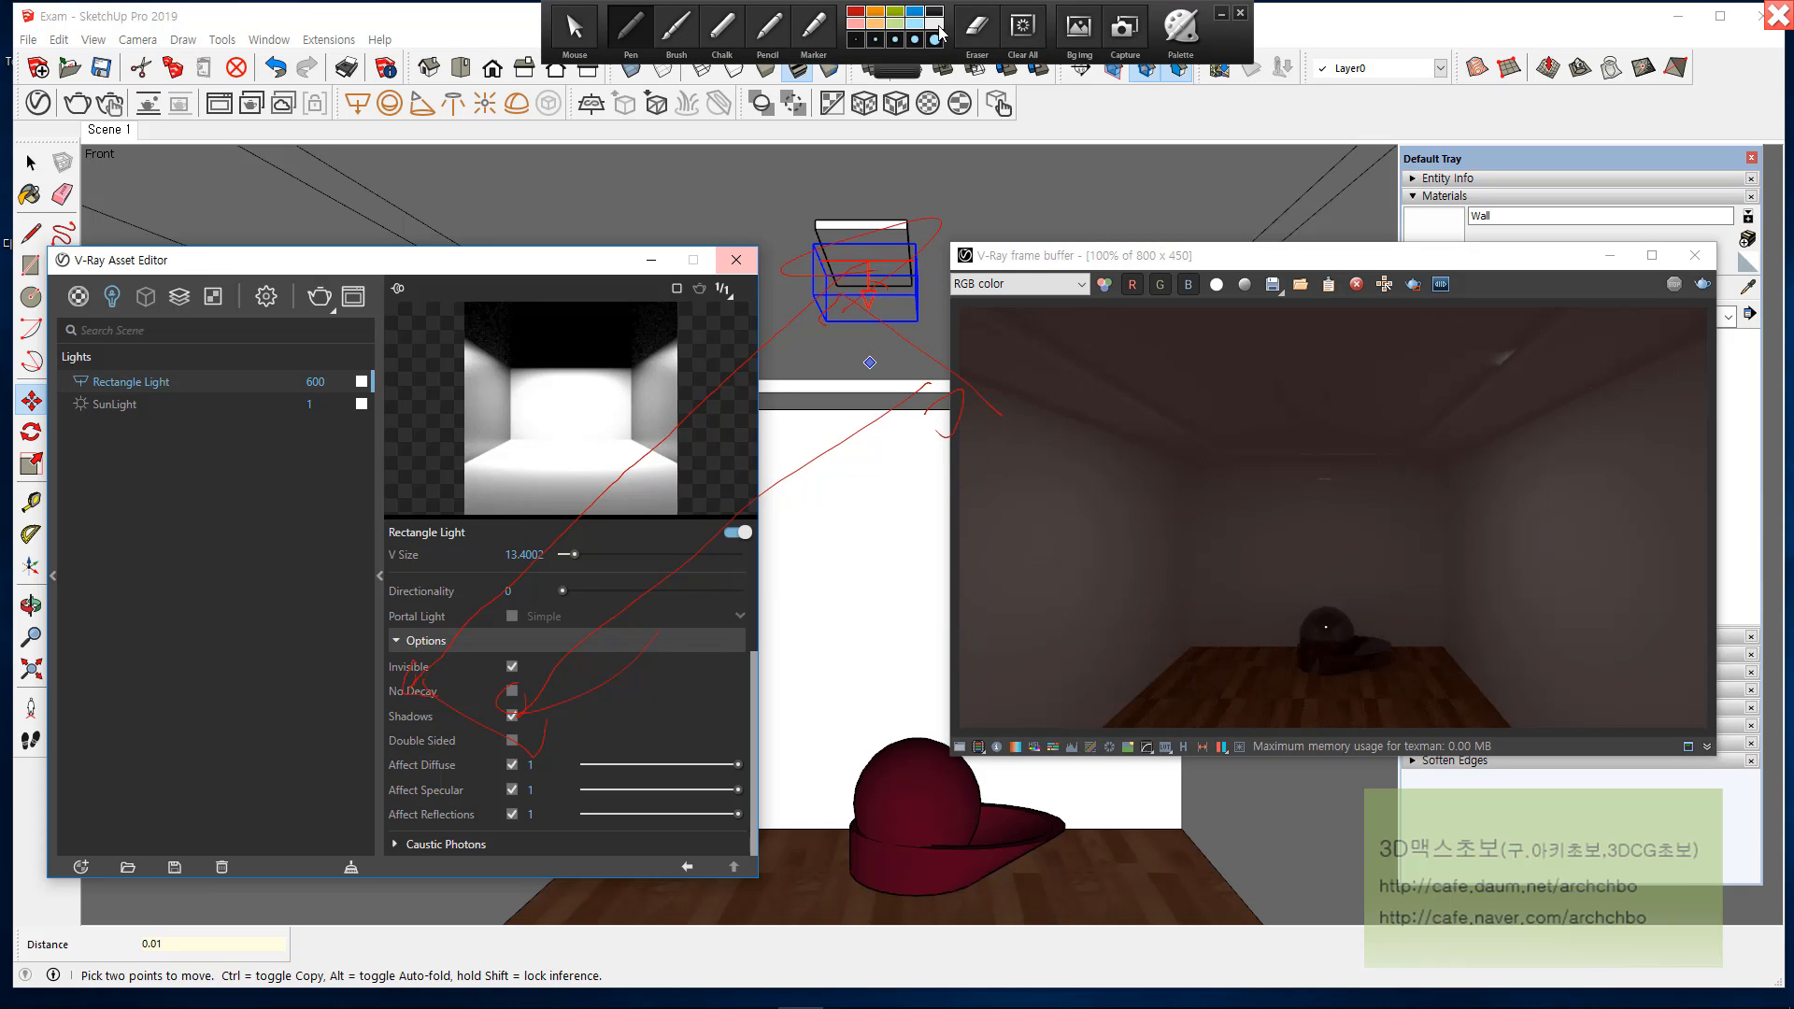
left_click(938, 26)
mouse_move(869, 272)
left_mouse_down()
mouse_move(845, 280)
mouse_move(1015, 397)
left_mouse_up()
mouse_move(1039, 371)
left_mouse_down()
mouse_move(1085, 379)
mouse_move(1073, 400)
left_mouse_up()
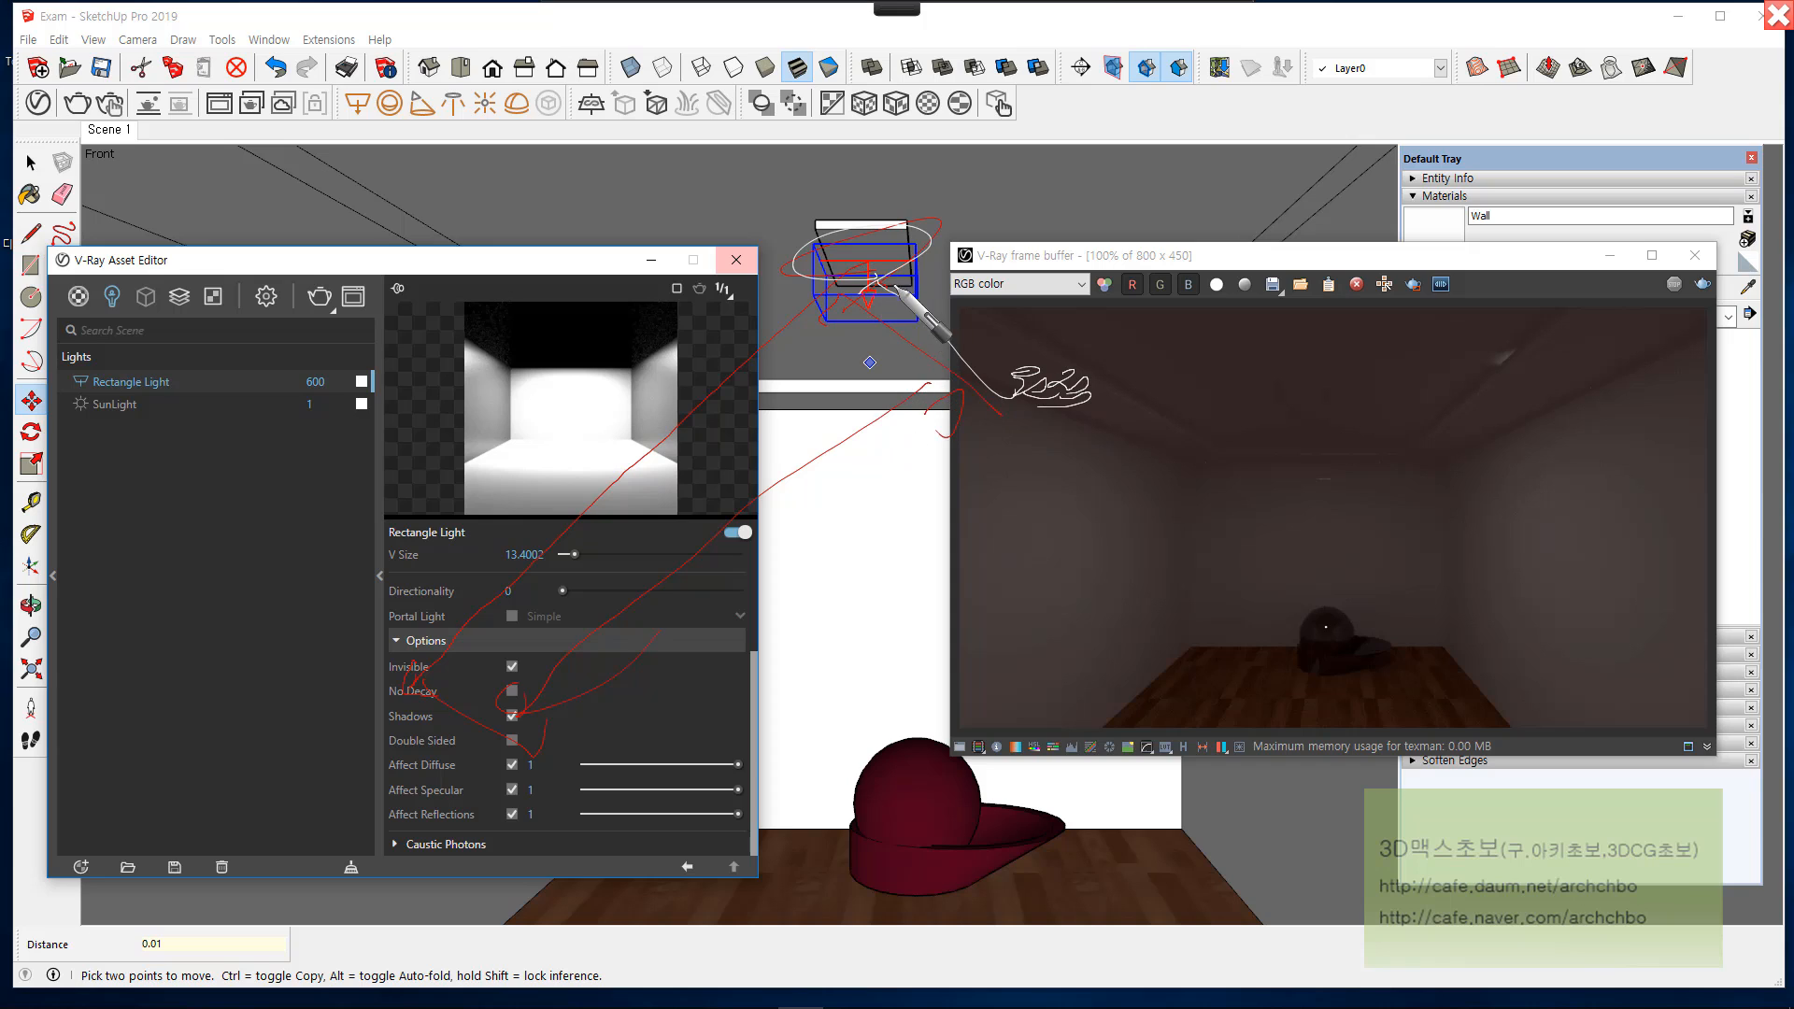
mouse_move(895, 288)
left_mouse_down()
mouse_move(879, 276)
mouse_move(349, 713)
left_mouse_up()
left_click_drag(344, 680, 403, 722)
mouse_move(1035, 486)
left_mouse_down()
mouse_move(1273, 501)
mouse_move(1321, 480)
mouse_move(1351, 504)
mouse_move(1556, 431)
mouse_move(1591, 459)
mouse_move(1566, 542)
left_mouse_up()
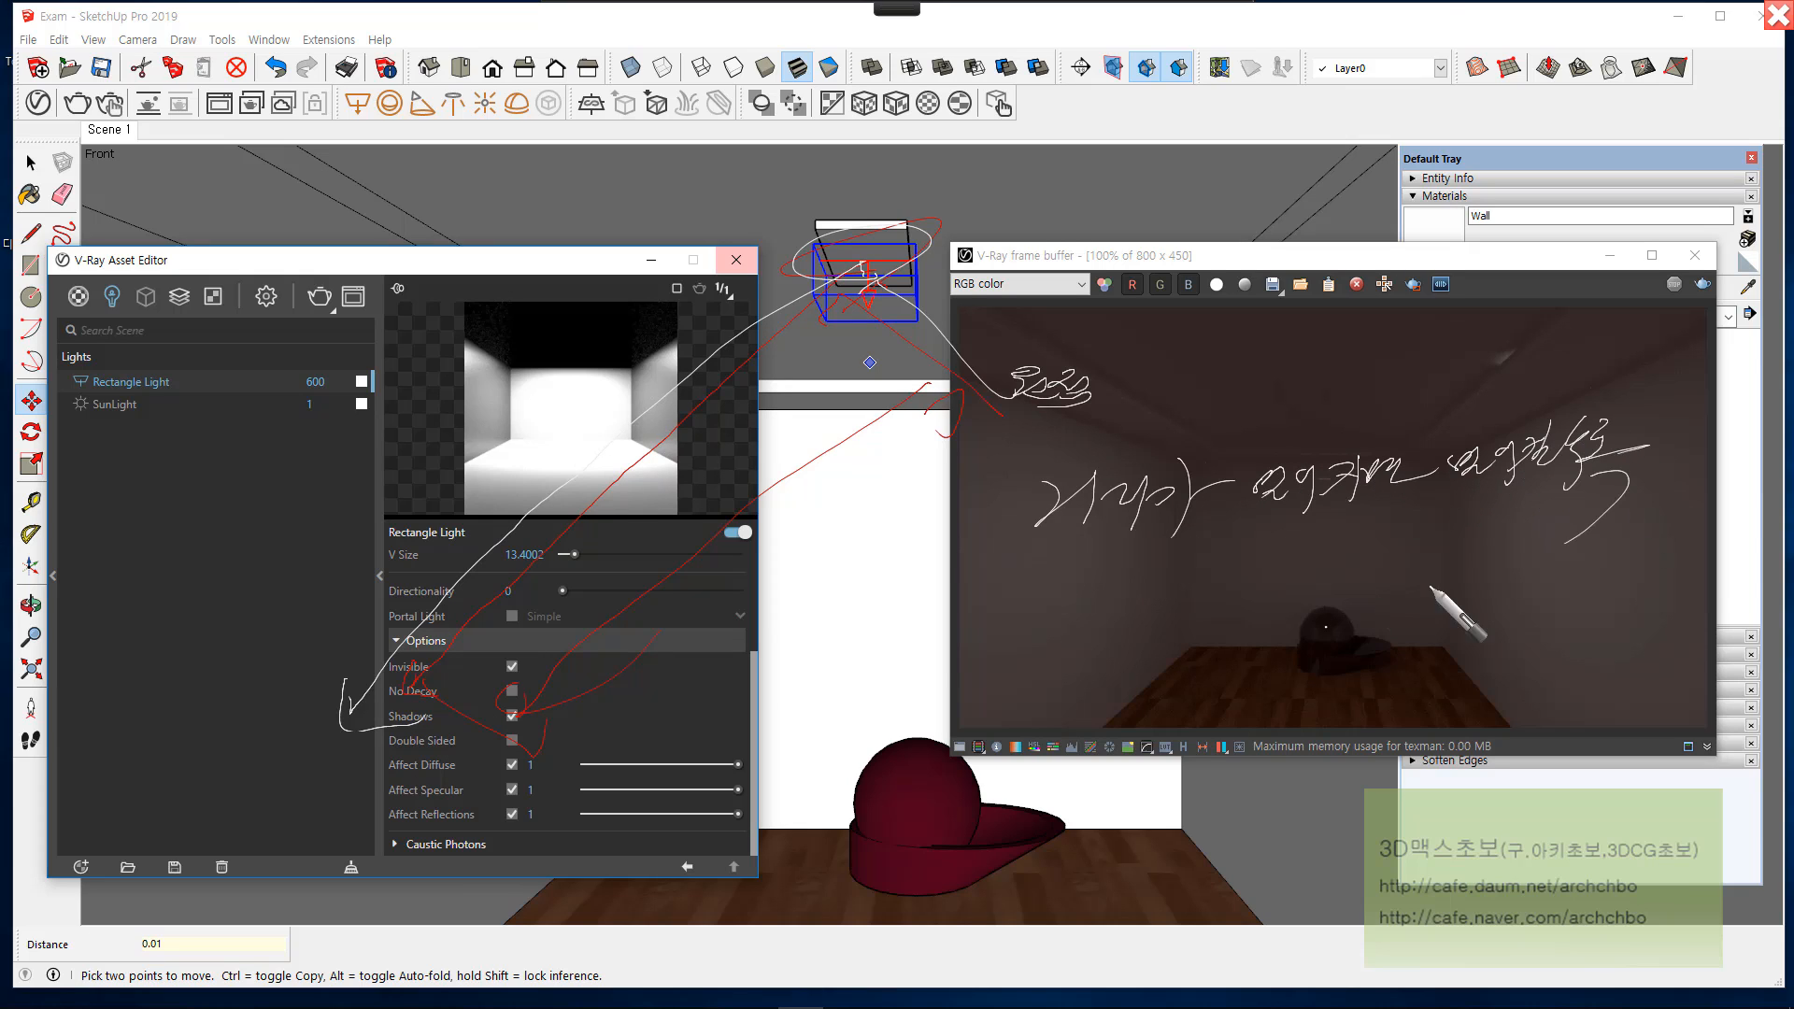
mouse_move(1098, 571)
left_mouse_down()
mouse_move(1110, 600)
mouse_move(1147, 598)
mouse_move(1178, 566)
mouse_move(1289, 619)
mouse_move(1349, 573)
mouse_move(1495, 523)
mouse_move(1451, 573)
mouse_move(1575, 575)
mouse_move(1644, 533)
mouse_move(1407, 687)
mouse_move(1517, 660)
mouse_move(1682, 671)
mouse_move(1652, 657)
left_mouse_up()
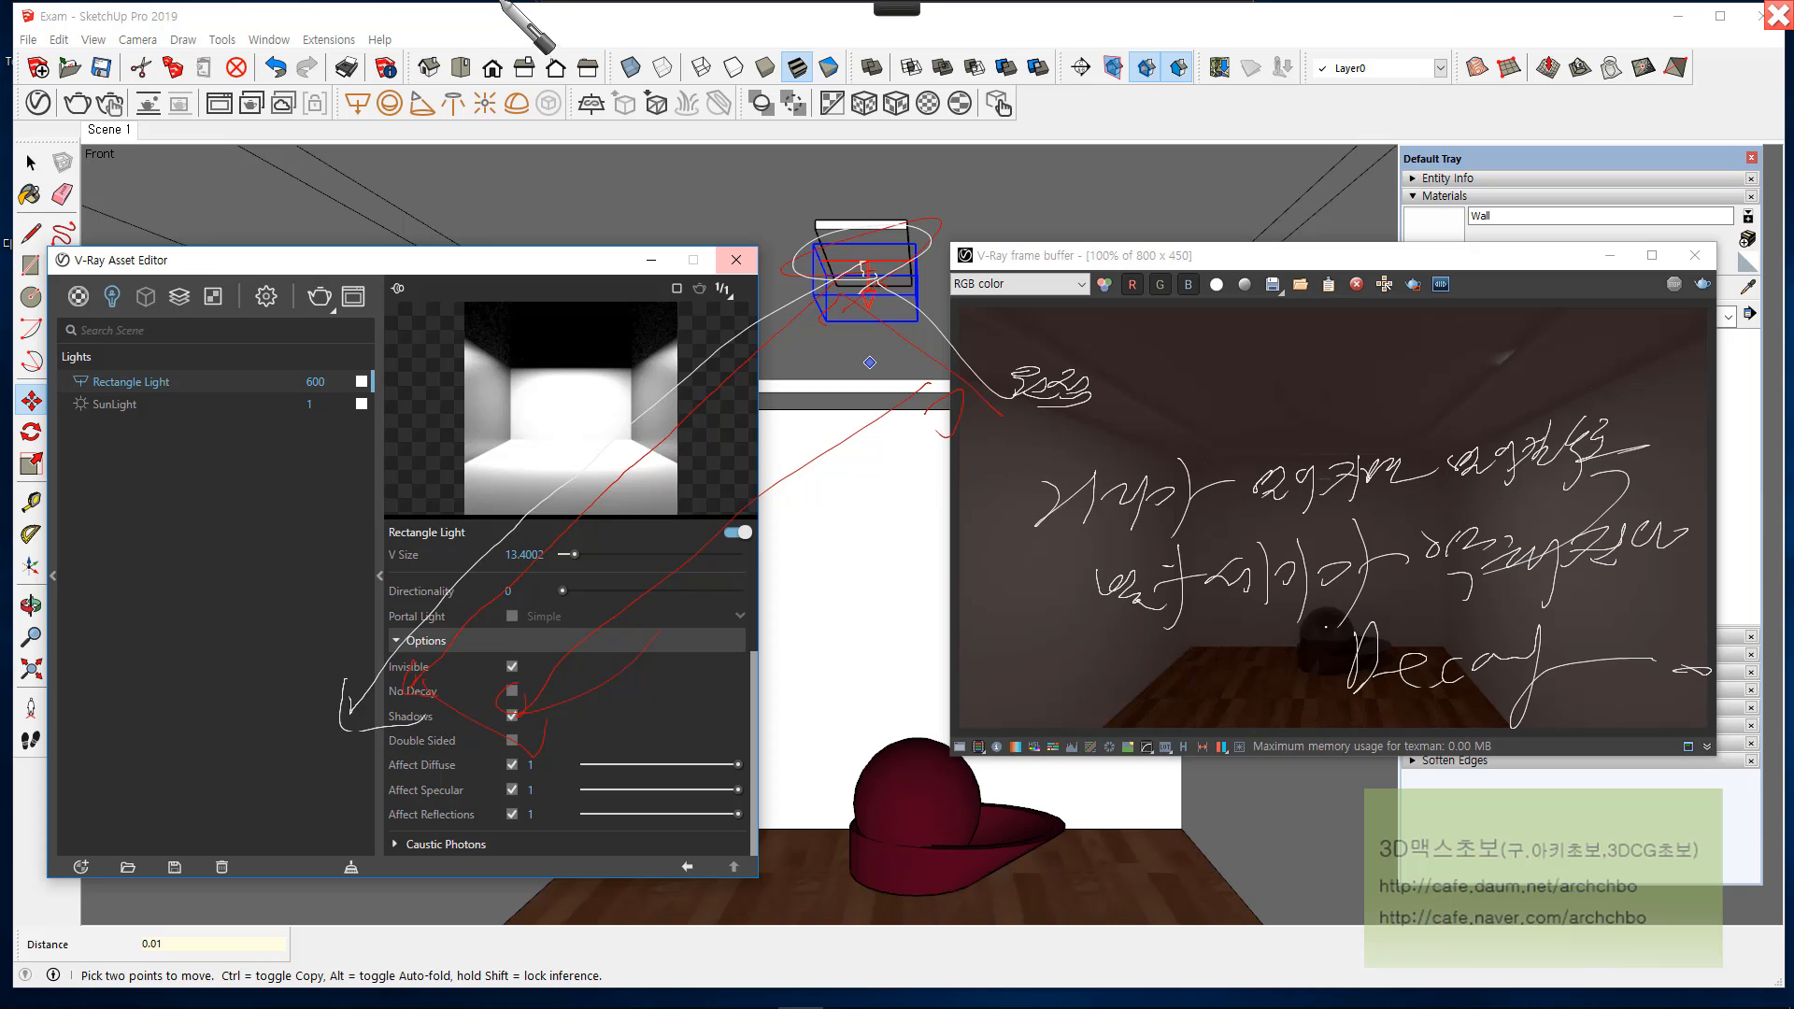
left_click(573, 26)
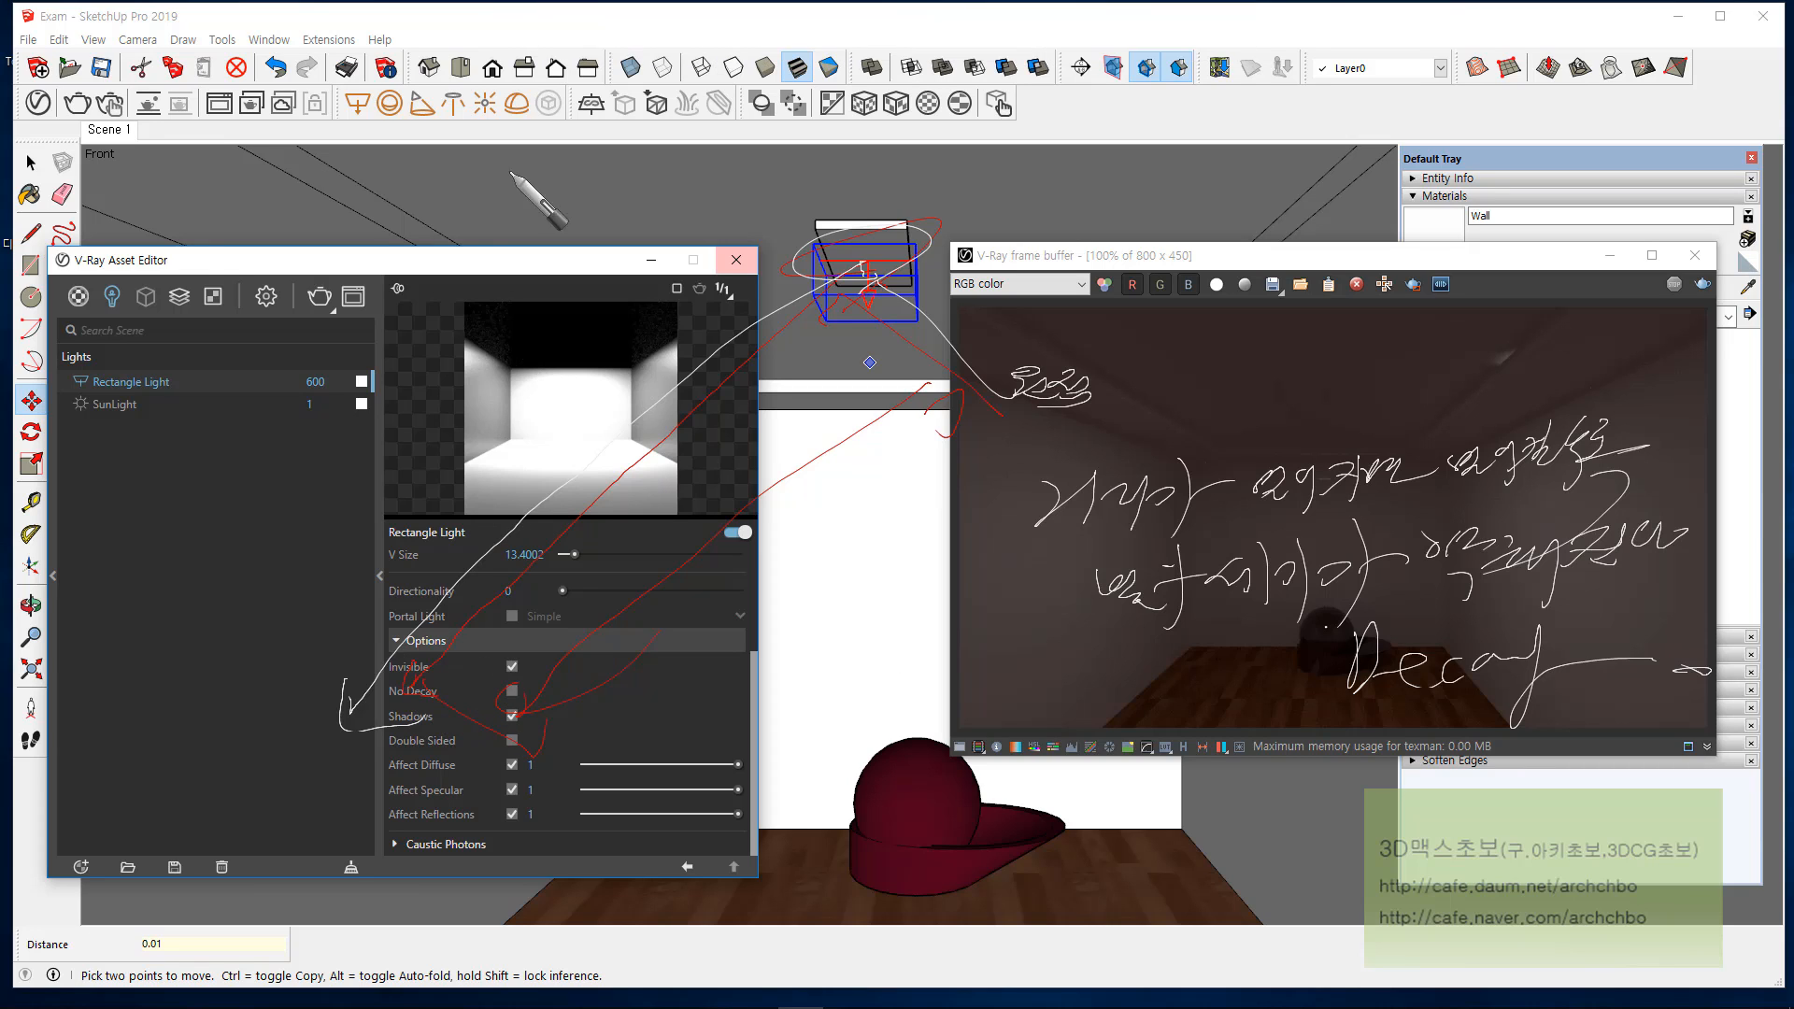
Step: Switch the rectangle light's No Decay option on and back off to compare the preview
left_click(512, 692)
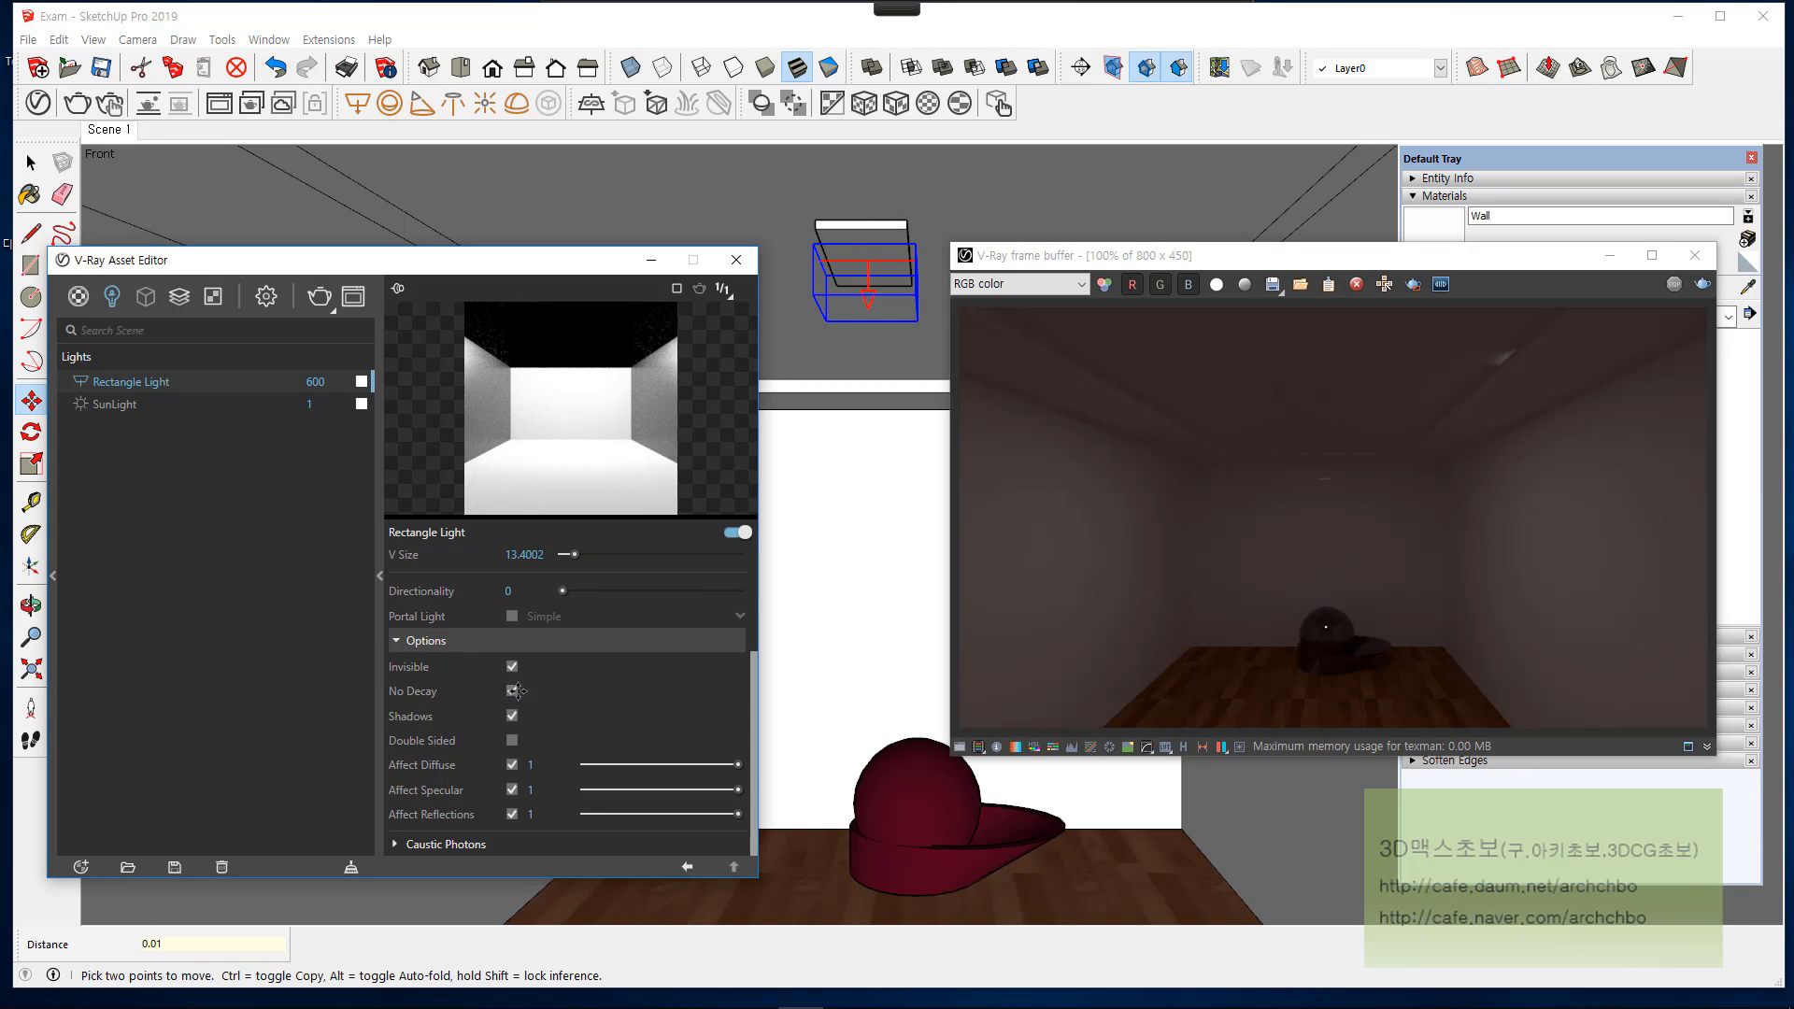
left_click(512, 692)
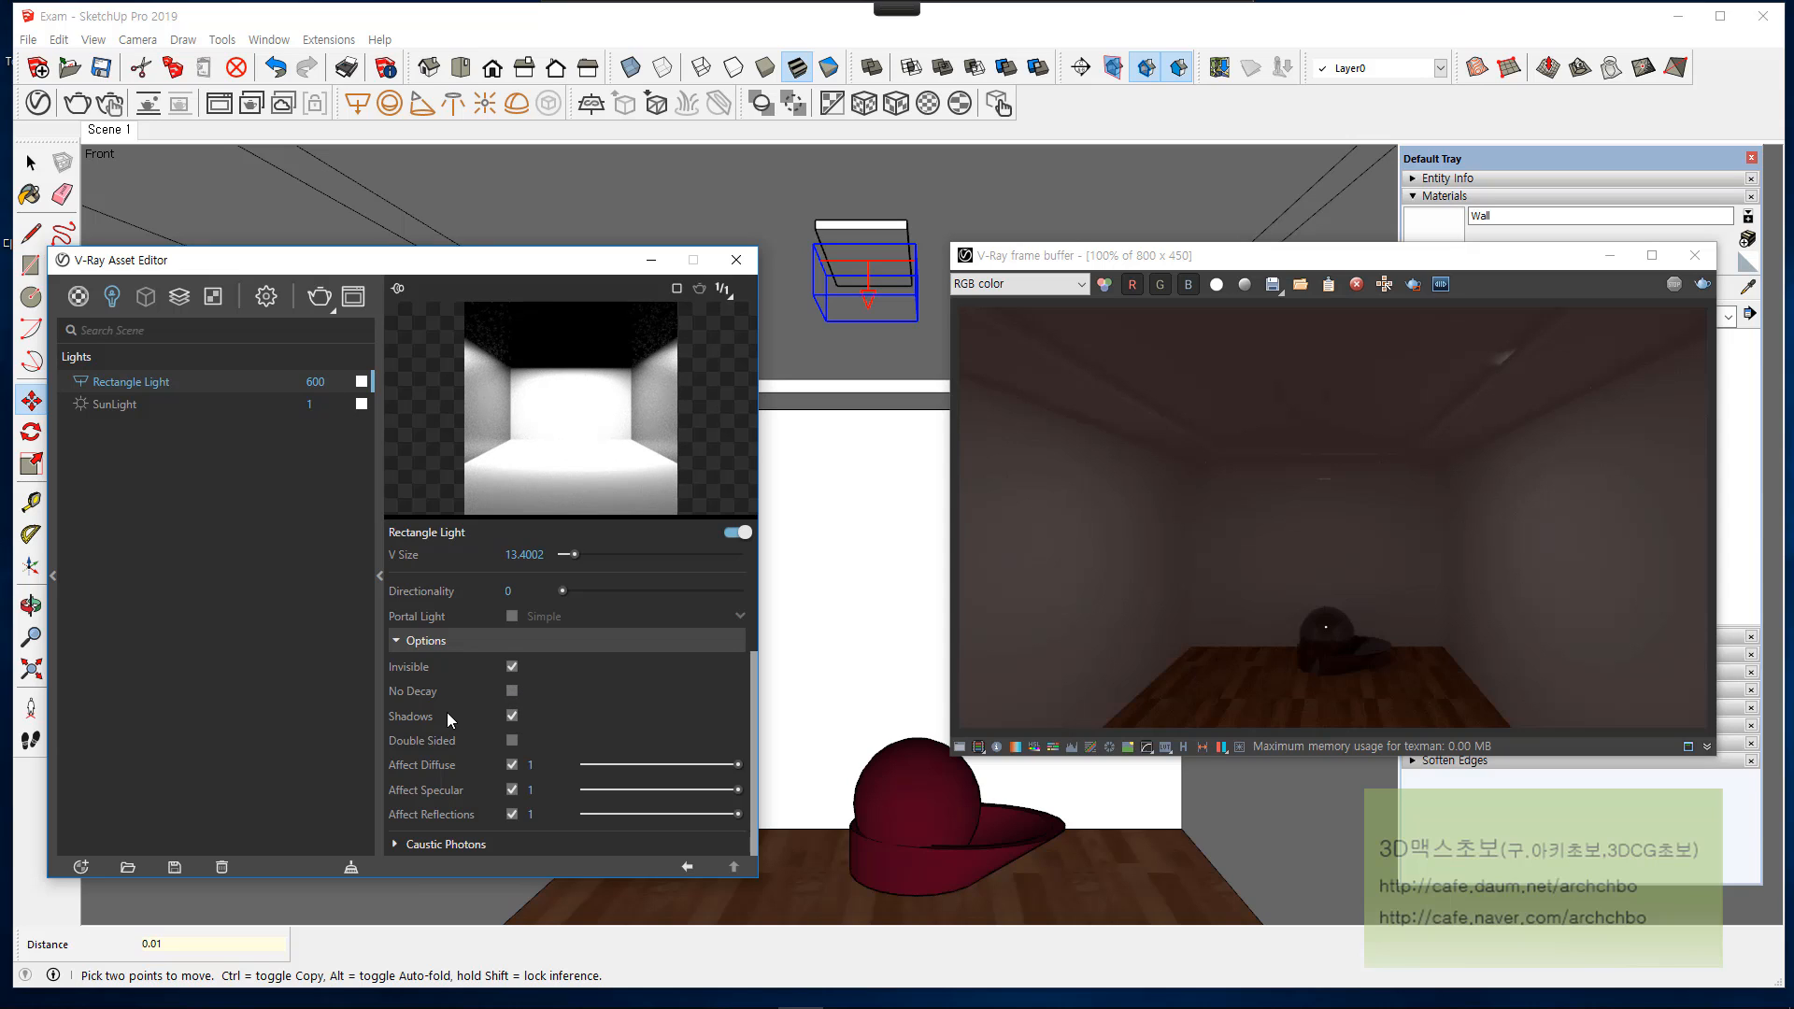
Step: Move the rectangle light about 896 mm straight down from the ceiling, start a test render and stop it early
mouse_move(456, 716)
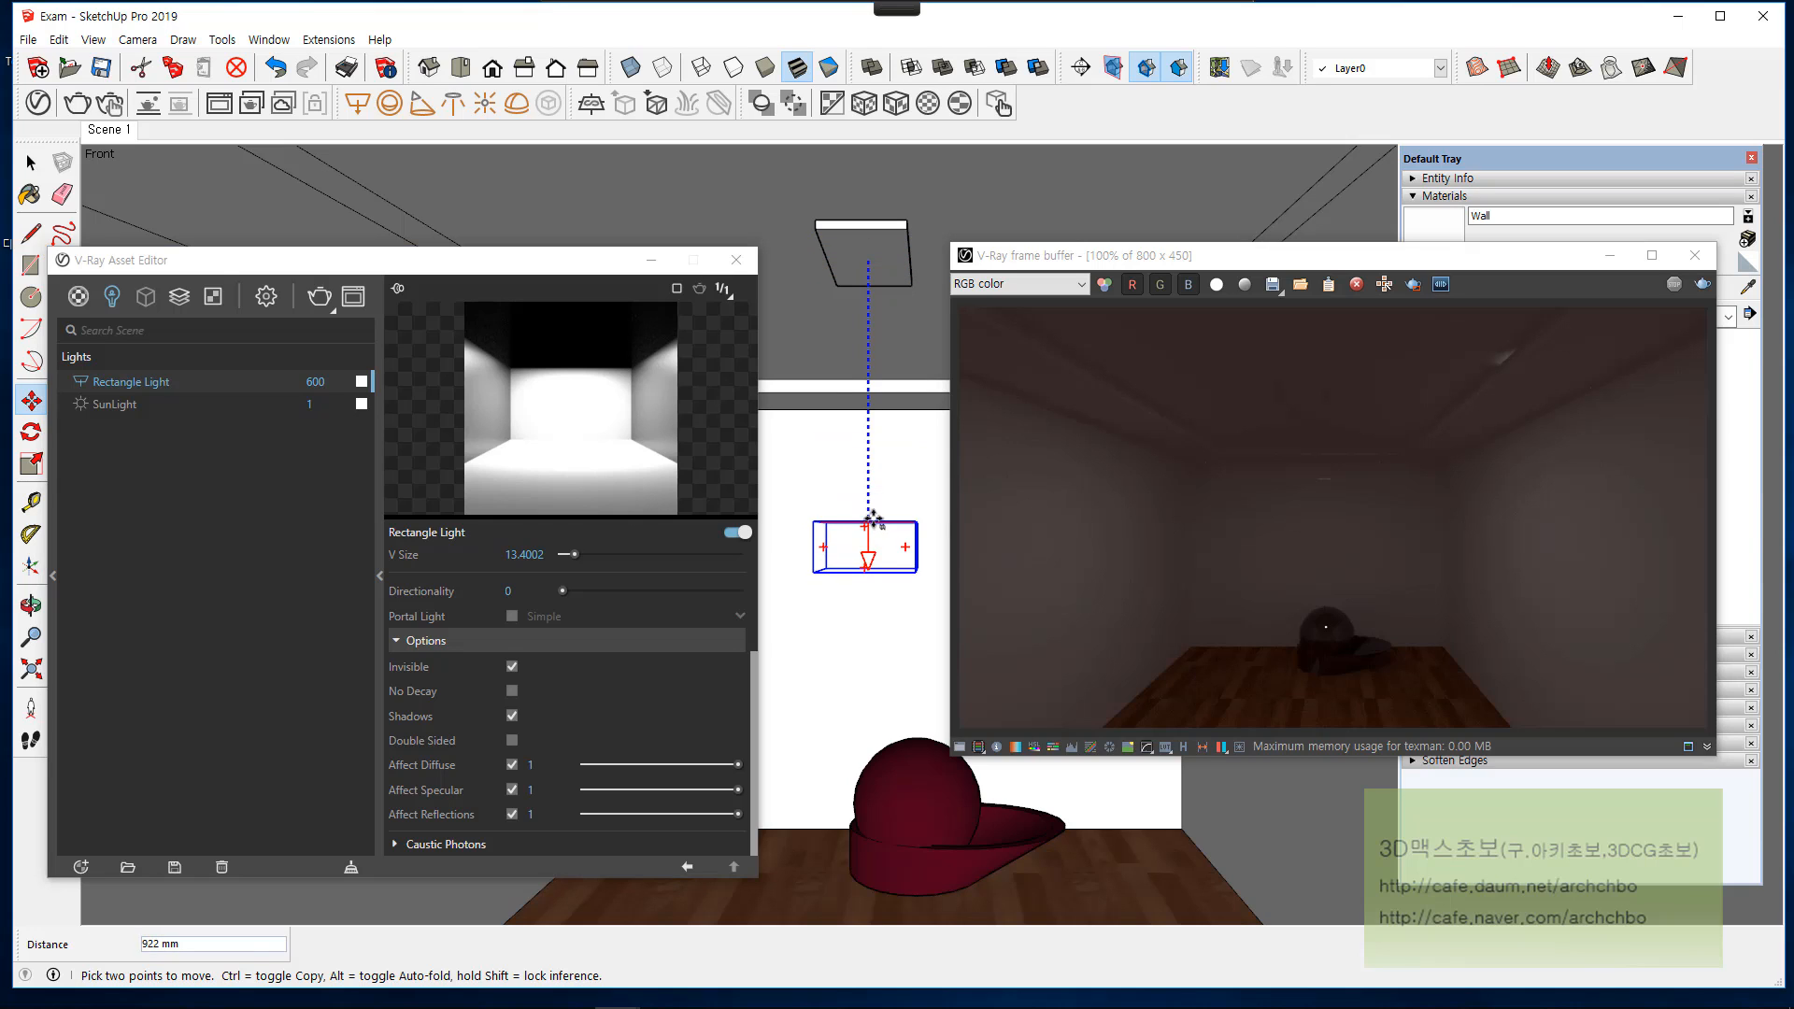
left_click(875, 512)
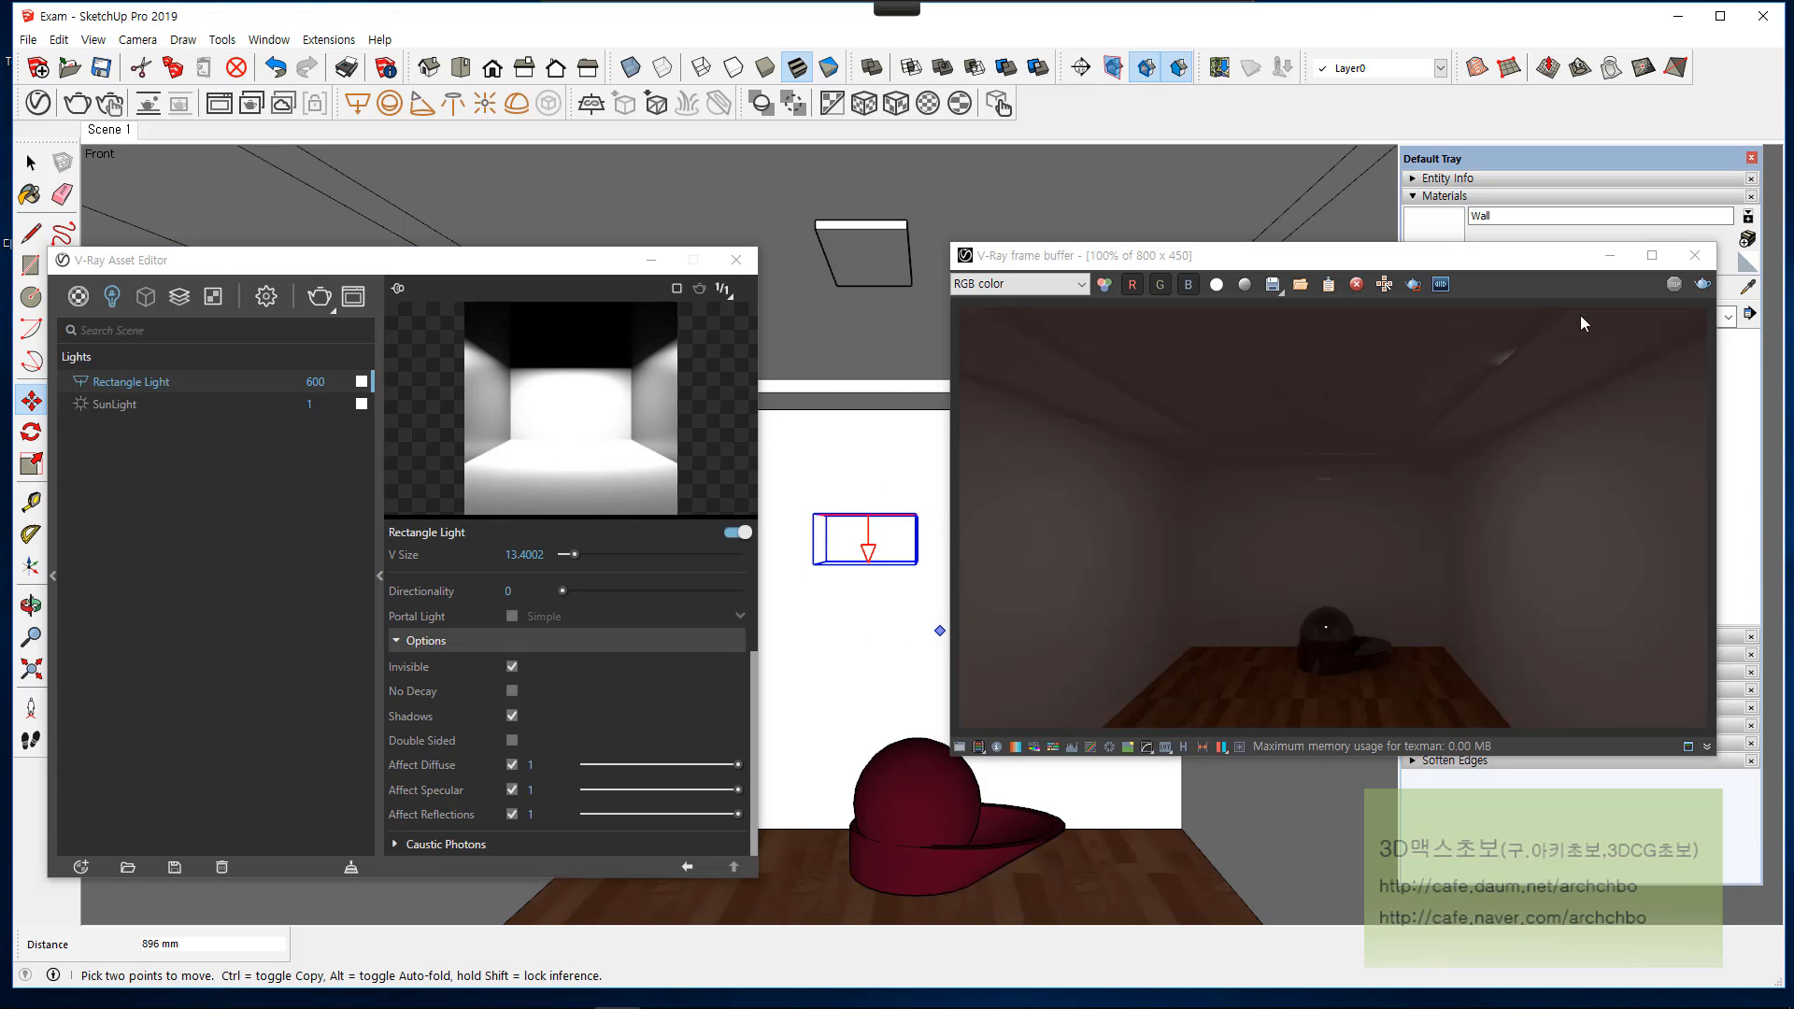
left_click(1698, 285)
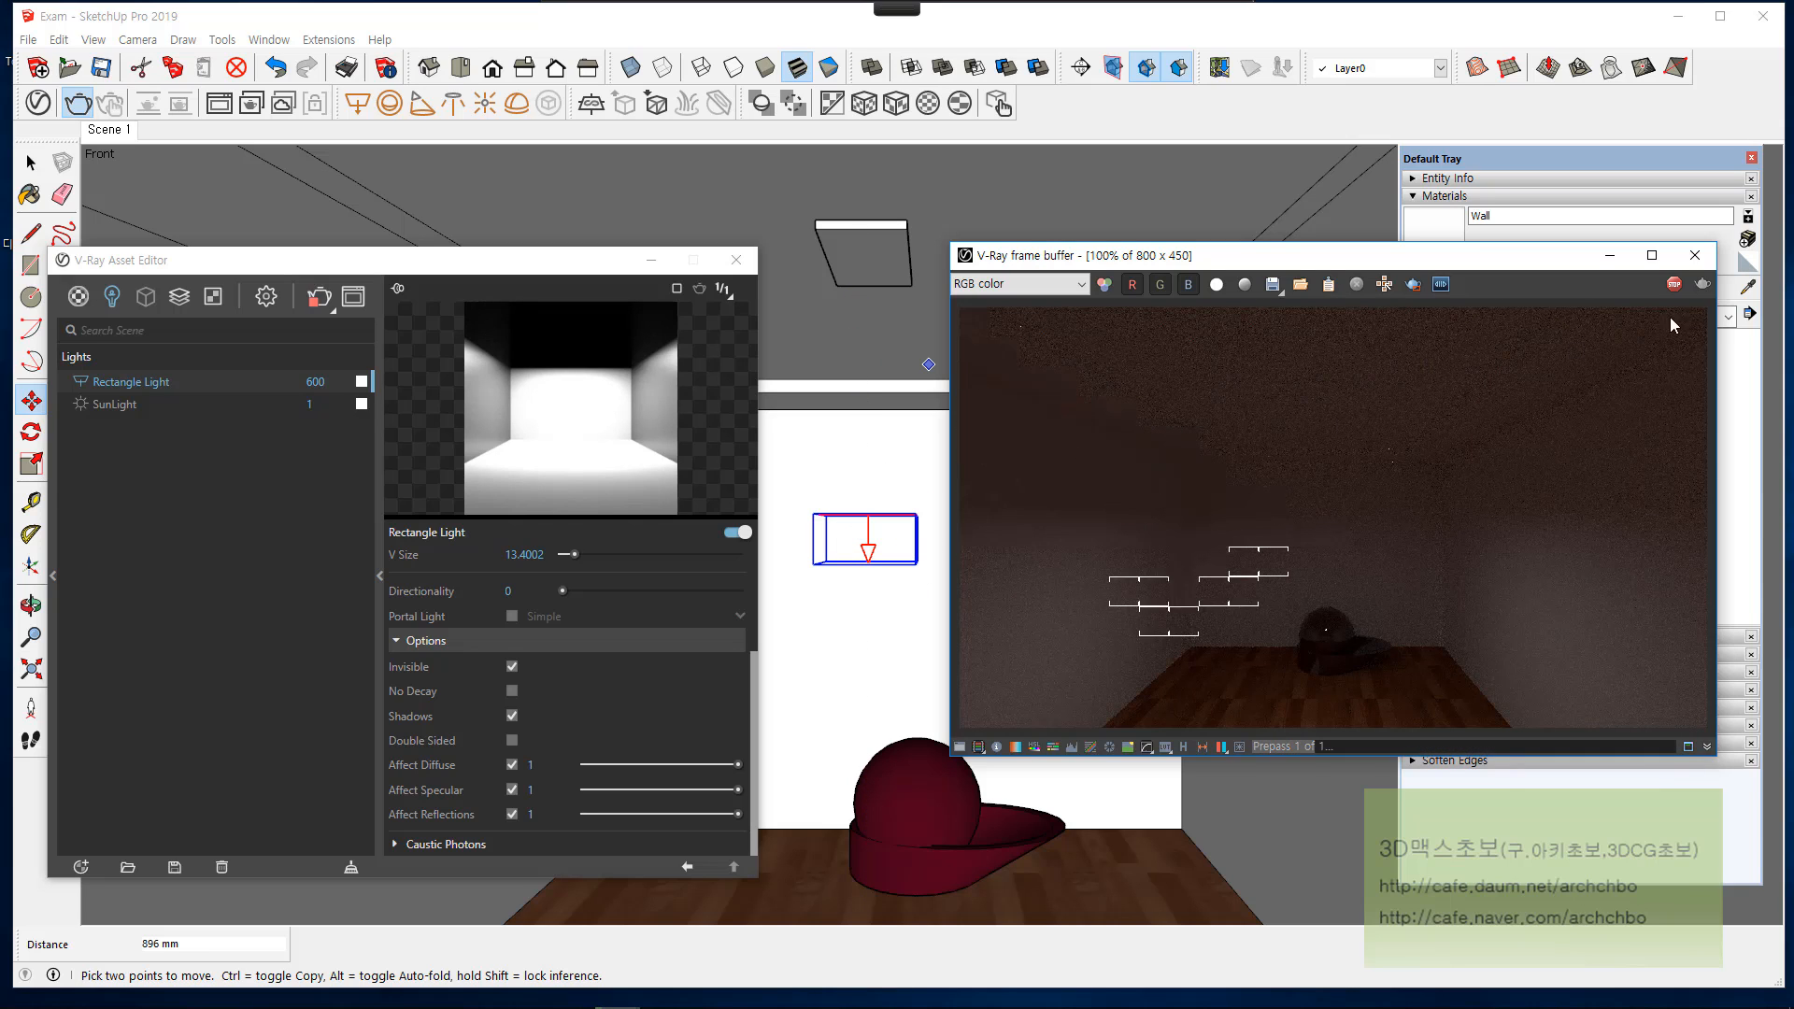
left_click(1673, 284)
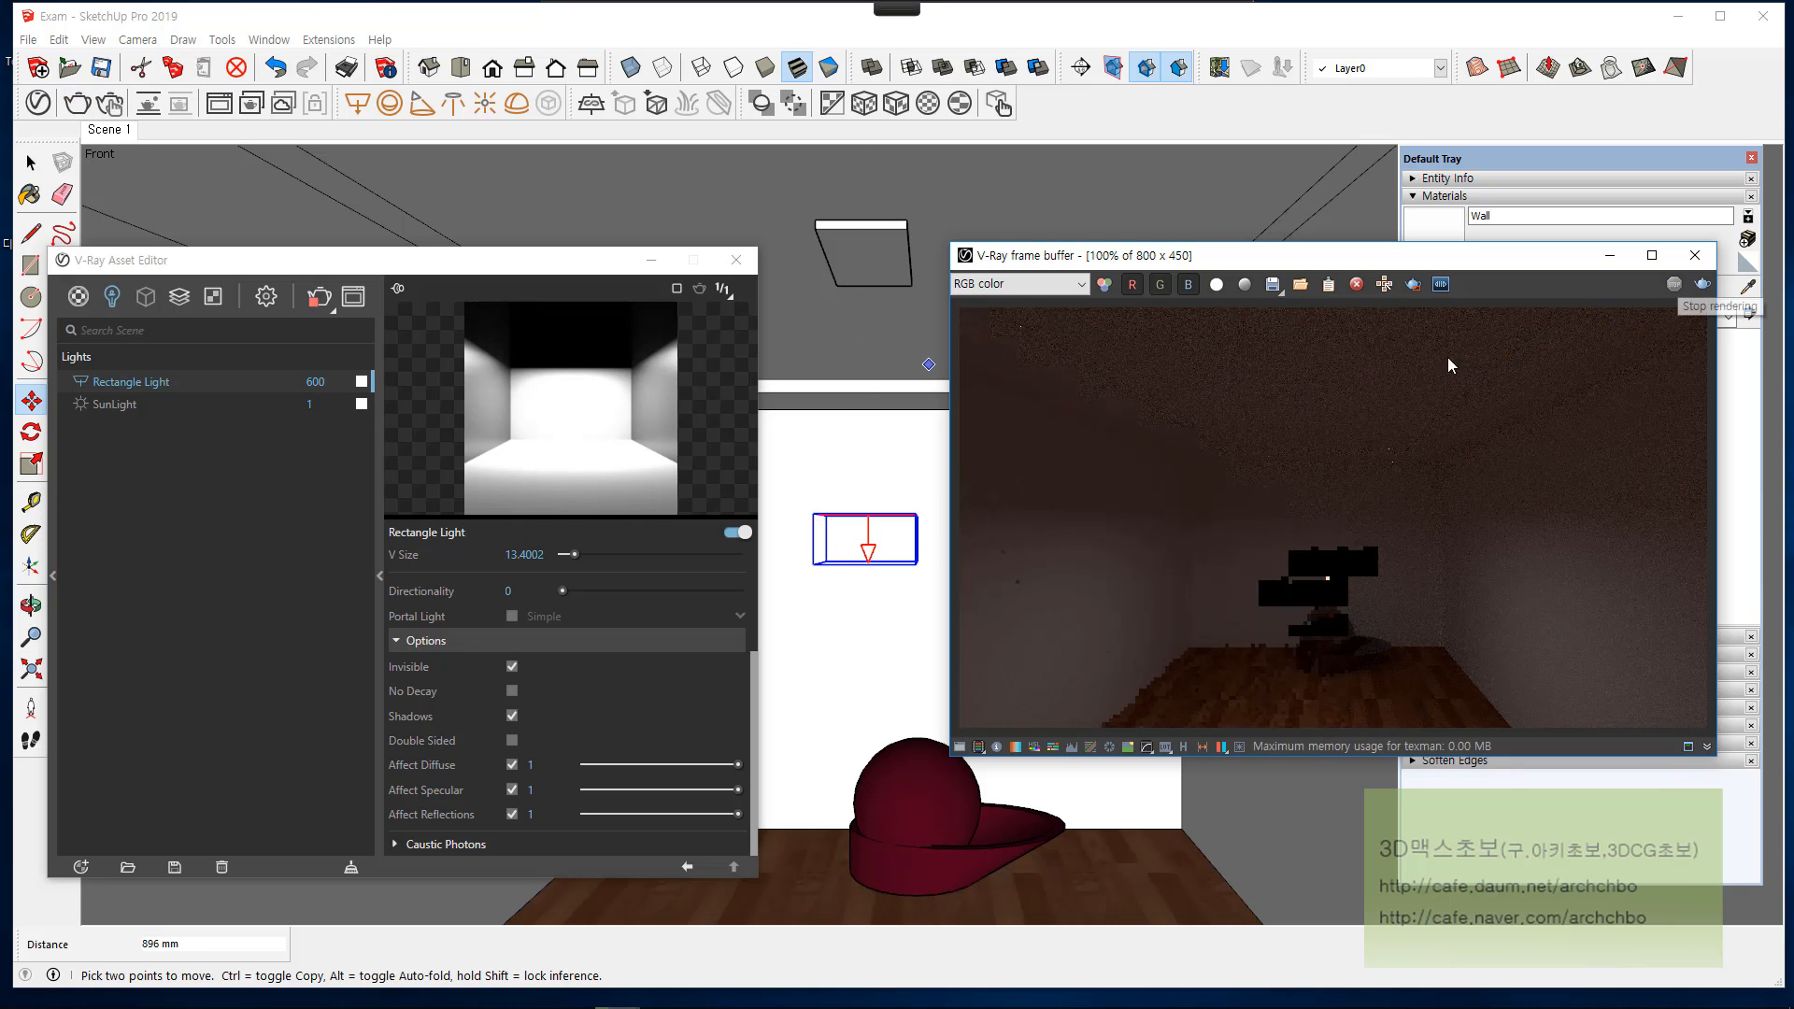
Step: Enable Double Sided for the rectangle light, render the scene and close the frame buffer
left_click(511, 741)
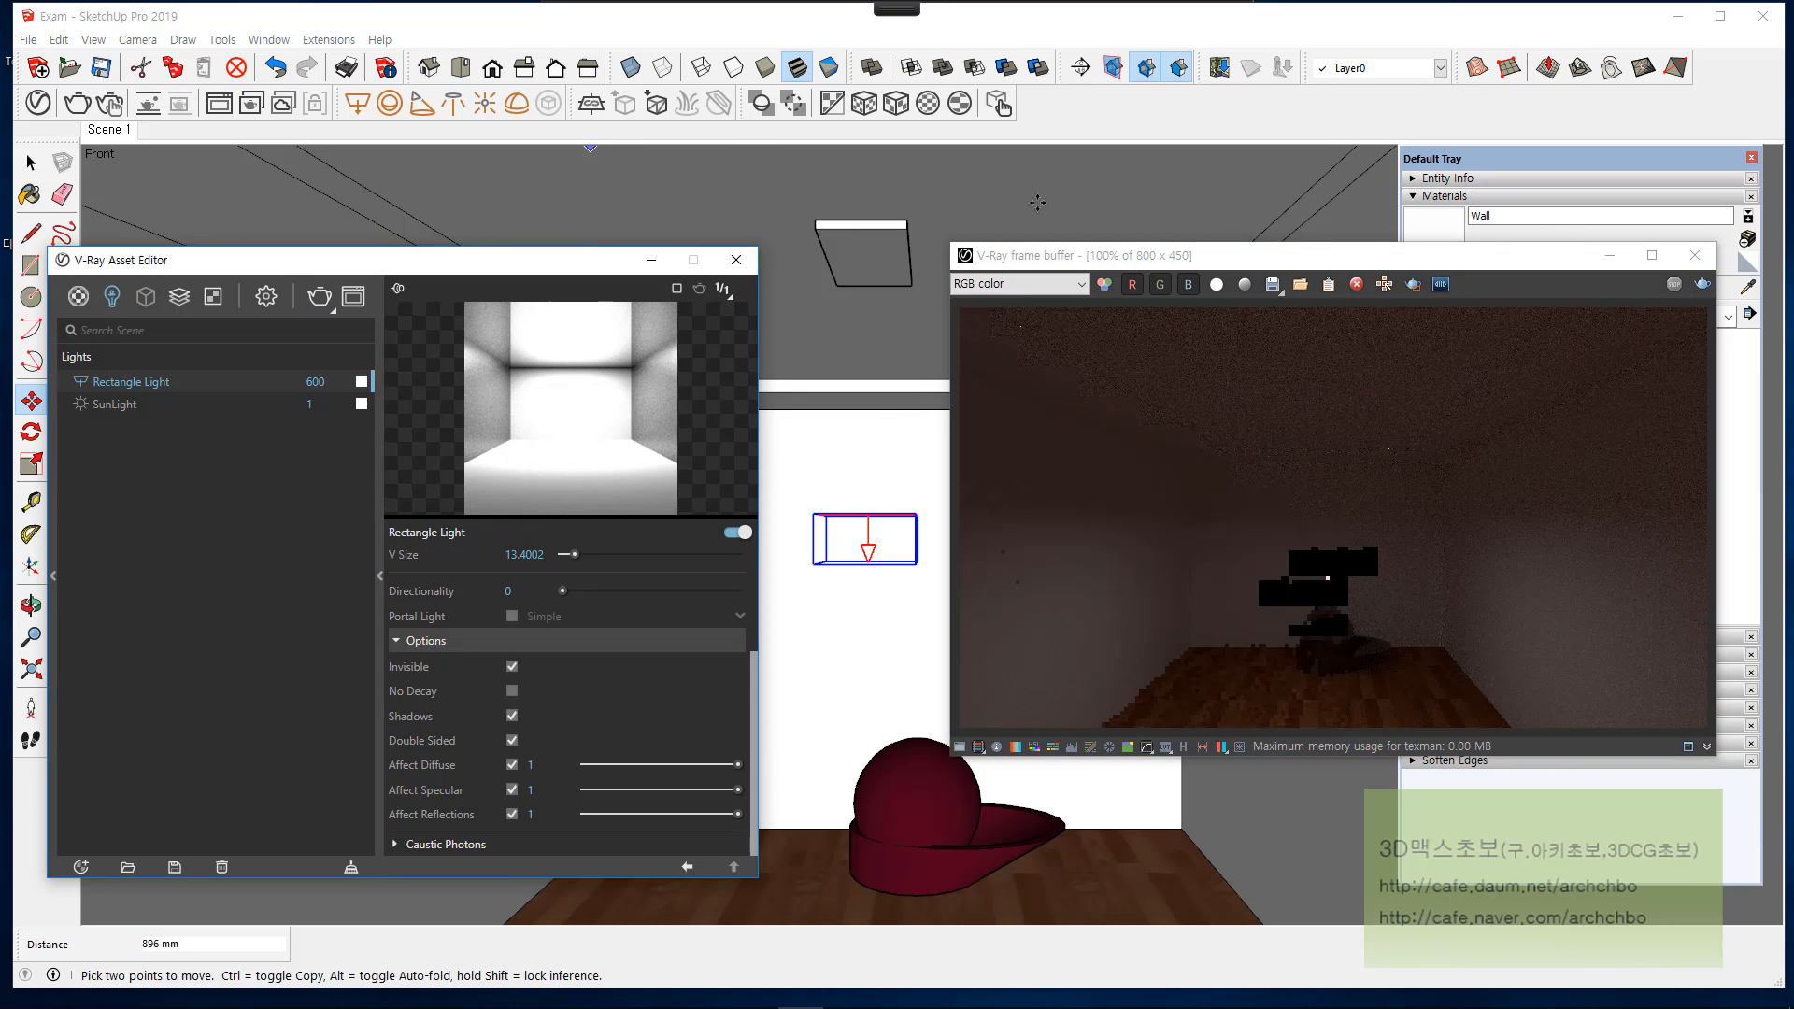
left_click(1703, 284)
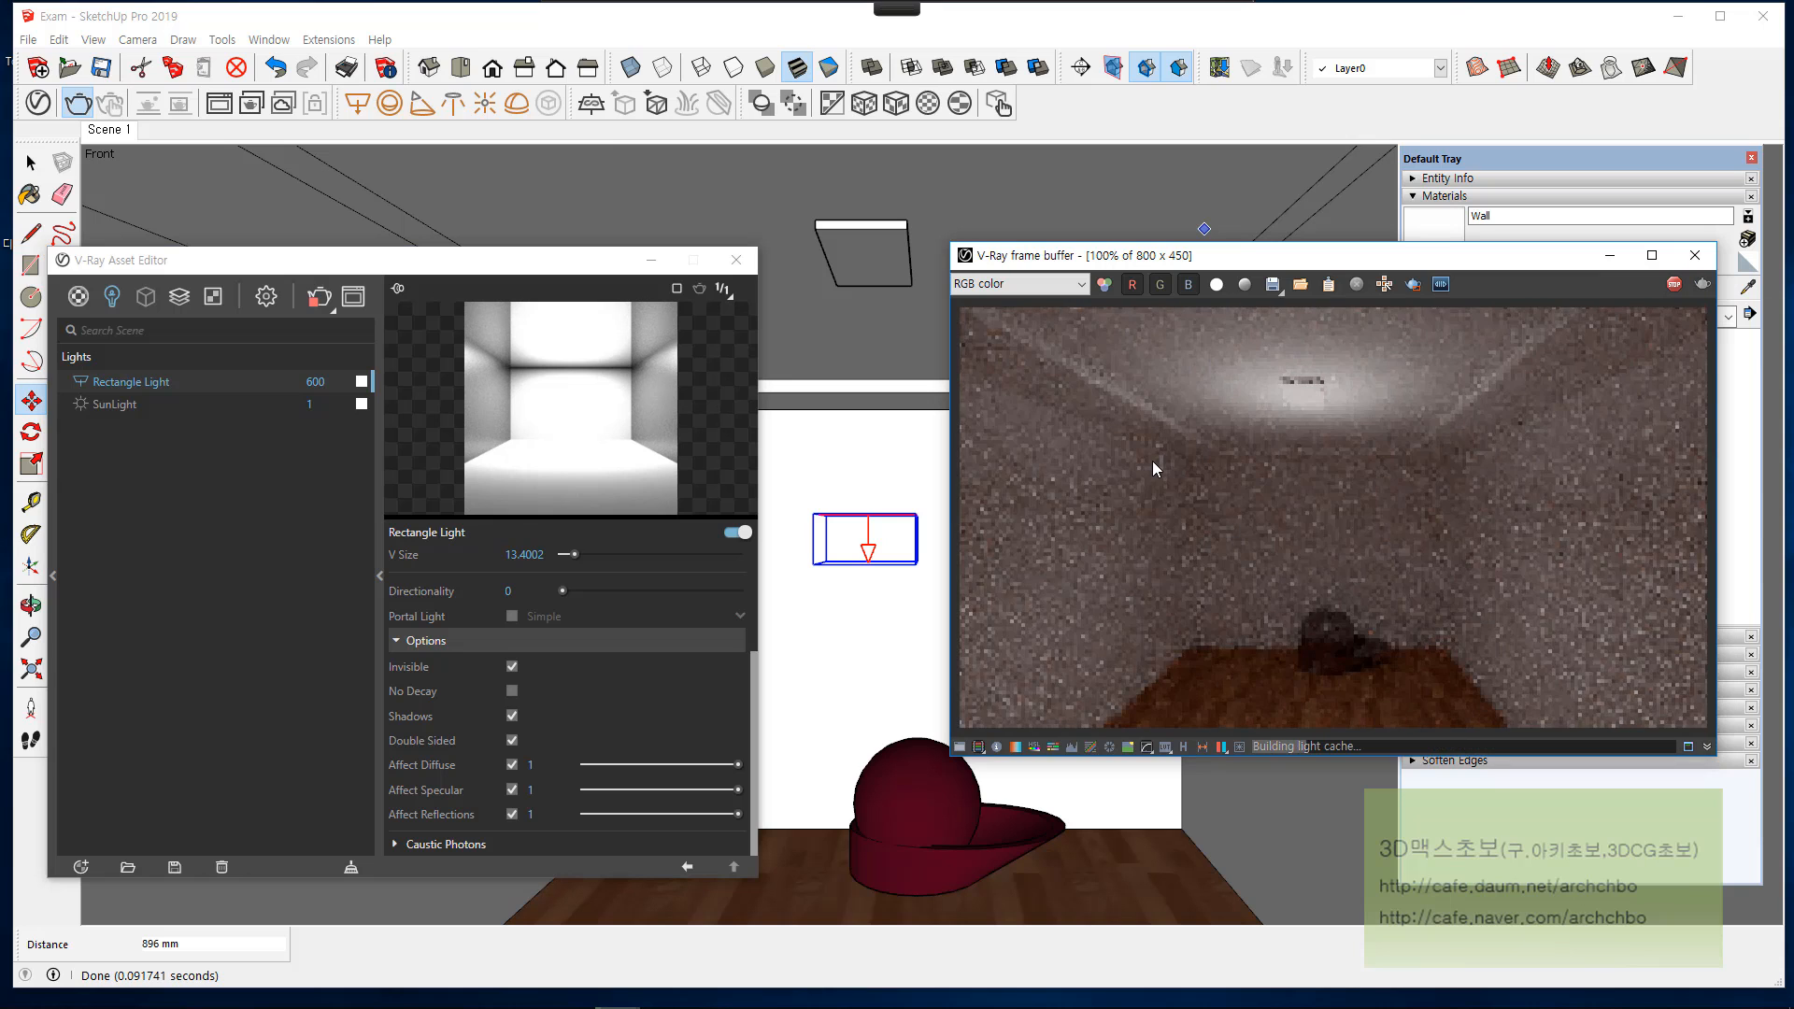
left_click(1695, 255)
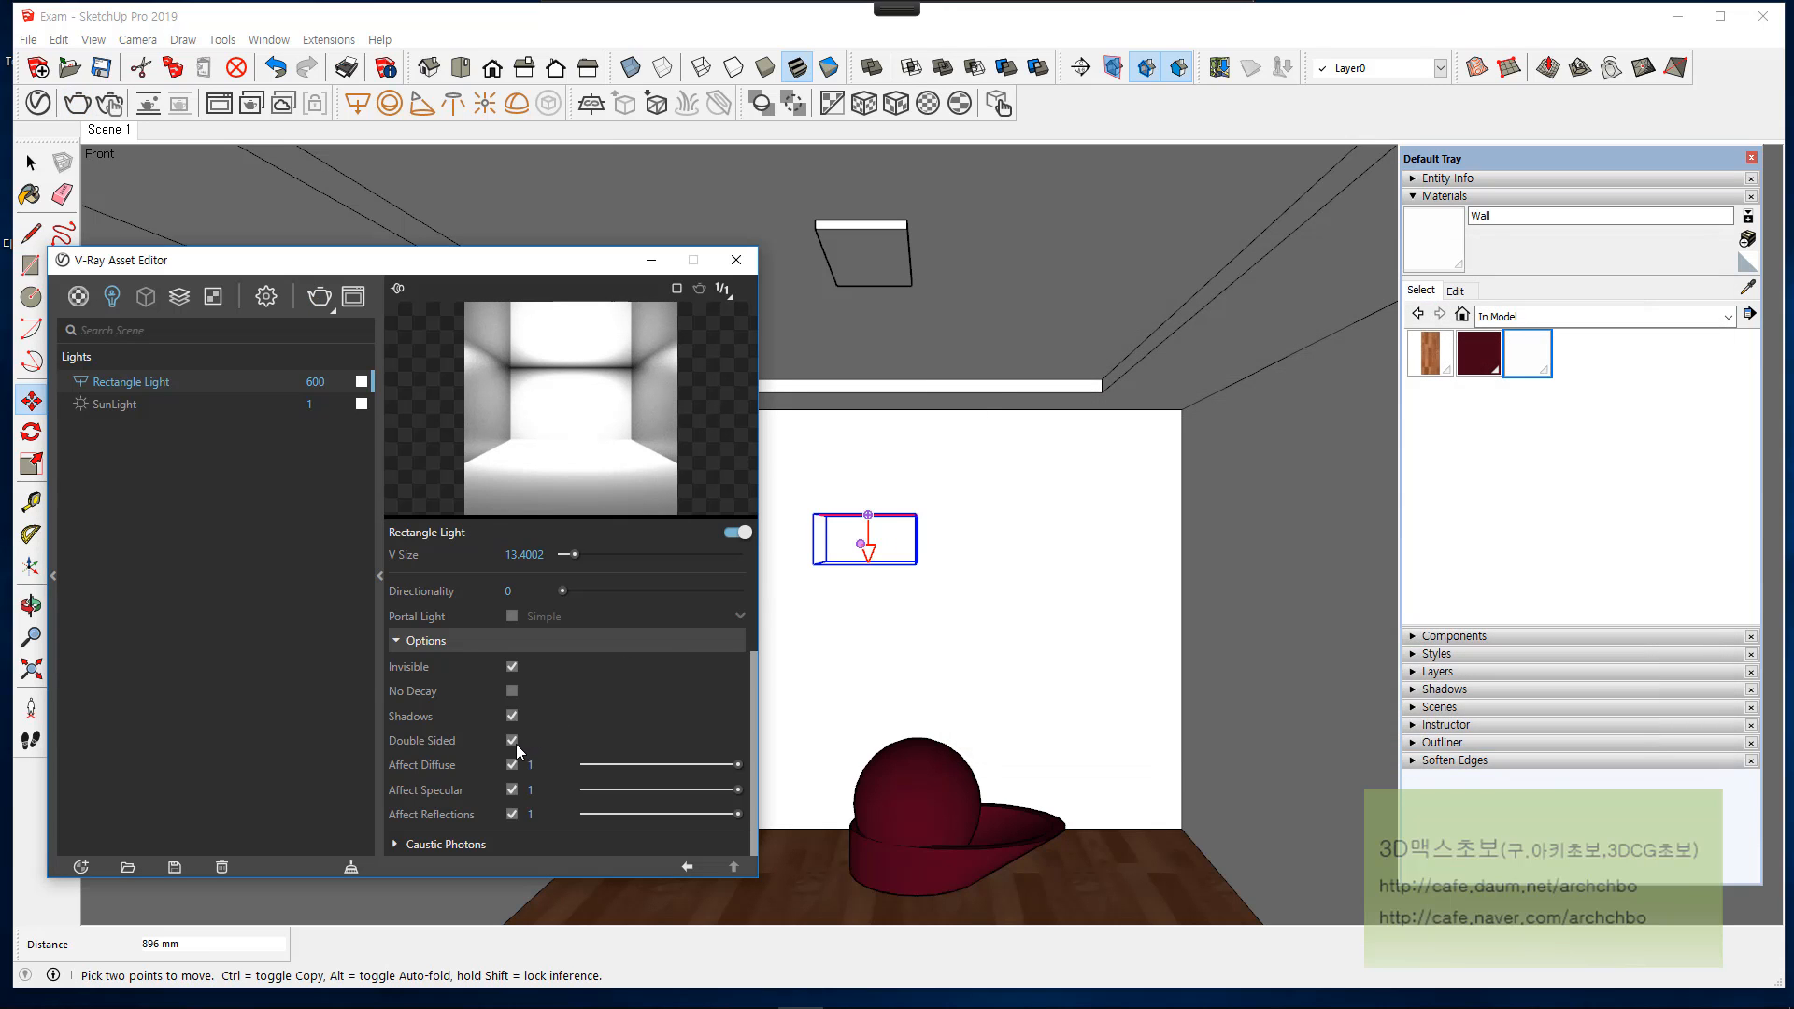
Step: Turn off Double Sided for the rectangle light and undo the light's downward move
left_click(512, 740)
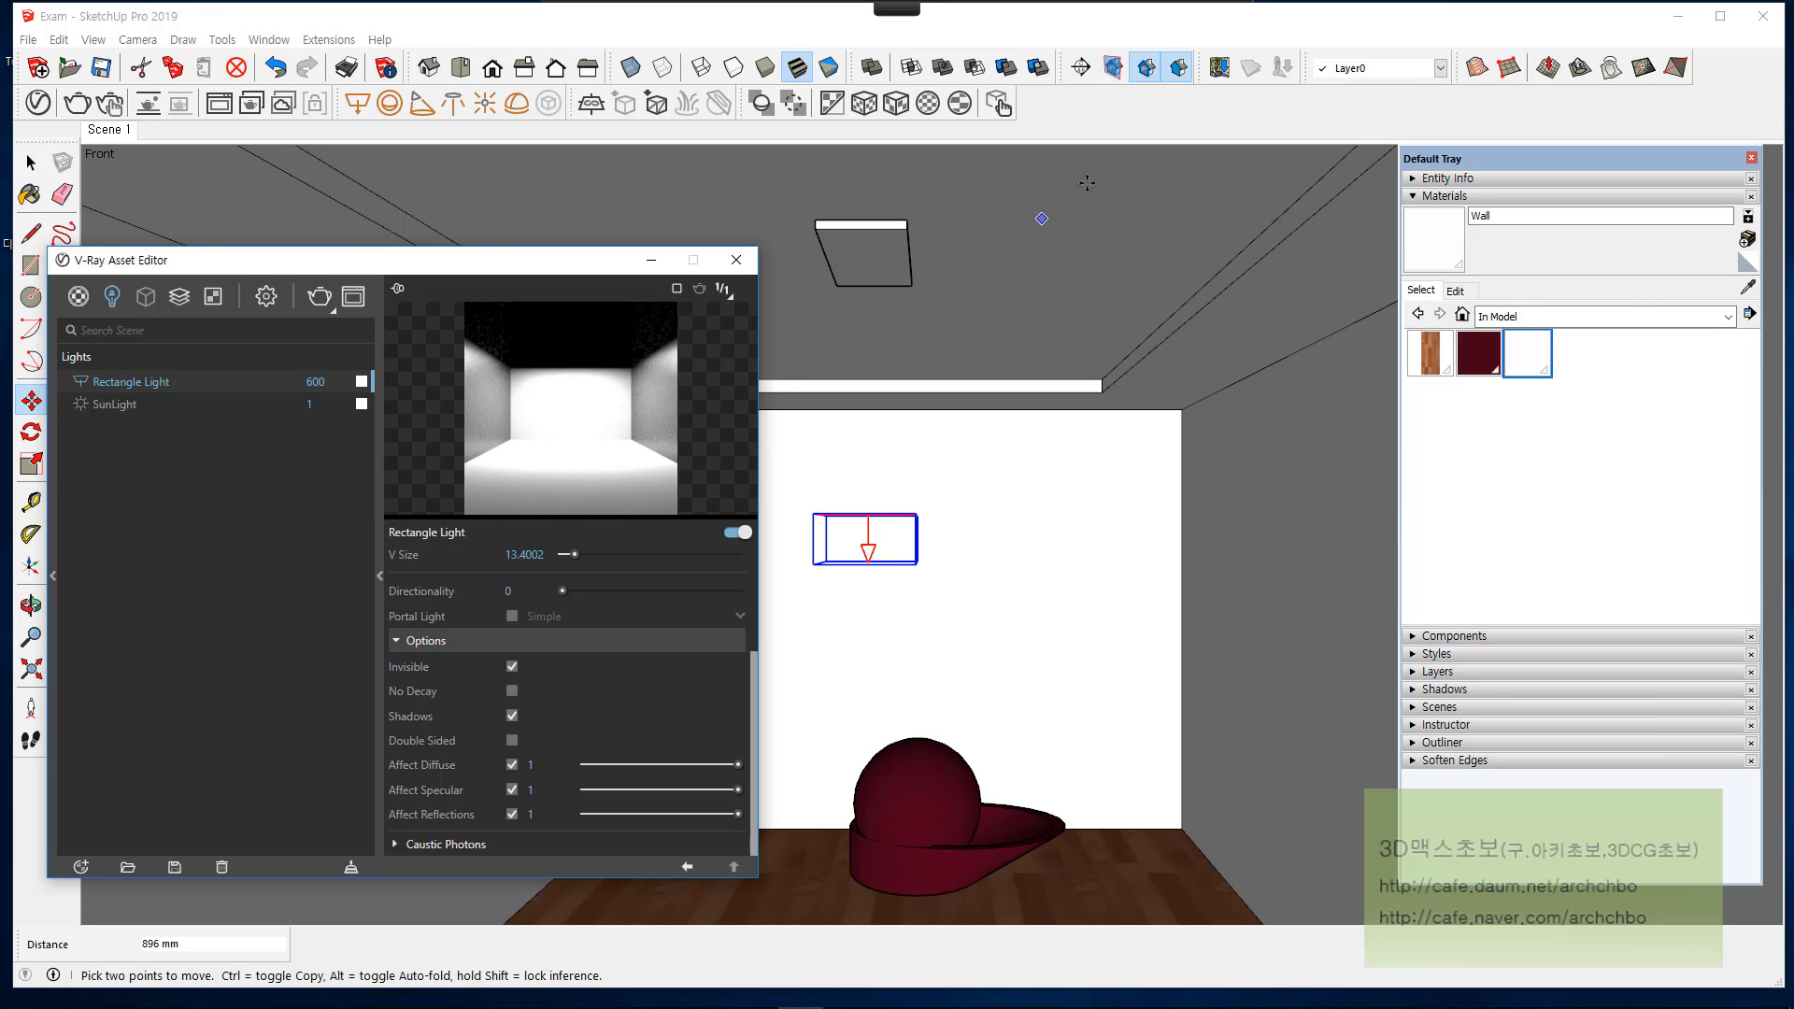
key("ctrl+z")
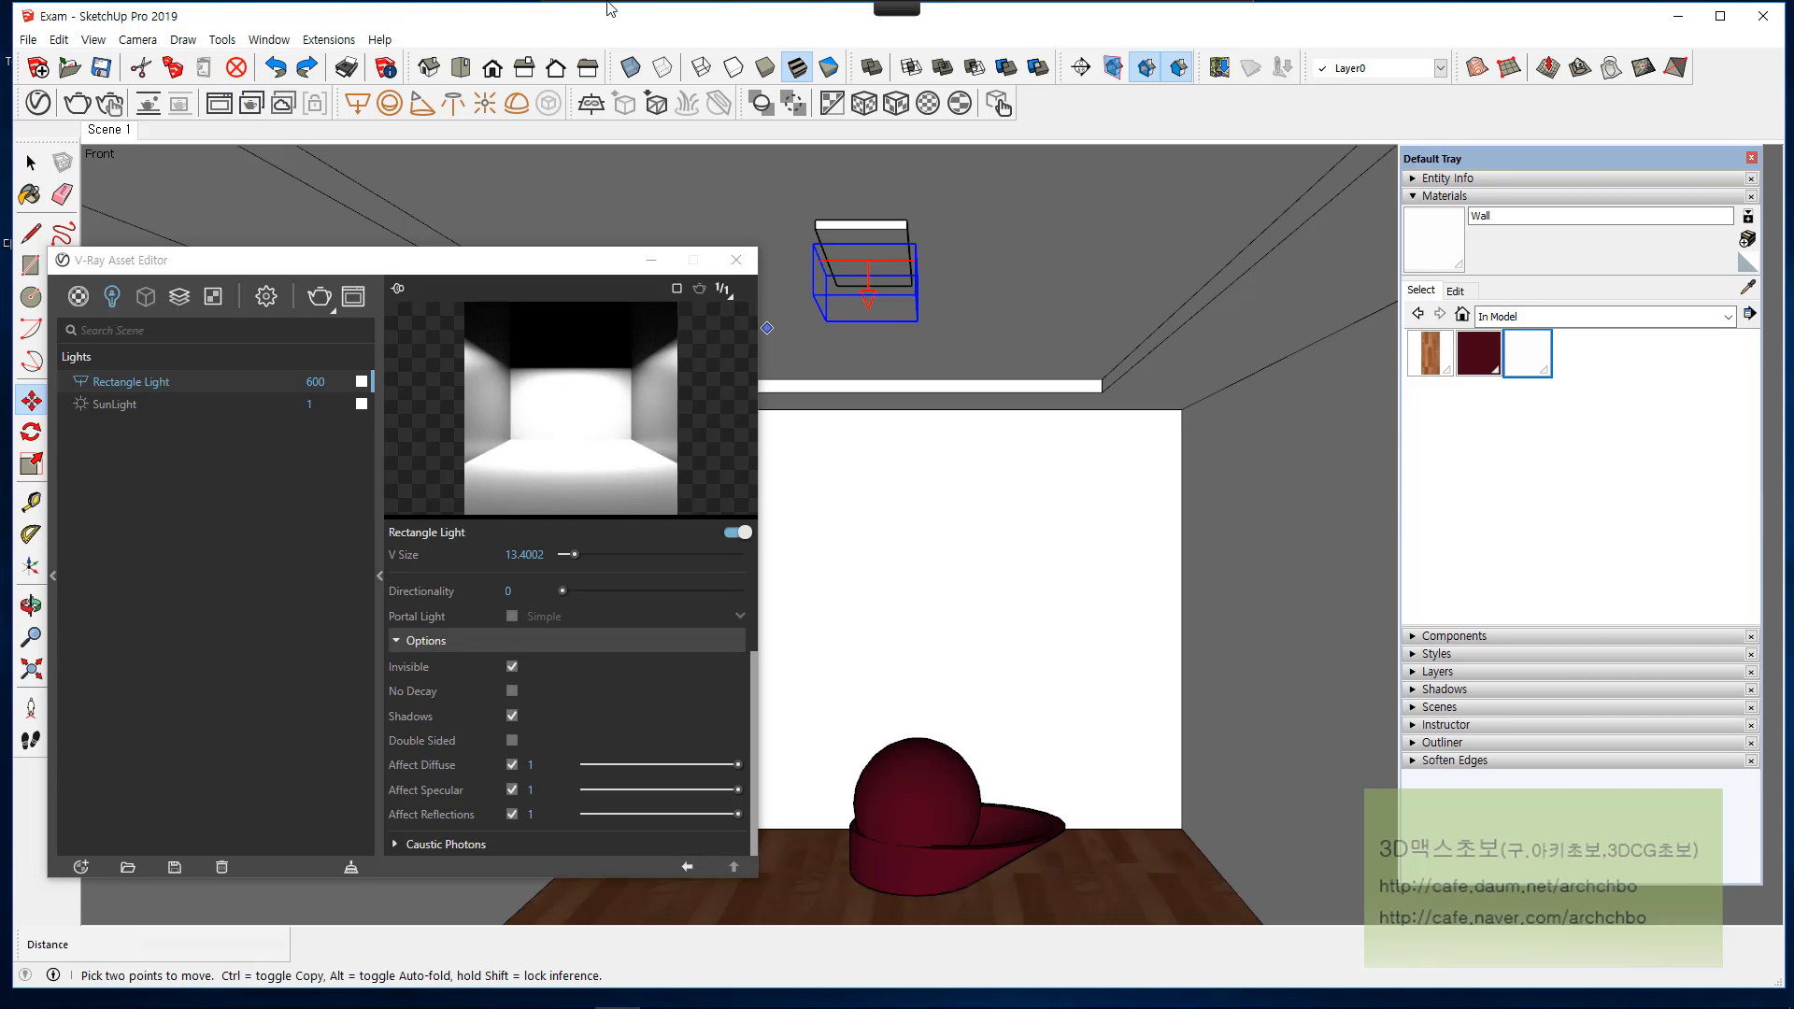
Step: Circle Affect Diffuse in white pen and handwrite red notes explaining Diffuse, Specular and Reflection on the back wall
mouse_move(607, 5)
left_click(632, 35)
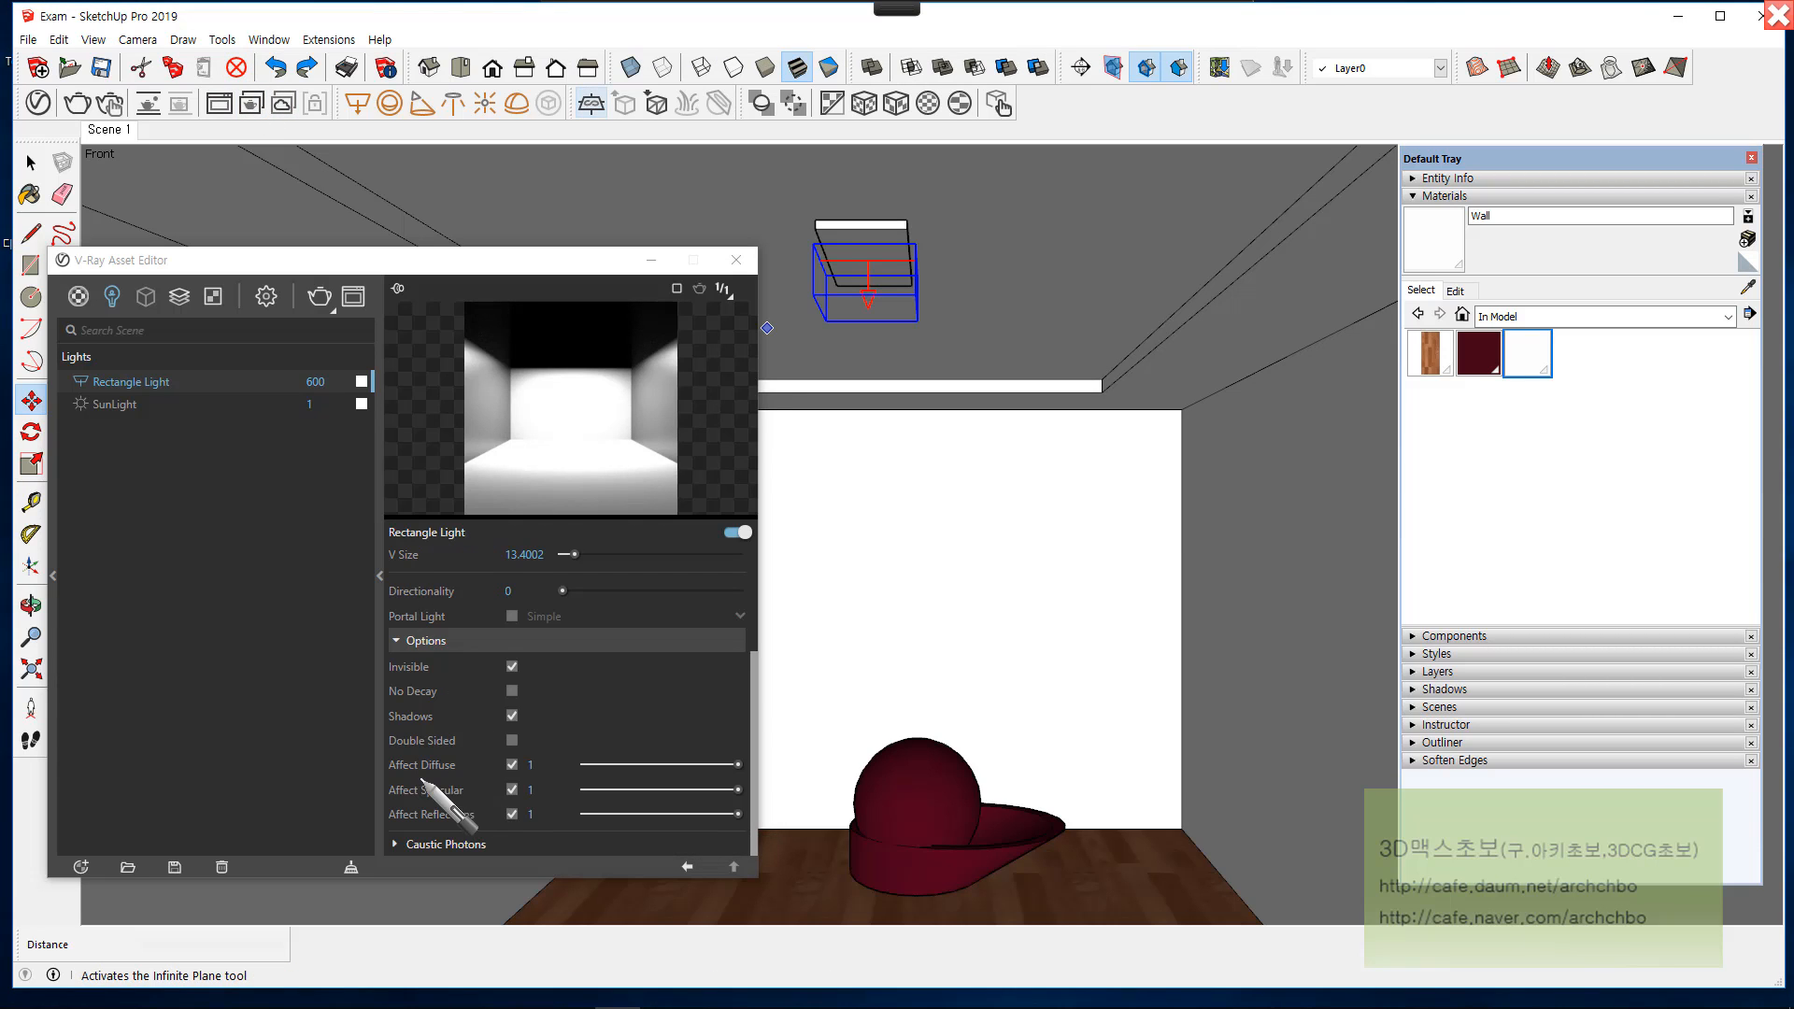
mouse_move(423, 780)
left_mouse_down()
mouse_move(483, 774)
mouse_move(411, 745)
mouse_move(347, 778)
left_mouse_up()
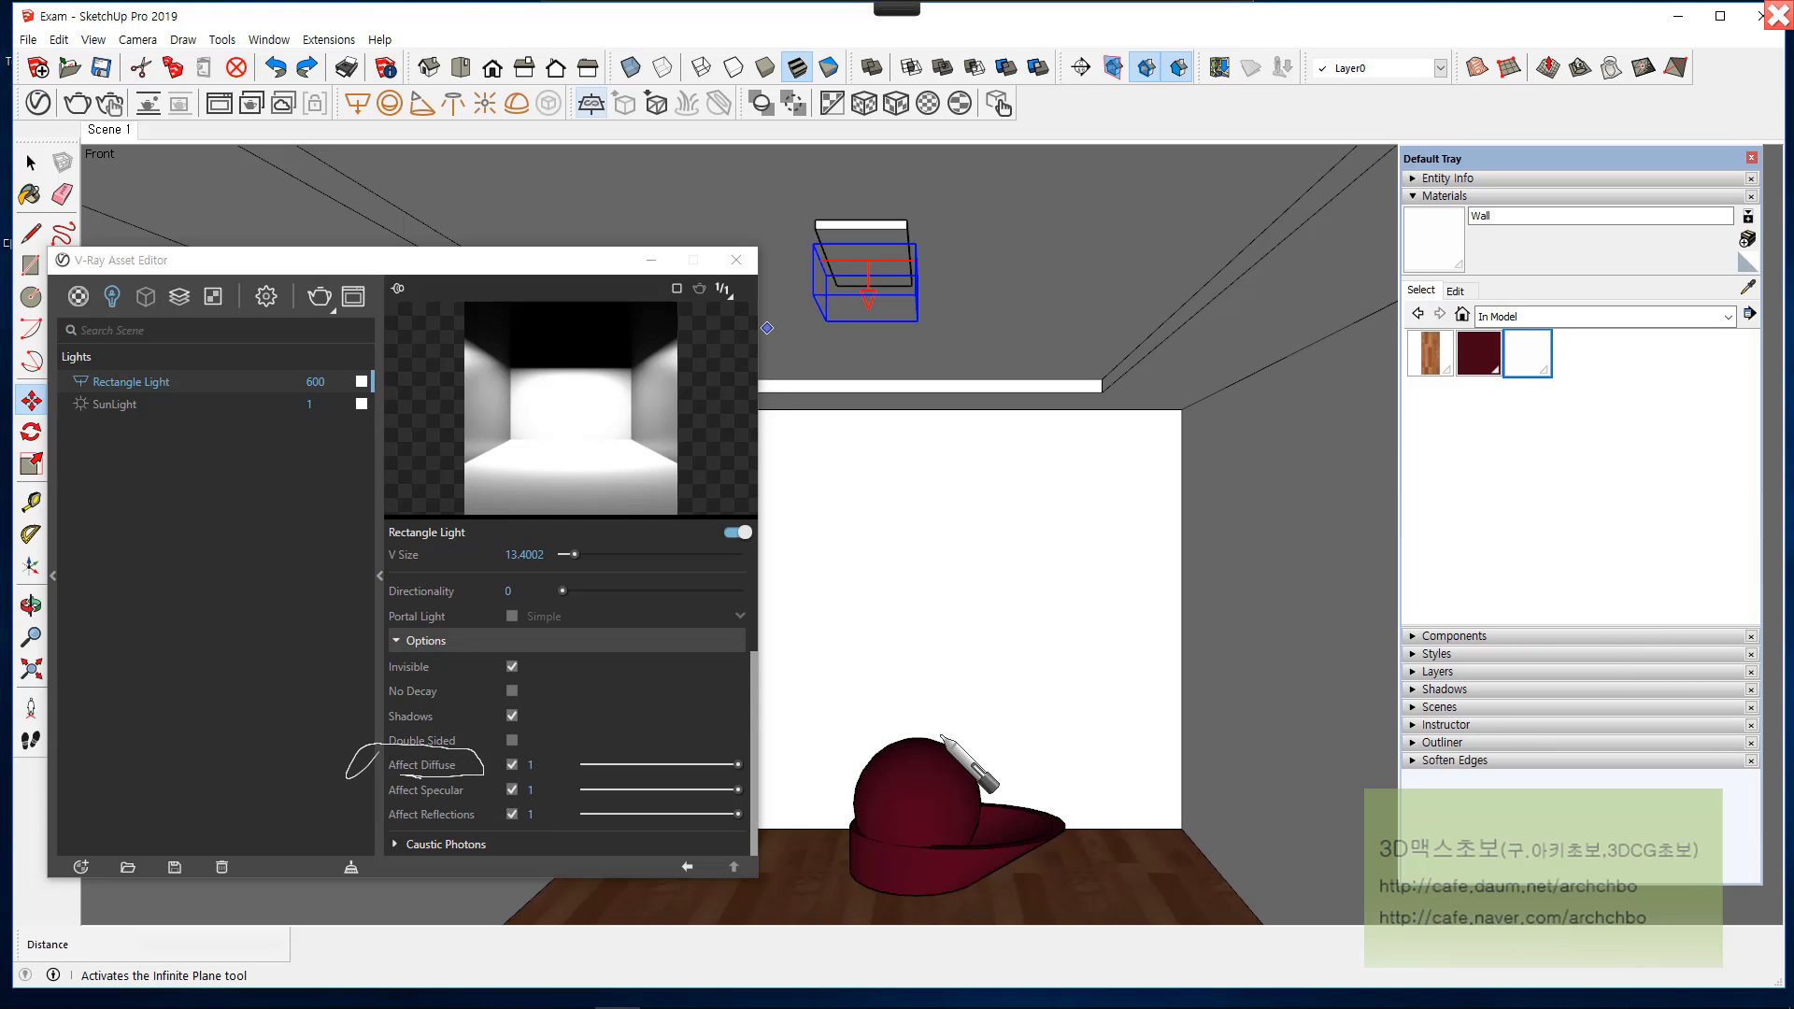
mouse_move(887, 26)
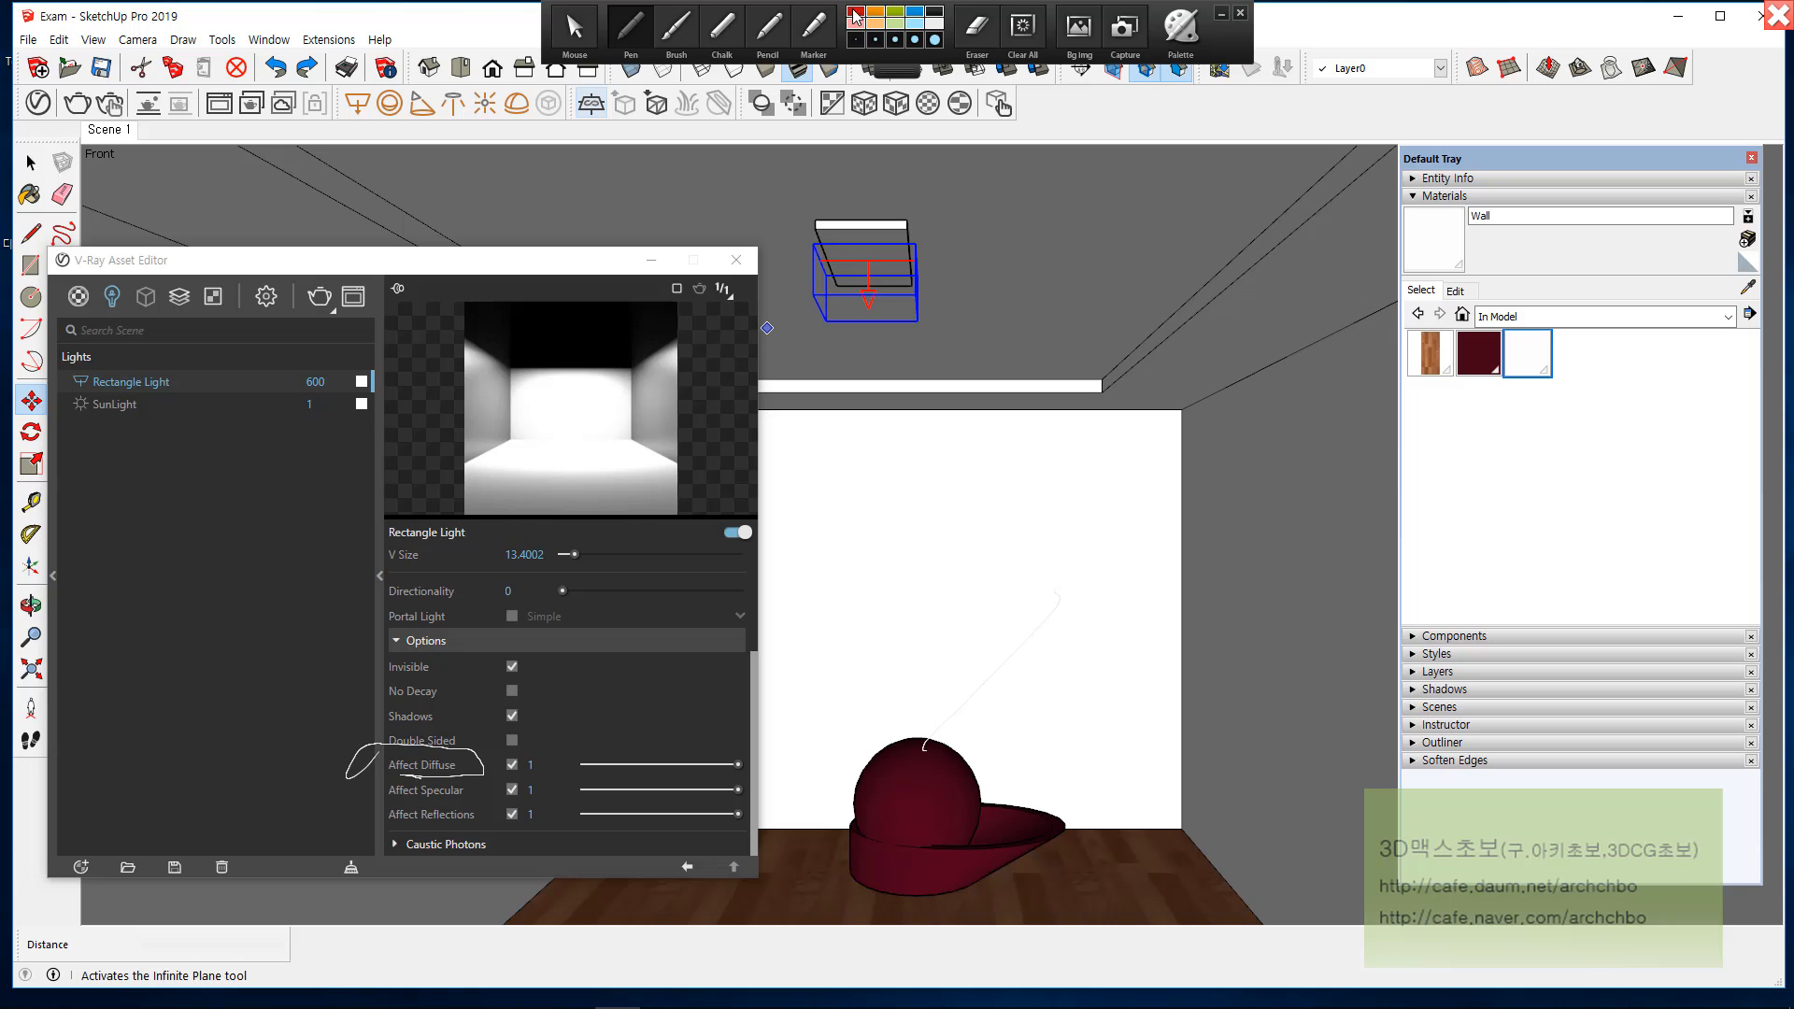
left_click(854, 11)
mouse_move(852, 472)
left_mouse_down()
mouse_move(919, 435)
mouse_move(1050, 416)
mouse_move(1059, 451)
mouse_move(1117, 429)
mouse_move(1113, 452)
mouse_move(1133, 440)
mouse_move(1162, 458)
mouse_move(1226, 400)
mouse_move(1205, 416)
mouse_move(1277, 426)
mouse_move(1282, 412)
left_mouse_up()
mouse_move(899, 510)
left_mouse_down()
mouse_move(844, 539)
mouse_move(953, 510)
mouse_move(1049, 524)
mouse_move(1065, 500)
mouse_move(1121, 500)
mouse_move(1151, 531)
mouse_move(1203, 502)
mouse_move(1281, 529)
mouse_move(1294, 505)
left_mouse_up()
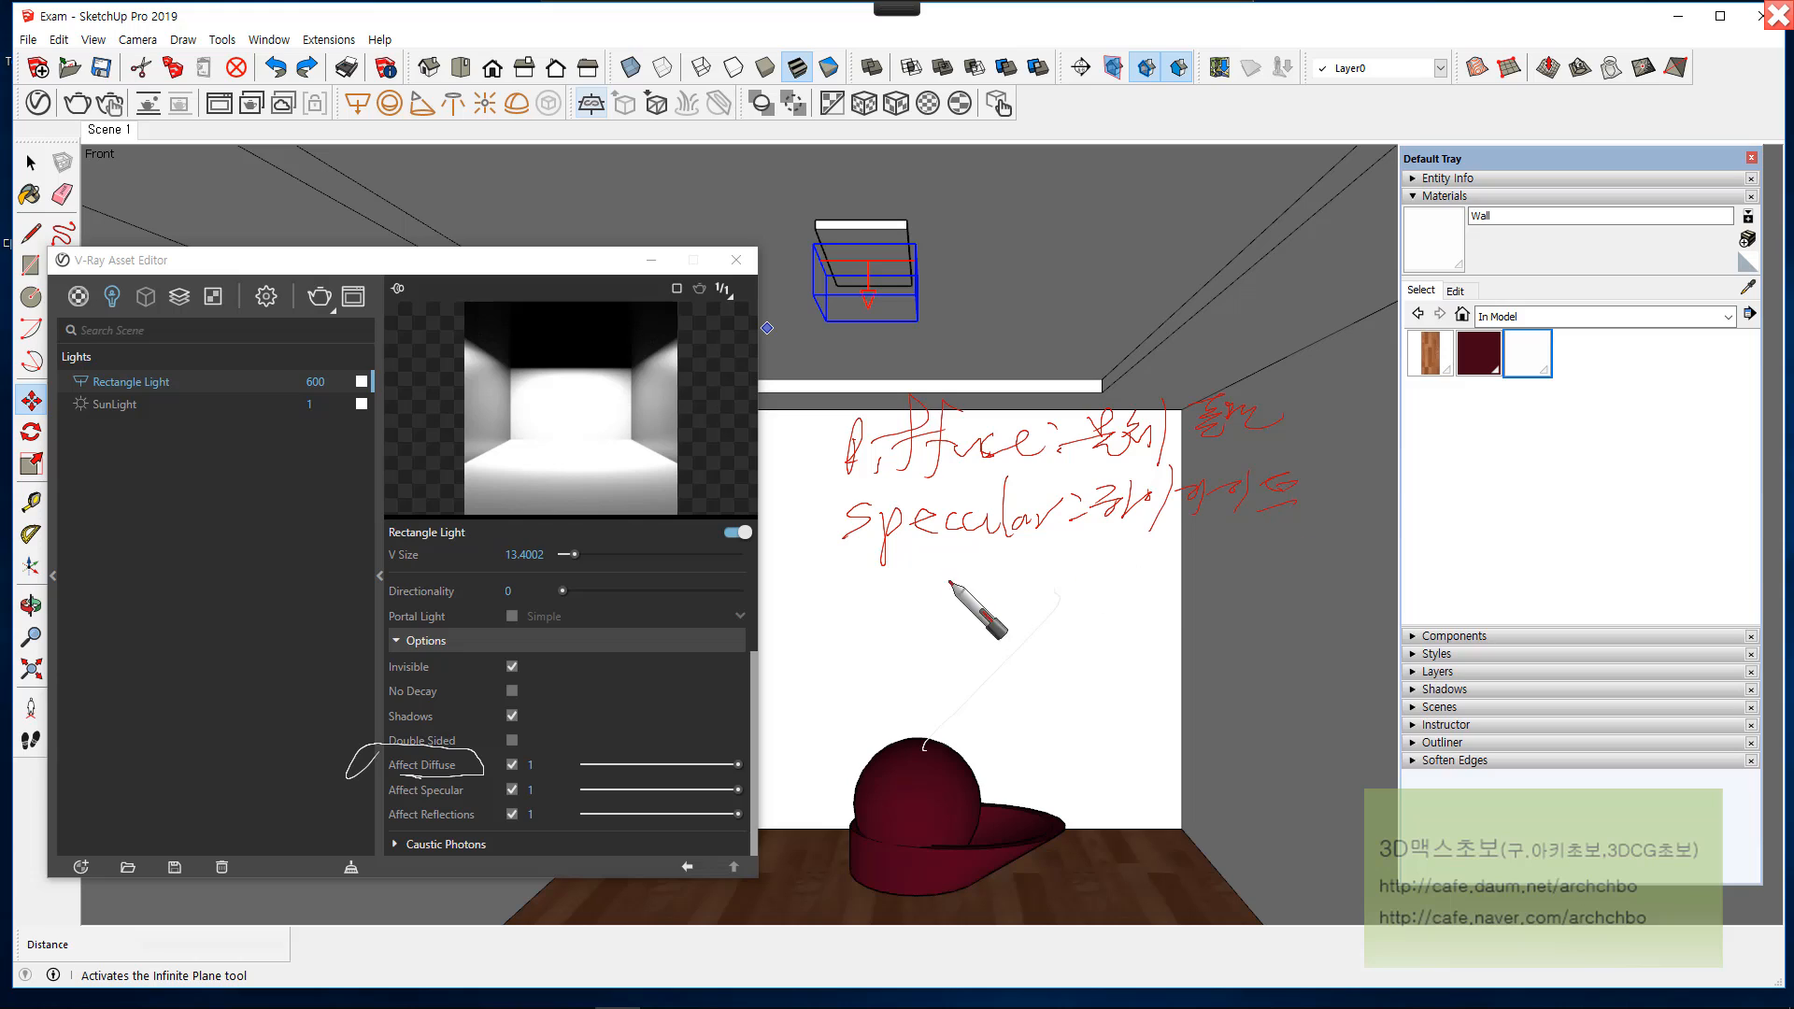
mouse_move(848, 561)
left_mouse_down()
mouse_move(841, 585)
mouse_move(945, 560)
mouse_move(1028, 598)
mouse_move(1103, 591)
mouse_move(1122, 564)
mouse_move(1253, 561)
mouse_move(1242, 613)
mouse_move(1236, 582)
left_mouse_up()
Step: Underline the Diffuse, Specular and Reflection notes, mark the related areas on the red sphere object in red, and leave pen mode
left_click_drag(850, 475, 1167, 464)
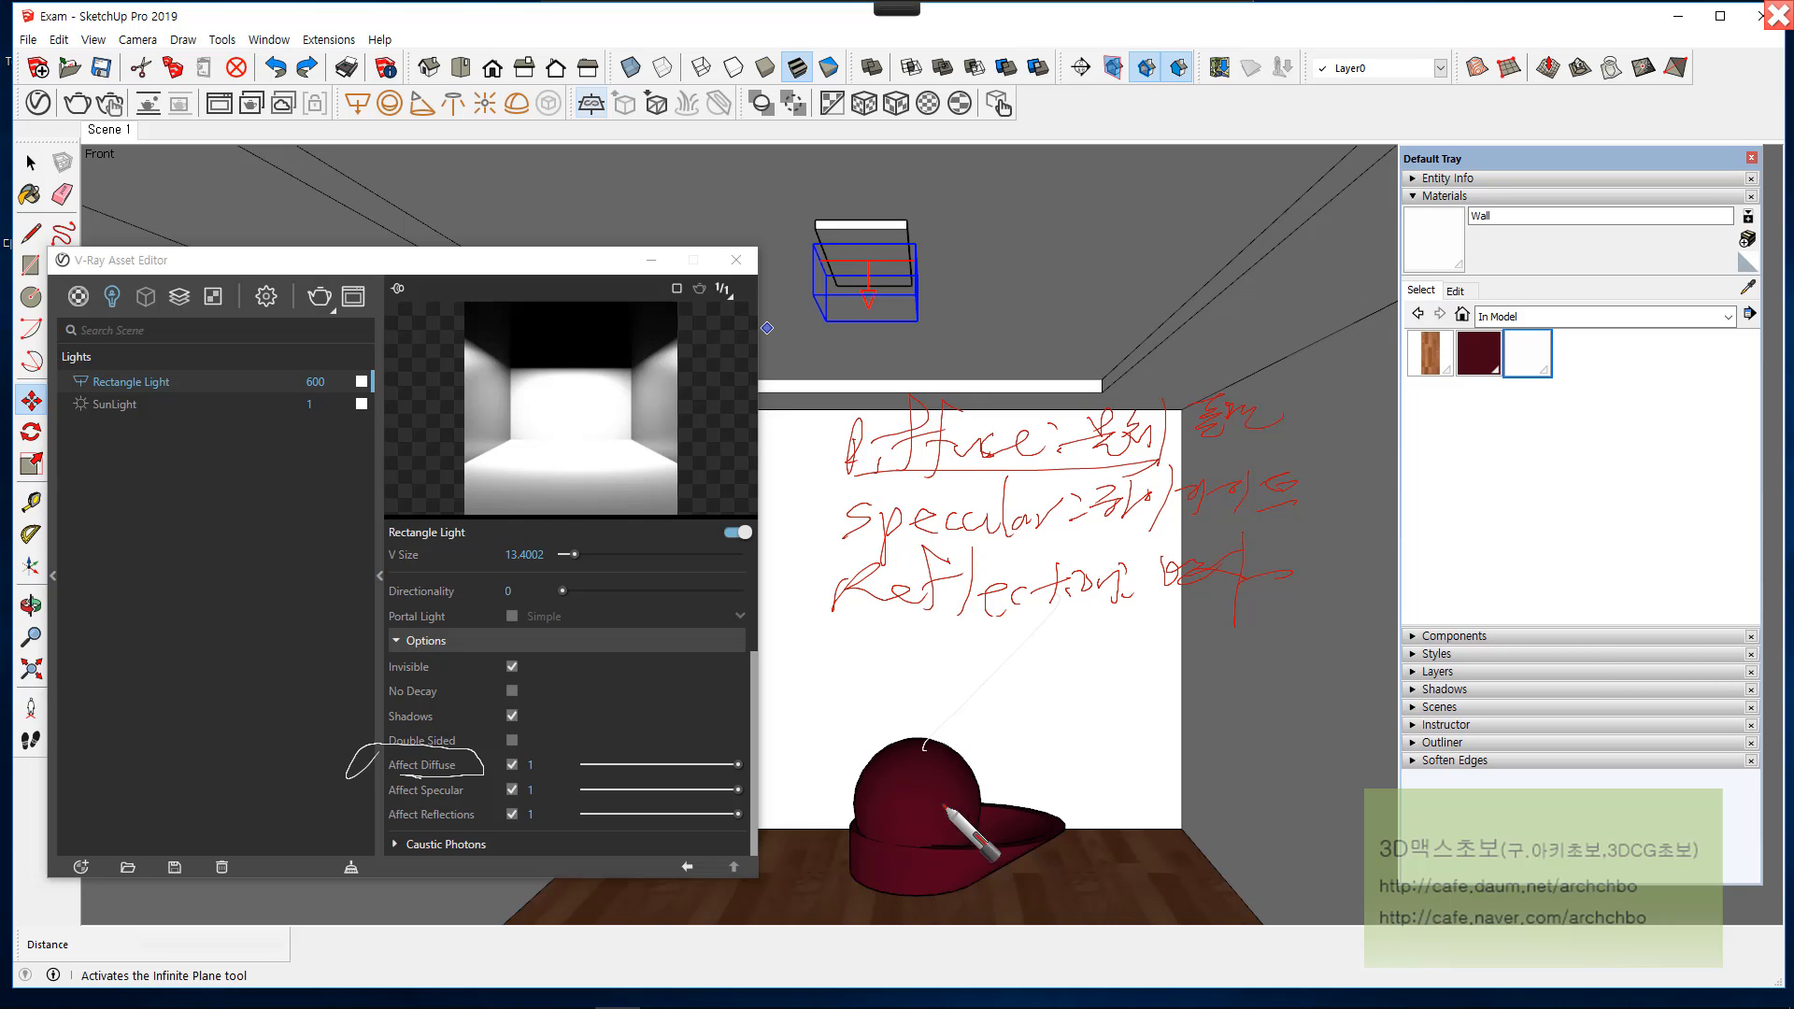
mouse_move(1068, 869)
left_mouse_down()
mouse_move(883, 719)
mouse_move(1060, 827)
mouse_move(1222, 828)
left_mouse_up()
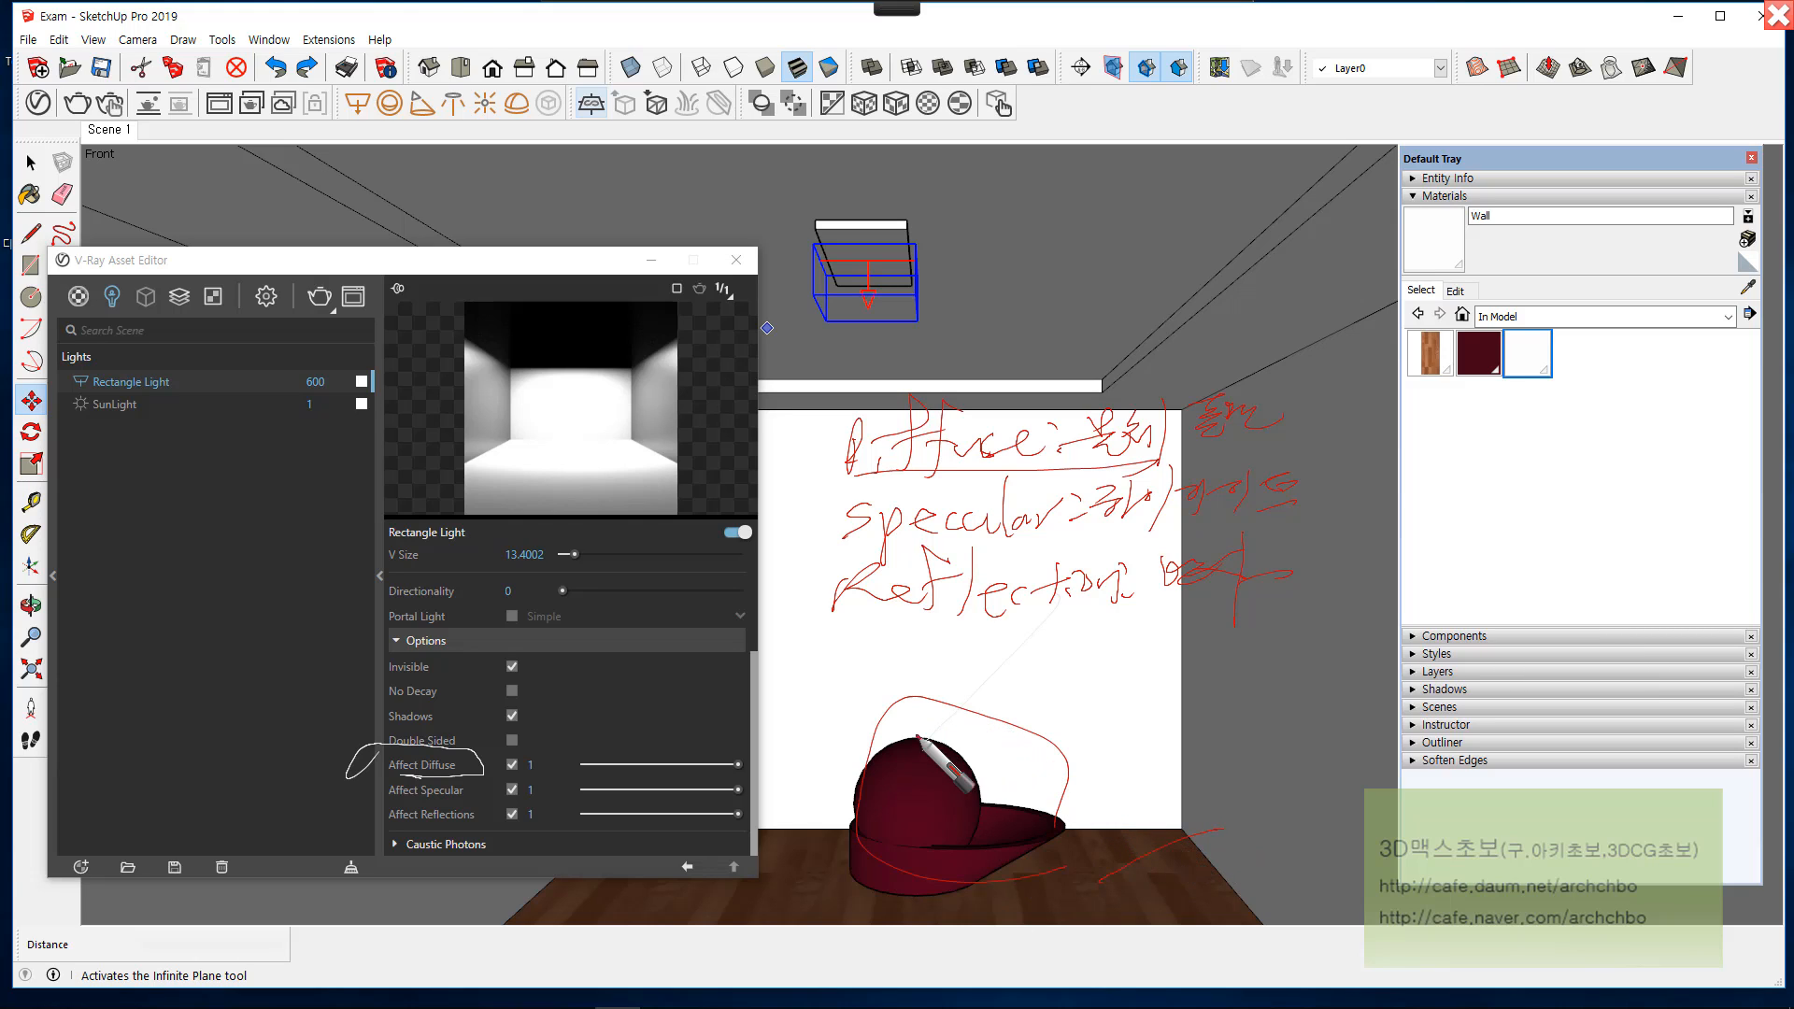
mouse_move(923, 745)
left_mouse_down()
mouse_move(841, 853)
mouse_move(976, 808)
left_mouse_up()
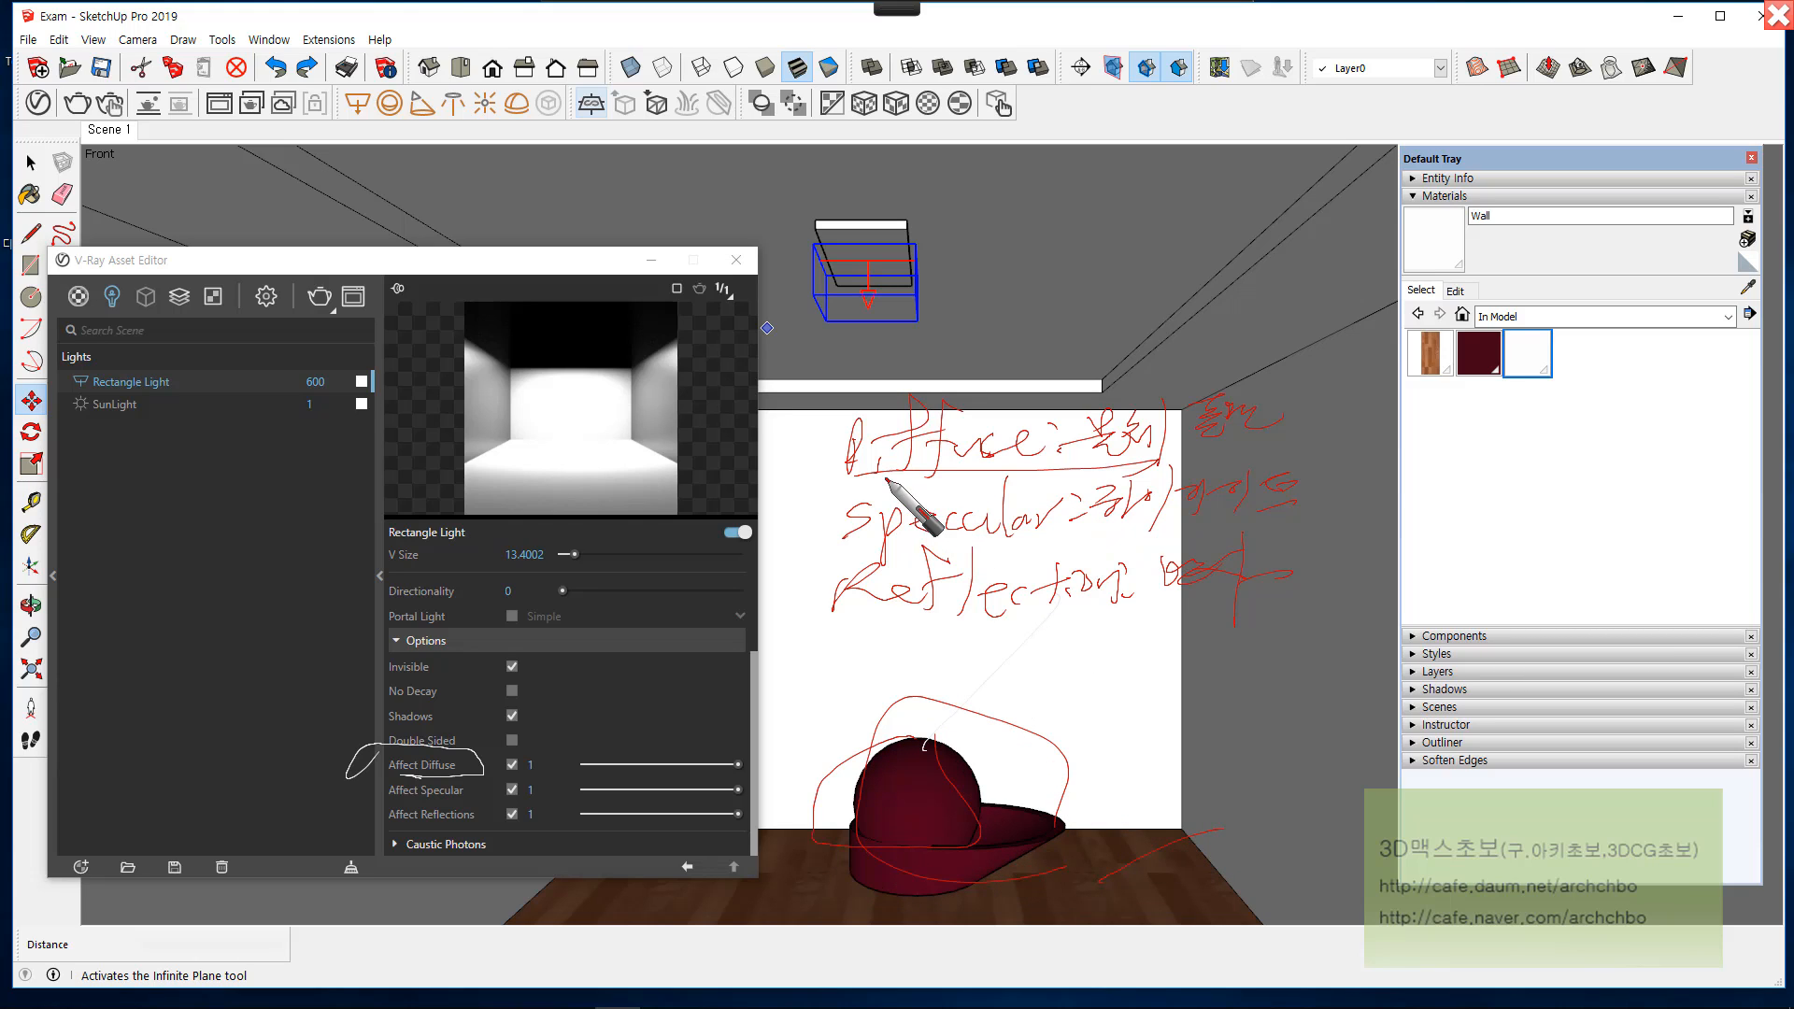
left_click_drag(879, 477, 1081, 473)
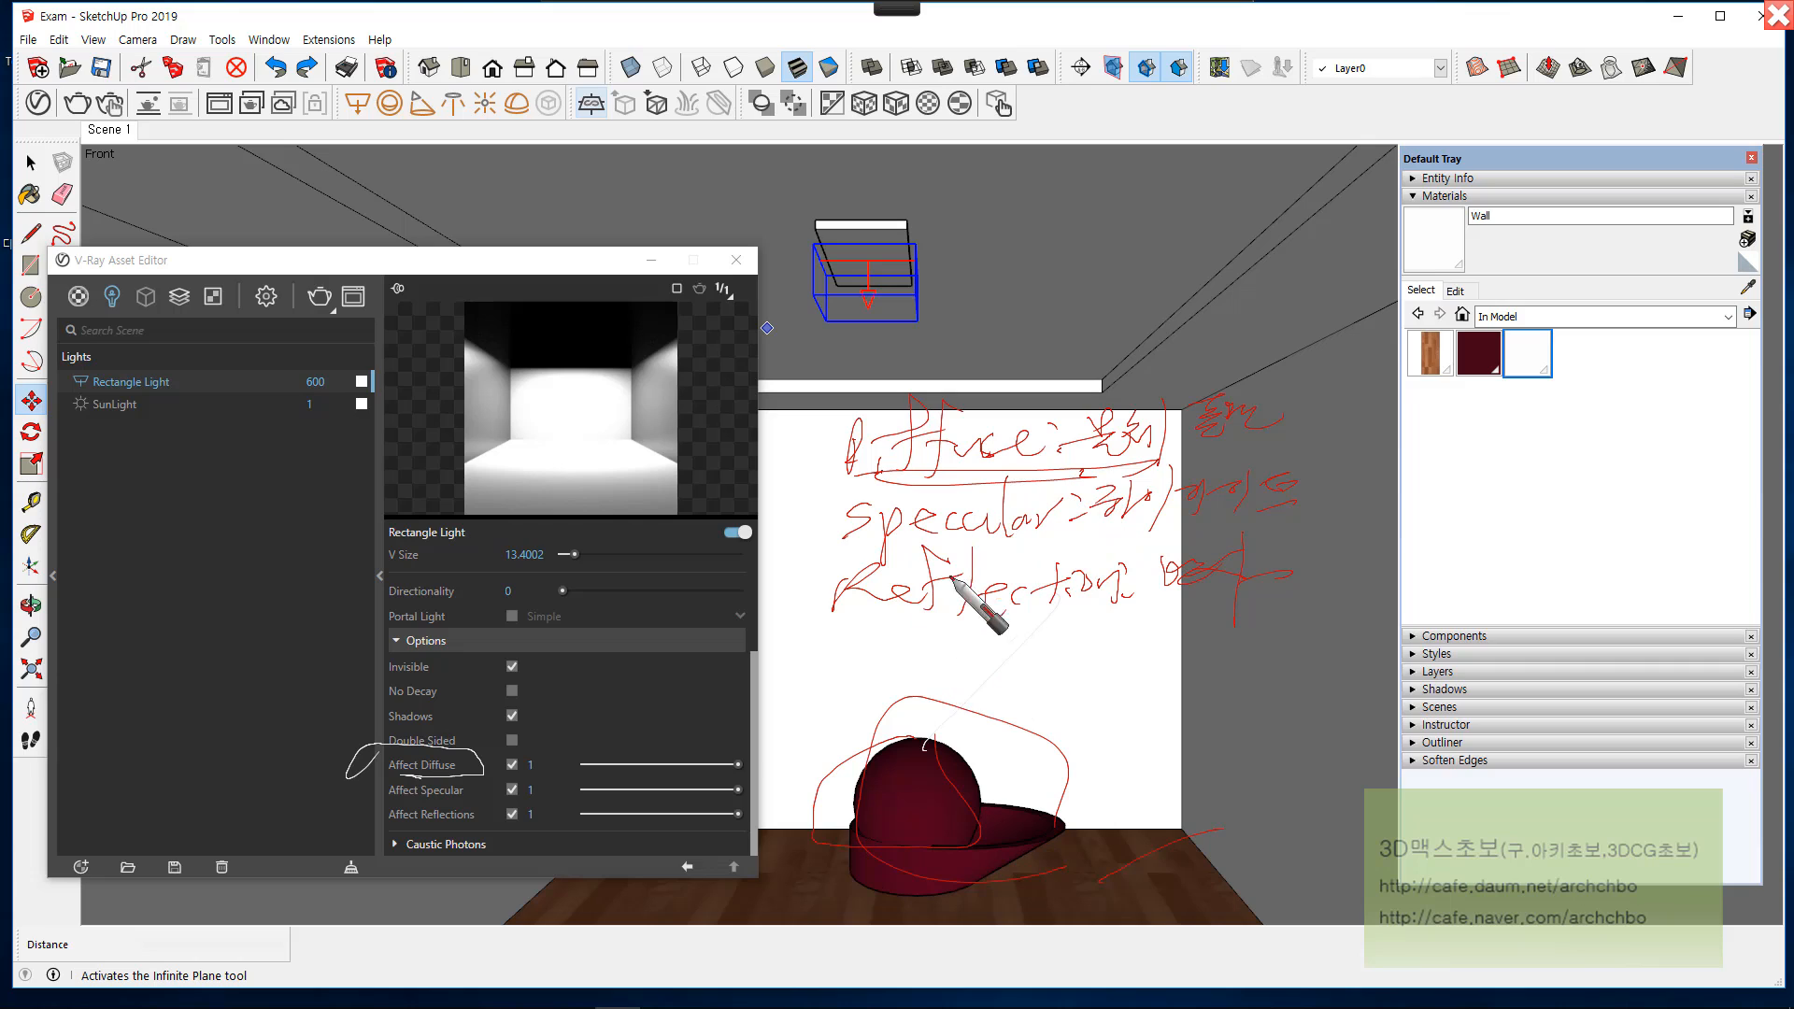
left_click_drag(835, 549, 1084, 539)
left_click(947, 680)
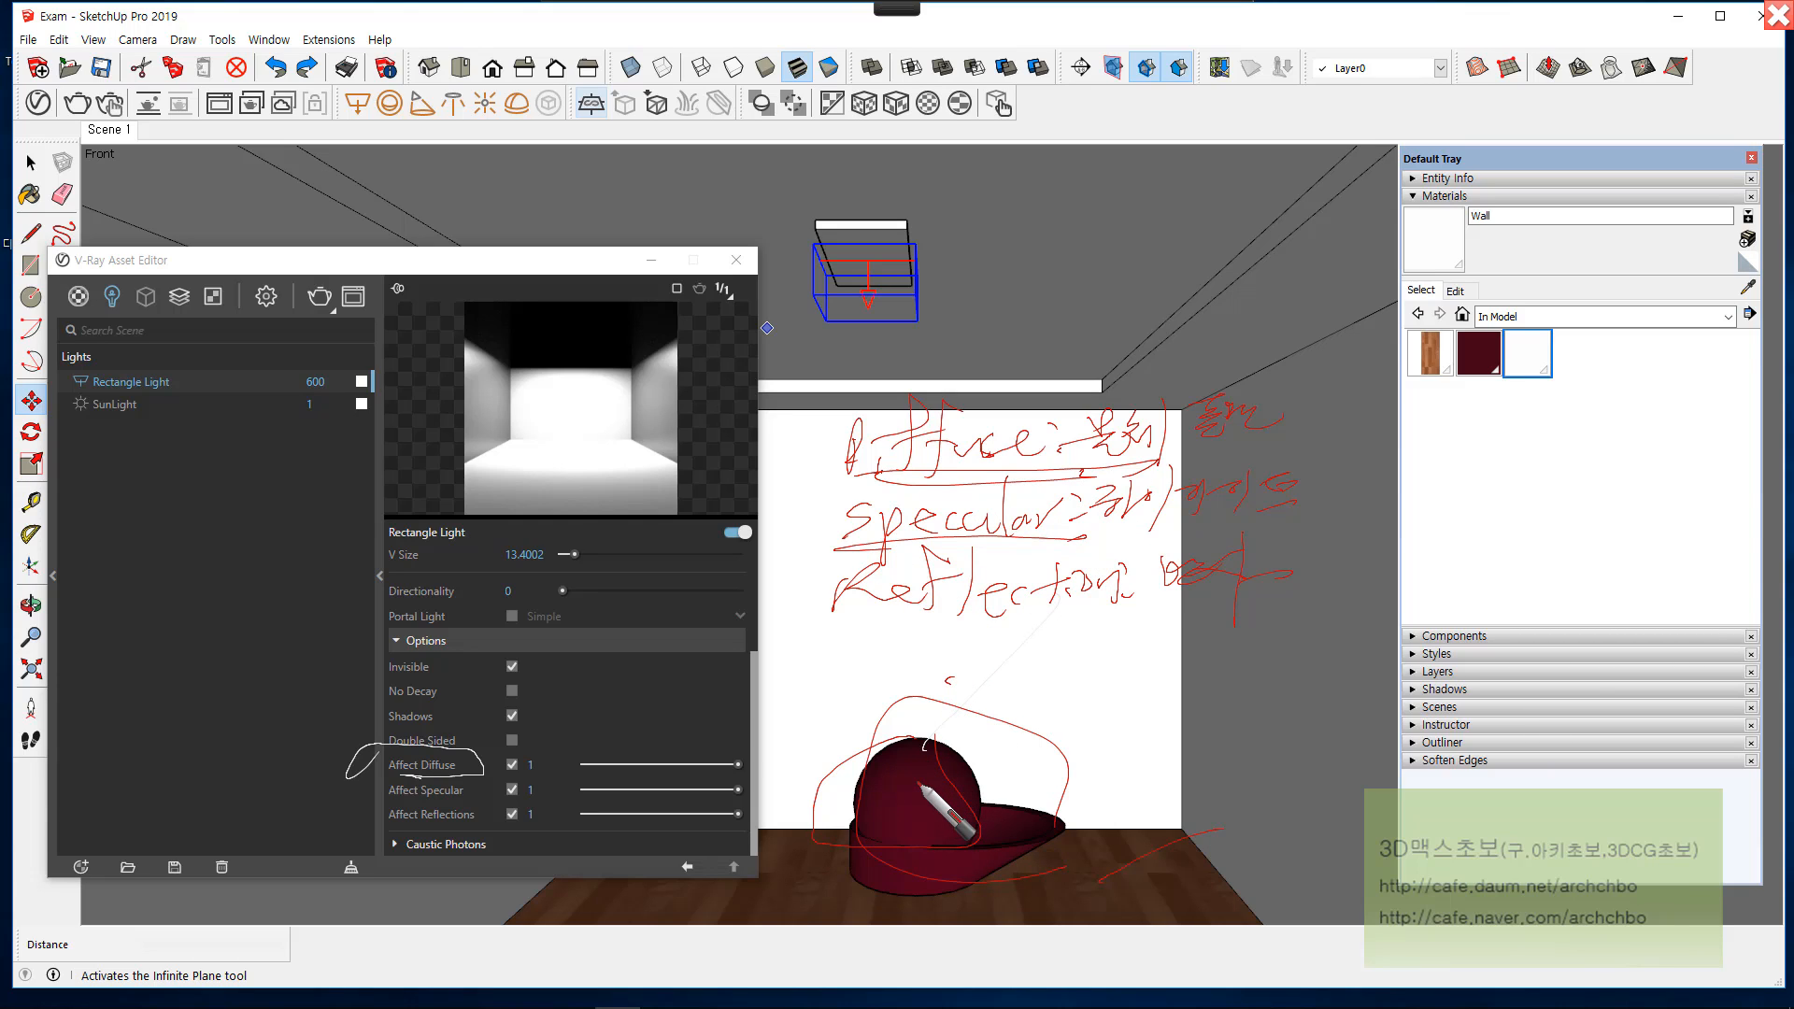
mouse_move(925, 783)
left_mouse_down()
mouse_move(906, 760)
mouse_move(902, 790)
mouse_move(889, 764)
mouse_move(949, 776)
left_mouse_up()
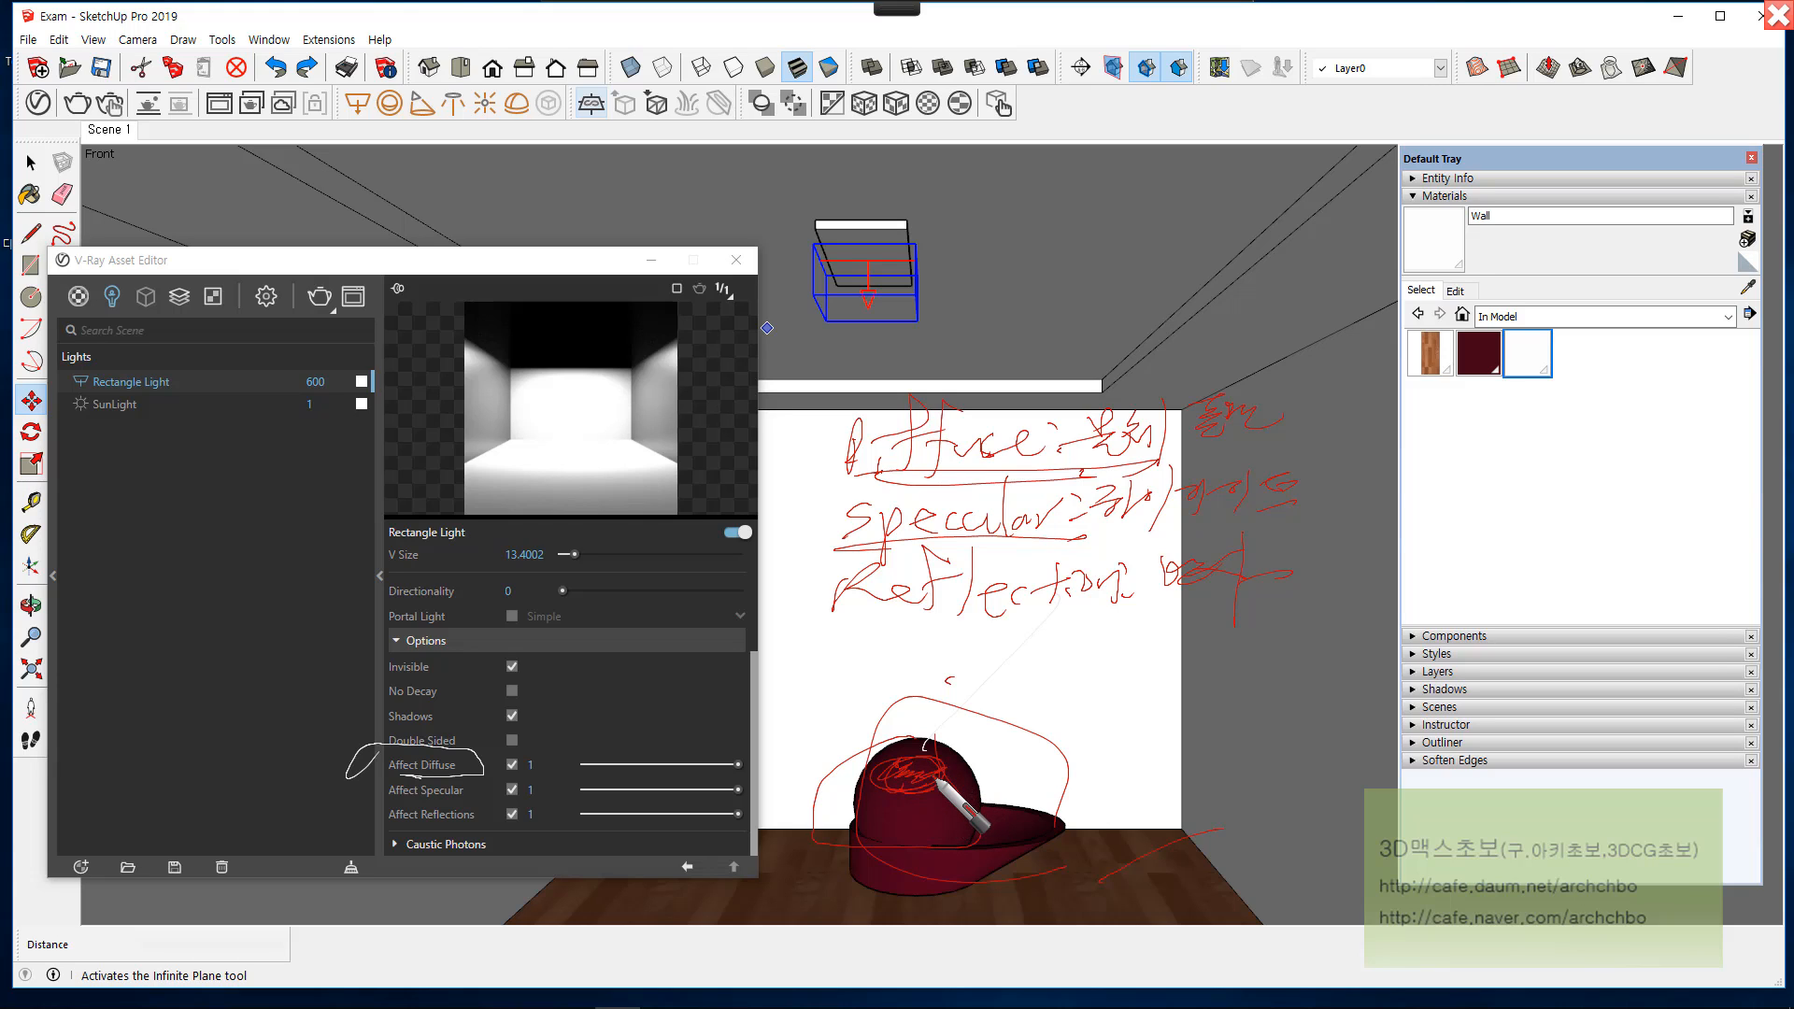
left_click_drag(927, 761, 873, 551)
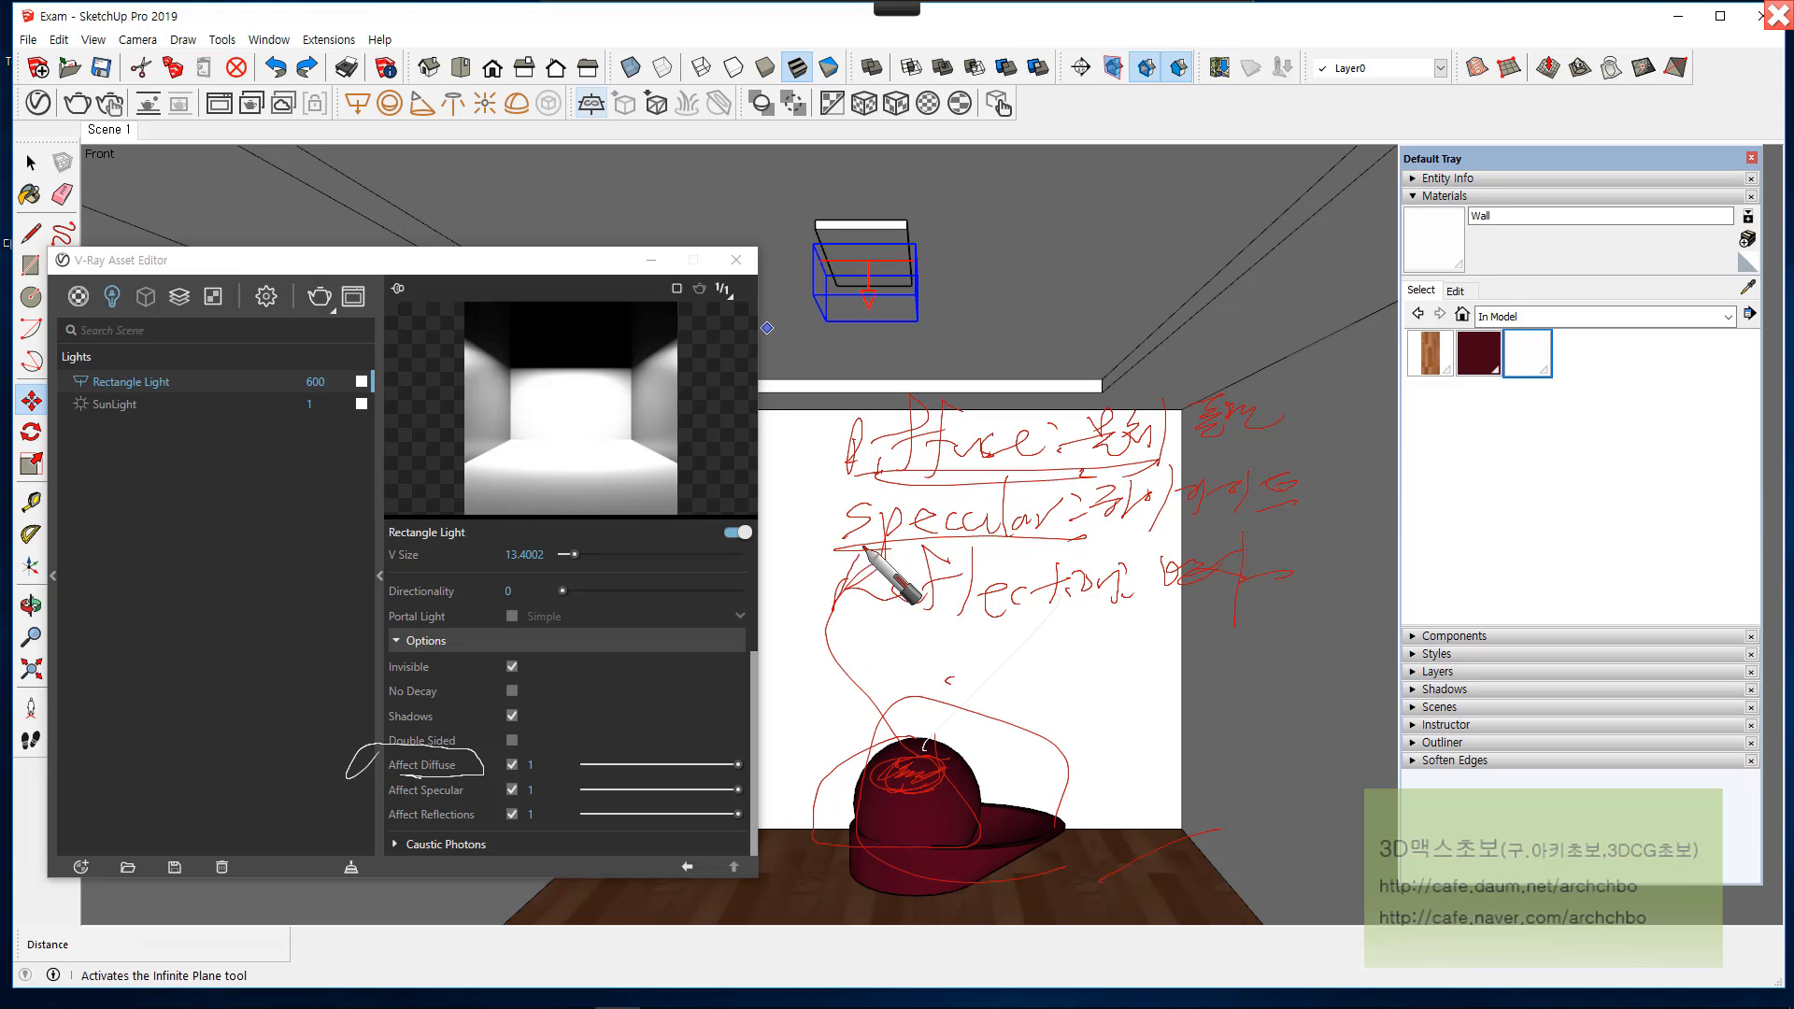
mouse_move(858, 617)
left_mouse_down()
mouse_move(1172, 609)
mouse_move(1021, 802)
mouse_move(1053, 831)
mouse_move(804, 715)
mouse_move(1122, 745)
mouse_move(1040, 827)
left_mouse_up()
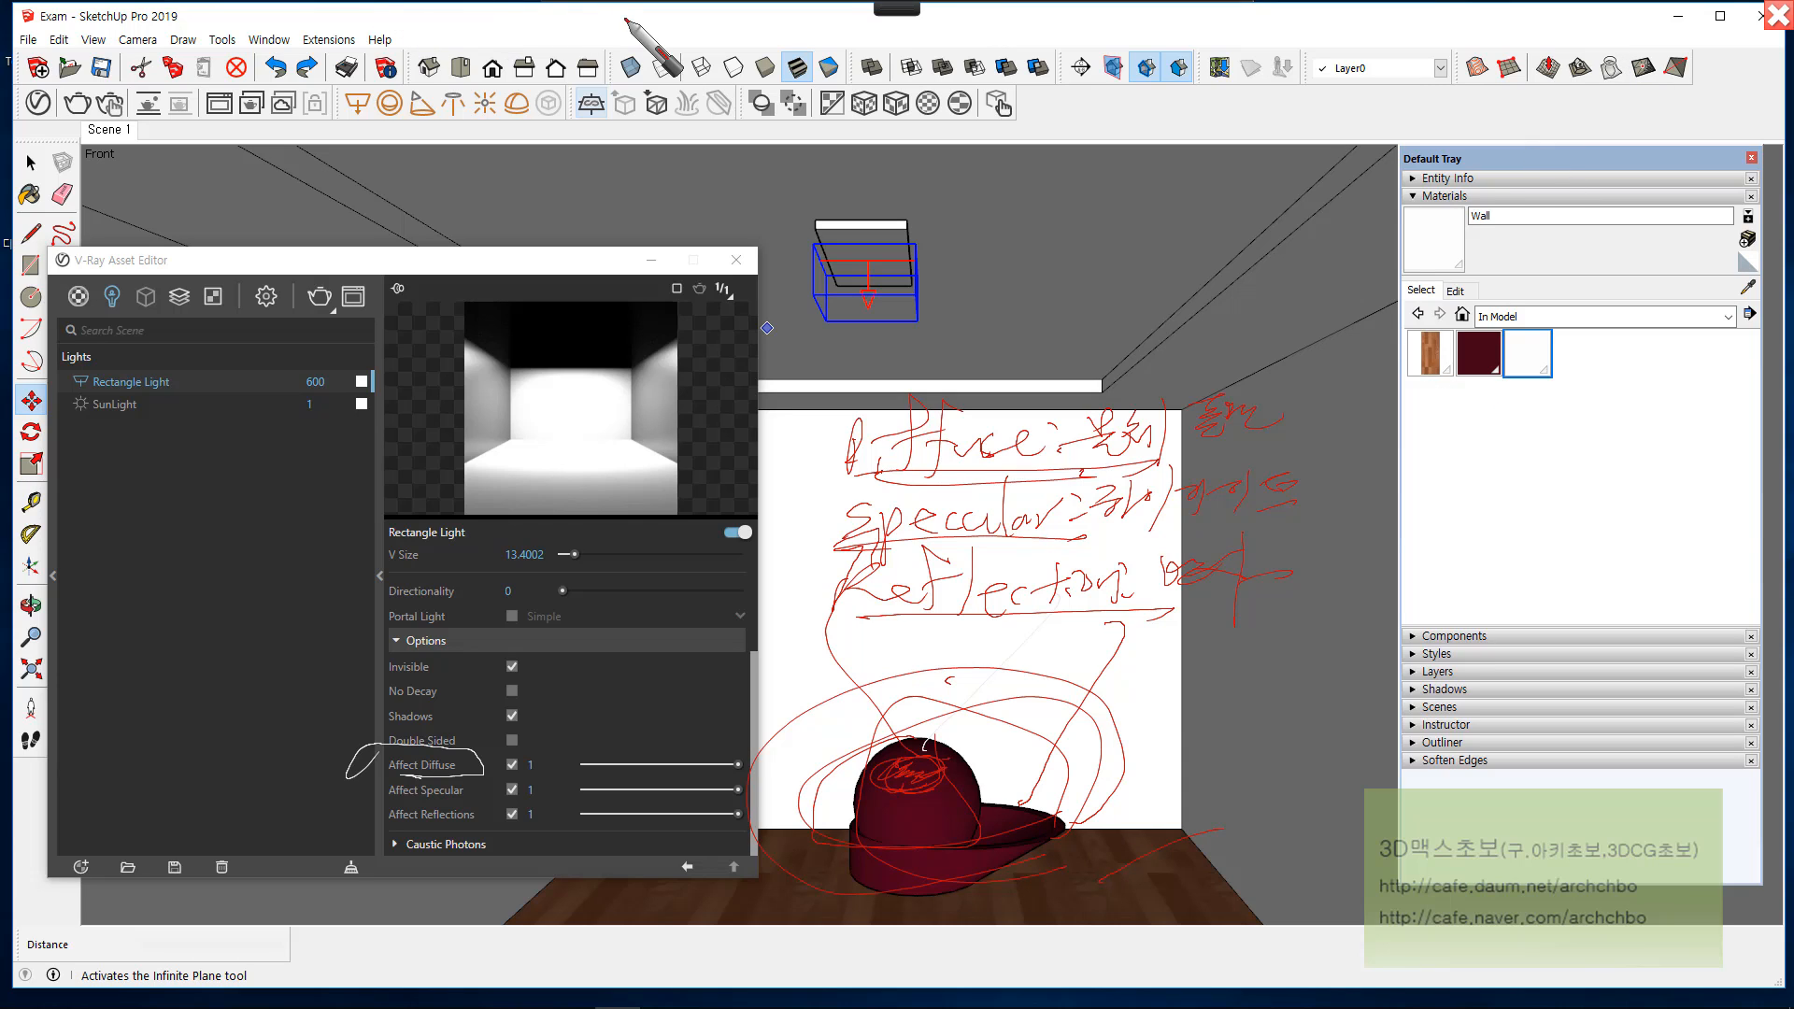
left_click(584, 23)
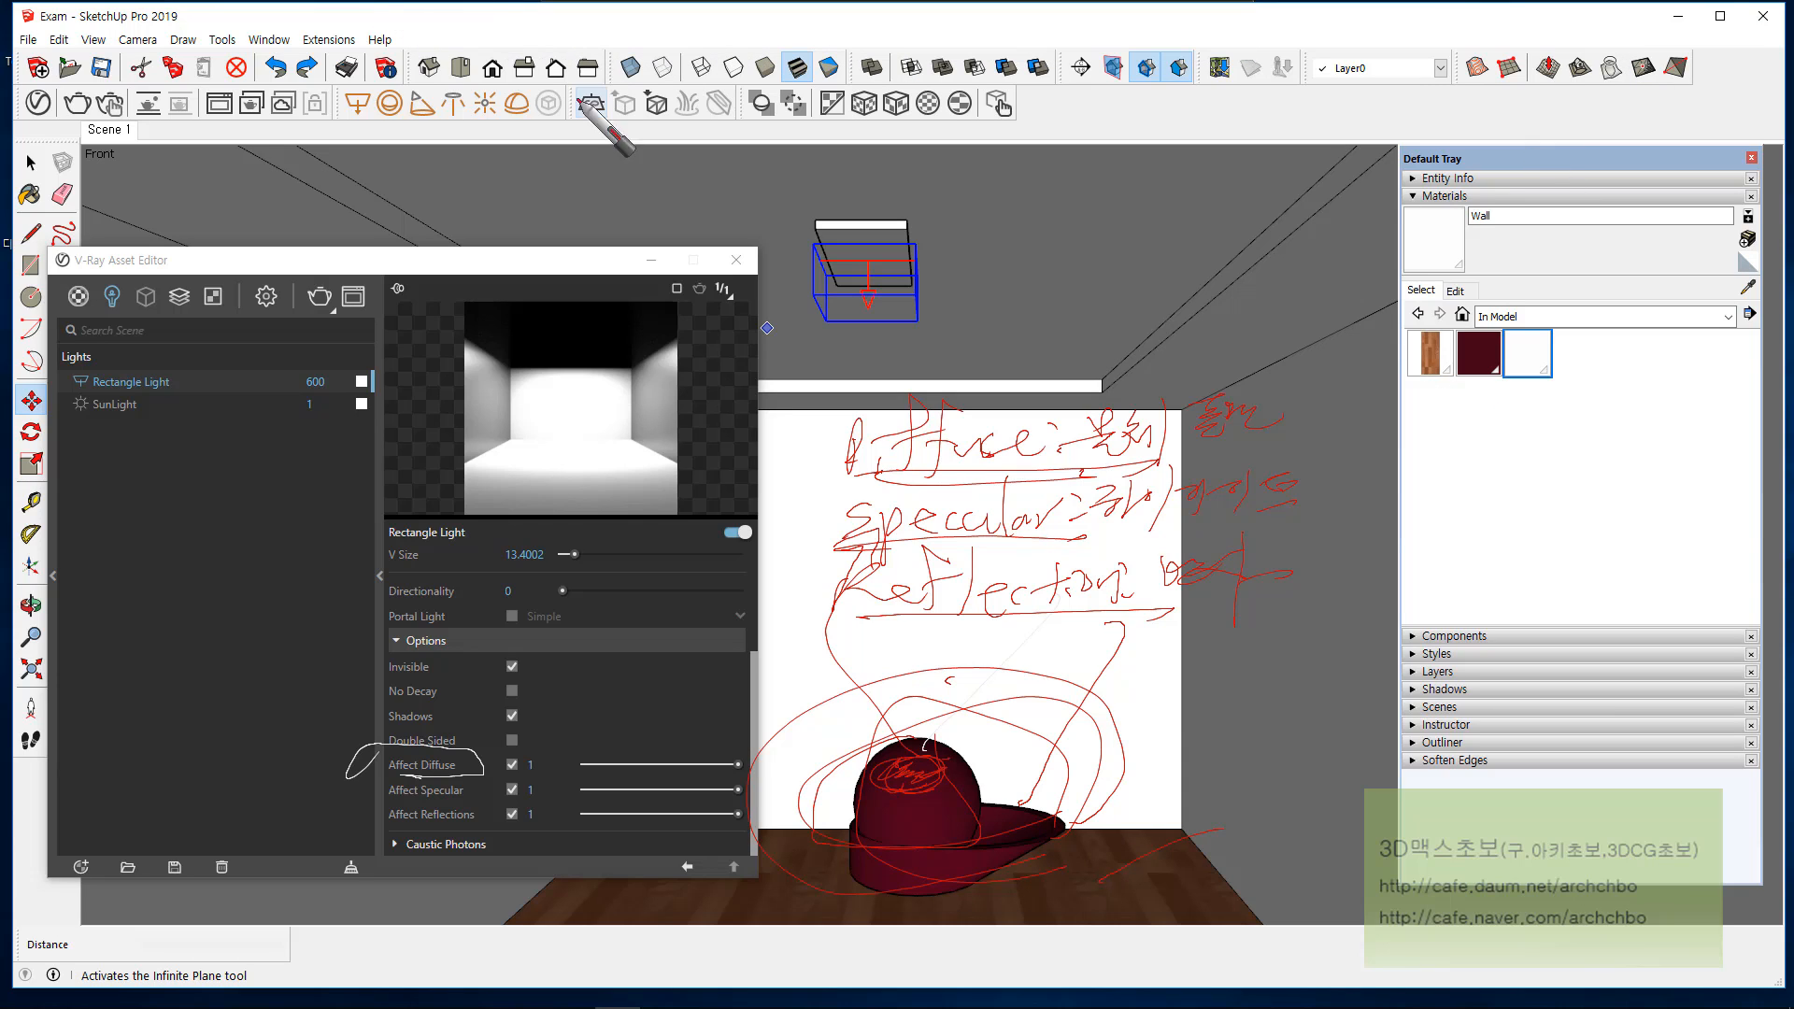
Step: Turn off Affect Diffuse for the rectangle light, render the scene and inspect the highlights in the frame buffer
left_click(514, 767)
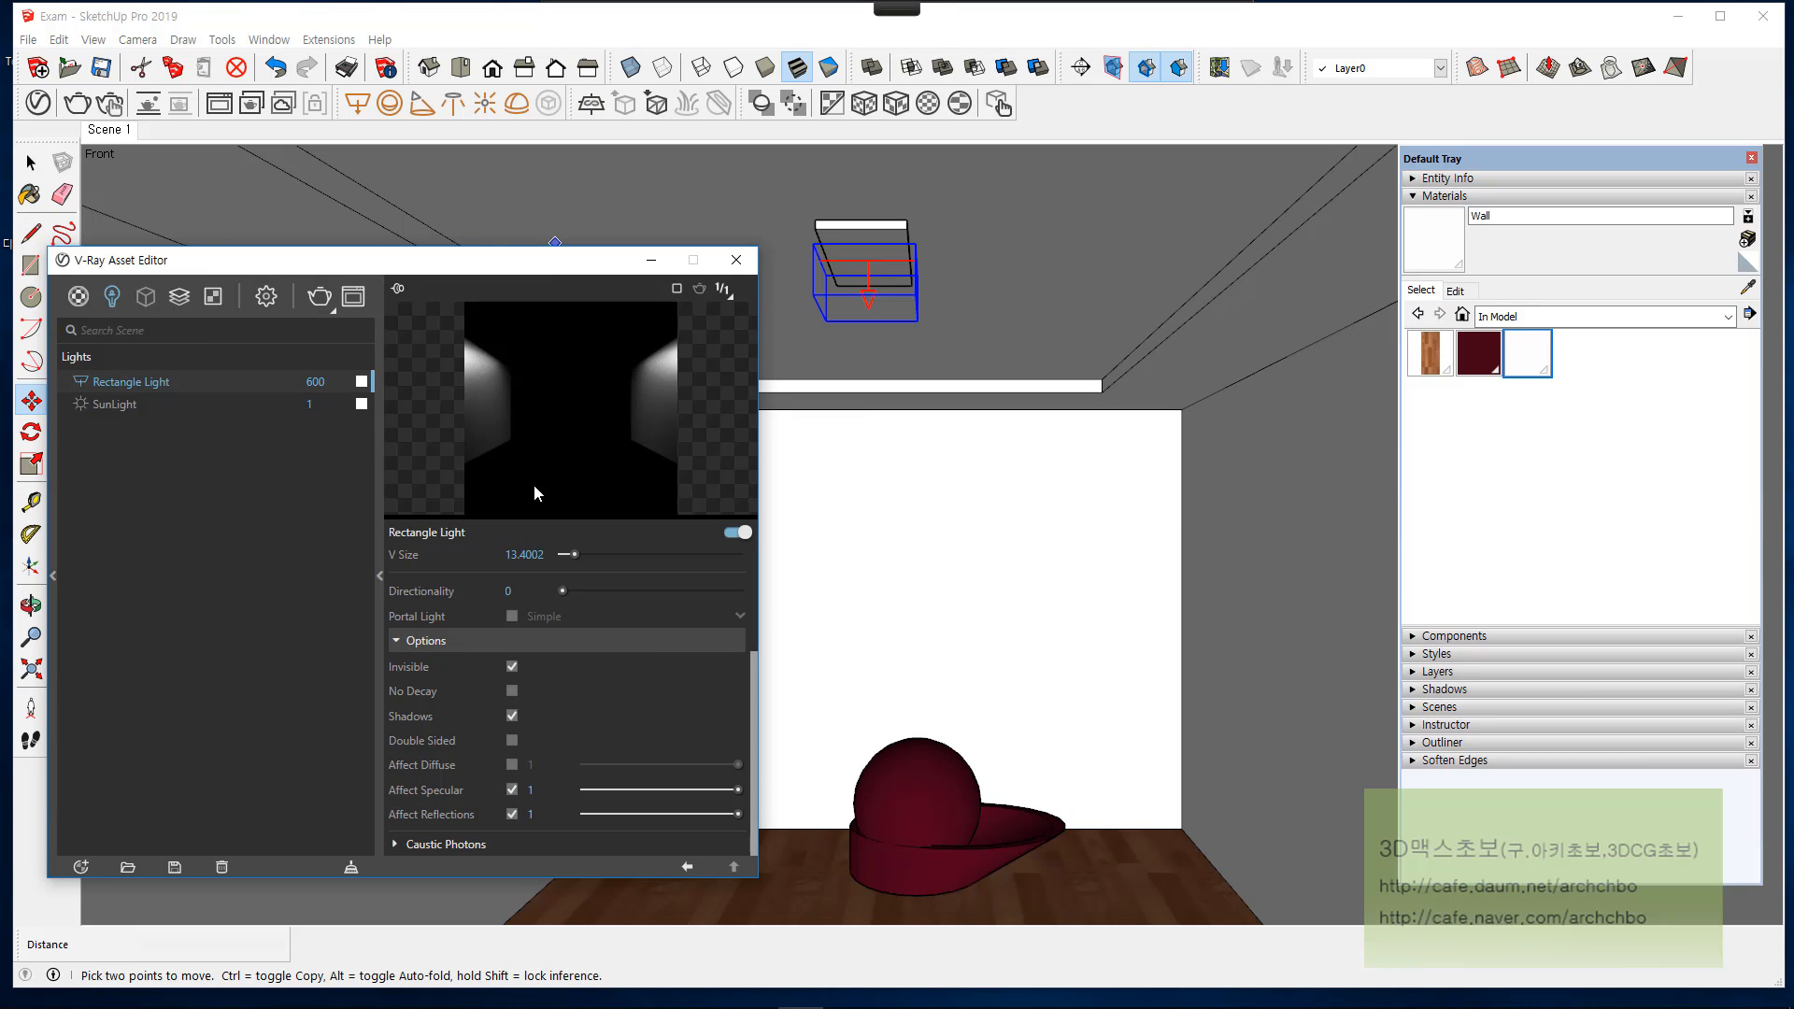
left_click(323, 299)
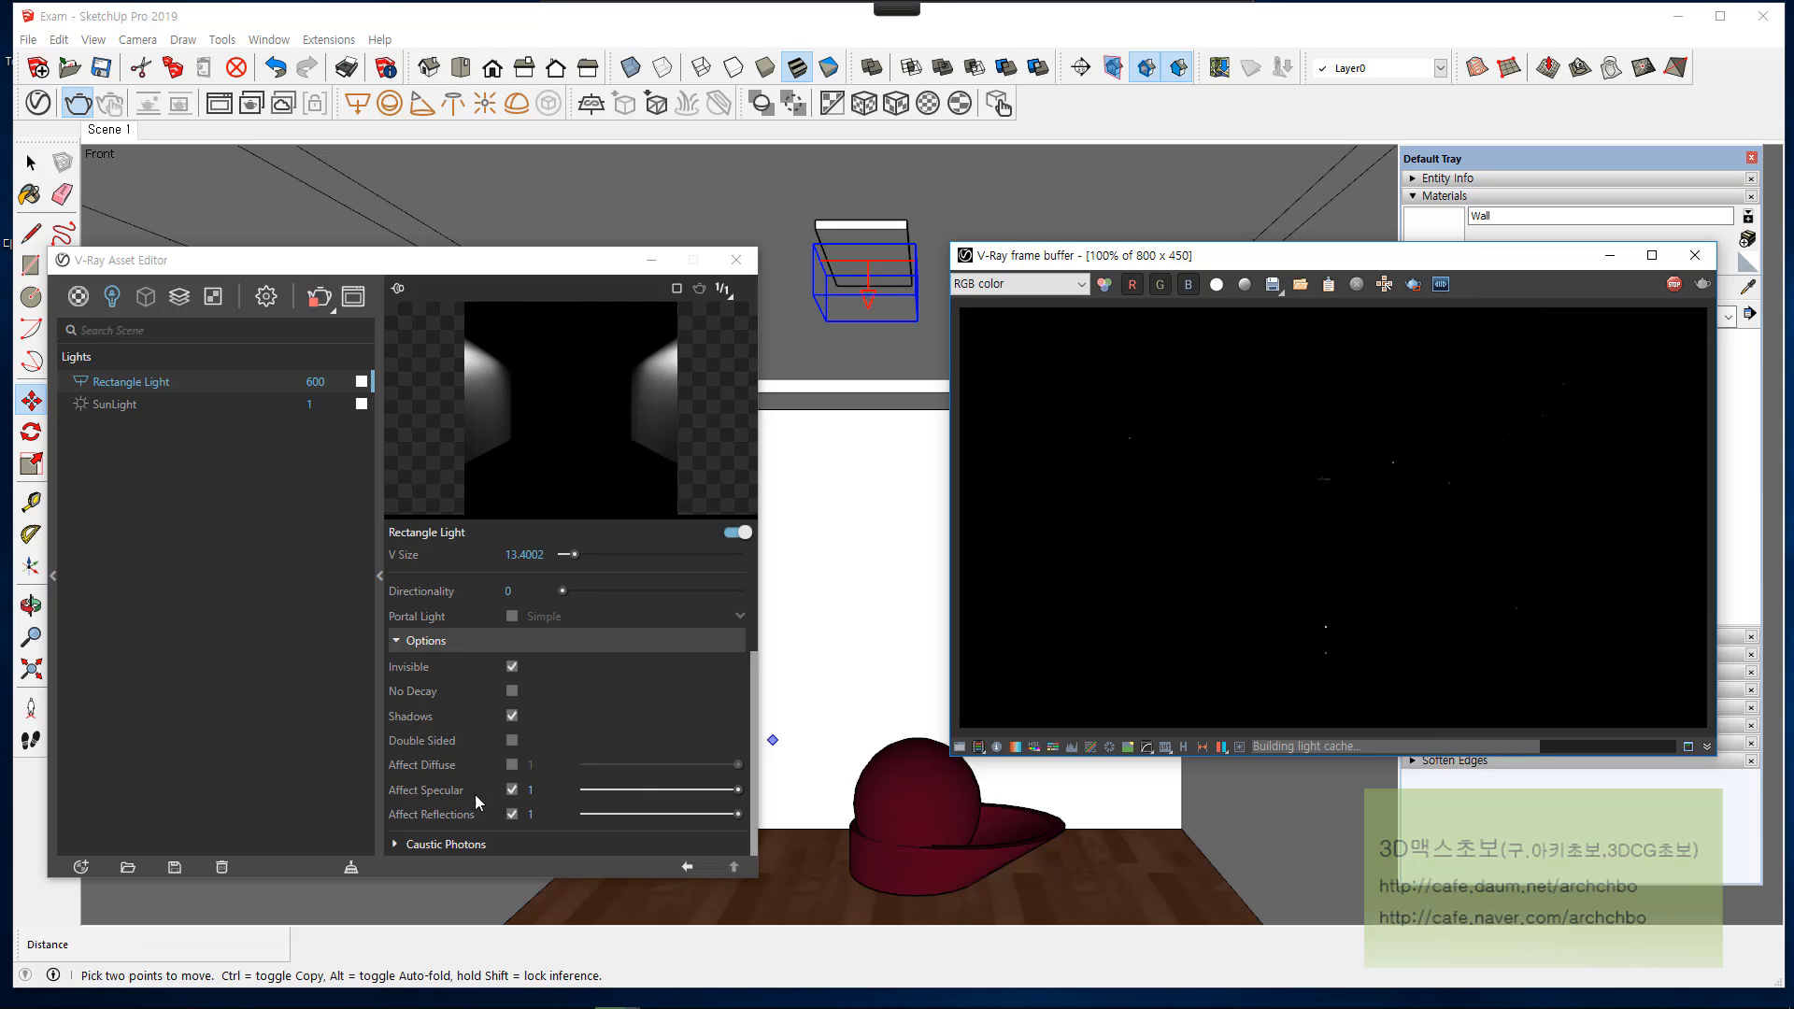
scroll(1321, 659, "up", 4)
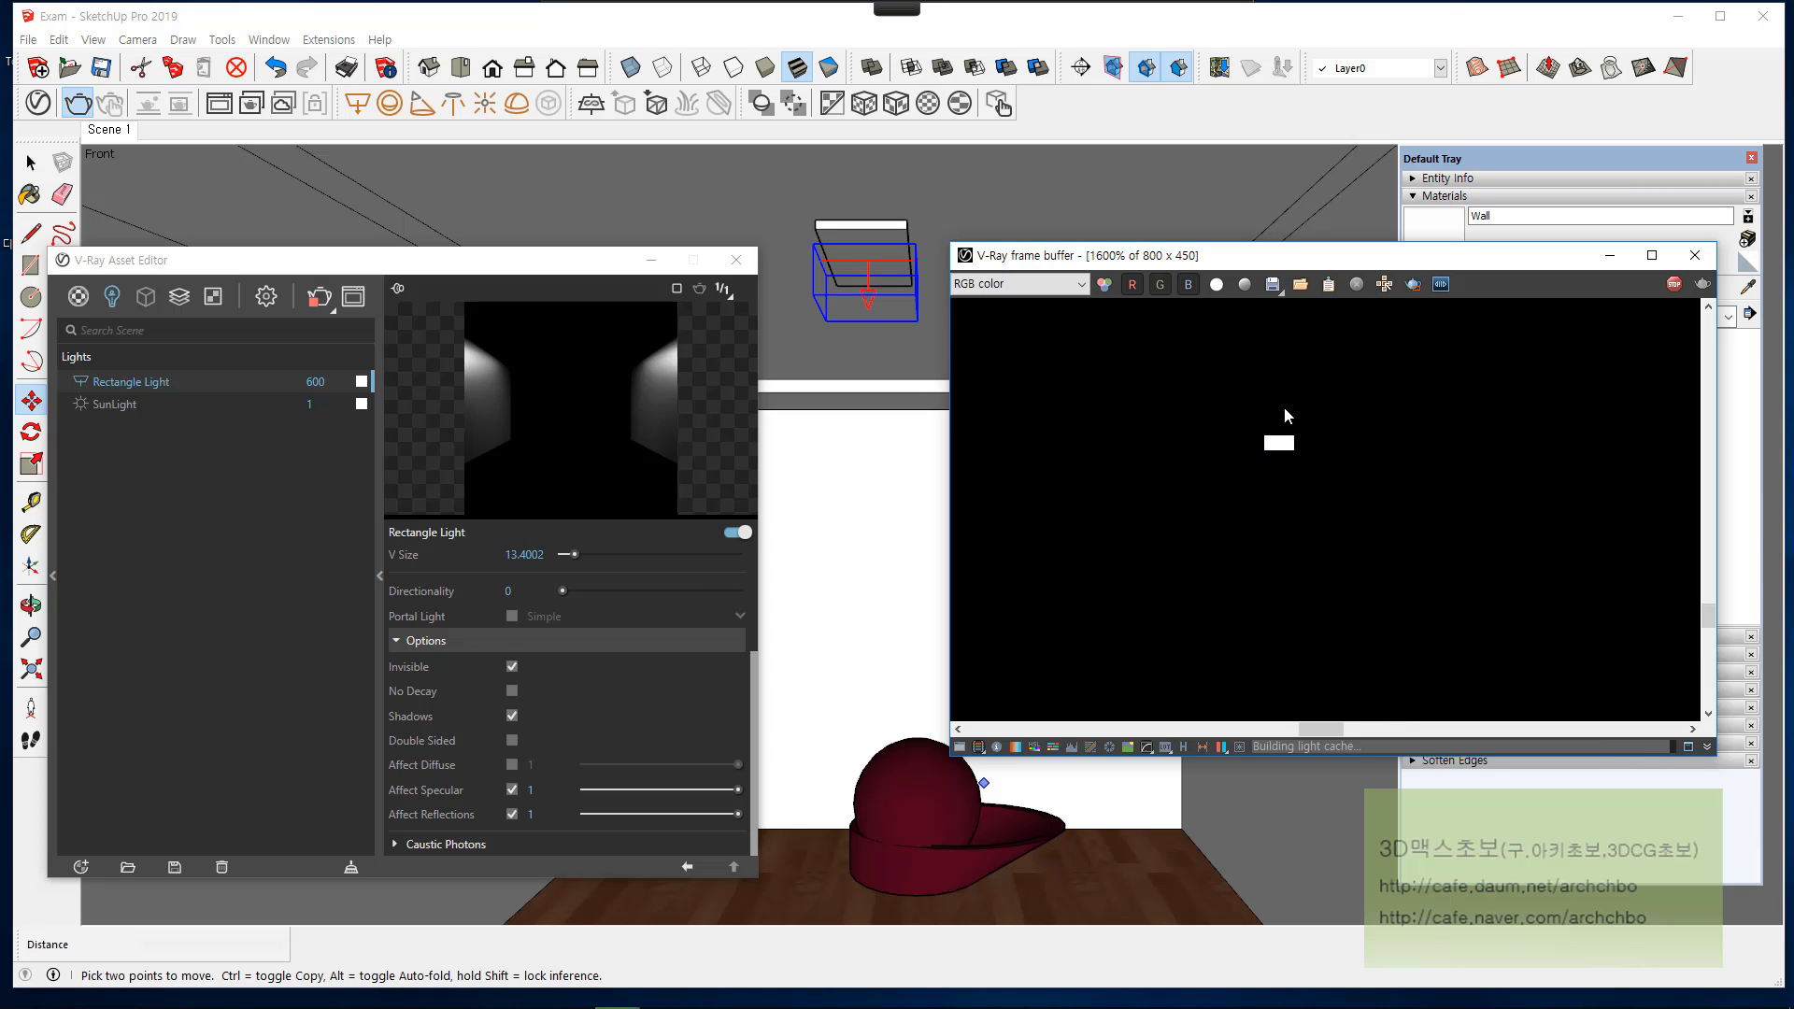
scroll(1310, 495, "down", 2)
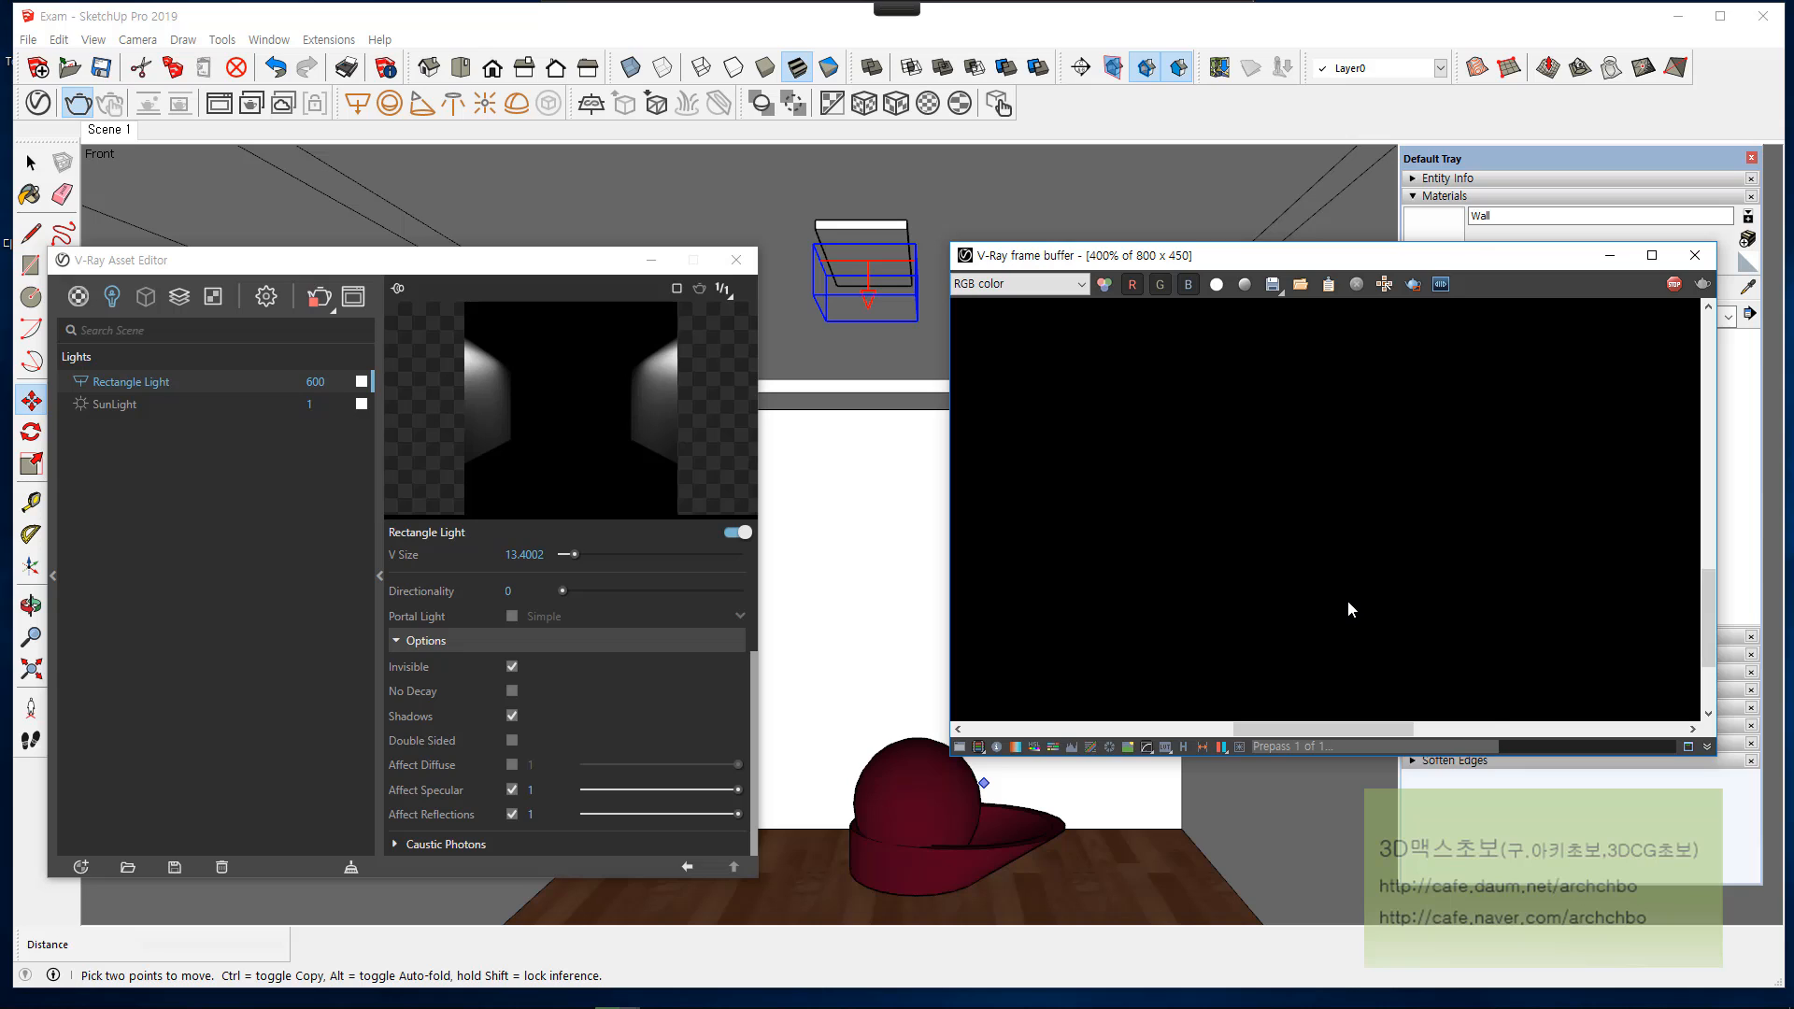
scroll(1350, 598, "down", 4)
scroll(1350, 598, "up", 1)
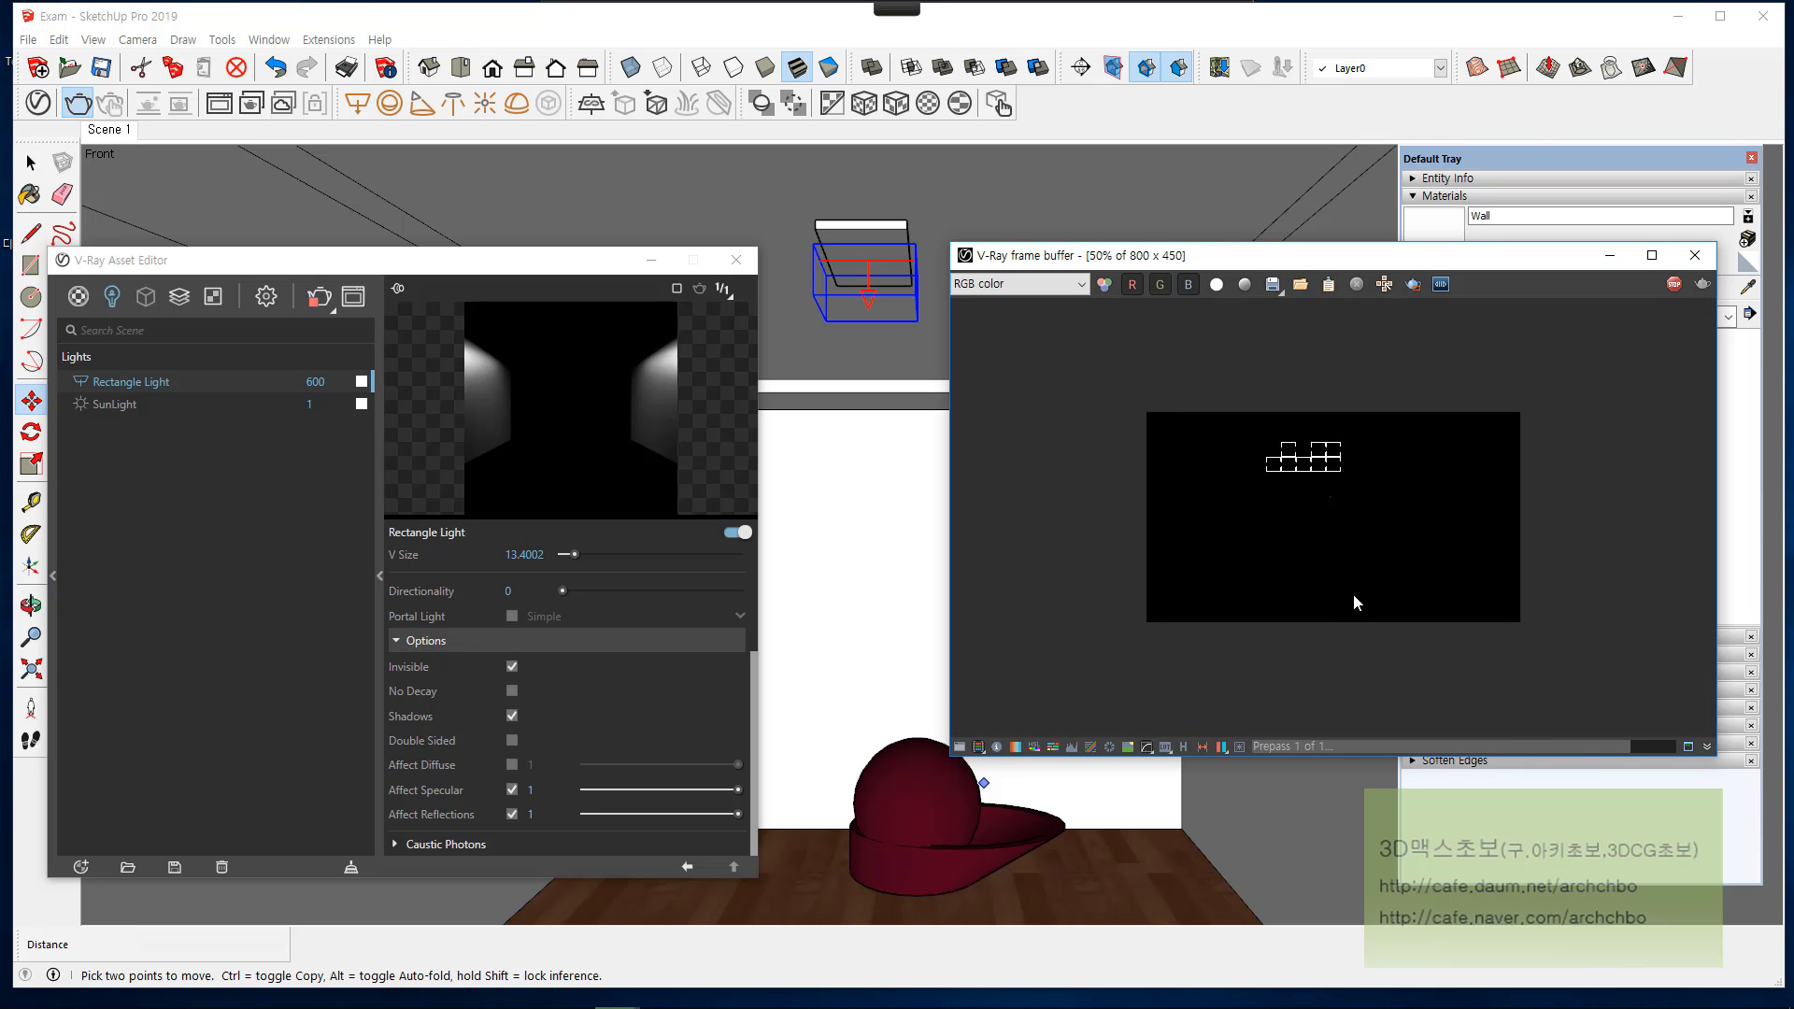
scroll(1353, 593, "up", 1)
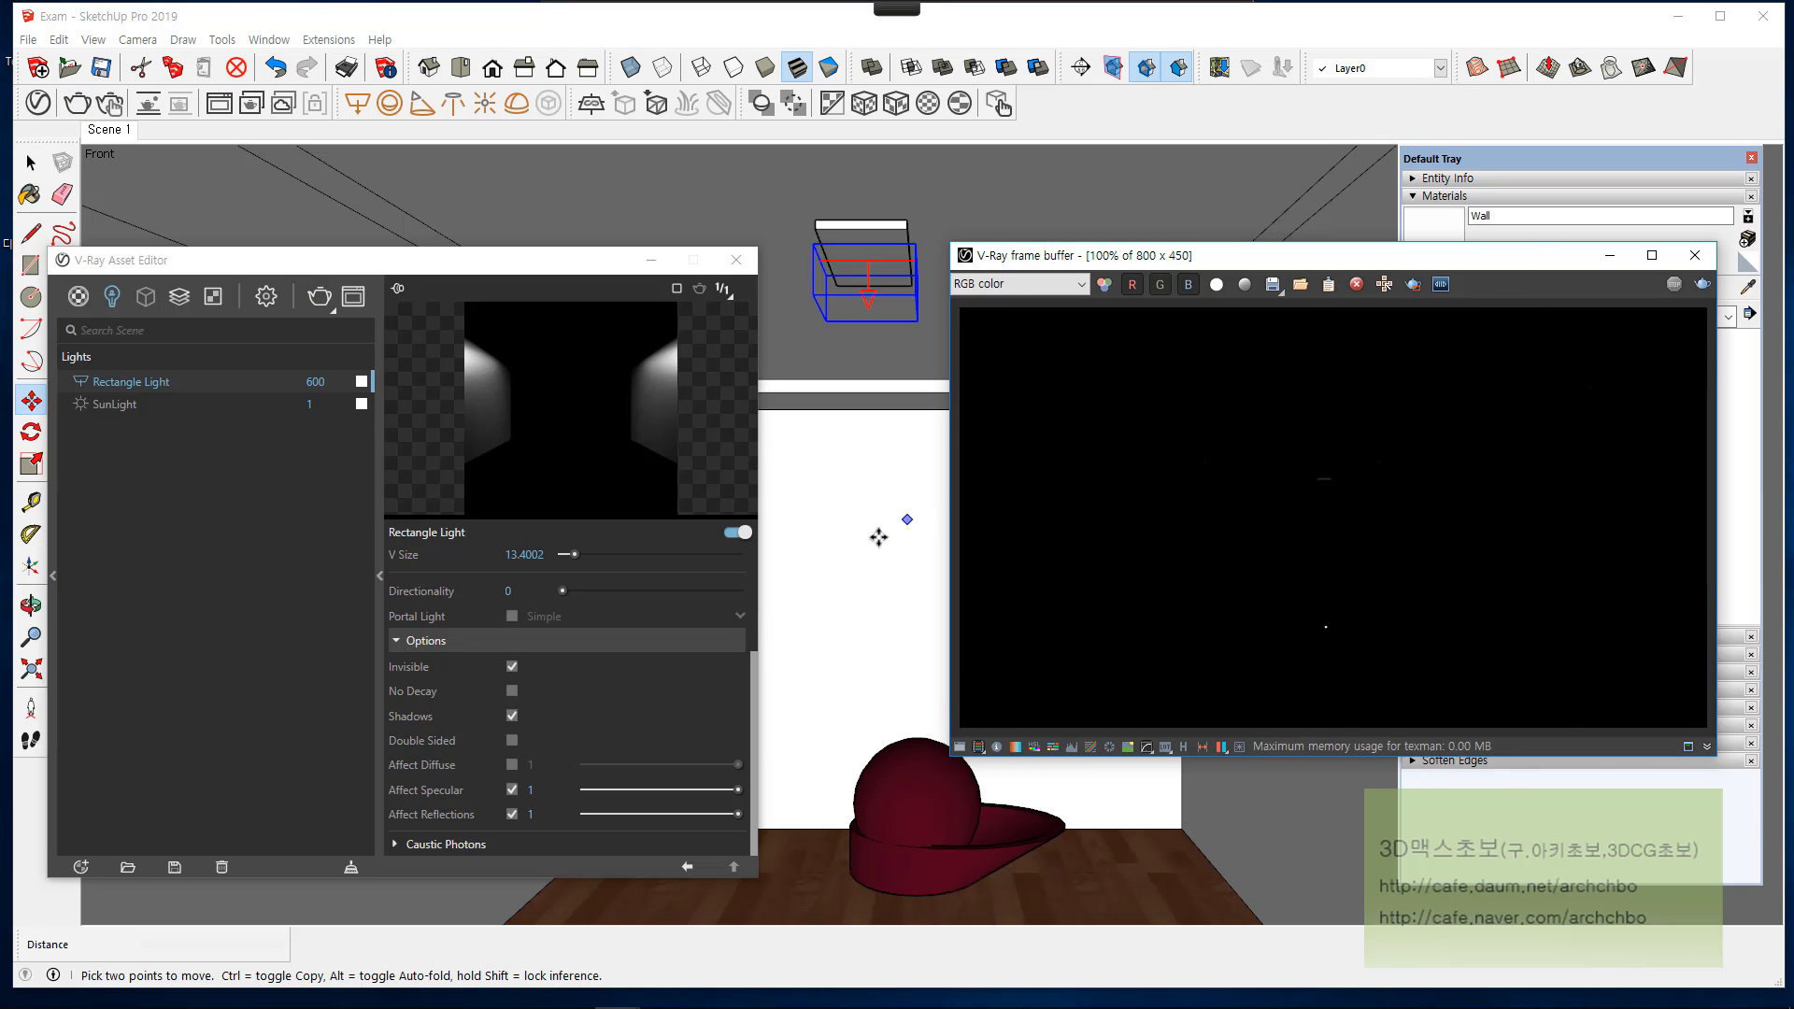
Step: Turn Affect Diffuse on and Affect Specular off for the rectangle light, render the scene and inspect the sphere in the frame buffer
left_click(514, 764)
left_click(512, 790)
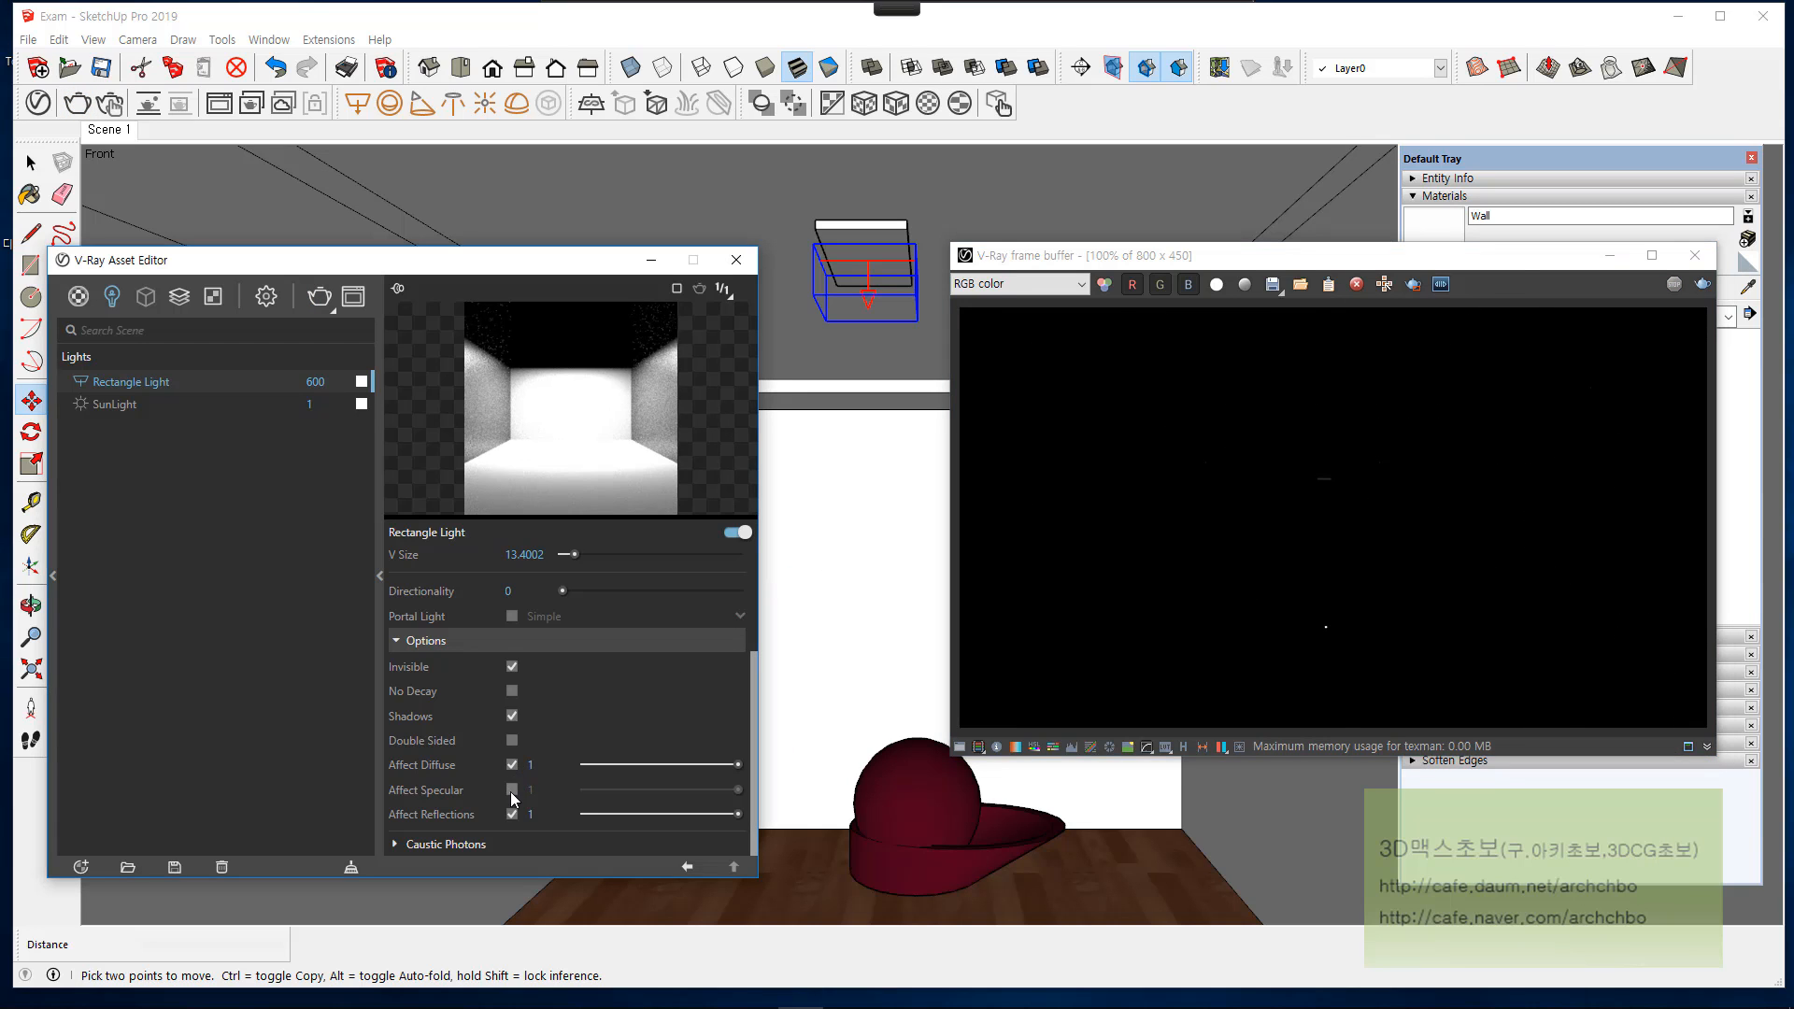
left_click(1703, 284)
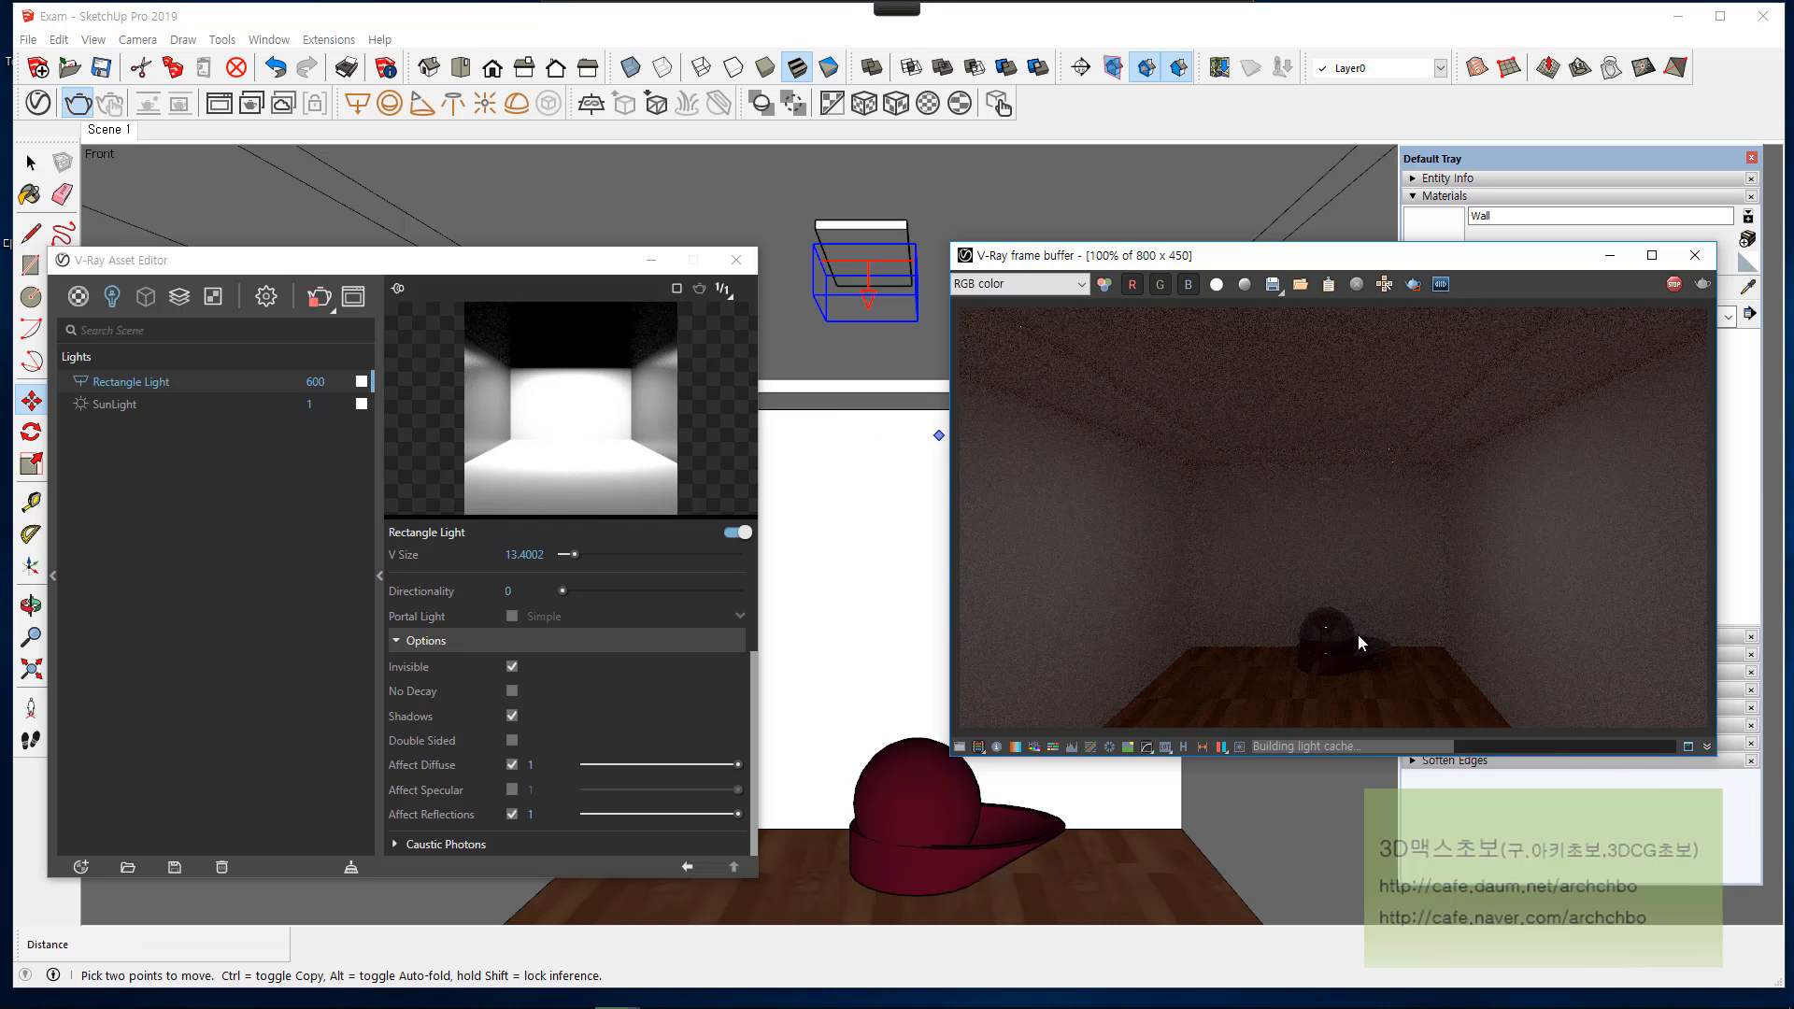
scroll(1358, 635, "up", 1)
scroll(1353, 643, "up", 2)
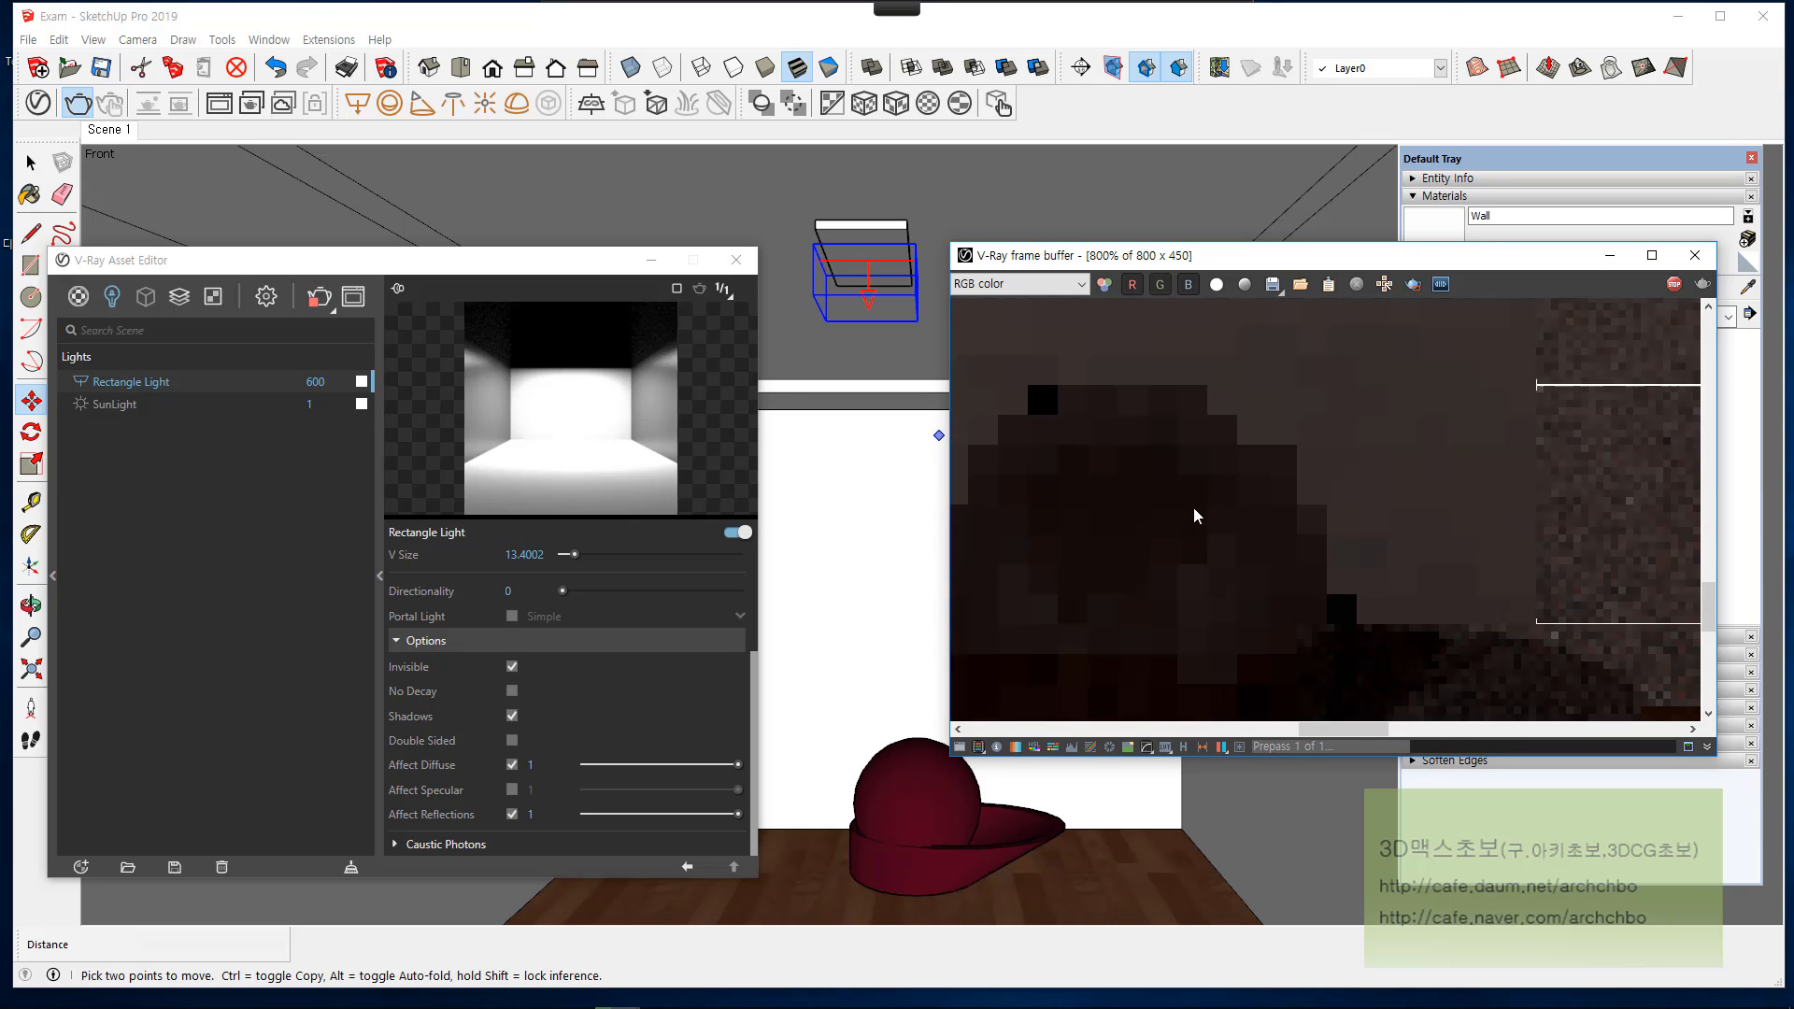
scroll(1201, 515, "down", 1)
scroll(1228, 522, "down", 1)
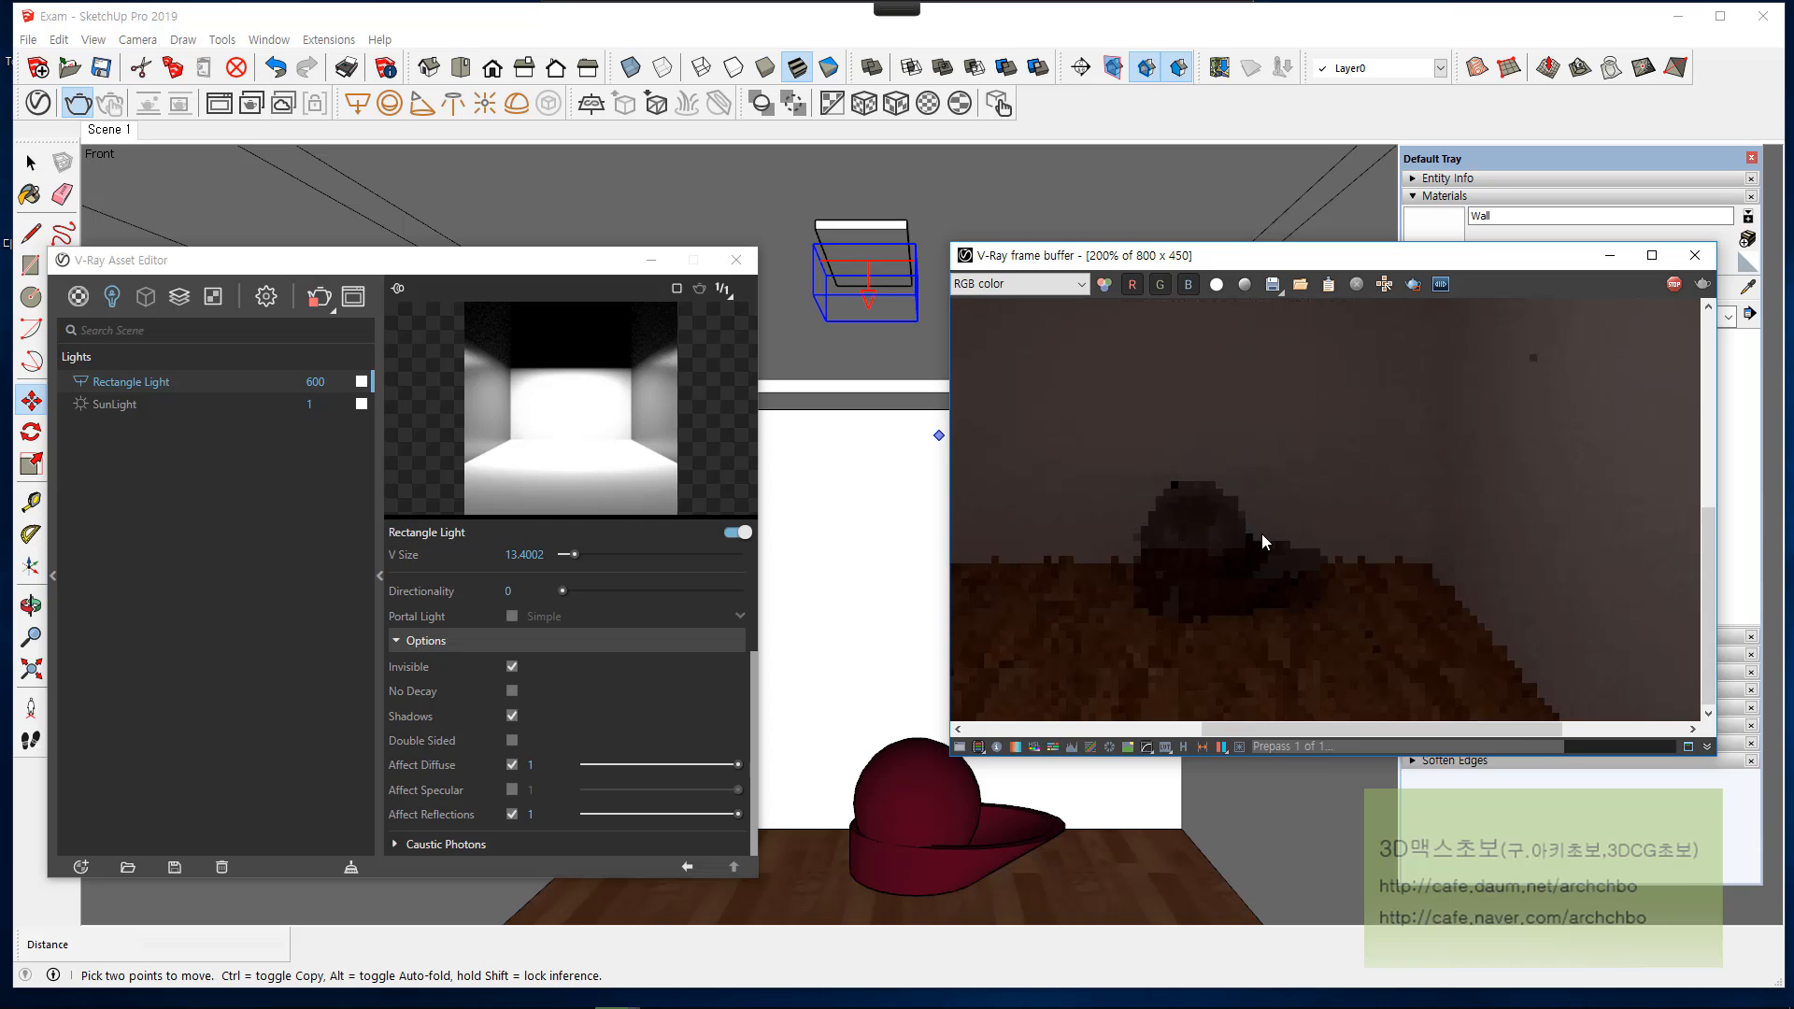
scroll(1273, 539, "down", 1)
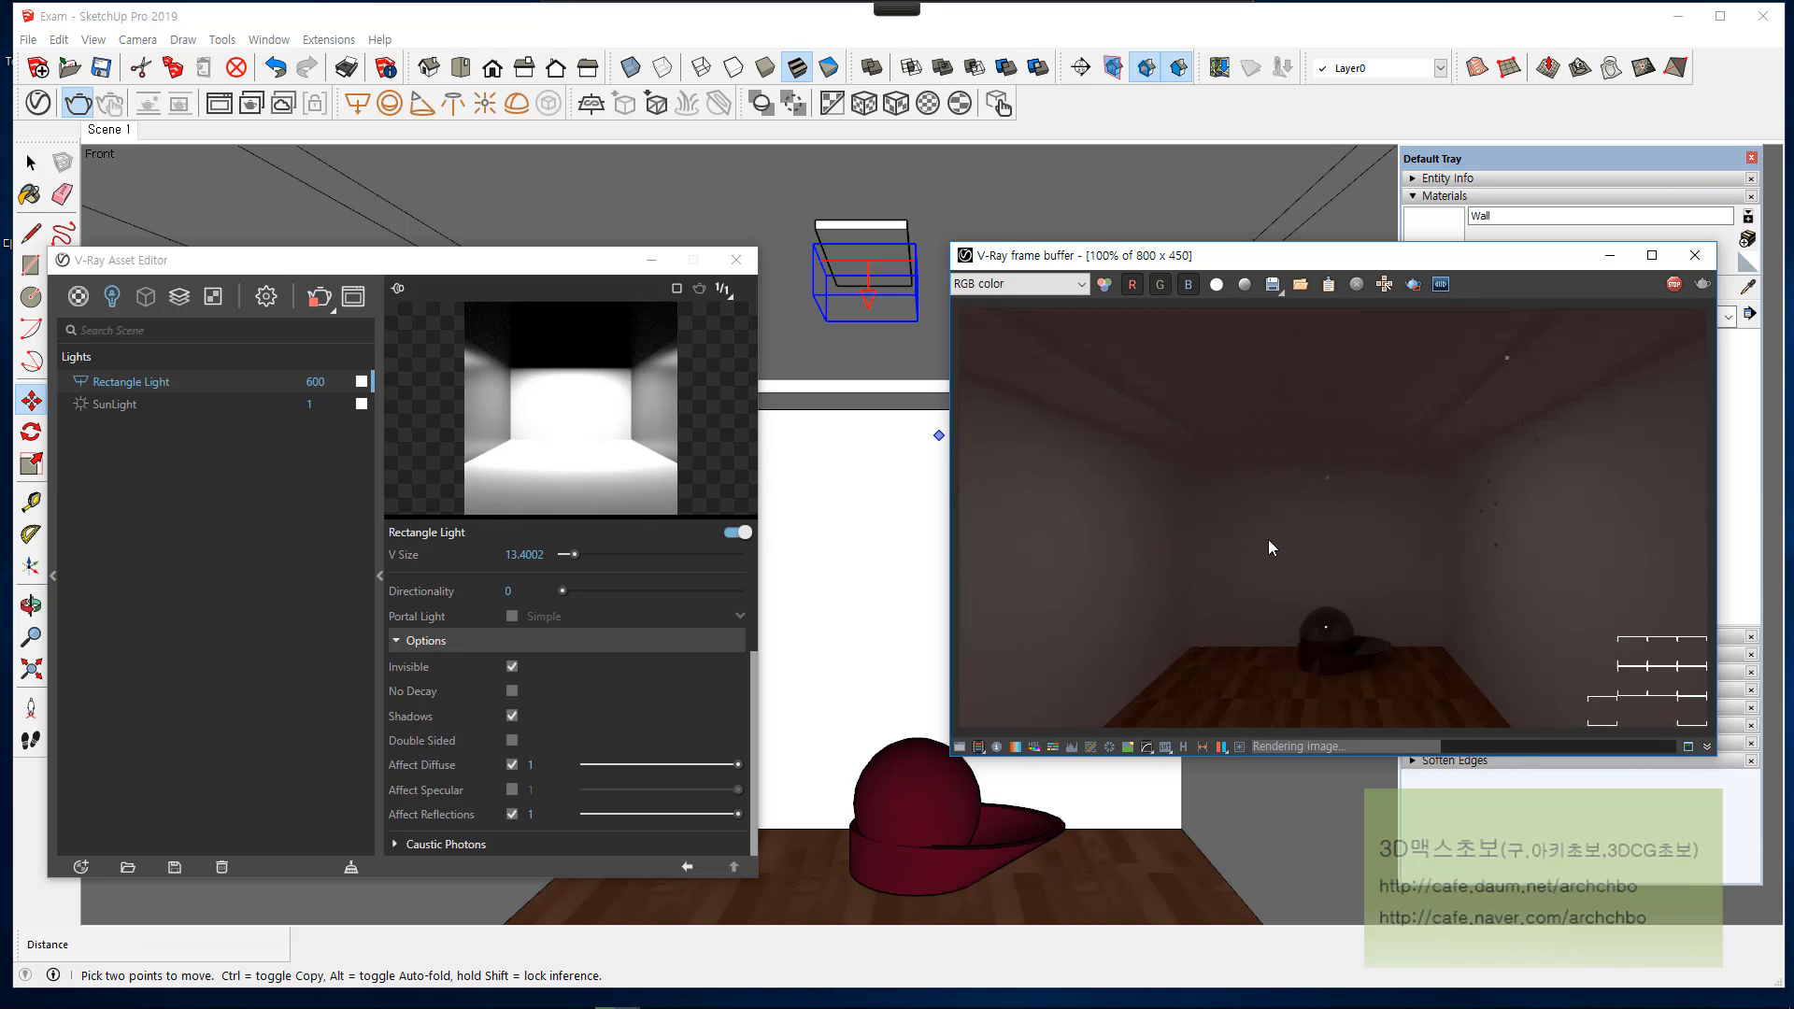
scroll(1359, 659, "up", 1)
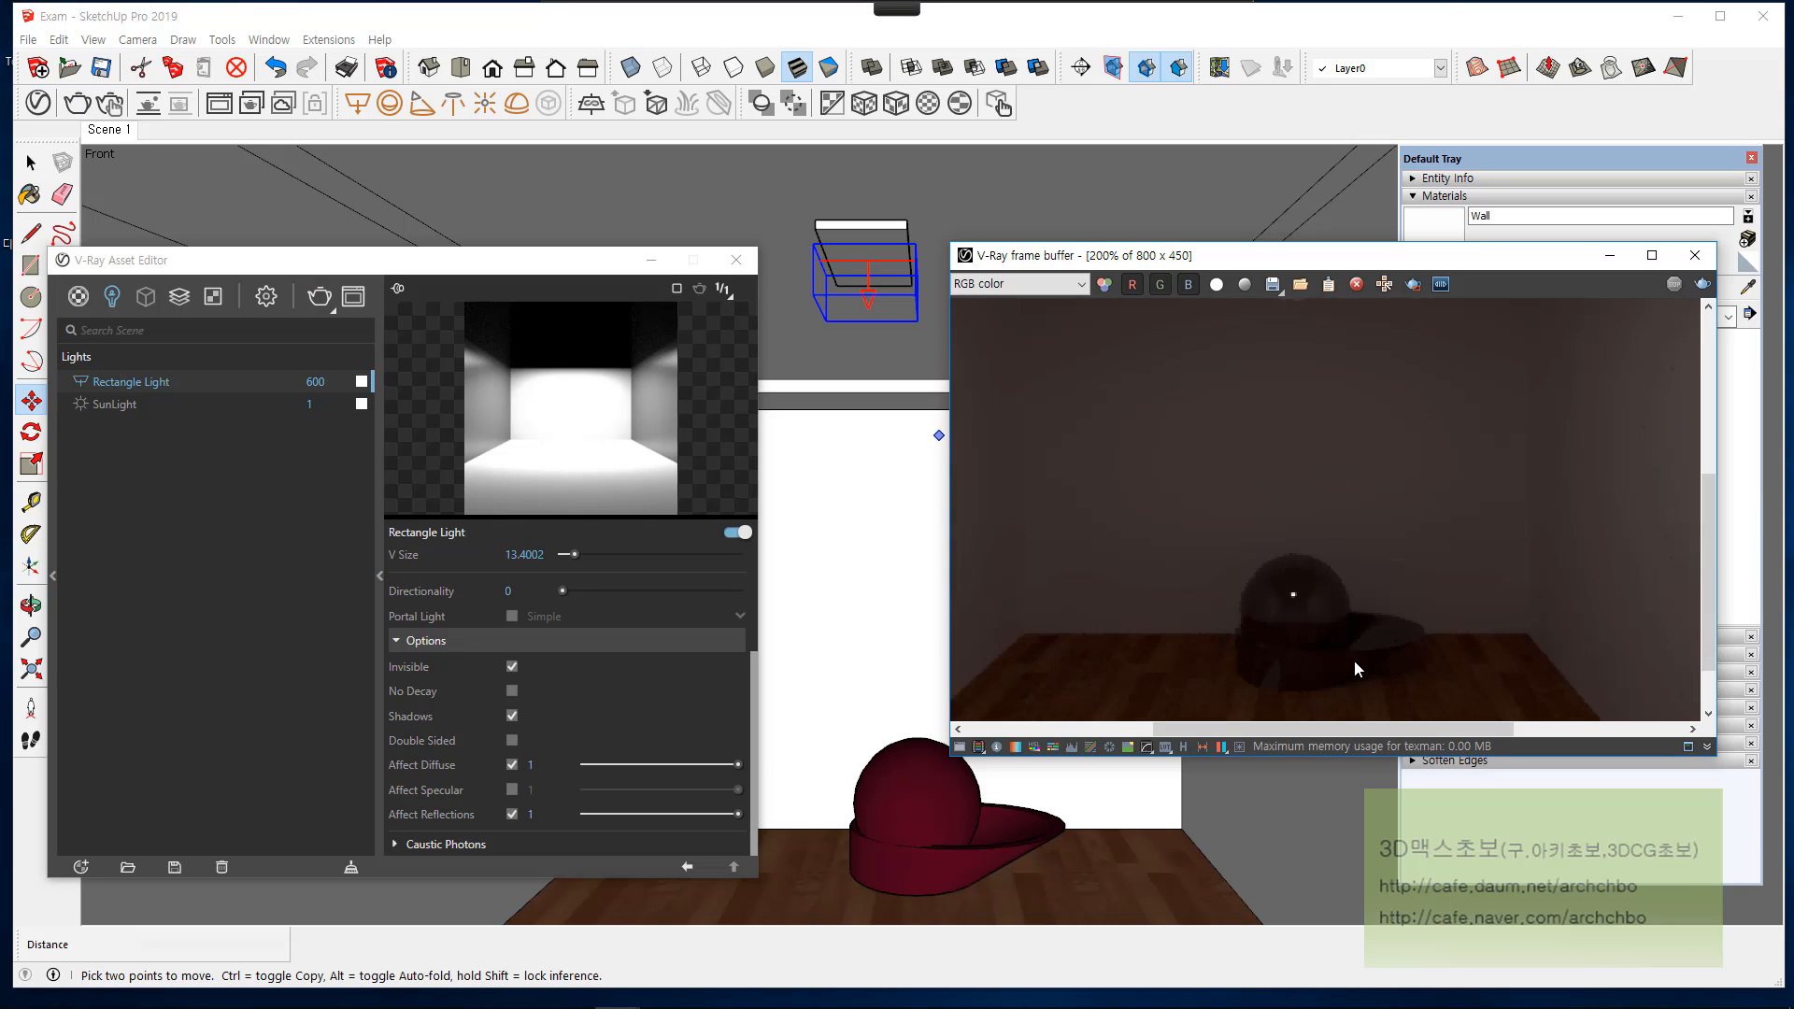
Step: Turn off Affect Reflections for the rectangle light, render again and examine the sphere in the result
left_click(512, 814)
left_click(1696, 285)
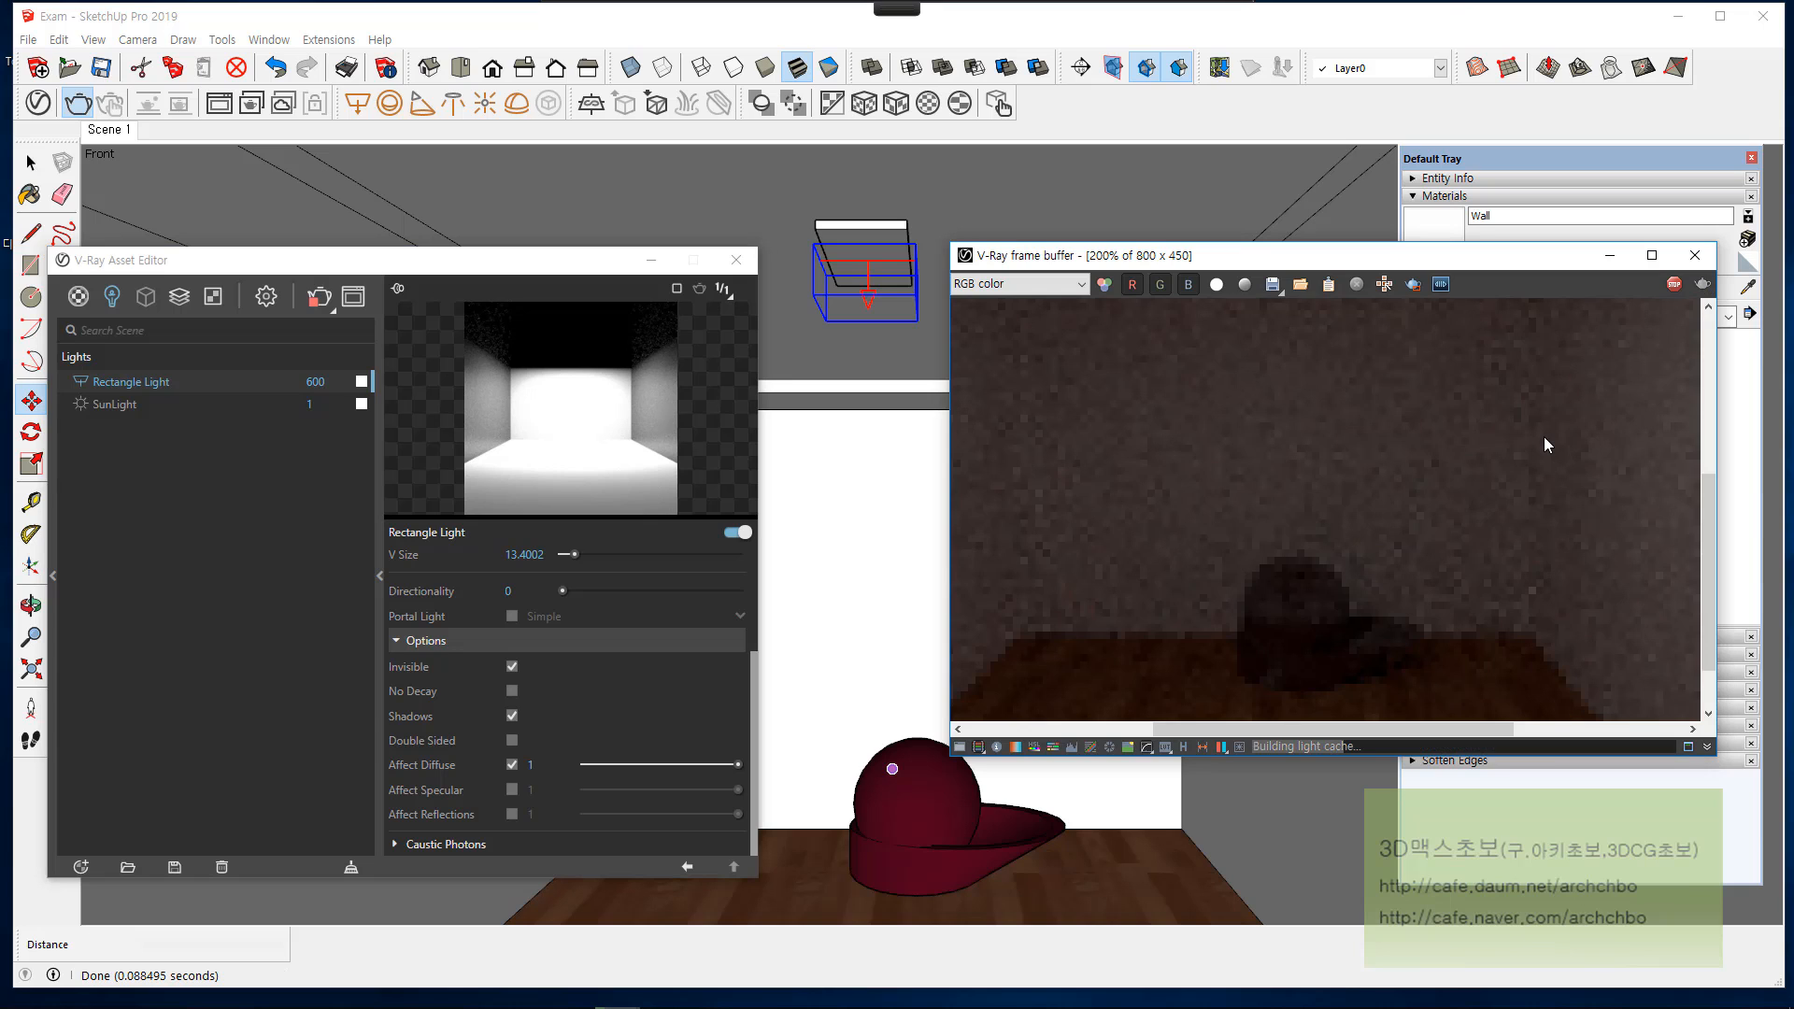
scroll(1543, 439, "down", 1)
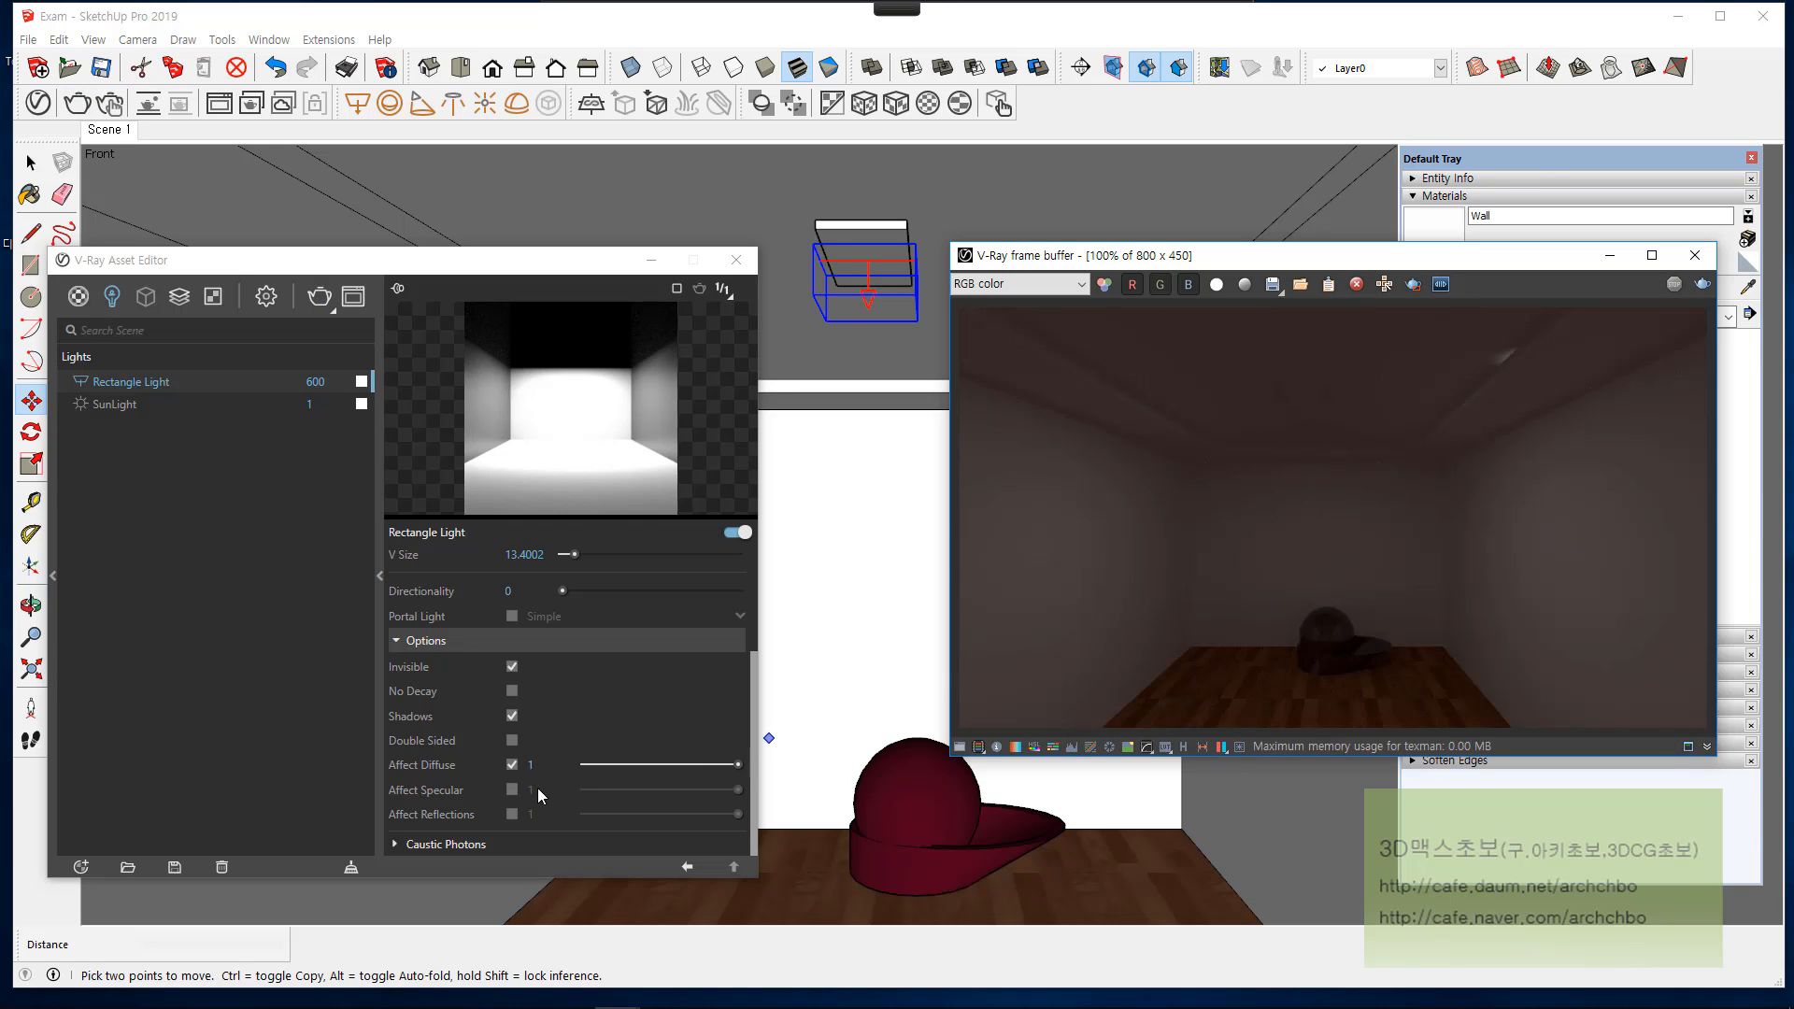
scroll(1374, 645, "up", 1)
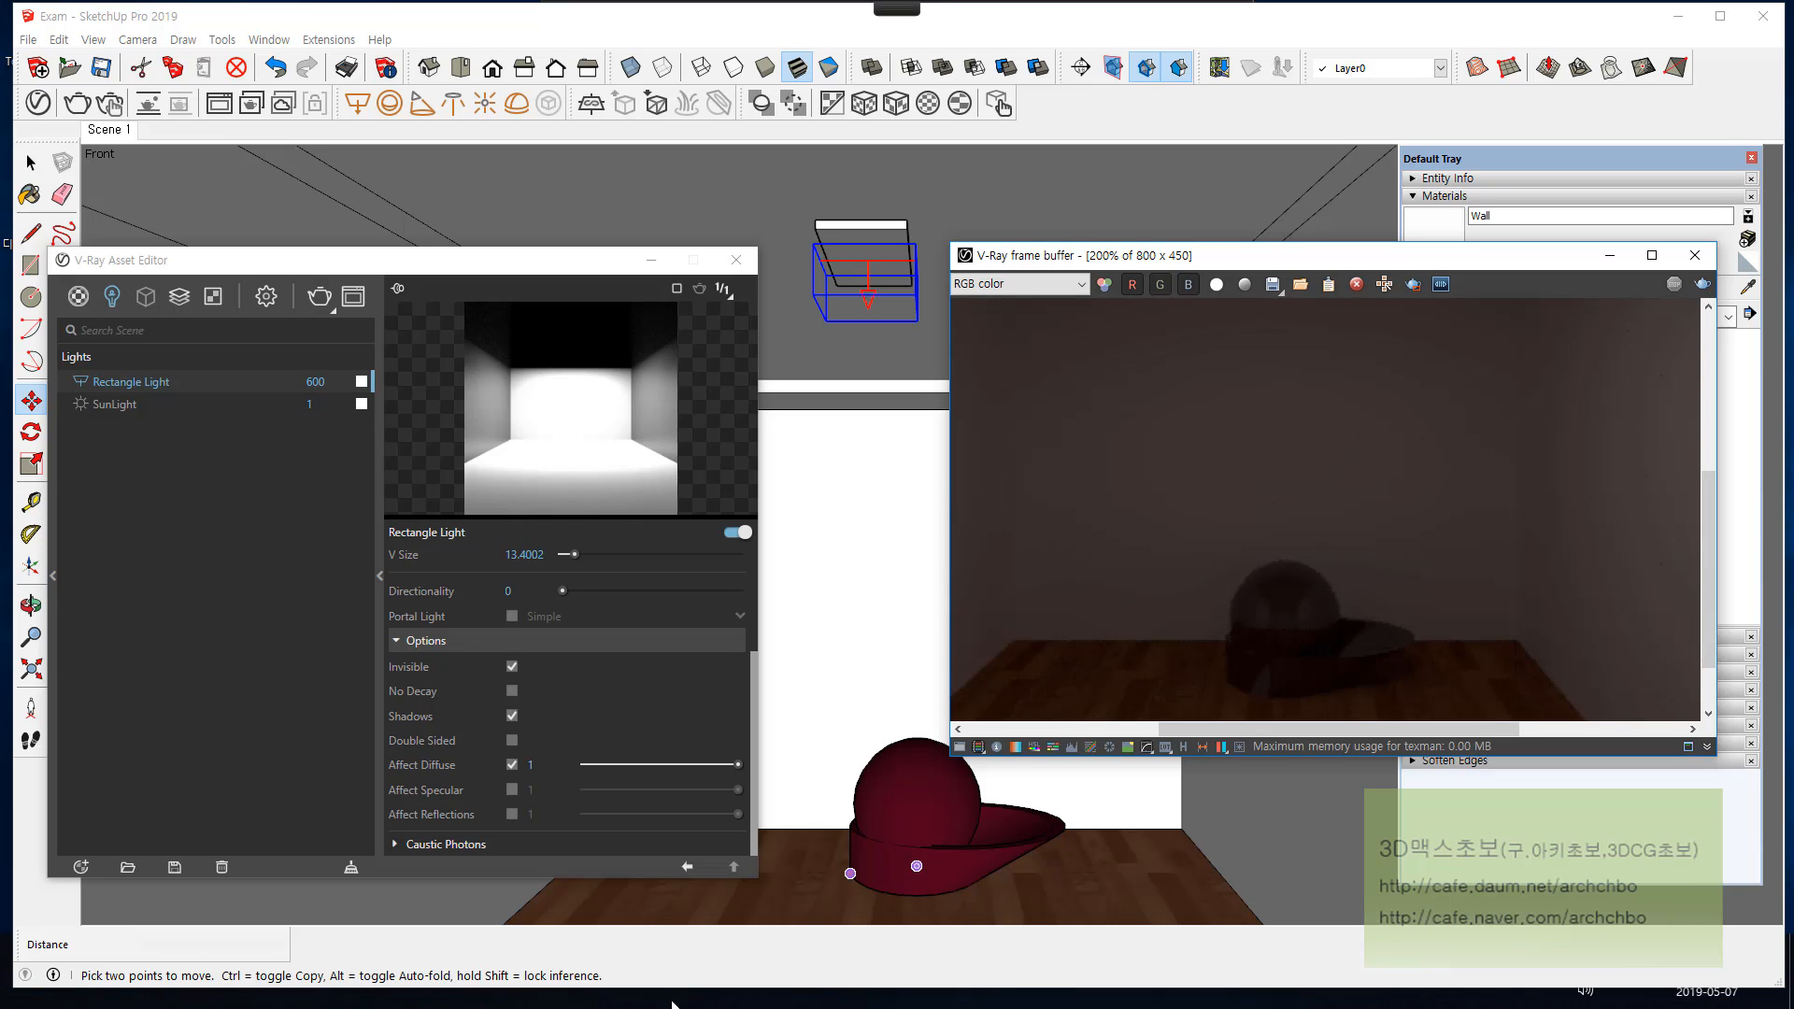
Step: Switch to the Snipping Tool, capture the rendered sphere area and move the capture aside for comparison
left_click(479, 972)
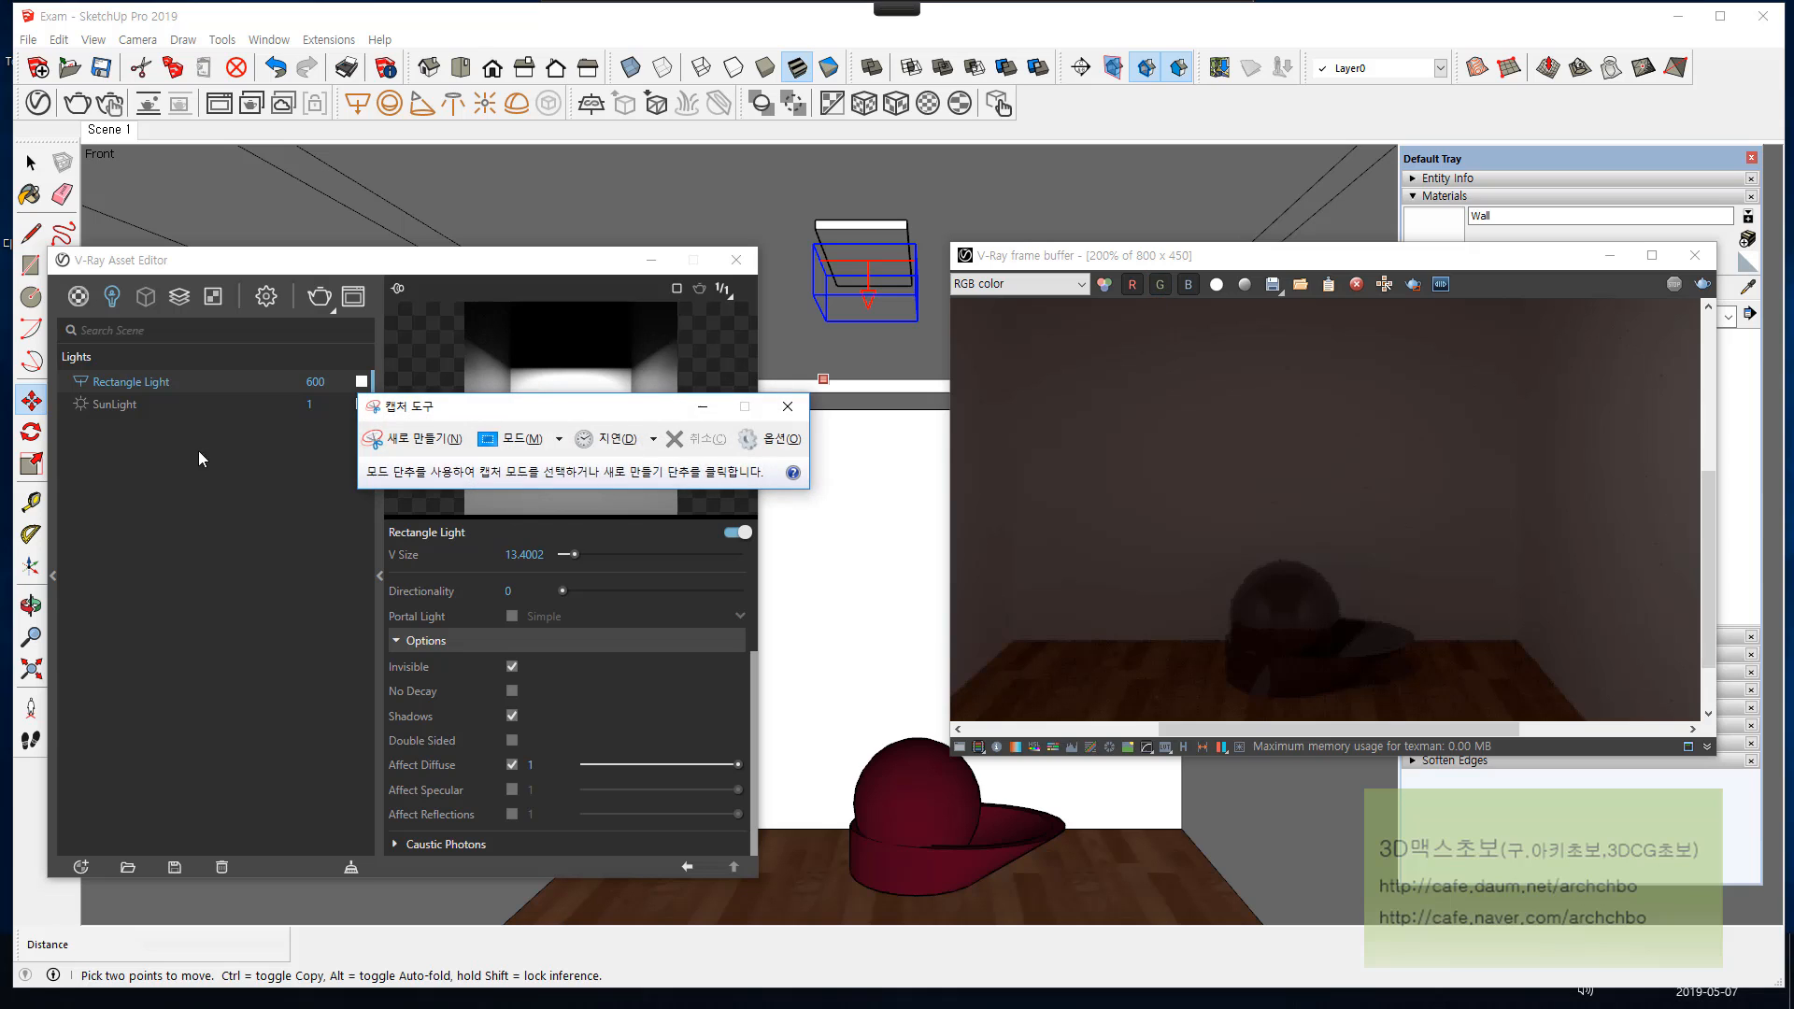
left_click(456, 441)
left_click_drag(1131, 499, 1541, 716)
left_click_drag(1409, 341, 1778, 401)
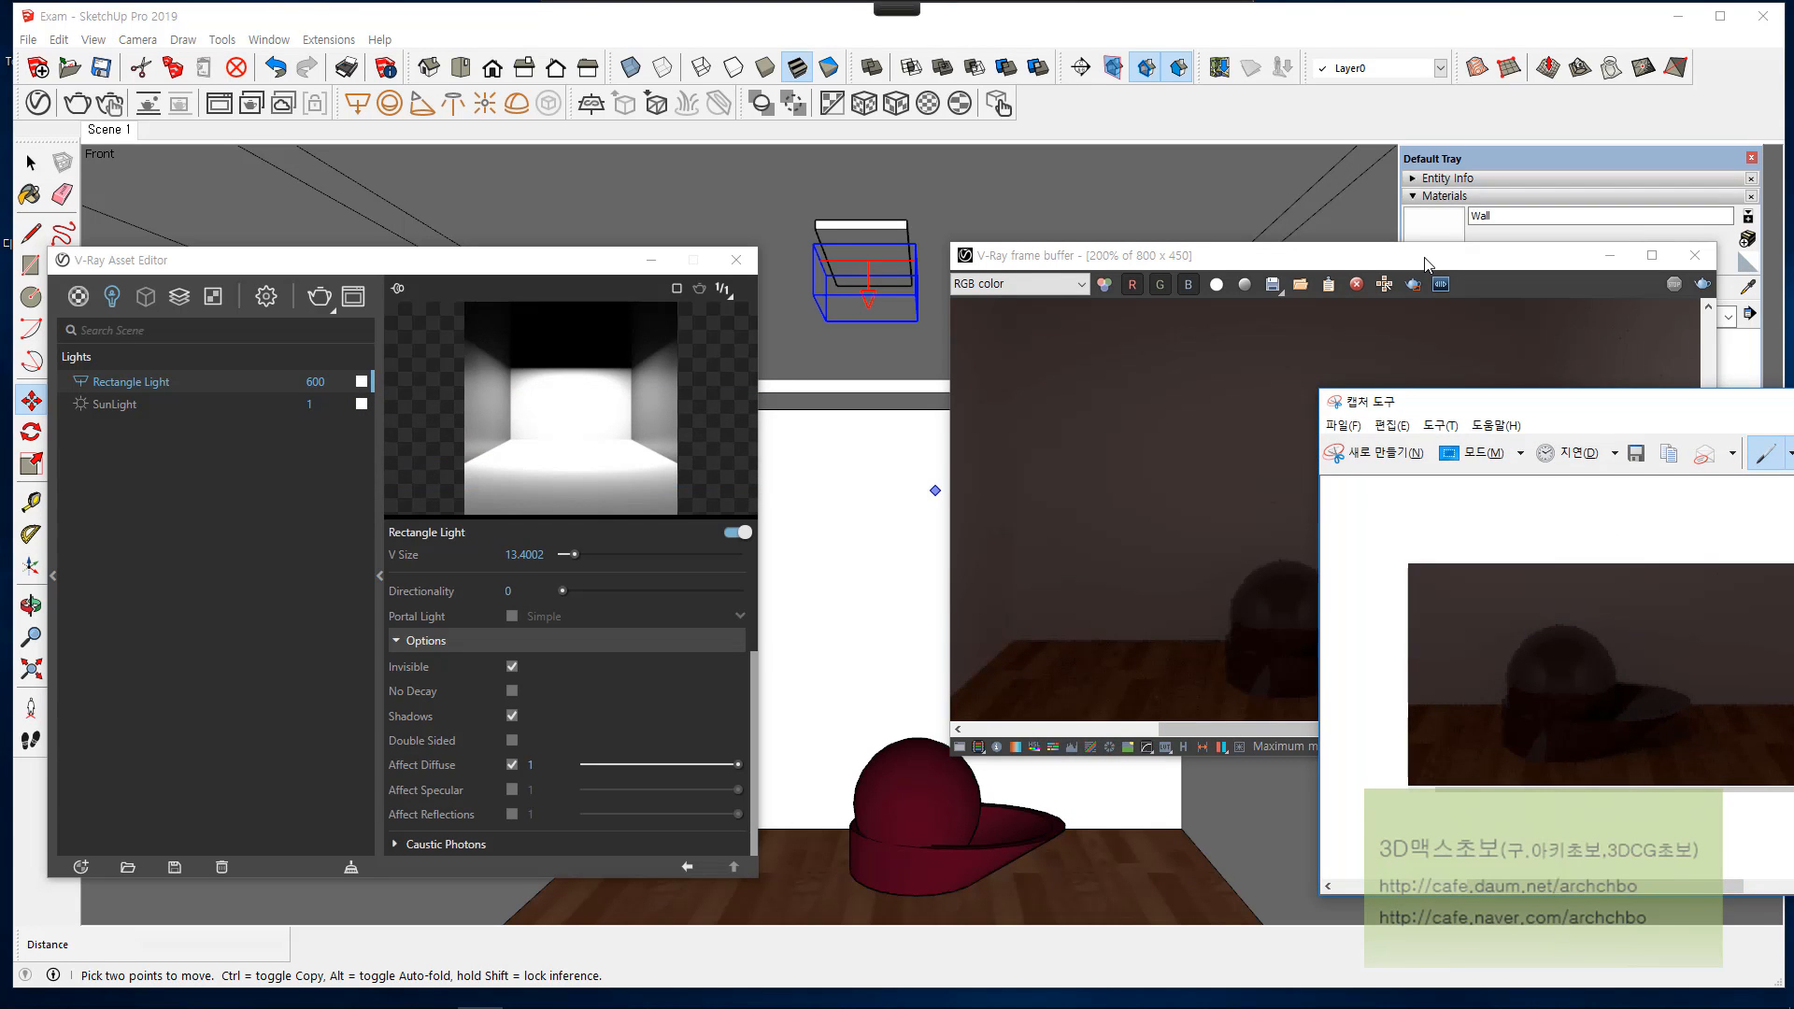
Step: Move the frame buffer clear of the capture, turn Affect Reflections back on for the rectangle light and render again
left_click_drag(1427, 264, 1128, 97)
left_click(512, 814)
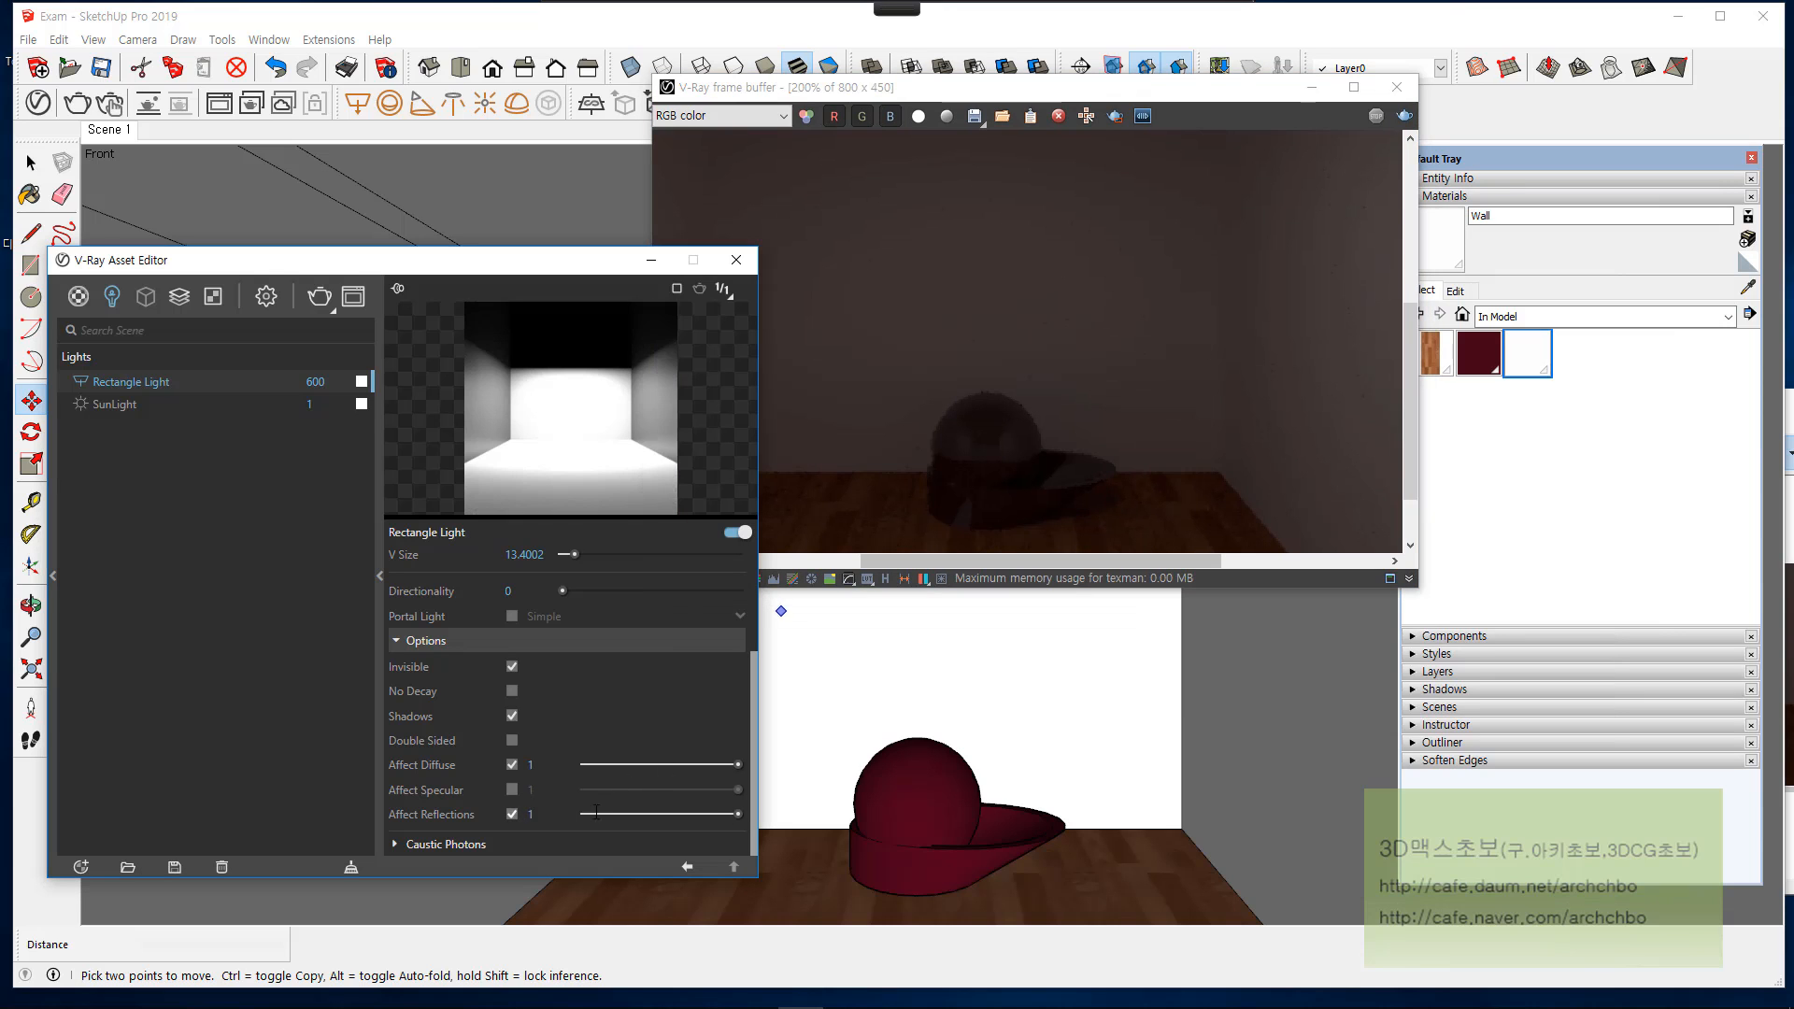
left_click(1399, 119)
left_click(1399, 120)
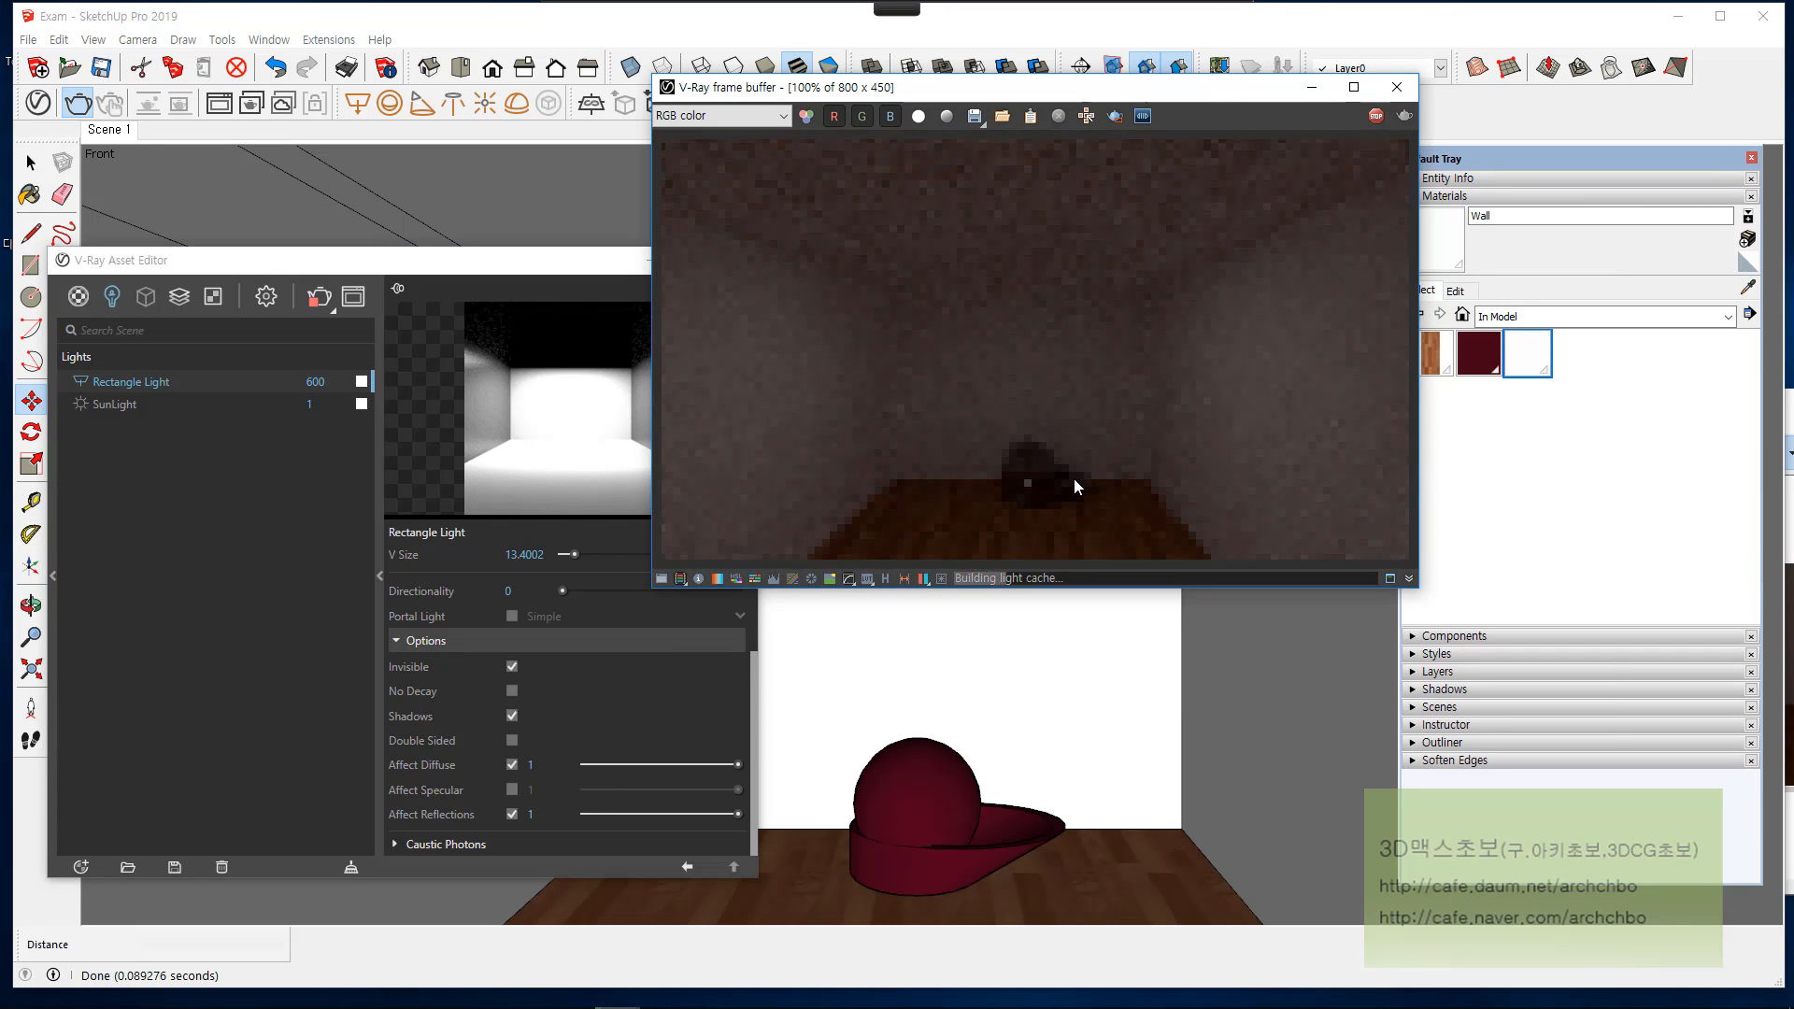
scroll(1070, 485, "up", 1)
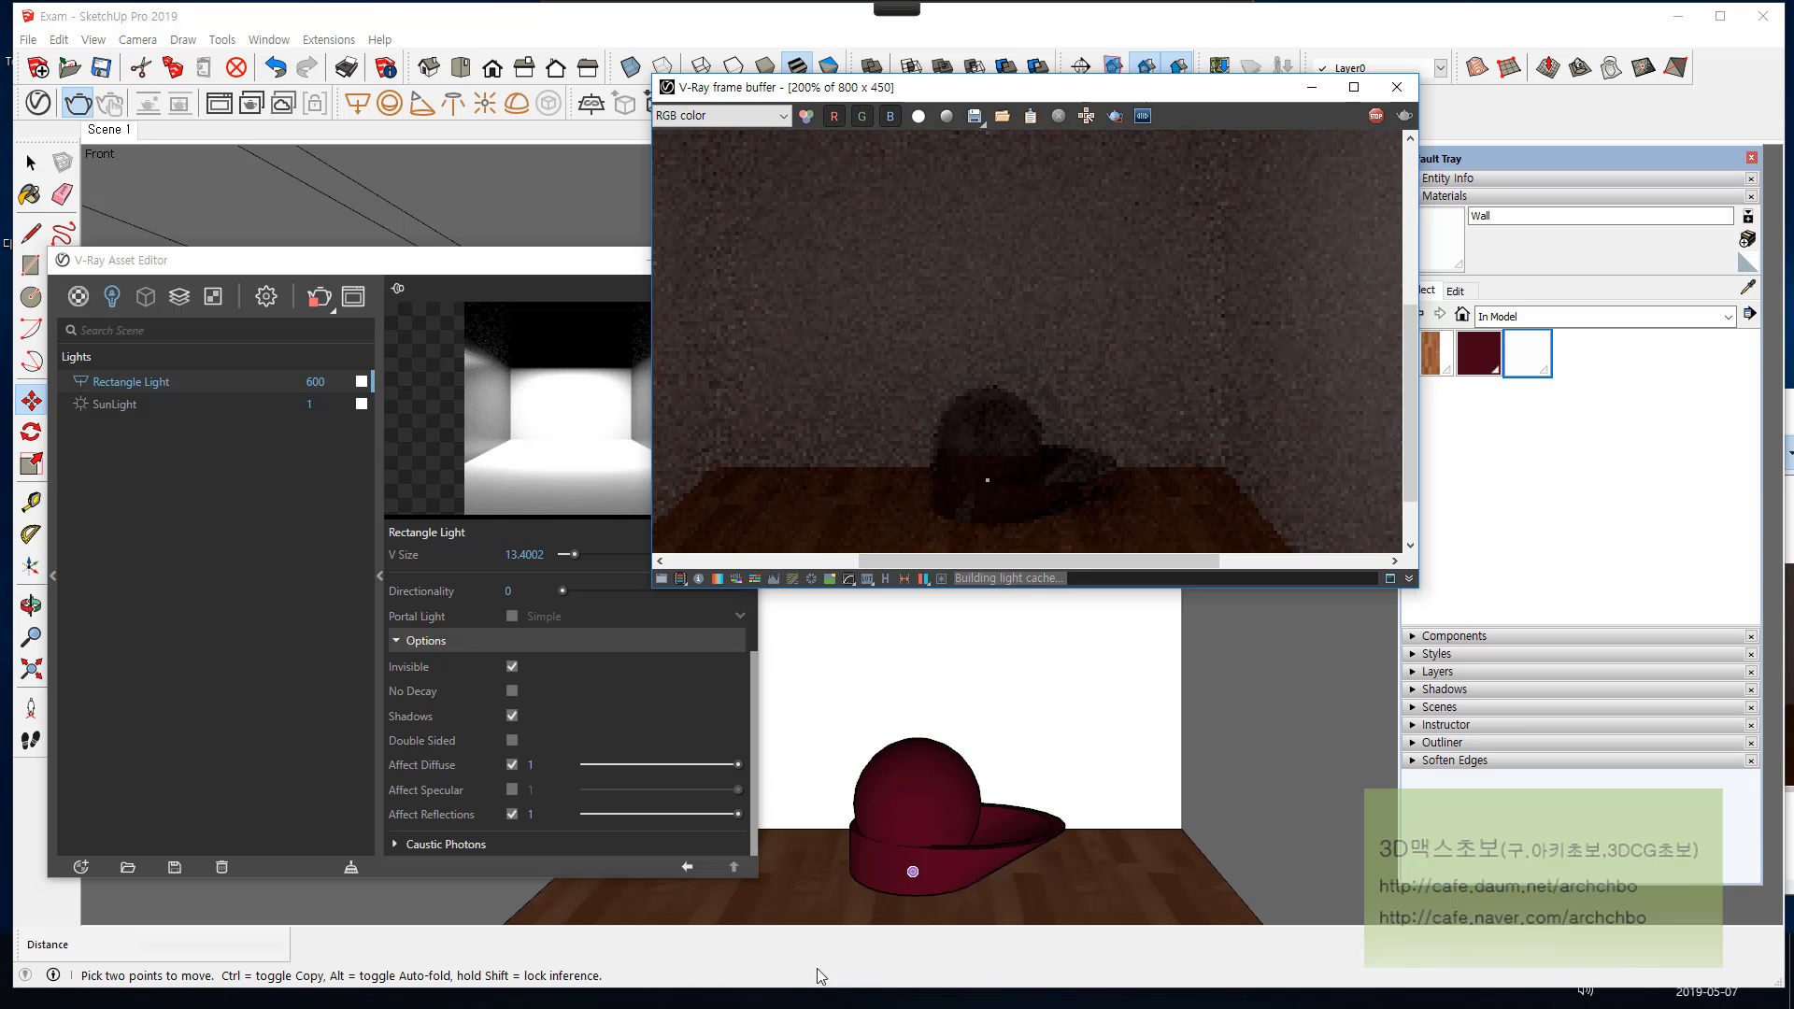
Step: Bring up the captured image and examine the sphere's highlight and base closely in the new render
left_click(486, 967)
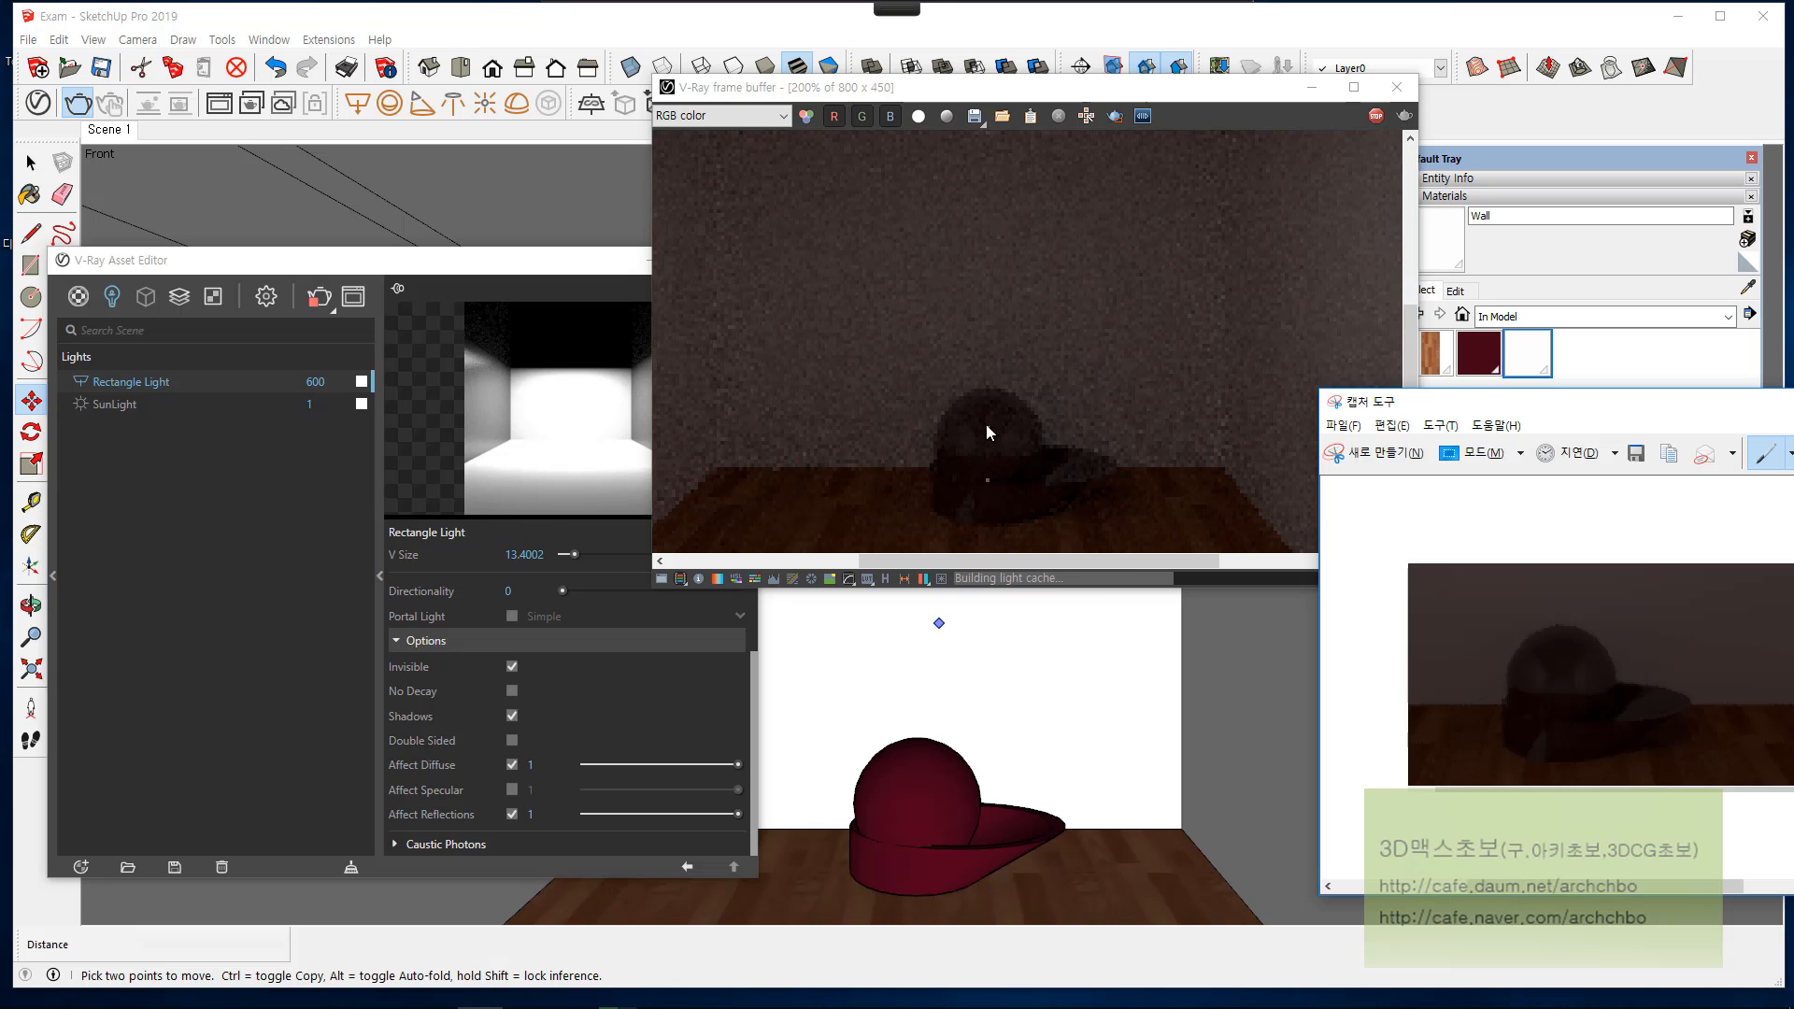
left_click(1000, 441)
scroll(994, 449, "up", 2)
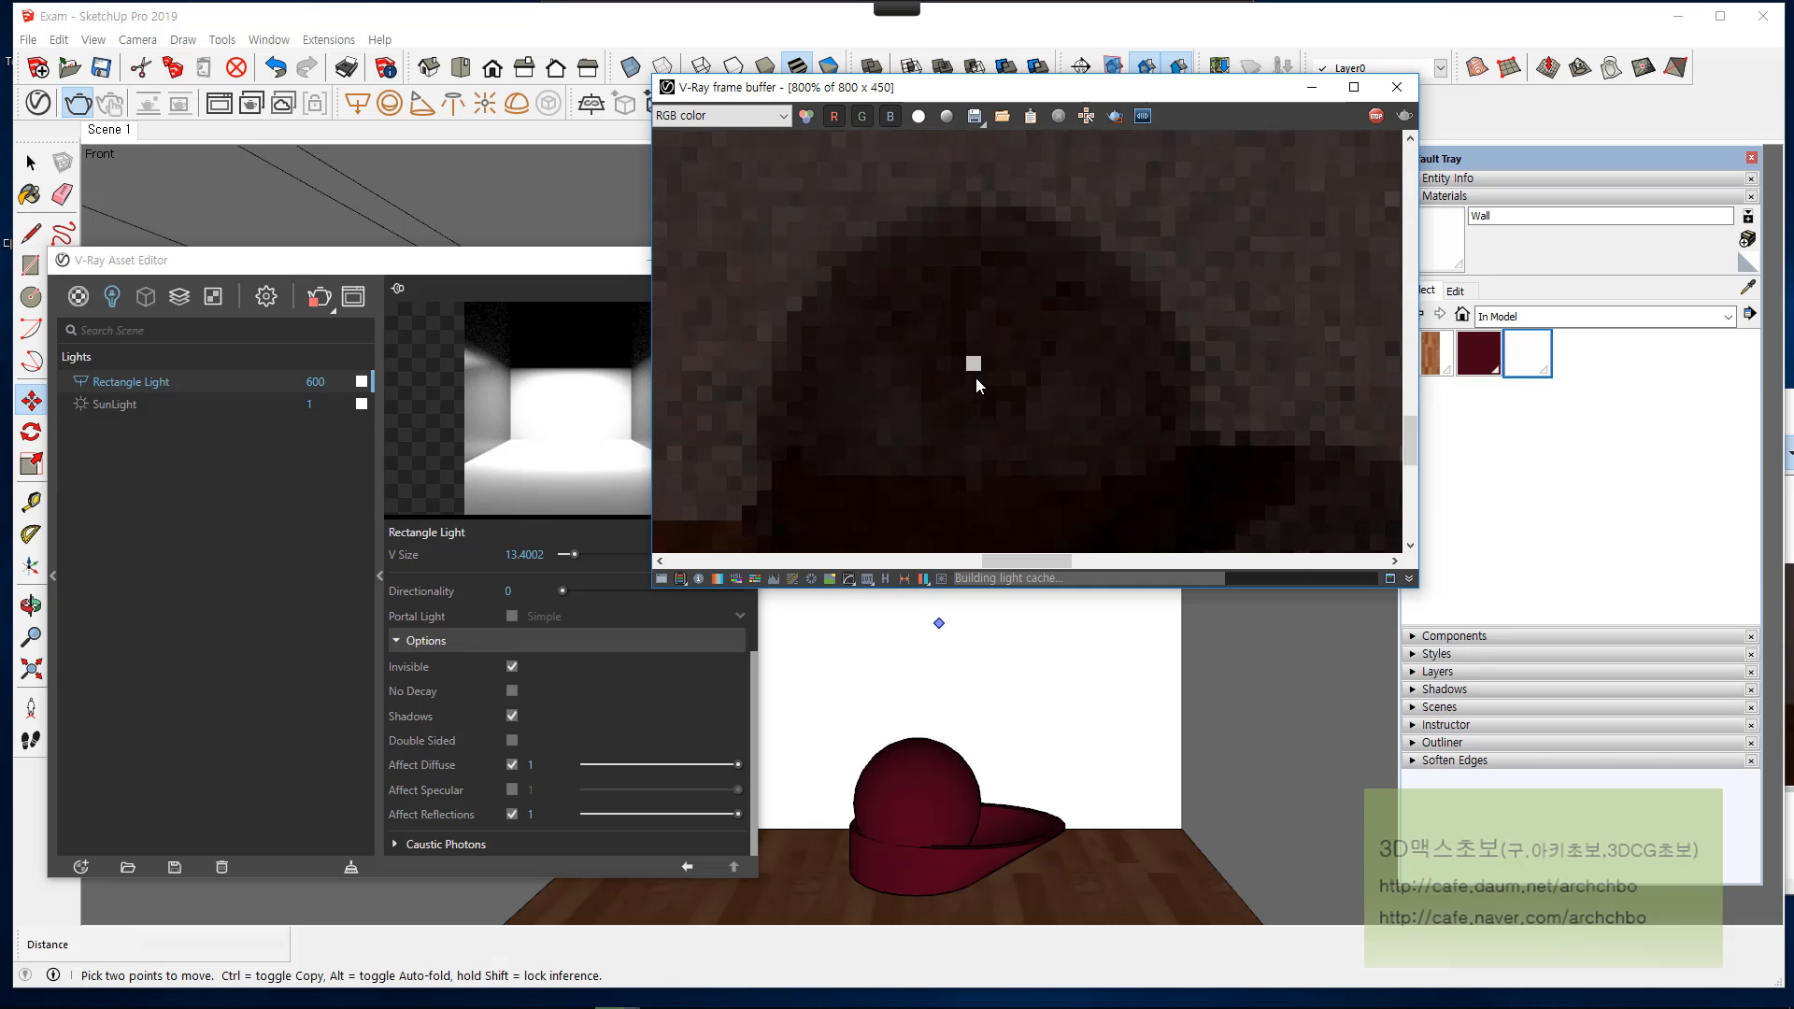
middle_click_drag(998, 488, 987, 258)
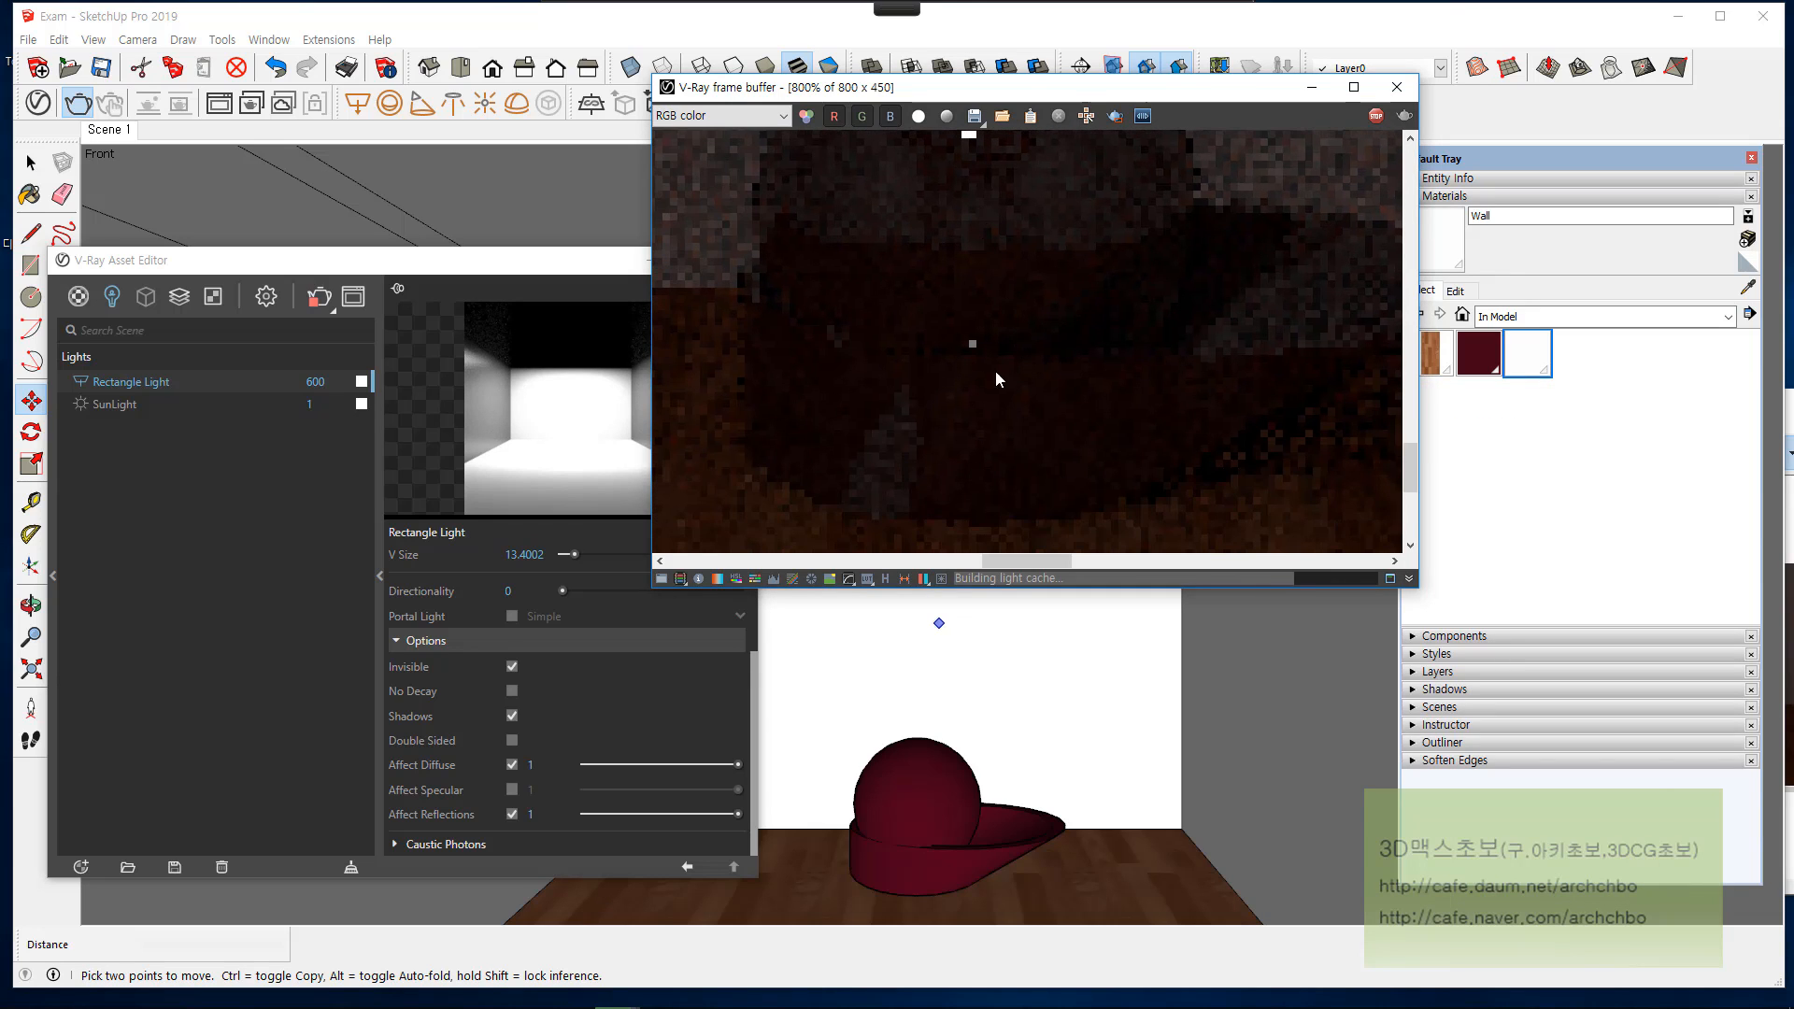
scroll(977, 355, "down", 1)
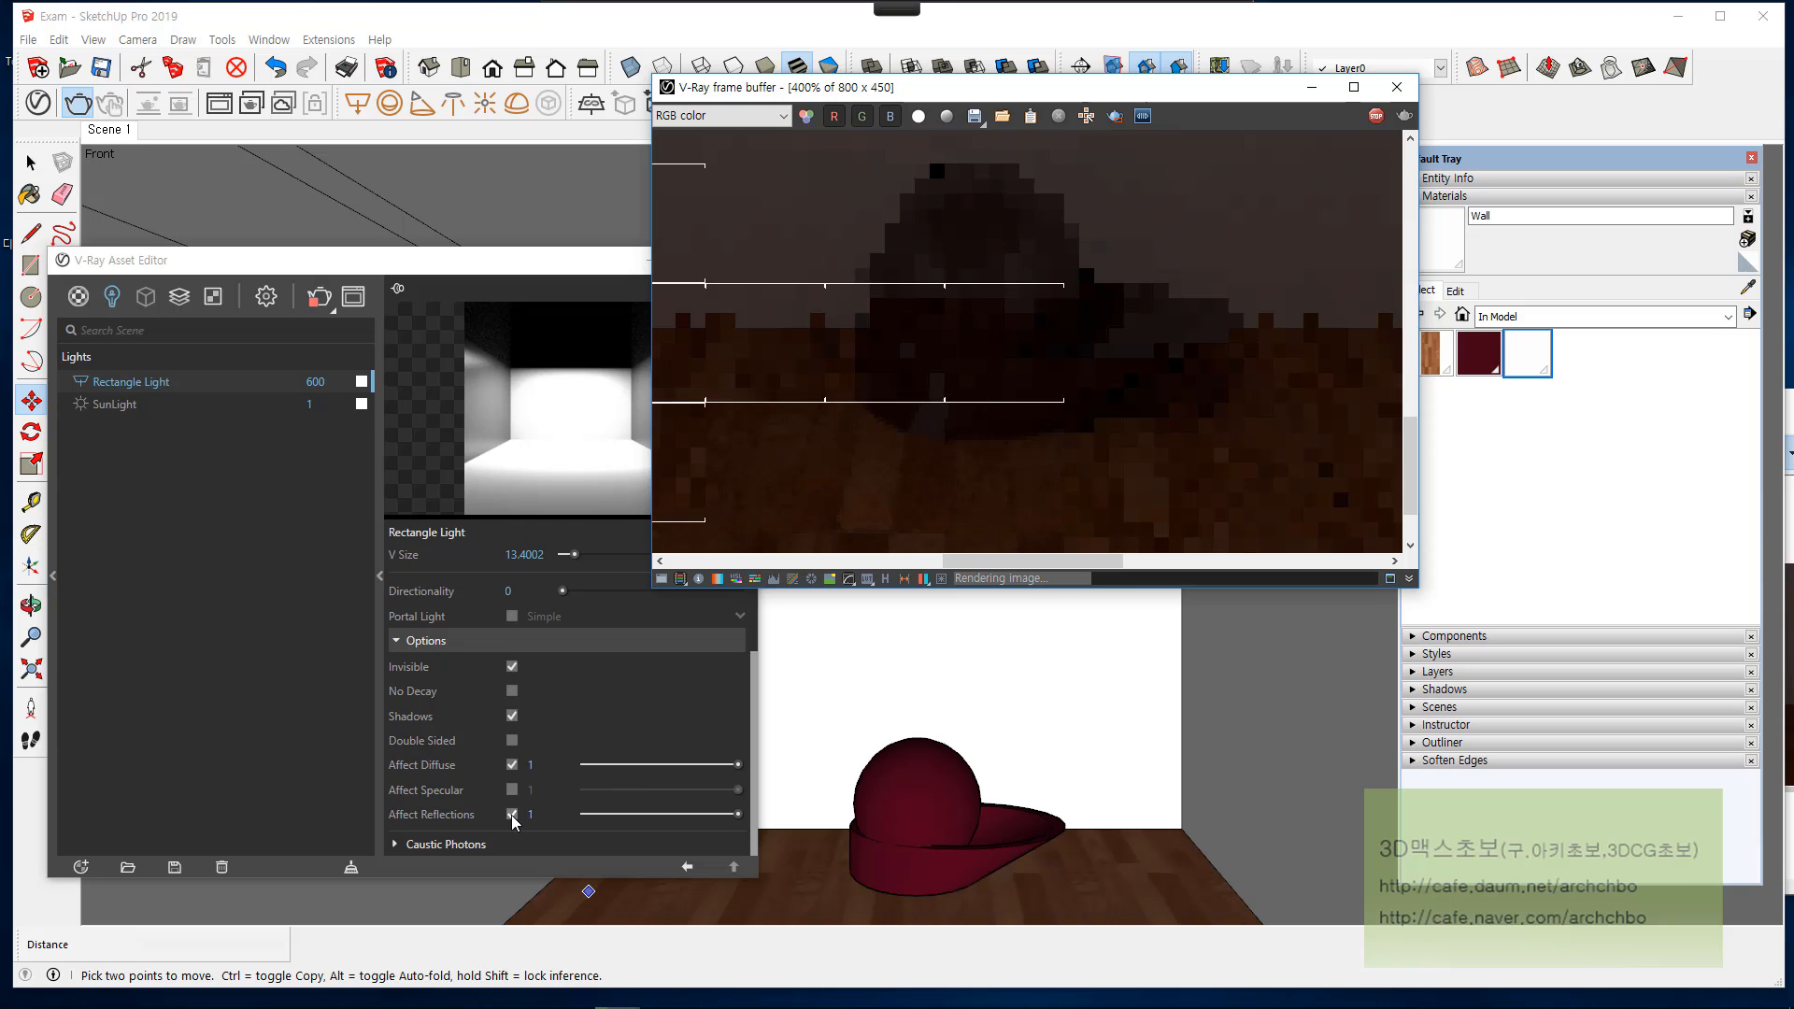
scroll(996, 250, "down", 1)
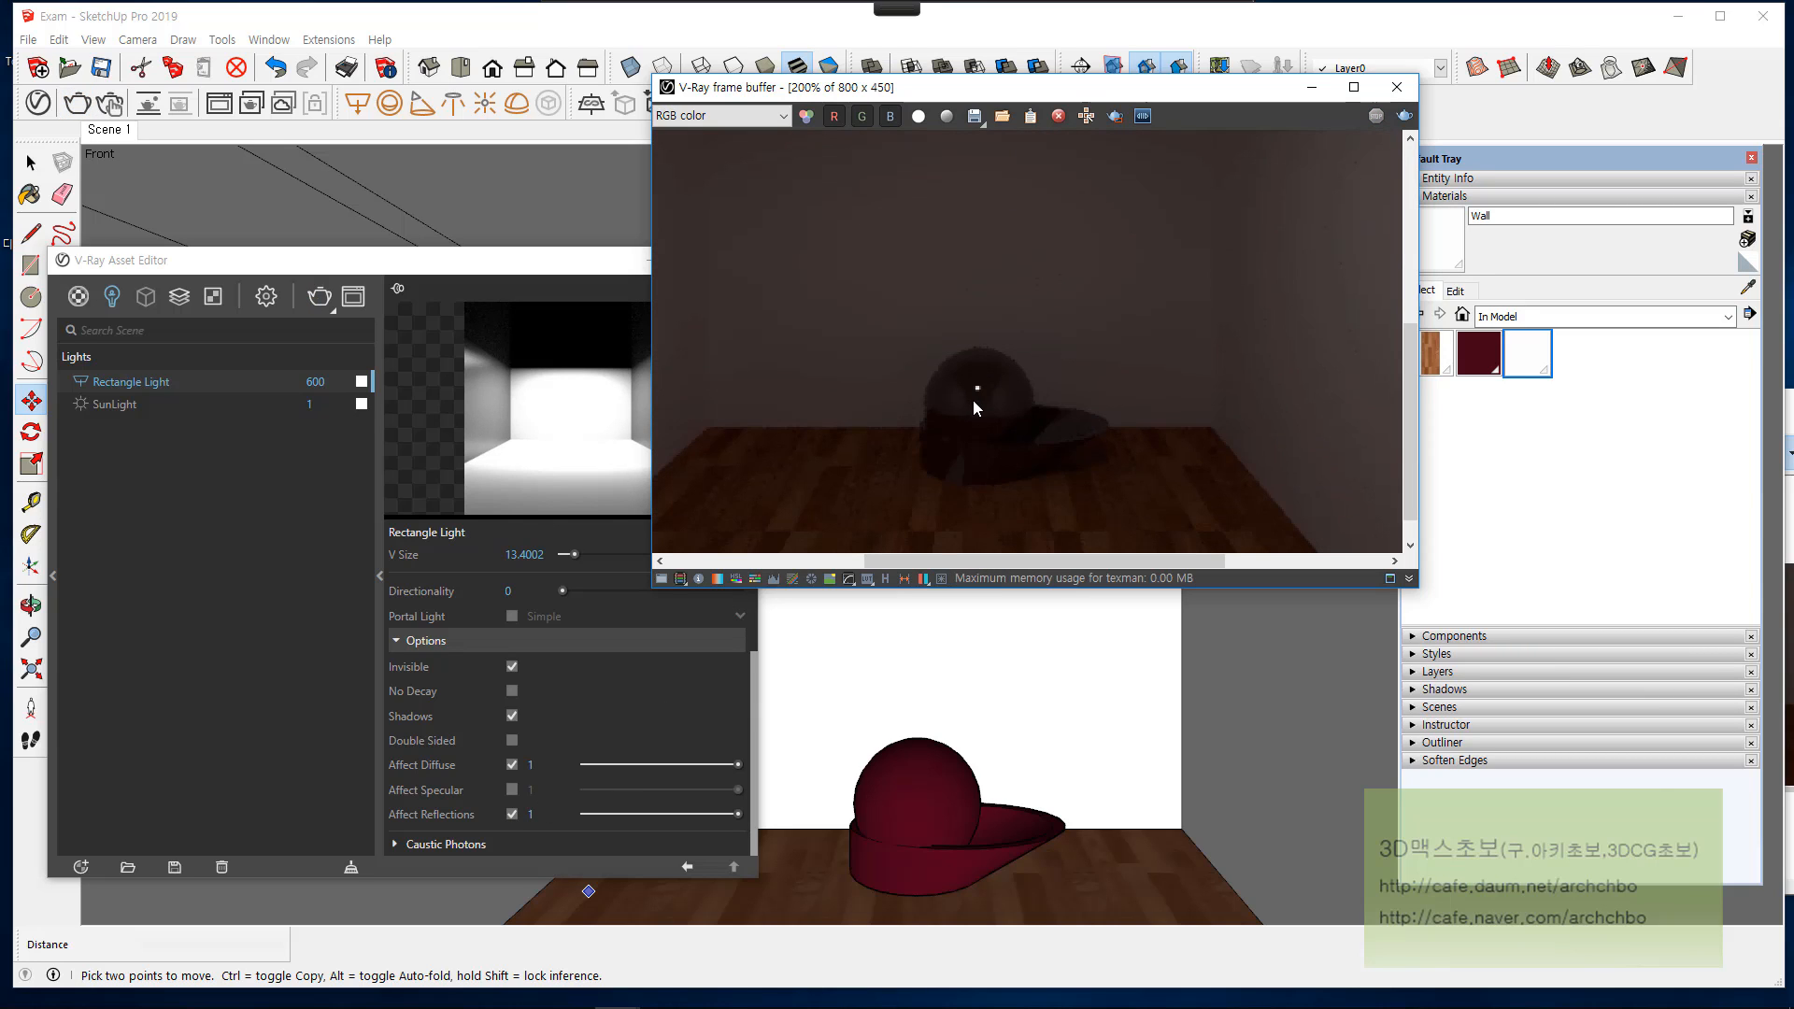
scroll(973, 400, "up", 2)
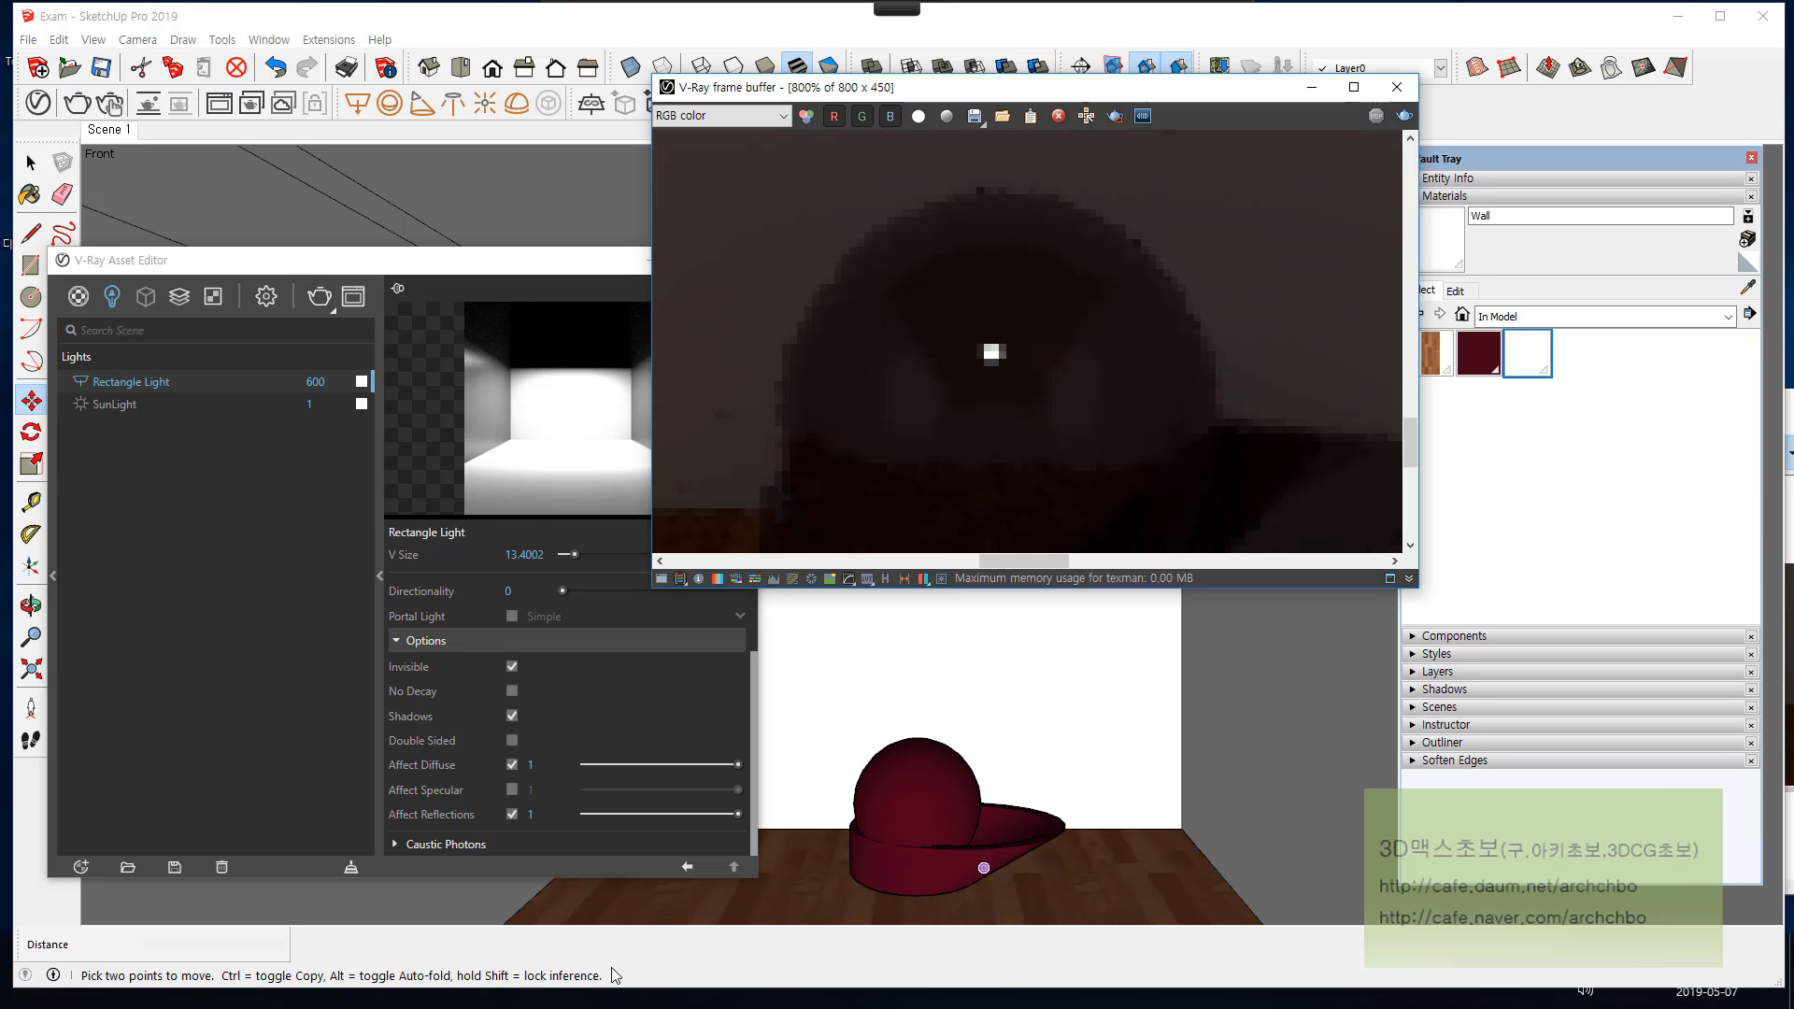
Step: Compare the capture side by side with the render, discard it without saving and close the frame buffer
left_click(482, 967)
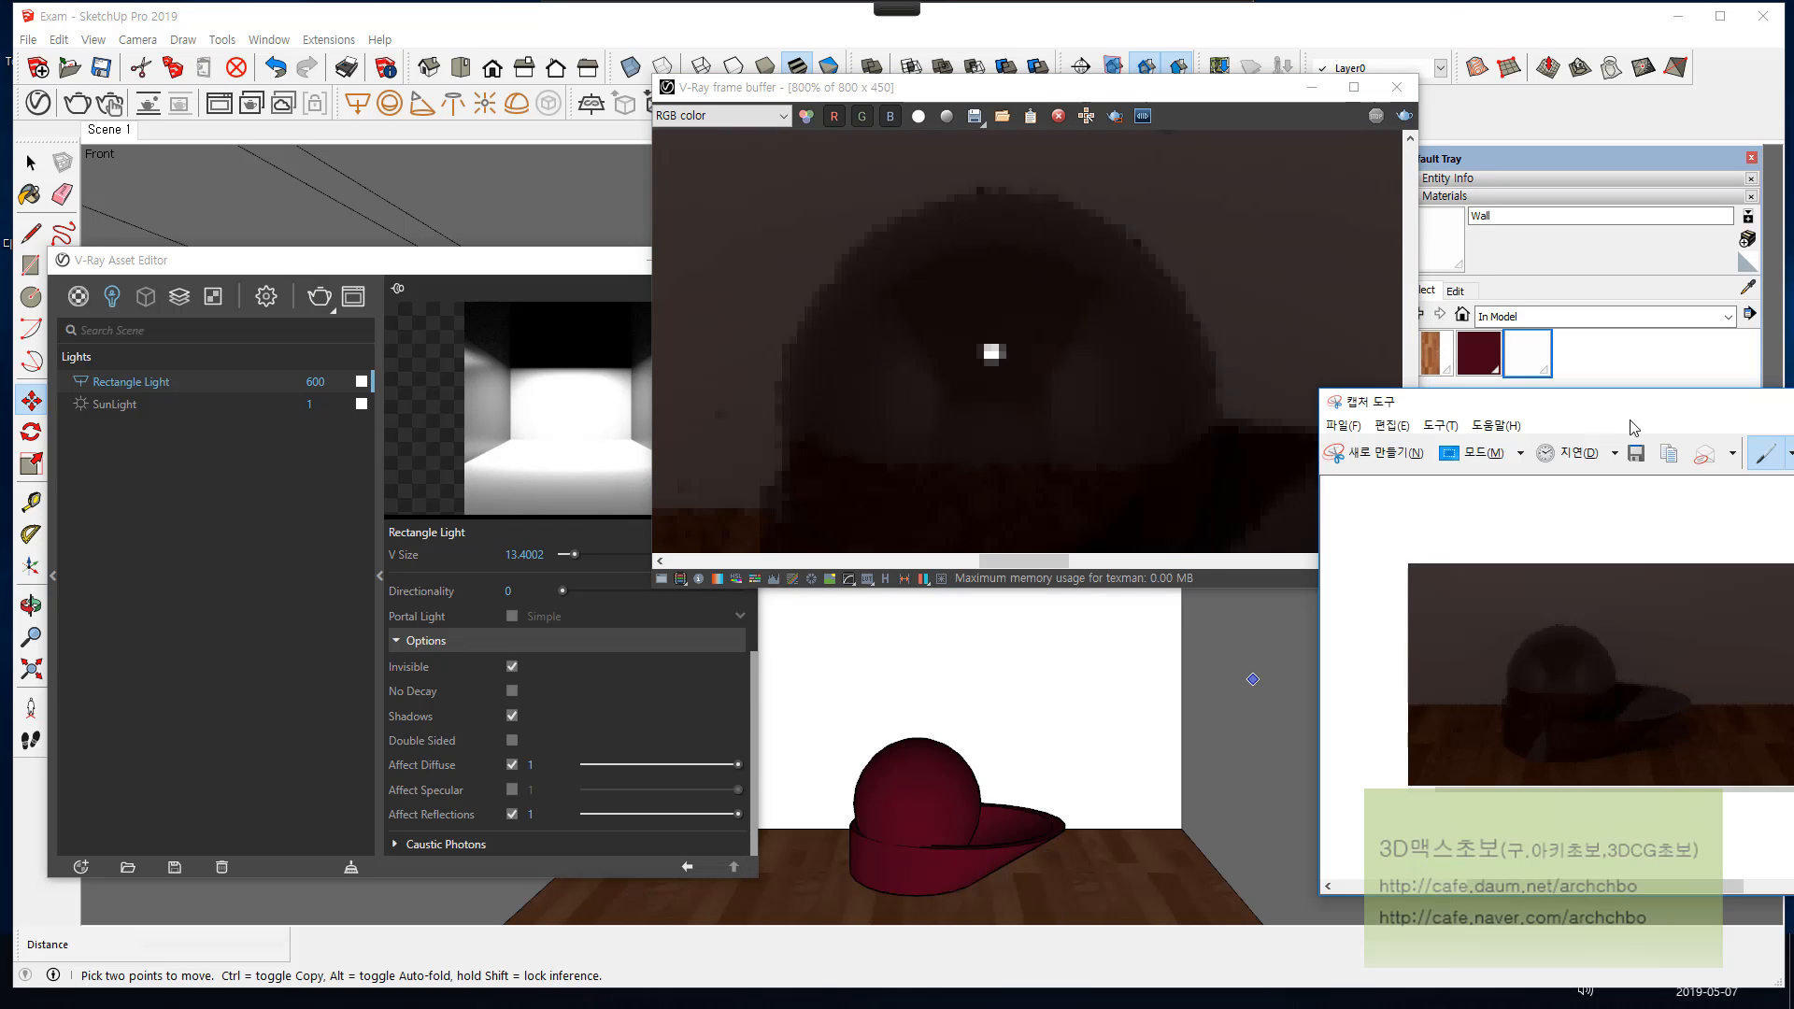
left_click_drag(1635, 408, 1359, 130)
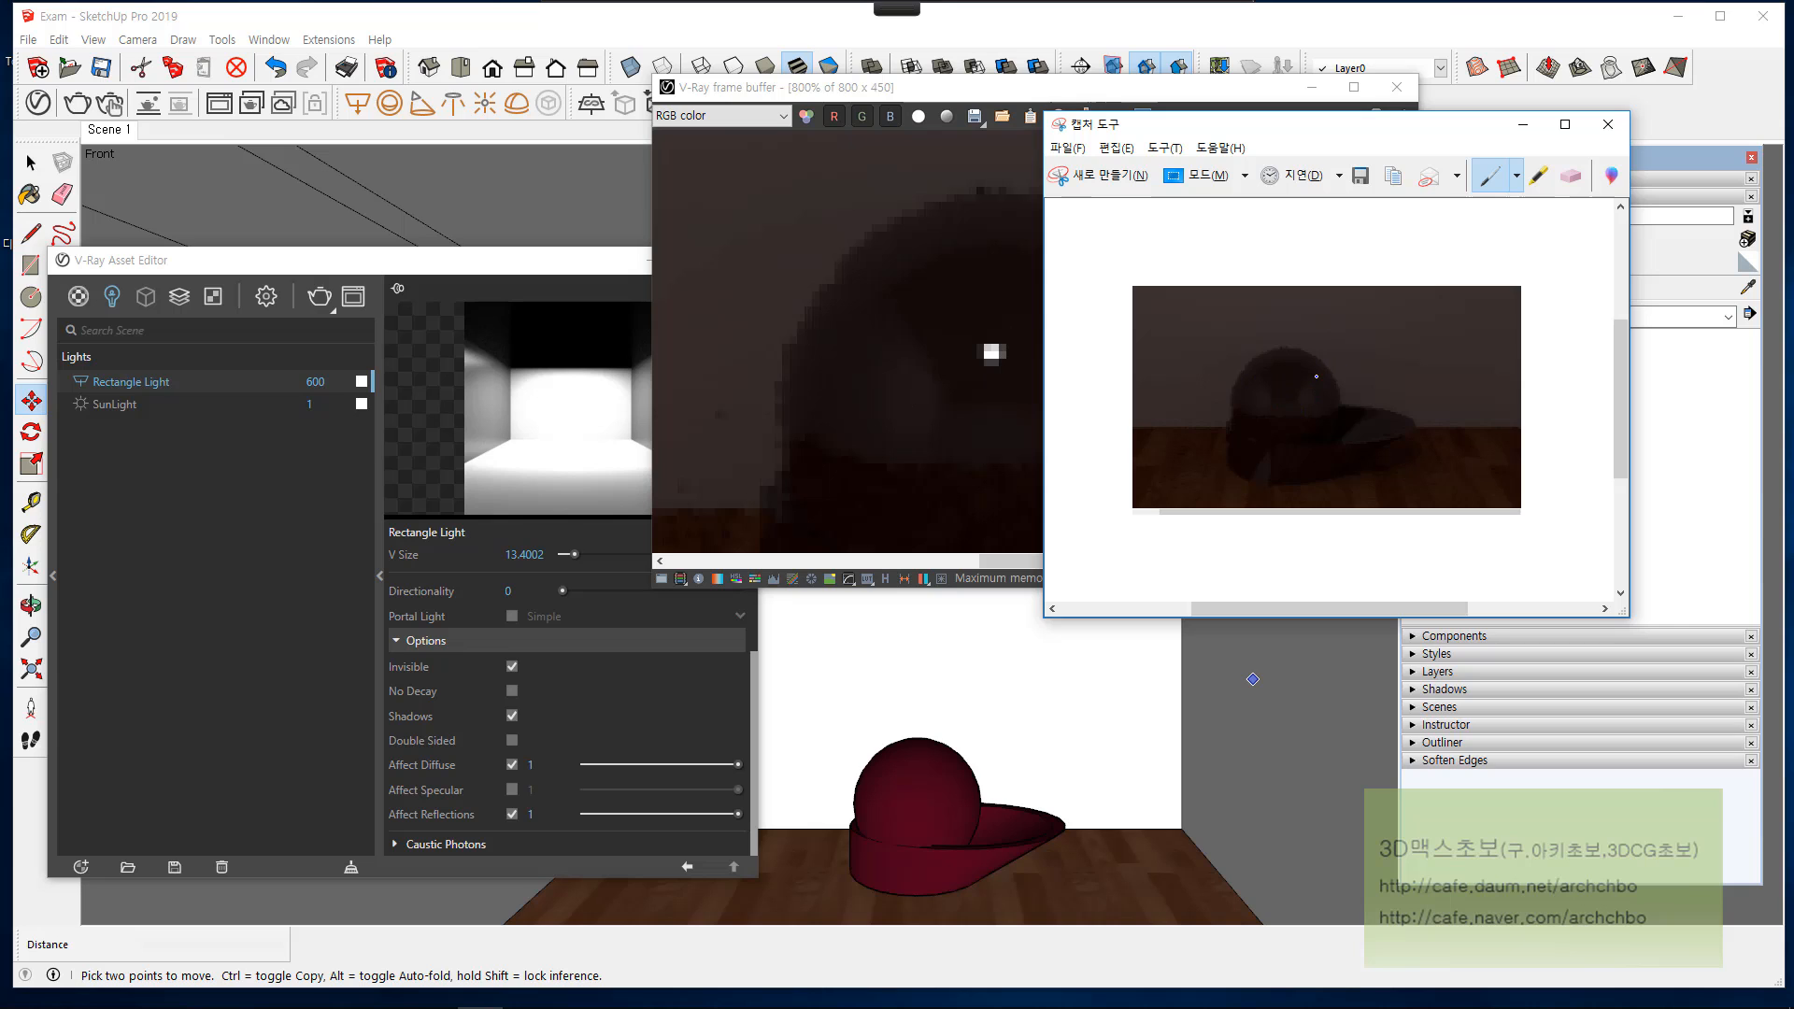
left_click(1609, 124)
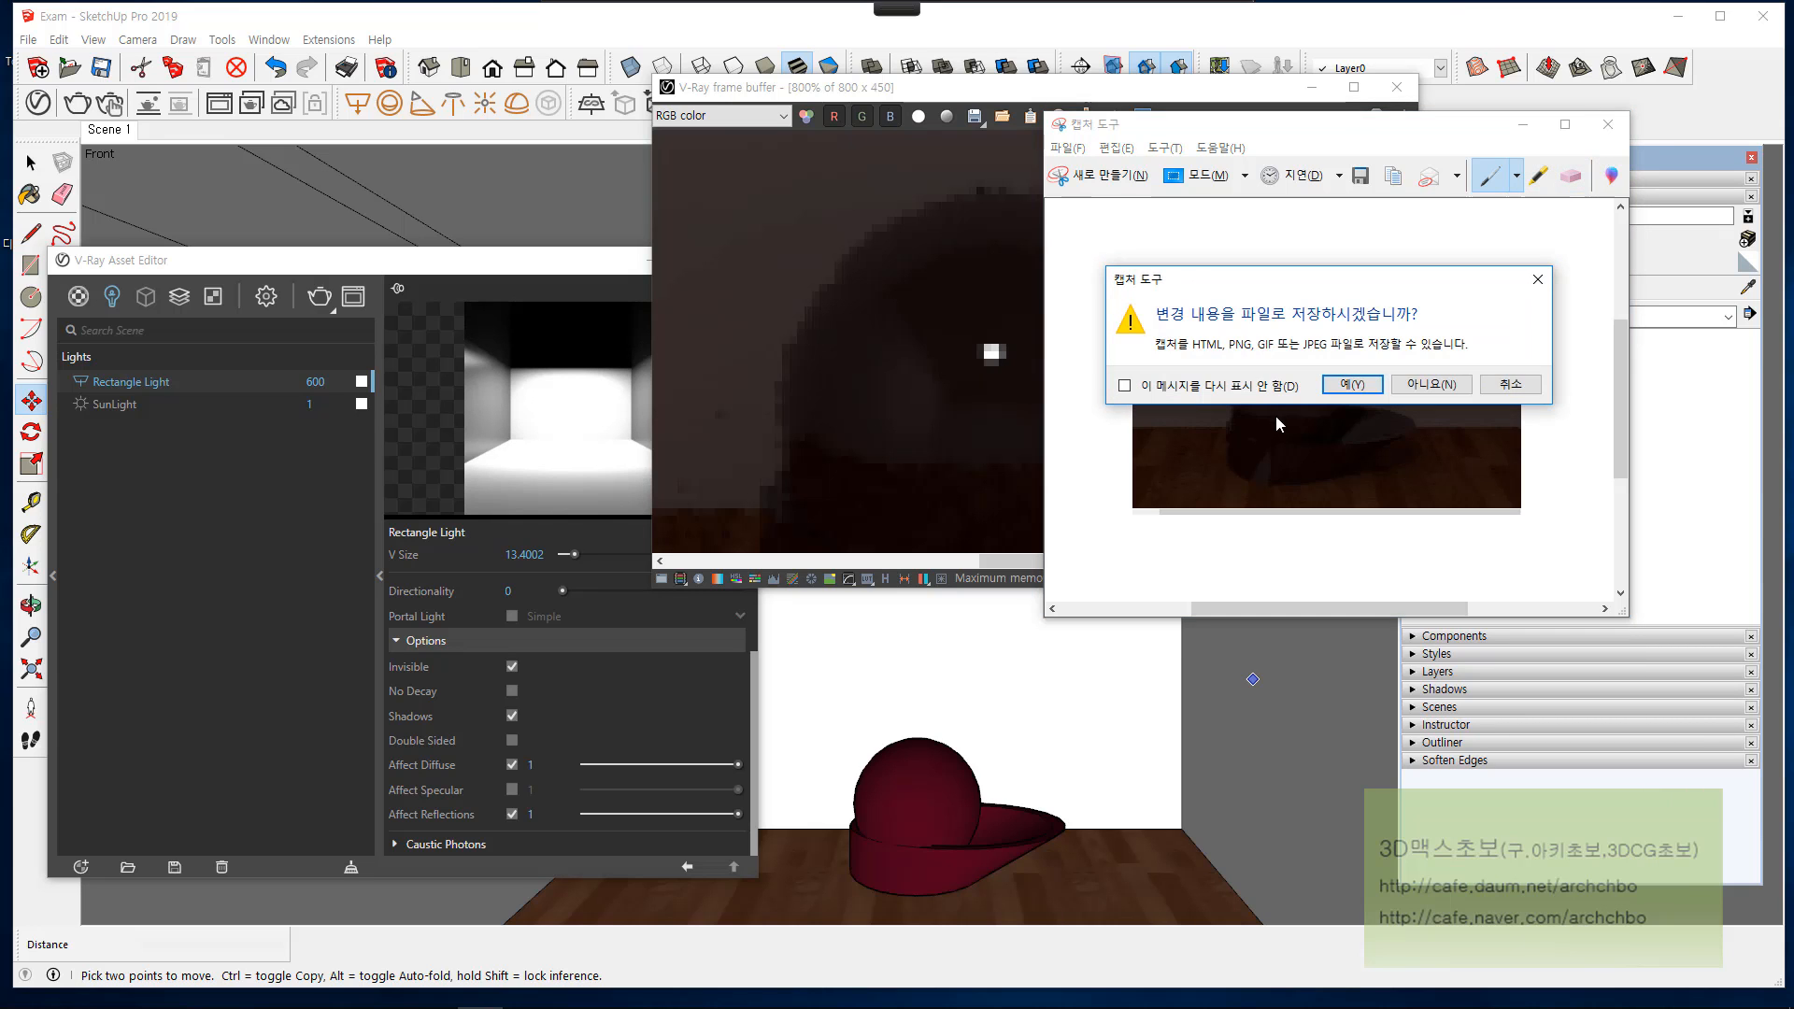
left_click(1424, 384)
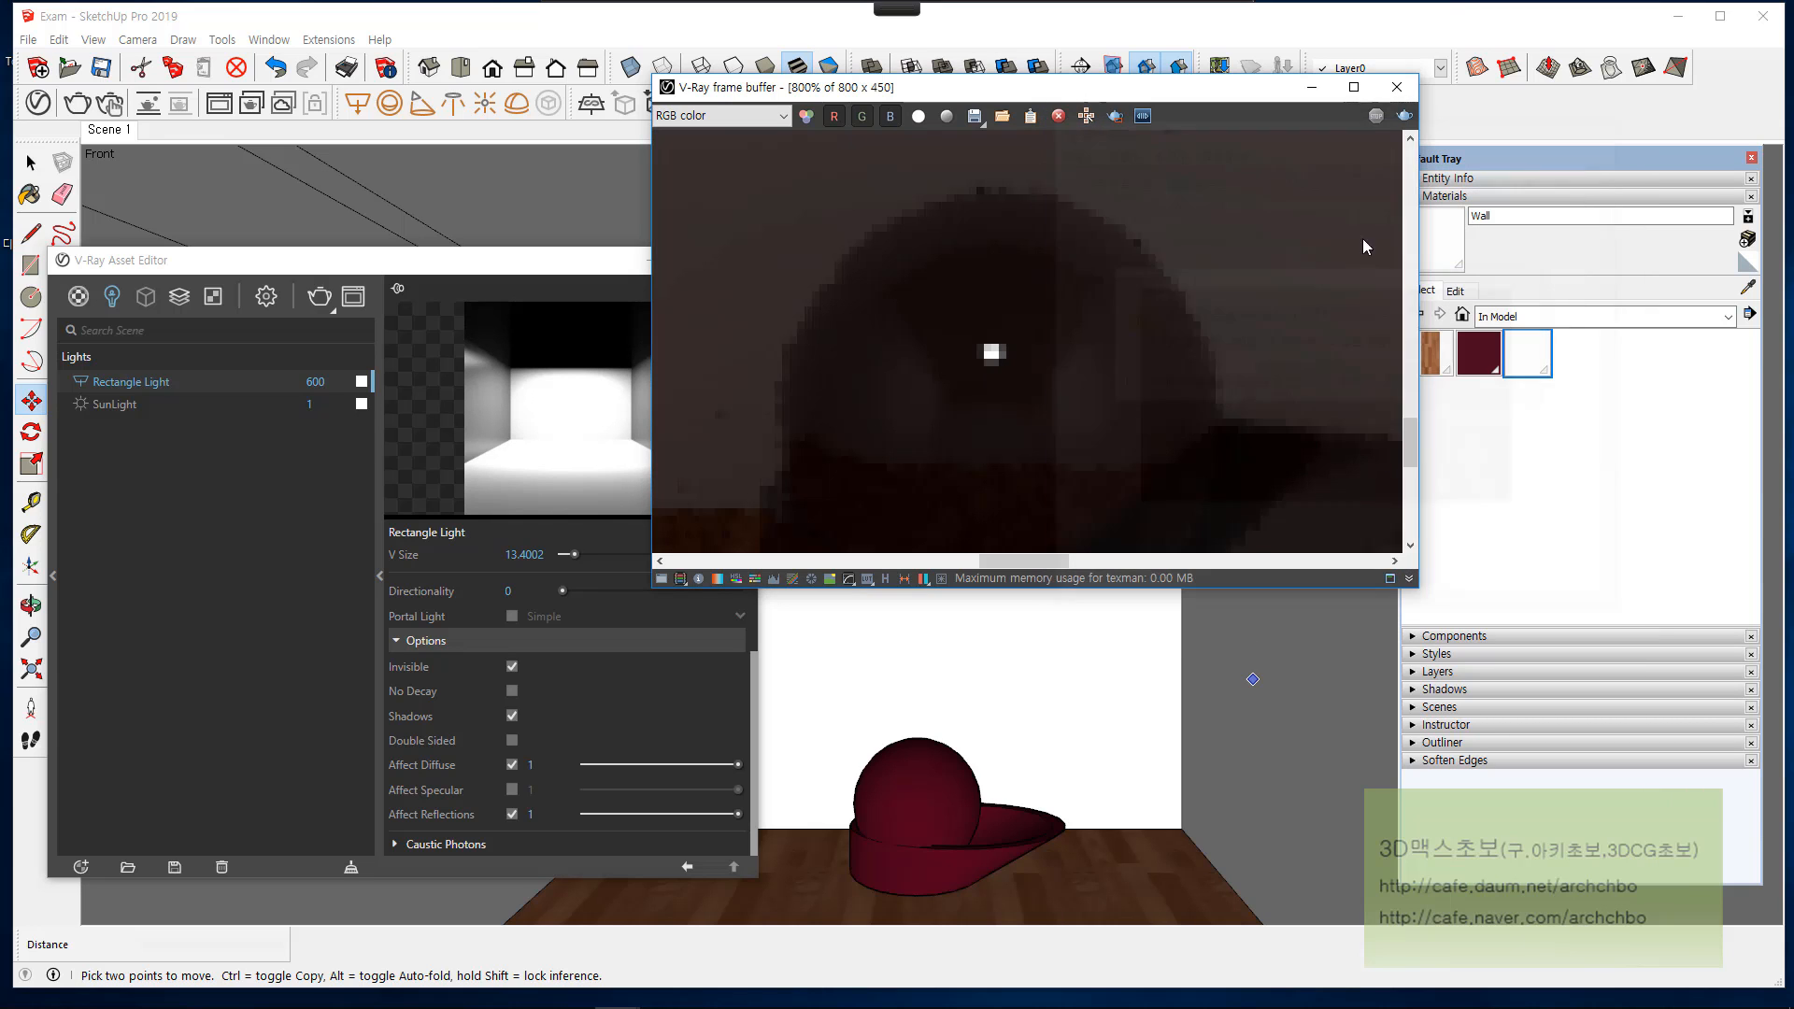
left_click(1398, 87)
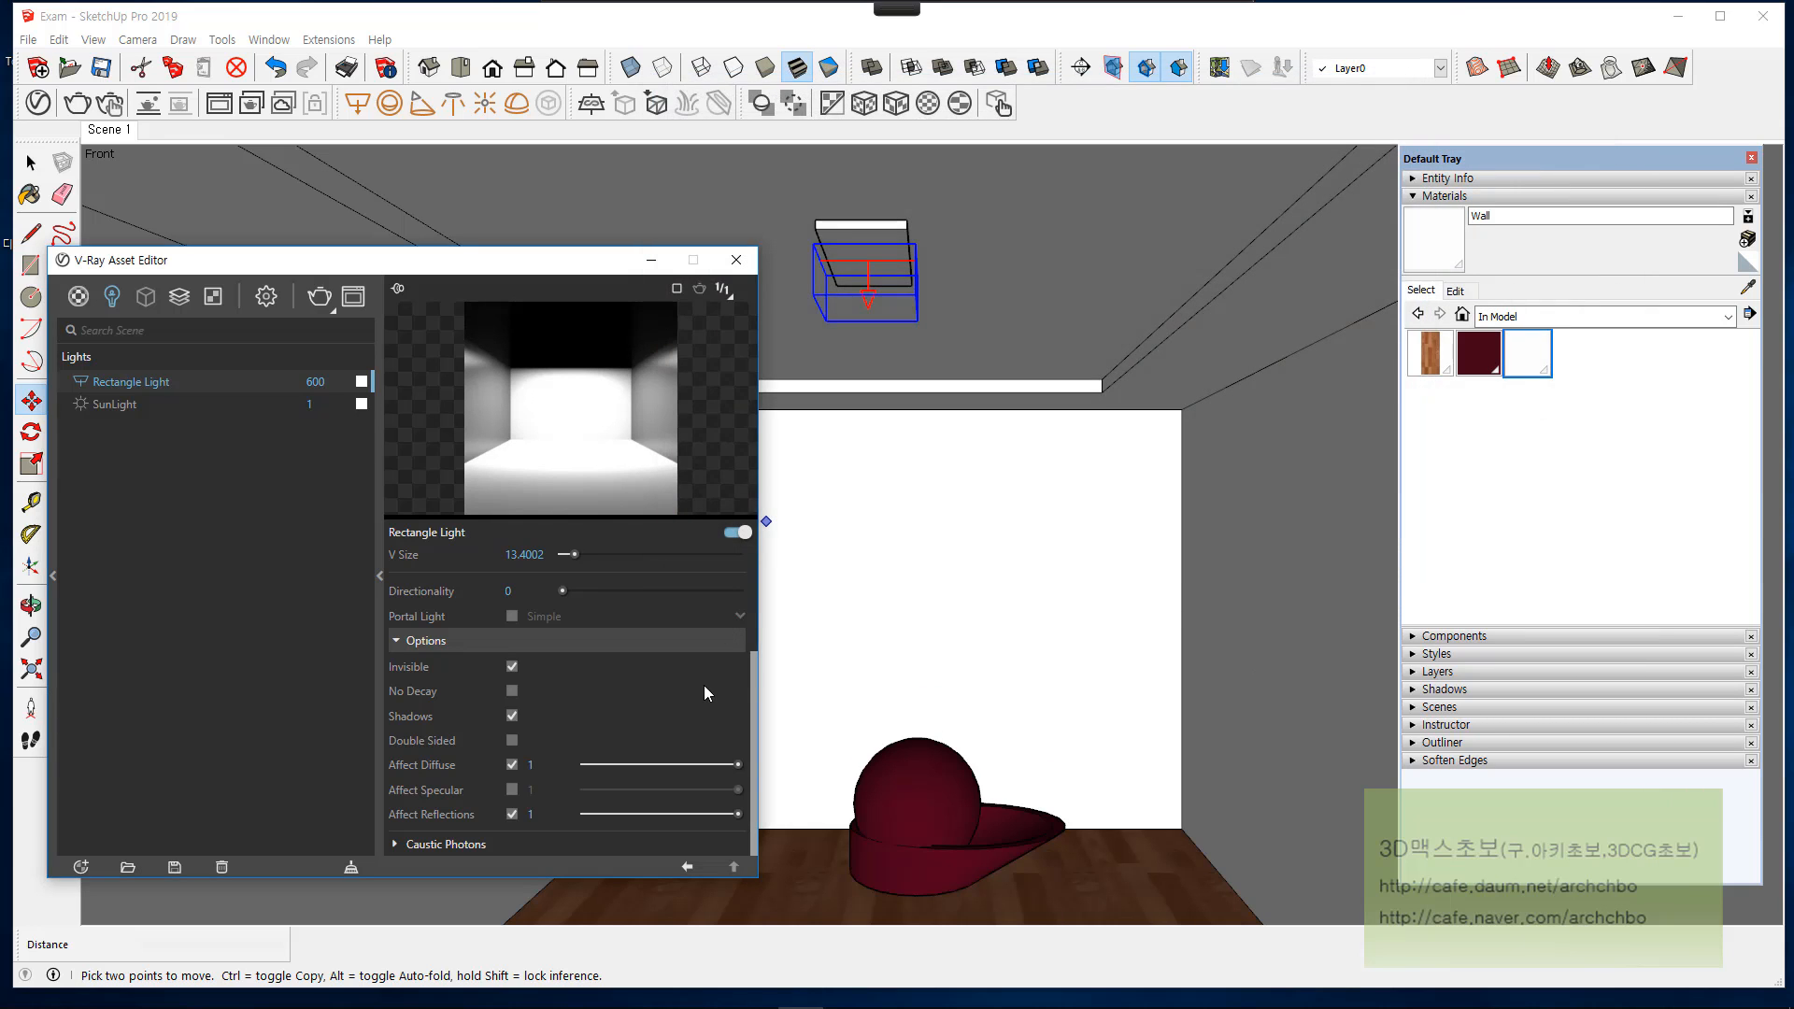
Step: Turn Affect Specular back on and set both Affect Specular and Affect Reflections to 0.1 for the rectangle light
left_click(512, 791)
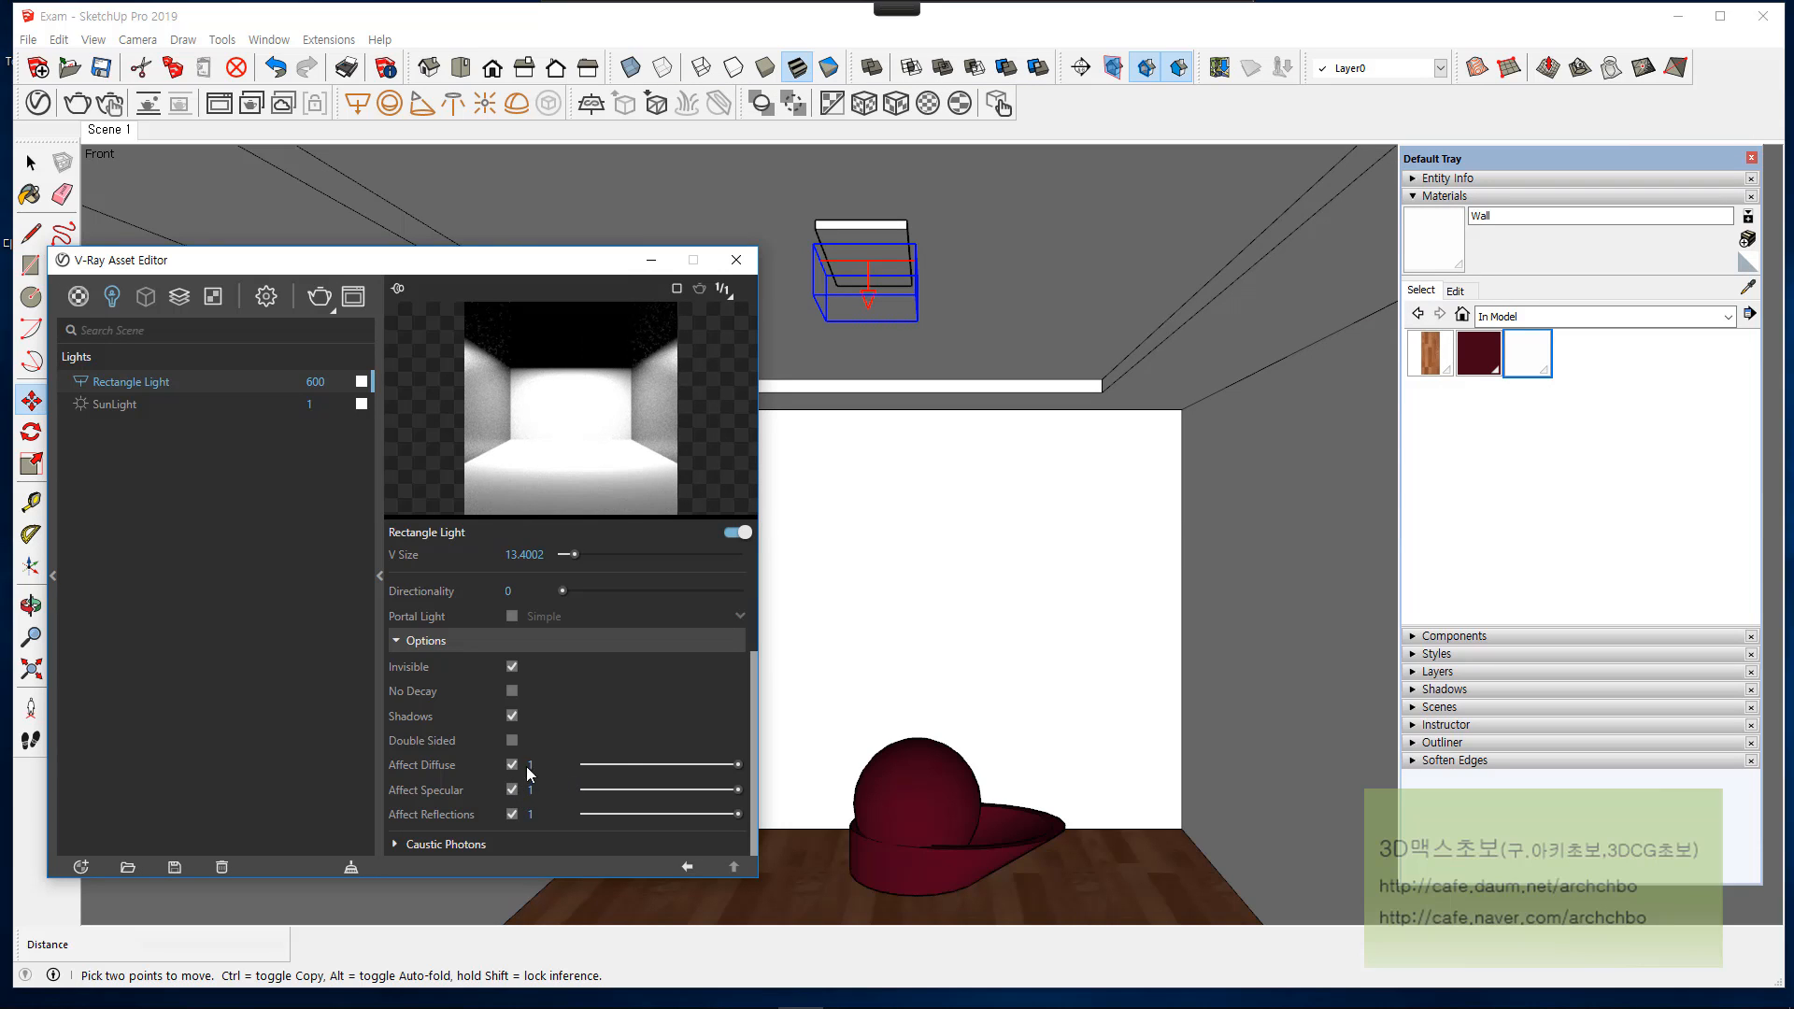
left_click_drag(739, 765, 797, 790)
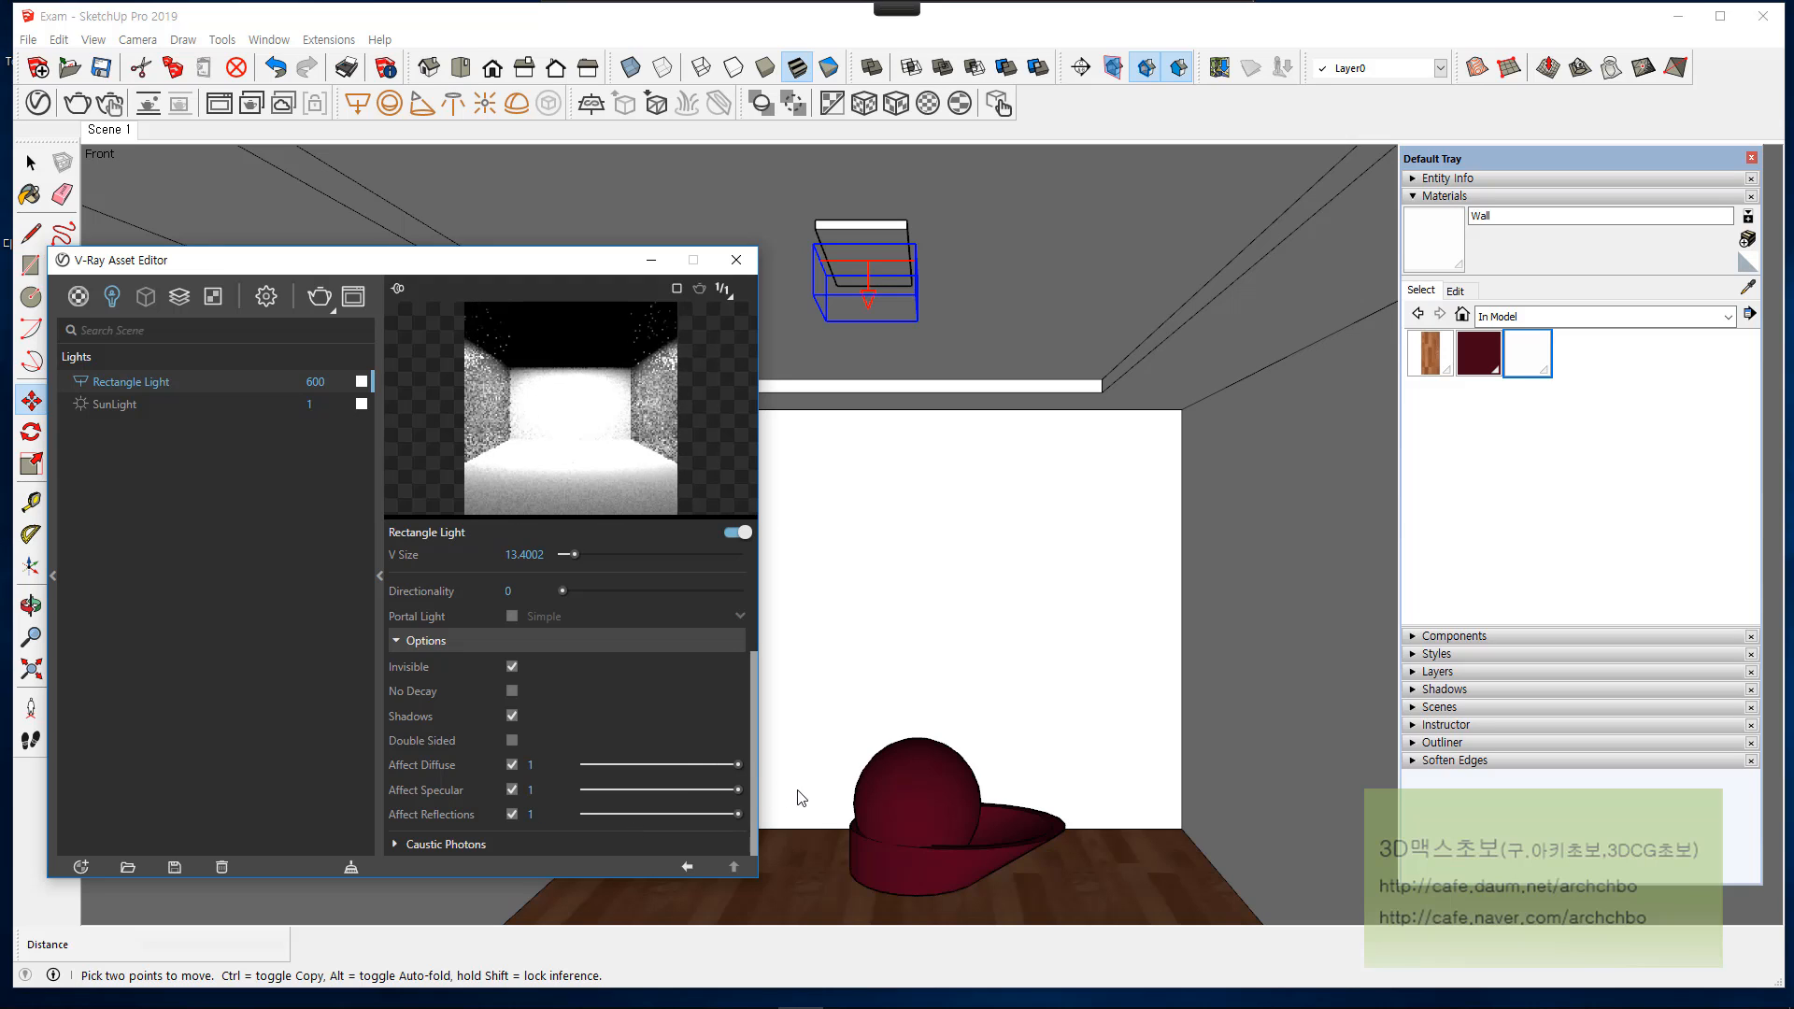
left_click(511, 814)
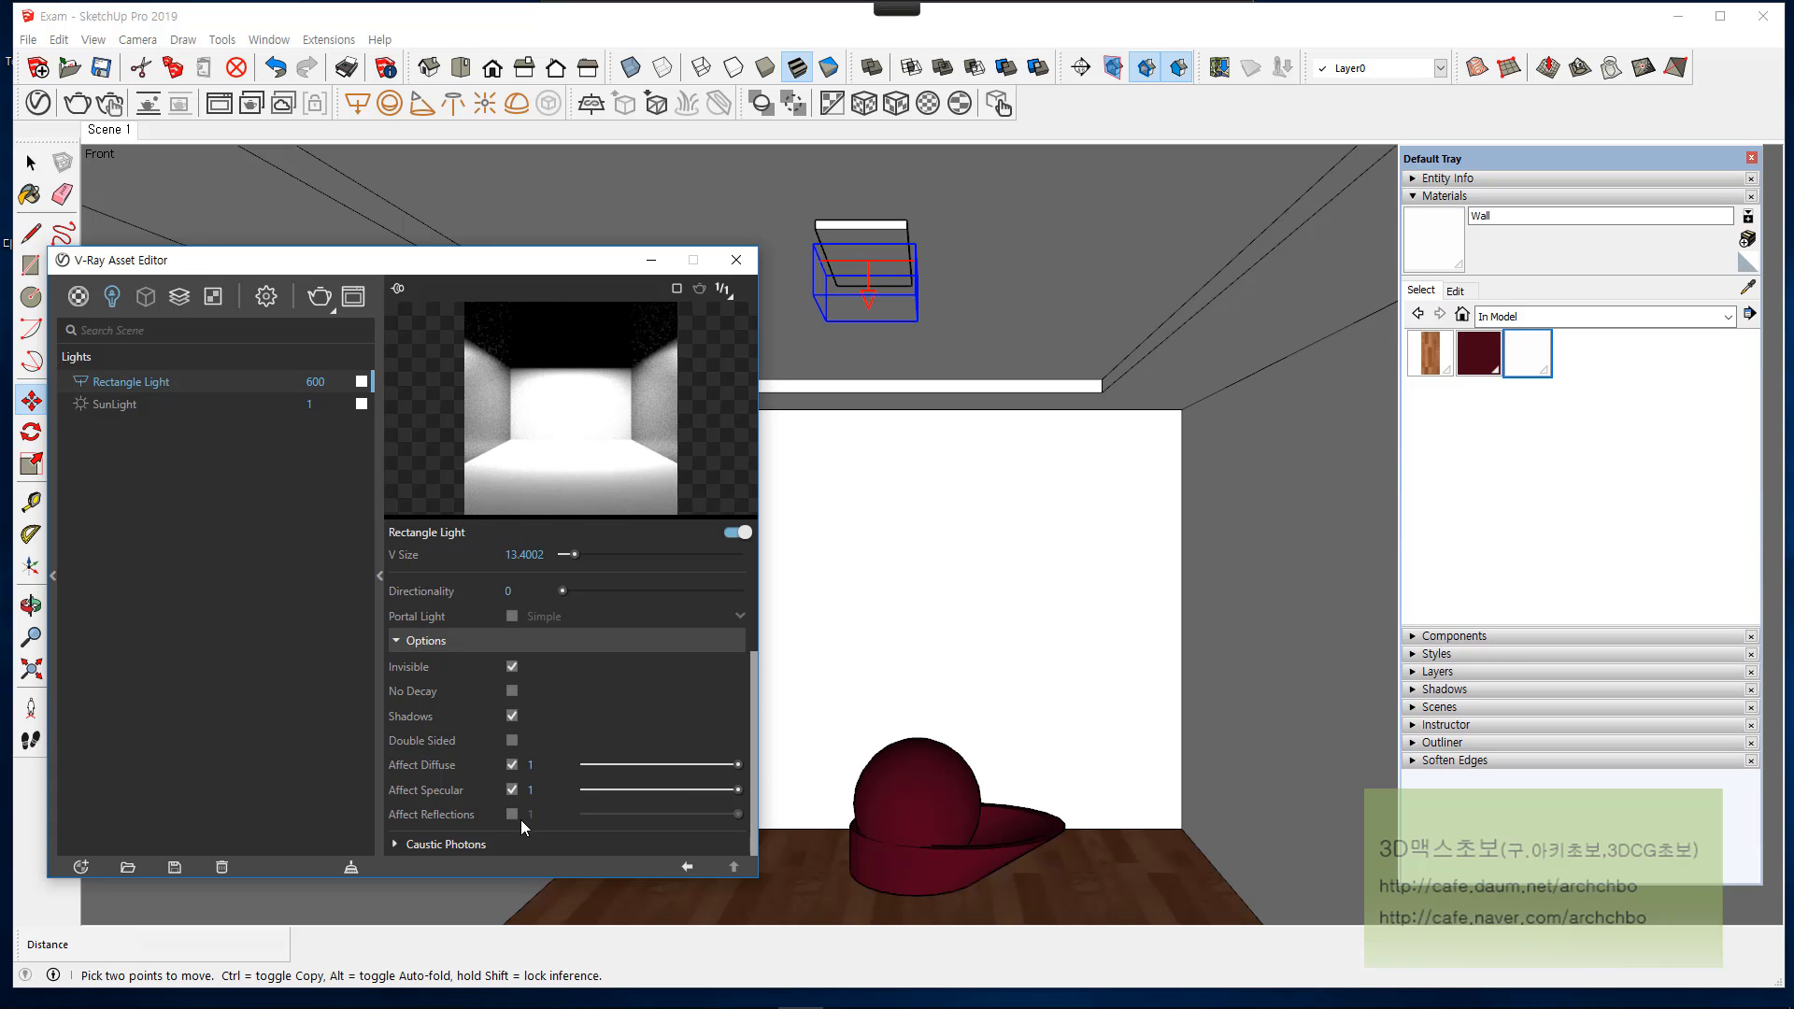
left_click(512, 812)
left_click_drag(728, 817, 603, 814)
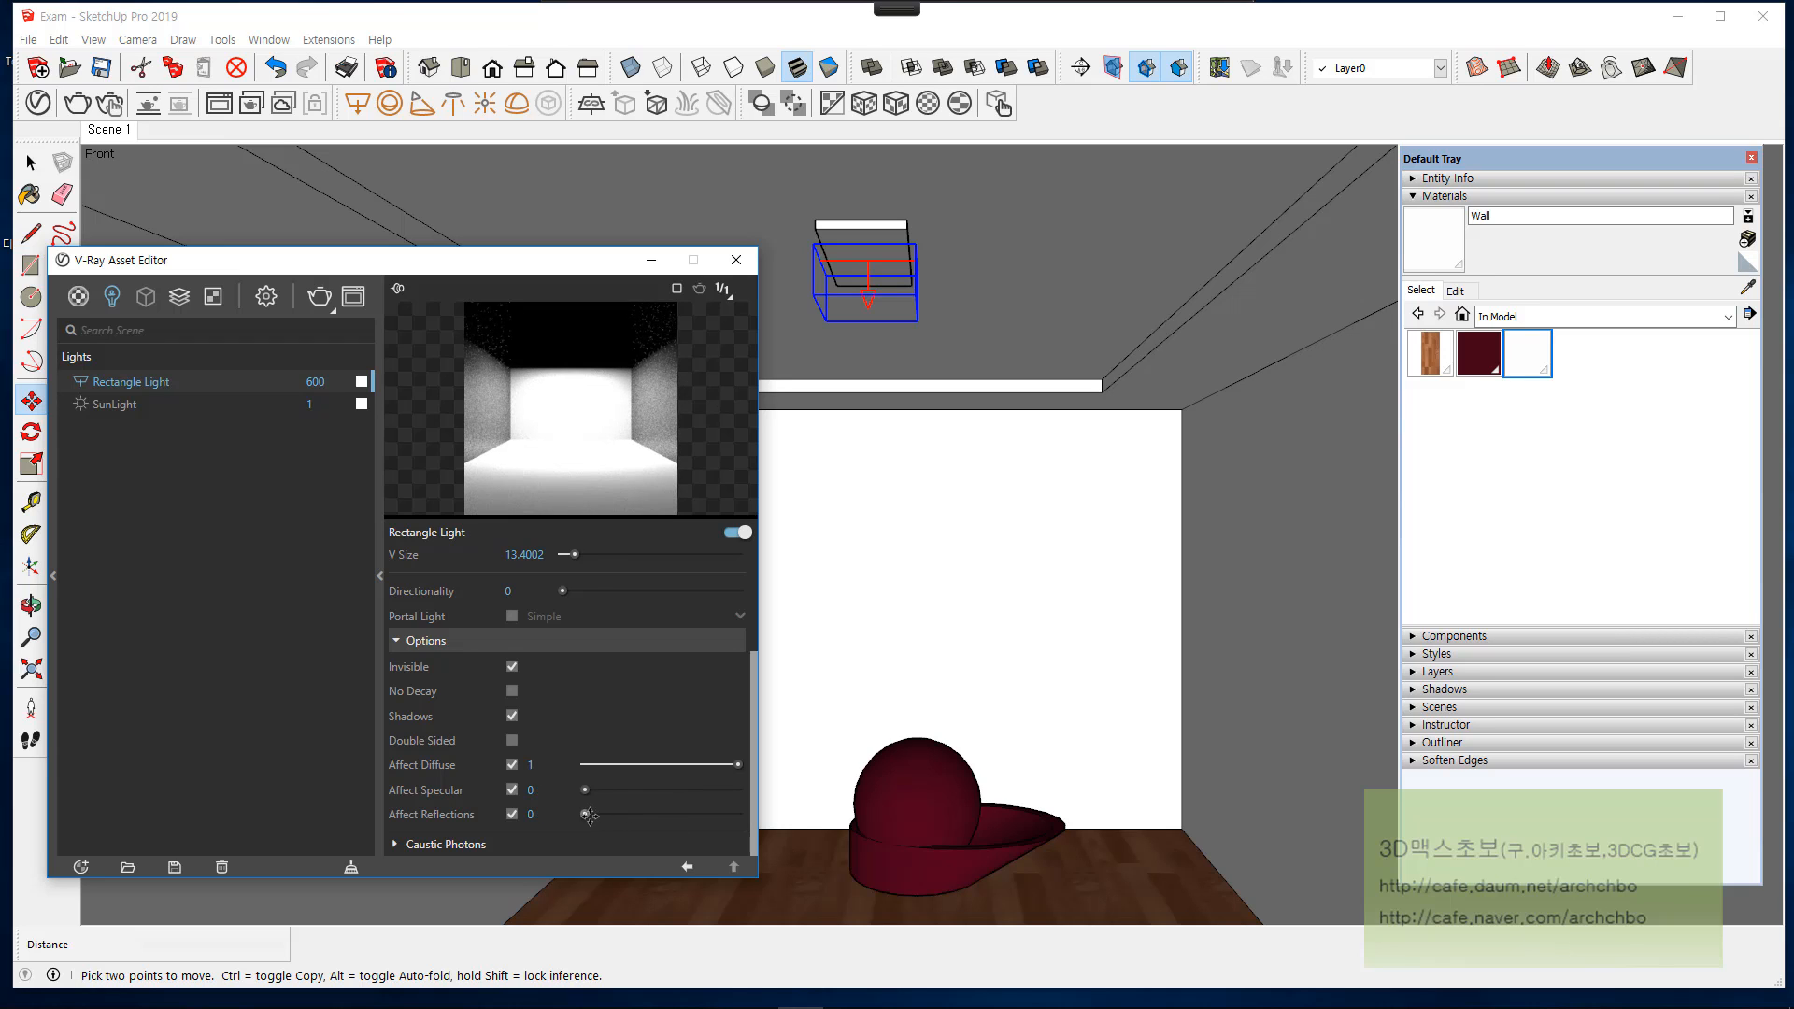
Step: Render the scene with the reduced specular and reflection amounts and inspect the sphere's highlight and the whole room
left_click(315, 301)
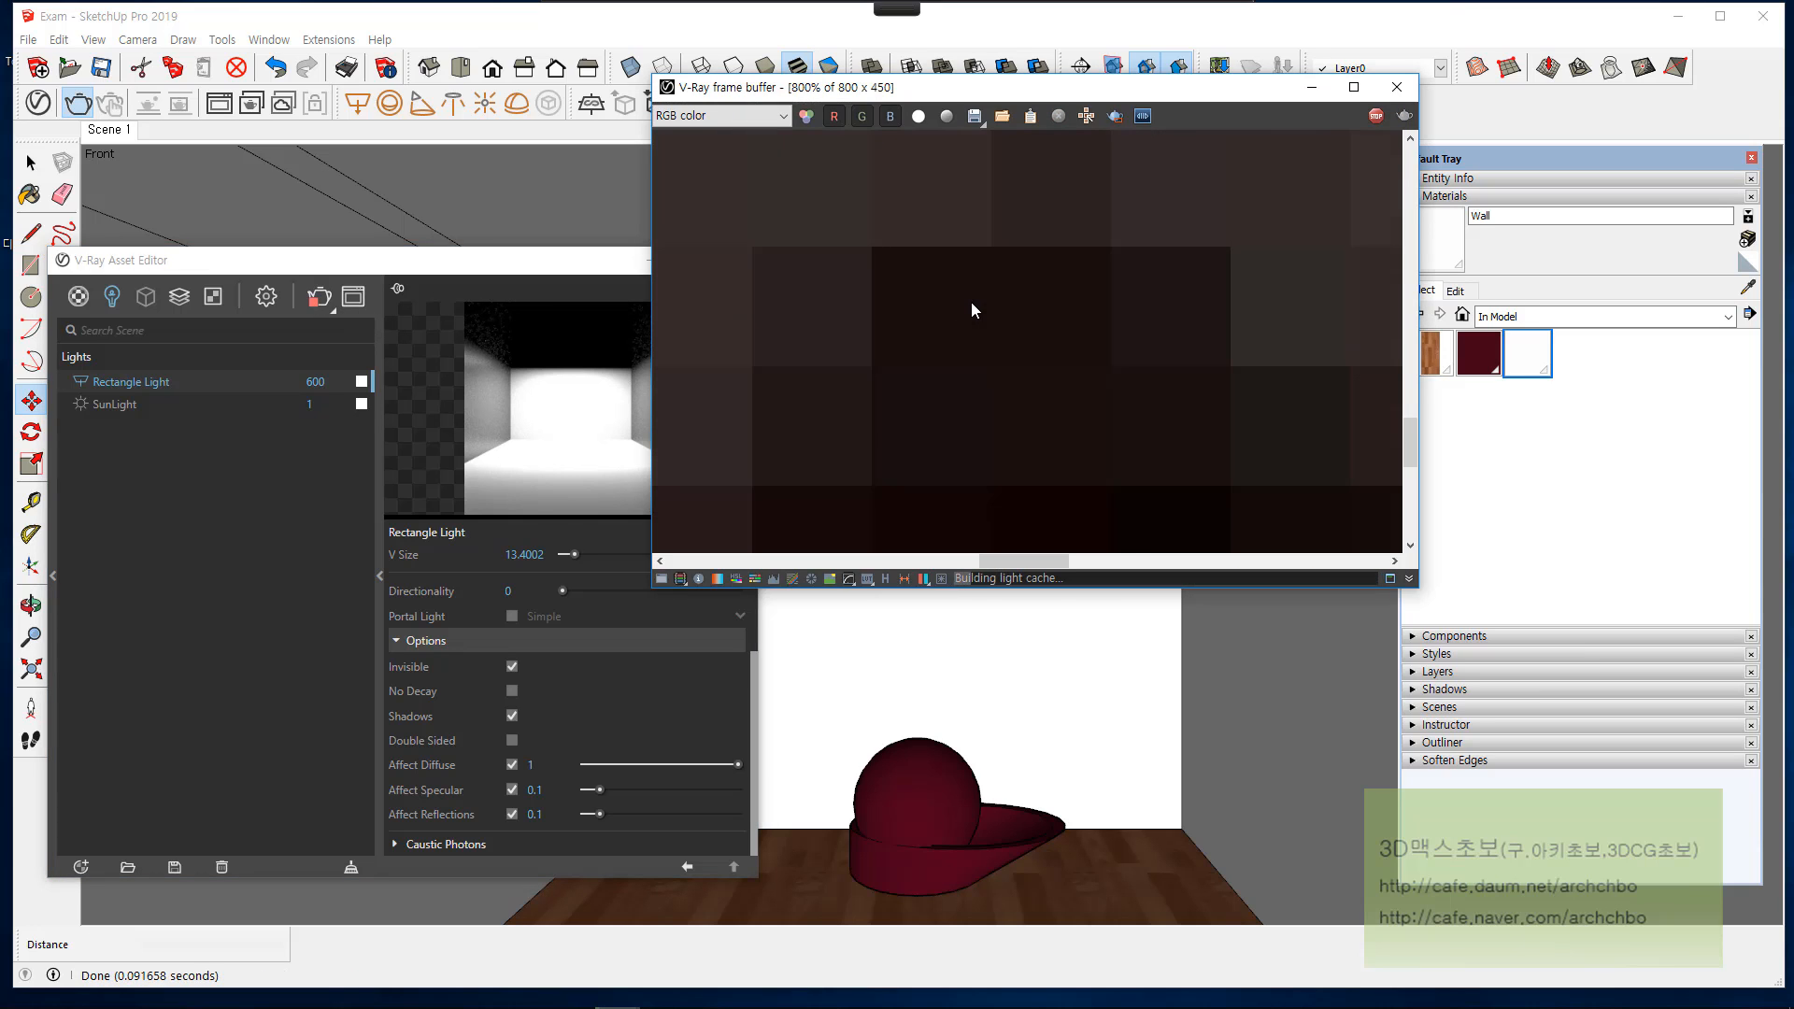
scroll(985, 322, "down", 1)
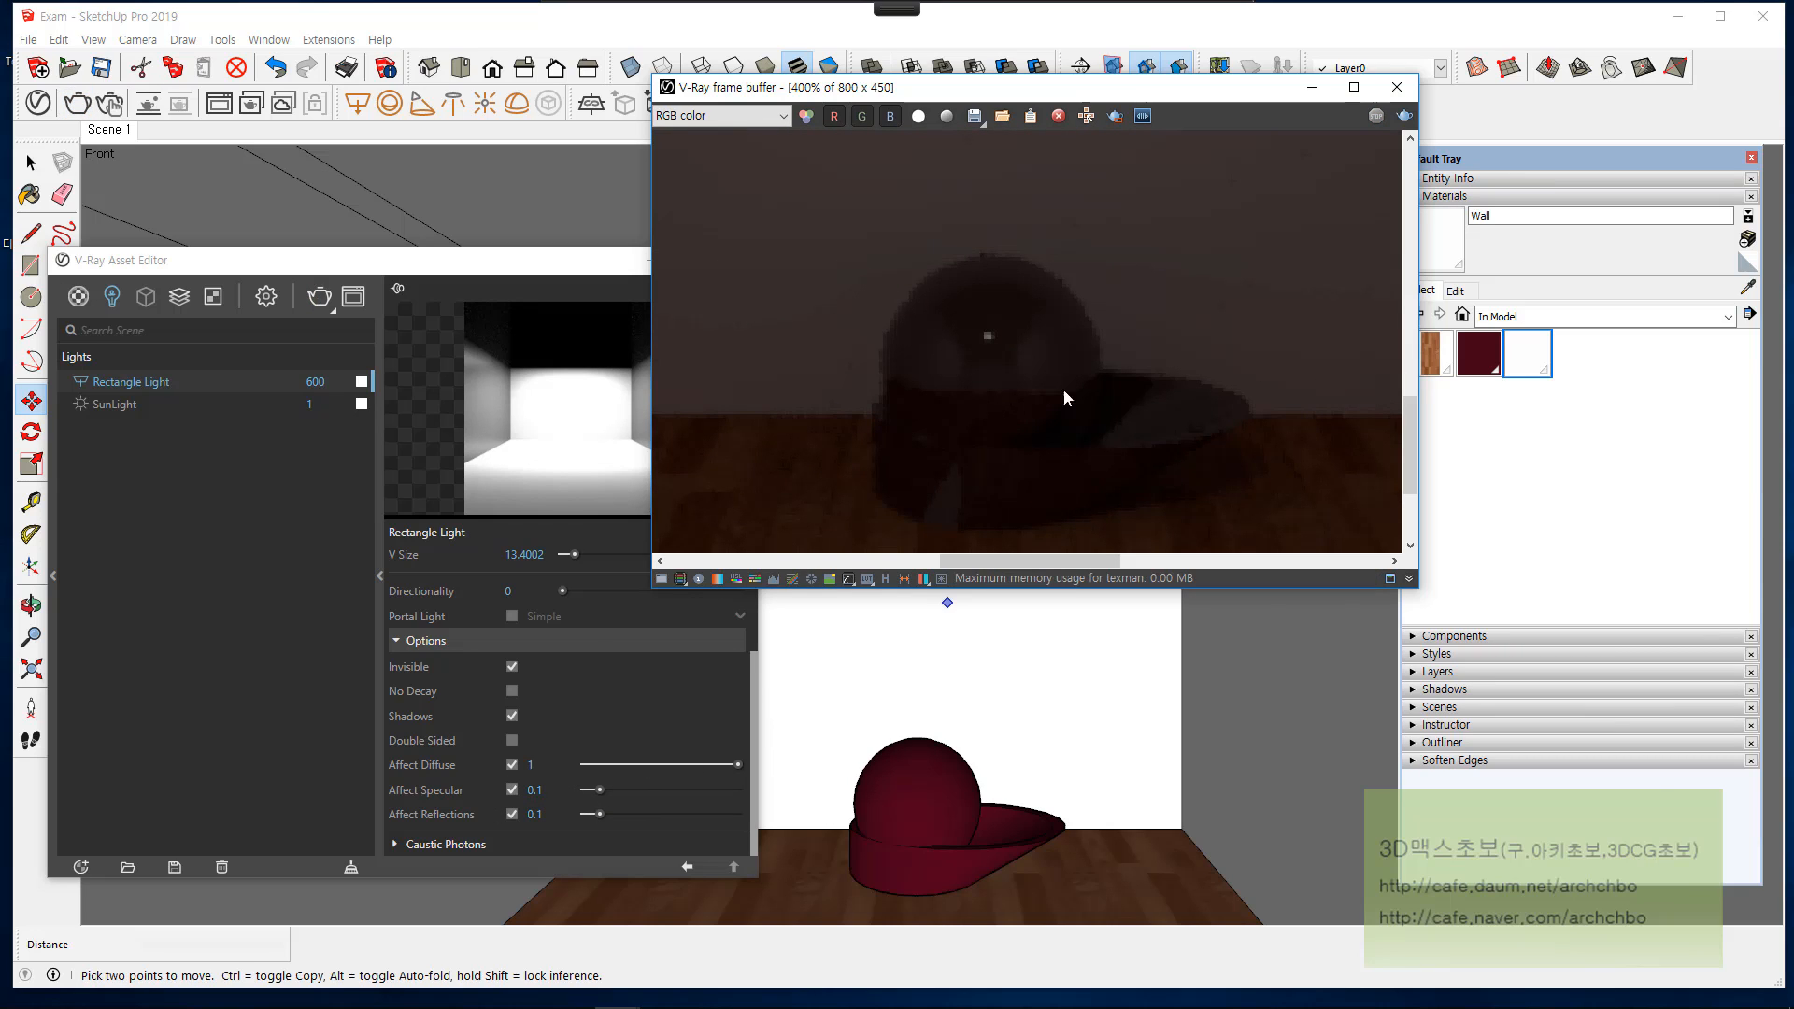
scroll(1060, 308, "down", 1)
scroll(1067, 256, "down", 1)
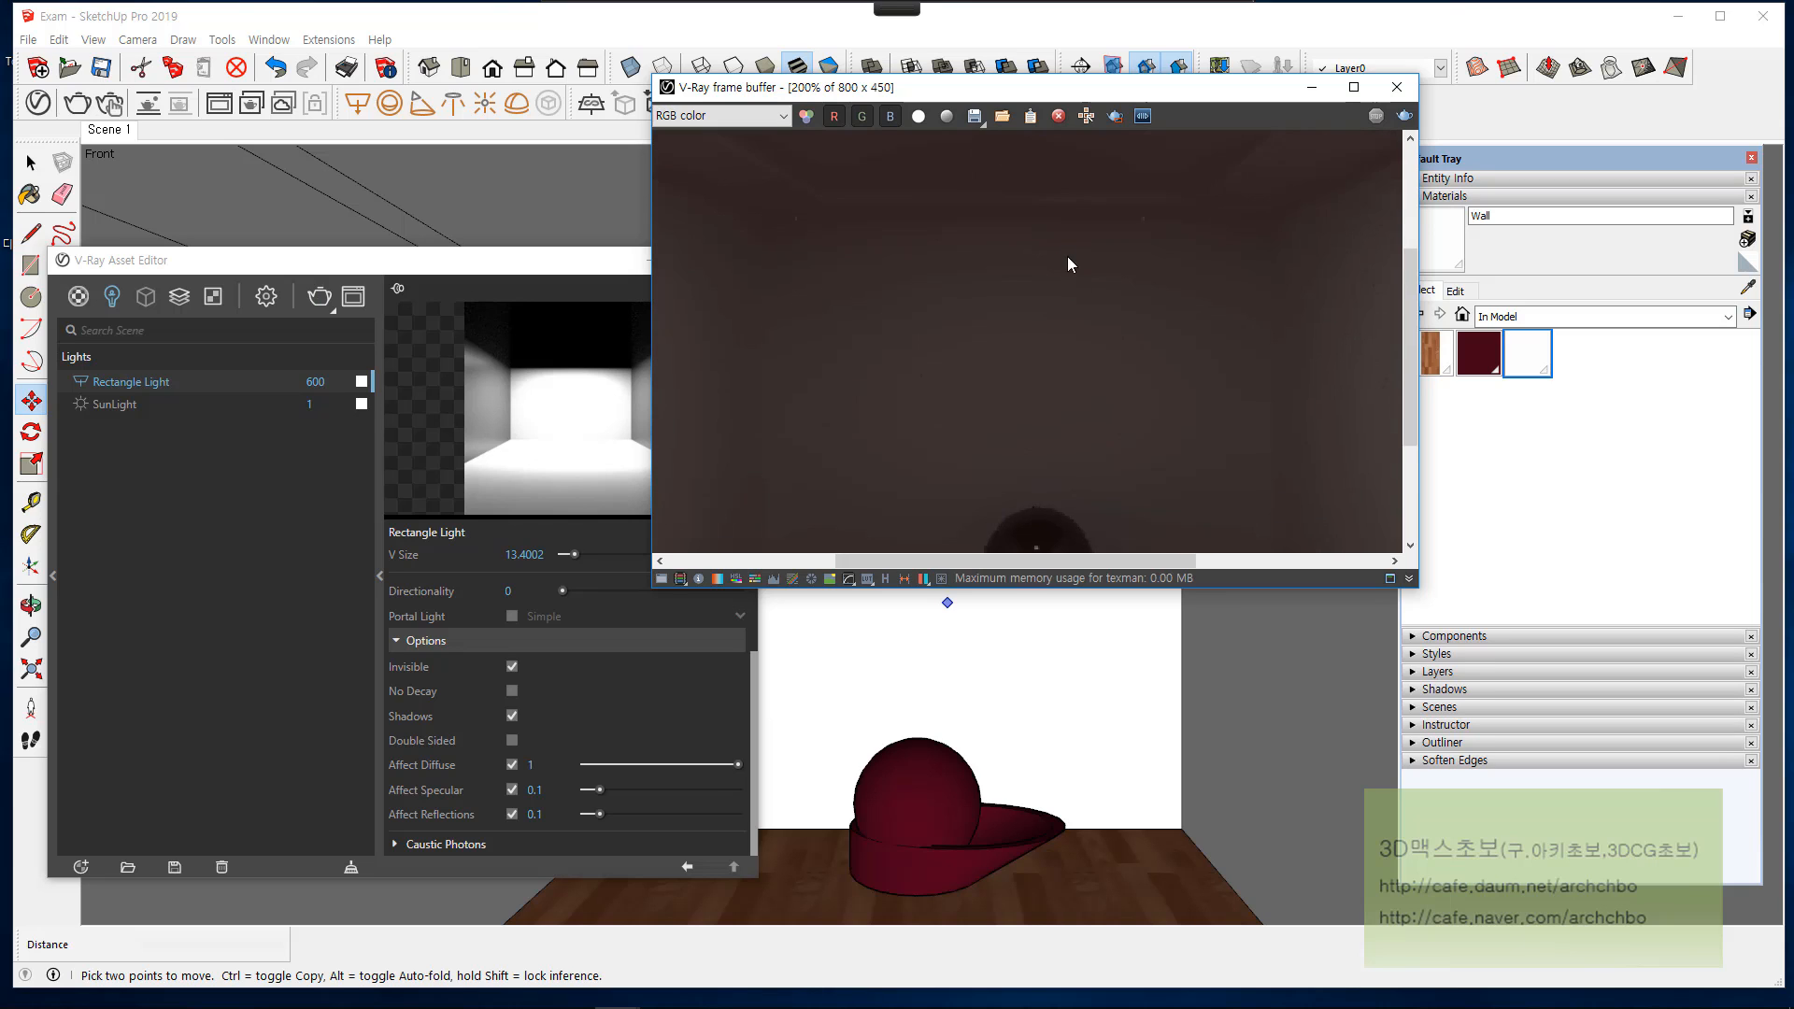
Step: Close the frame buffer and restore Affect Specular and Affect Reflections to 1
left_click(1397, 88)
left_click_drag(600, 793, 780, 780)
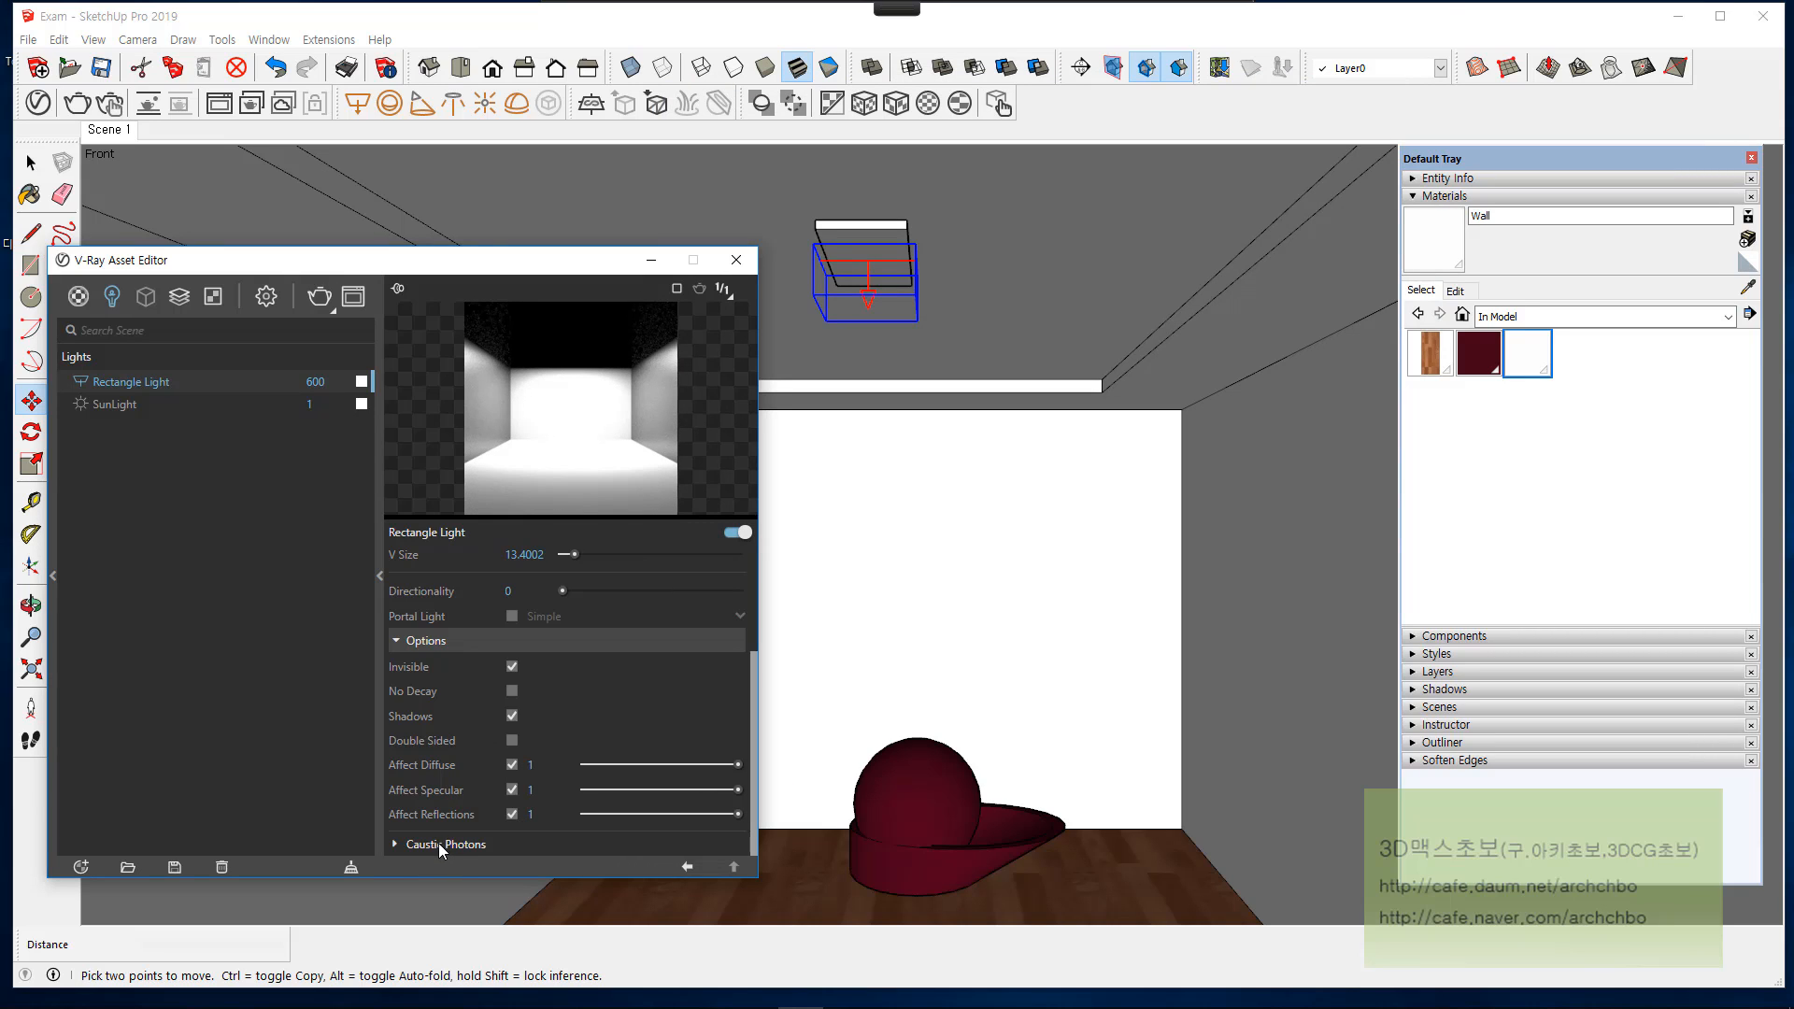
Step: Expand the rectangle light's Caustic Photons section and review the Caustic Subdivs setting
left_click(430, 841)
scroll(471, 777, "down", 1)
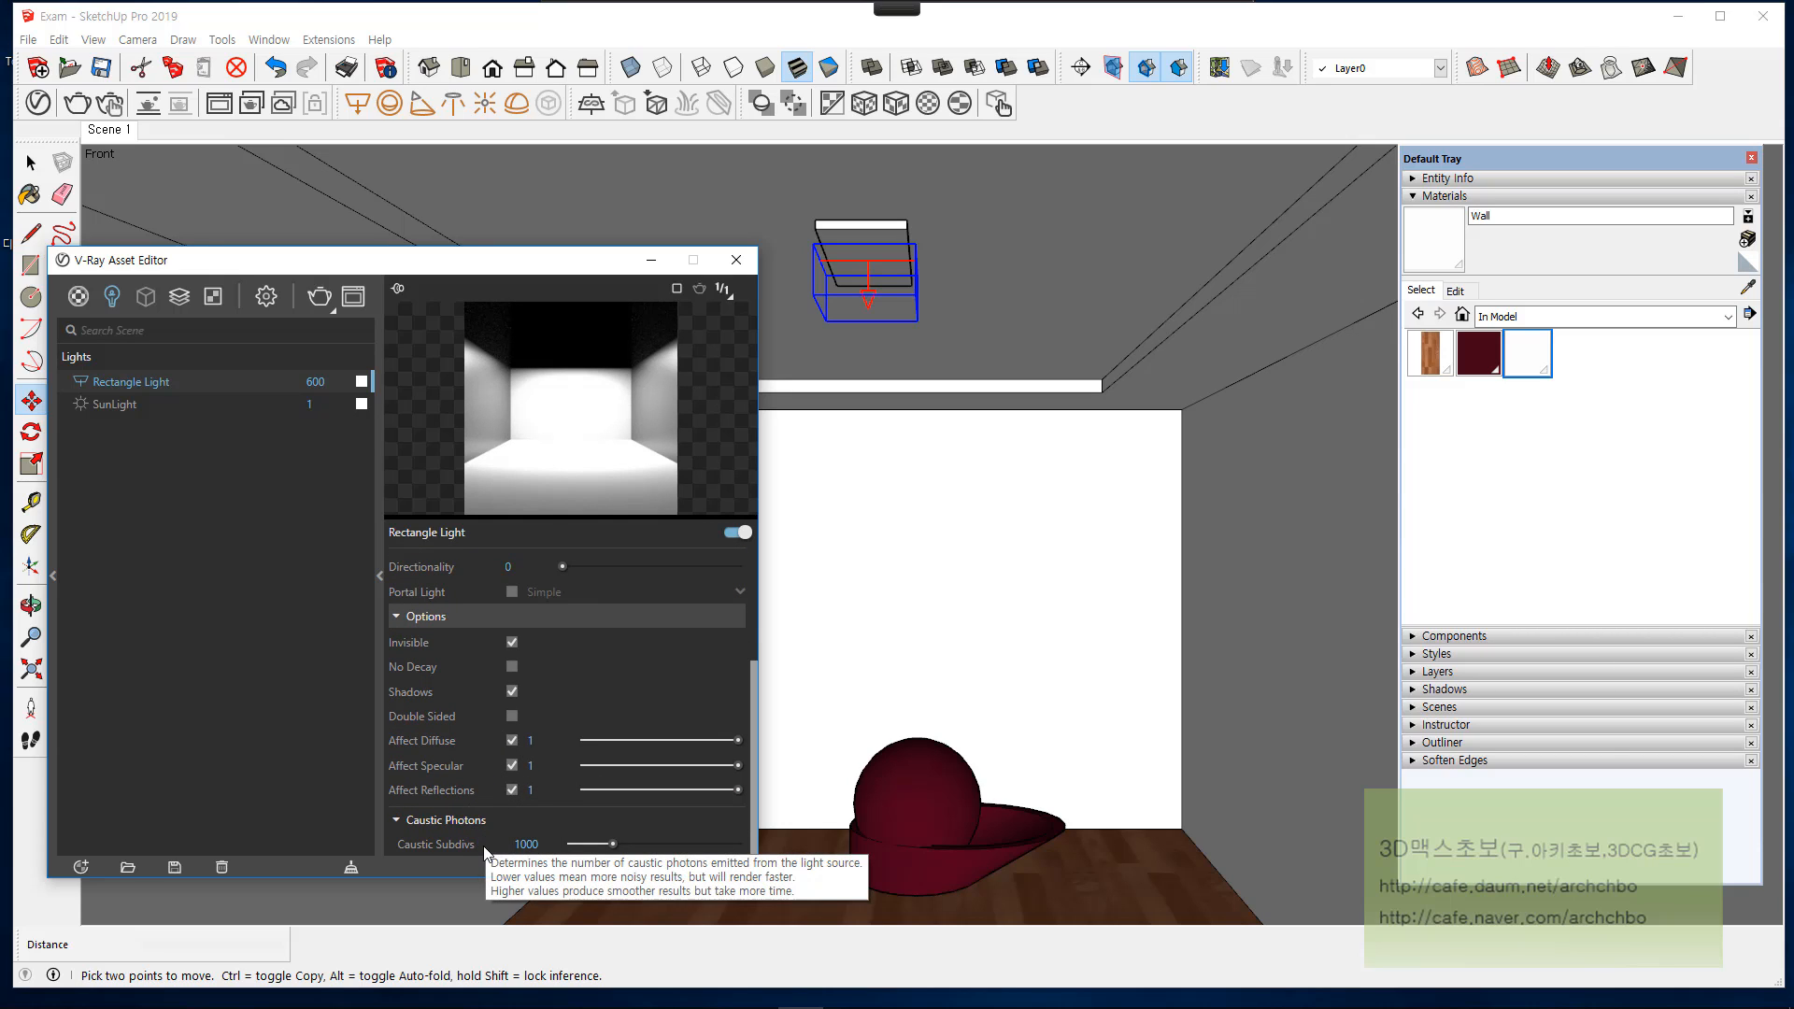
left_click(526, 844)
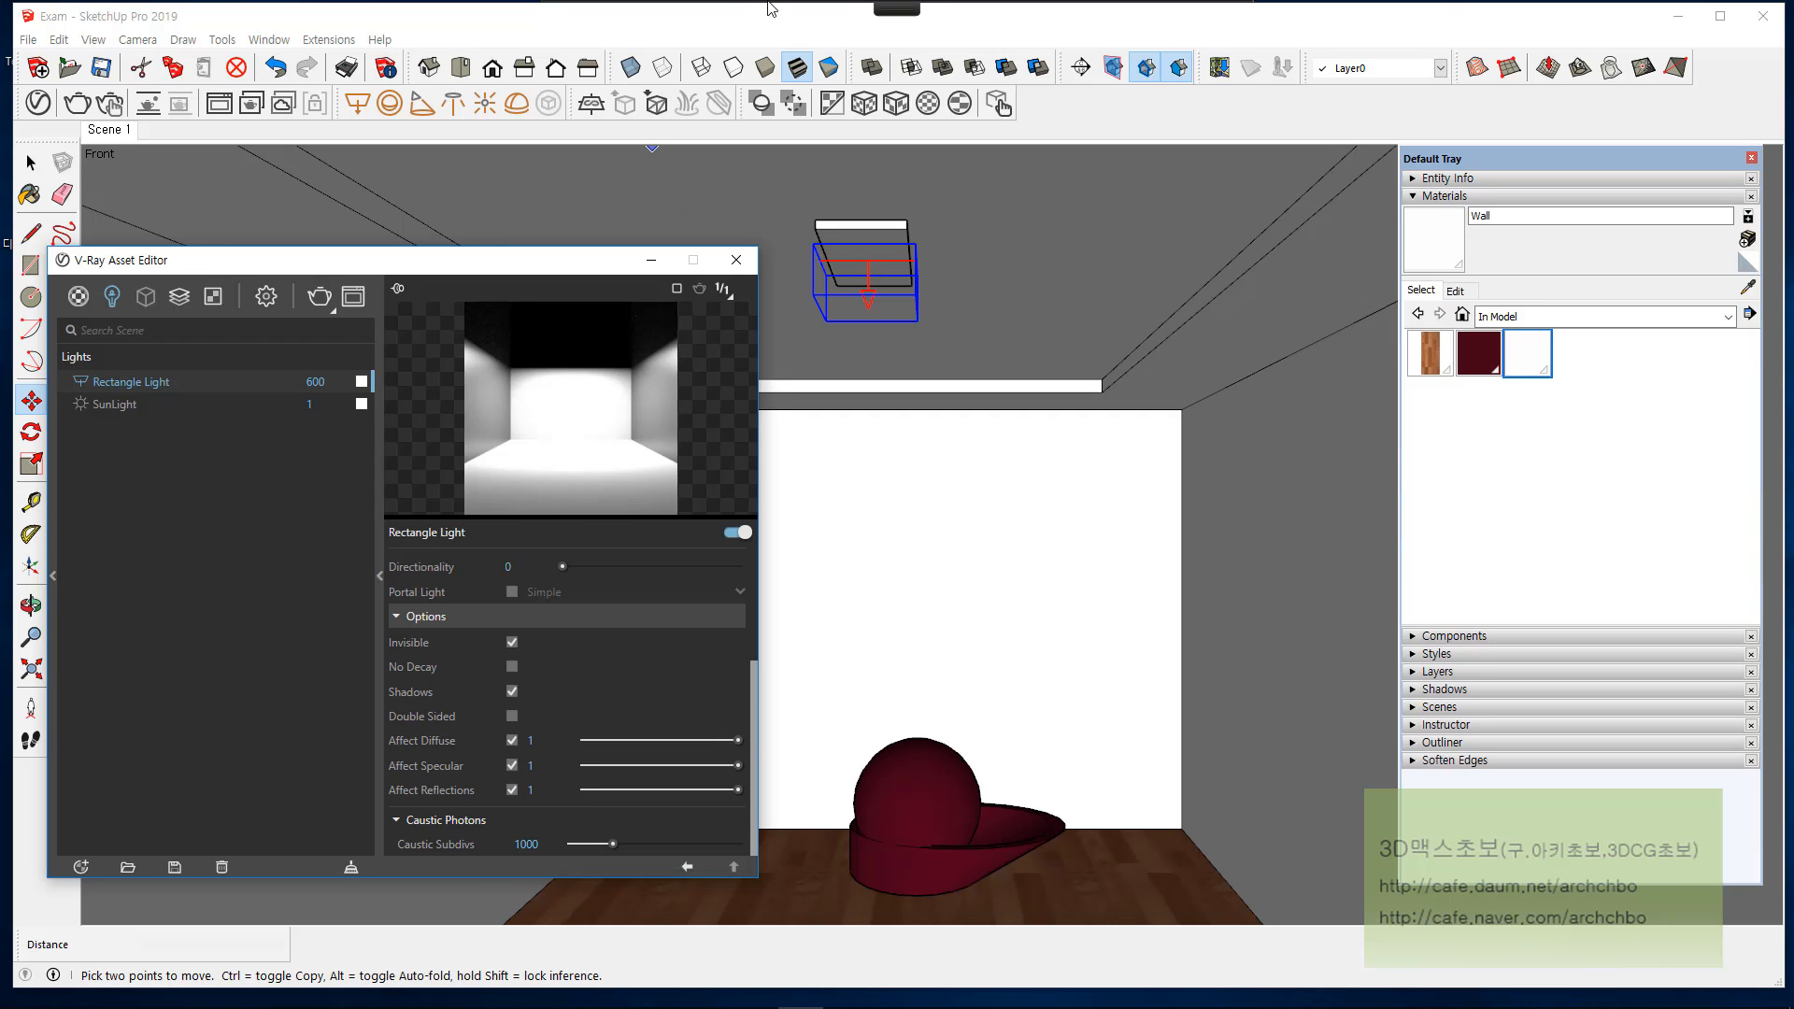
Step: Circle the Caustic Subdivs setting with the red annotation pen, write an underlined subdivision note on the back wall, and clear the markings
mouse_move(752, 4)
left_click(632, 28)
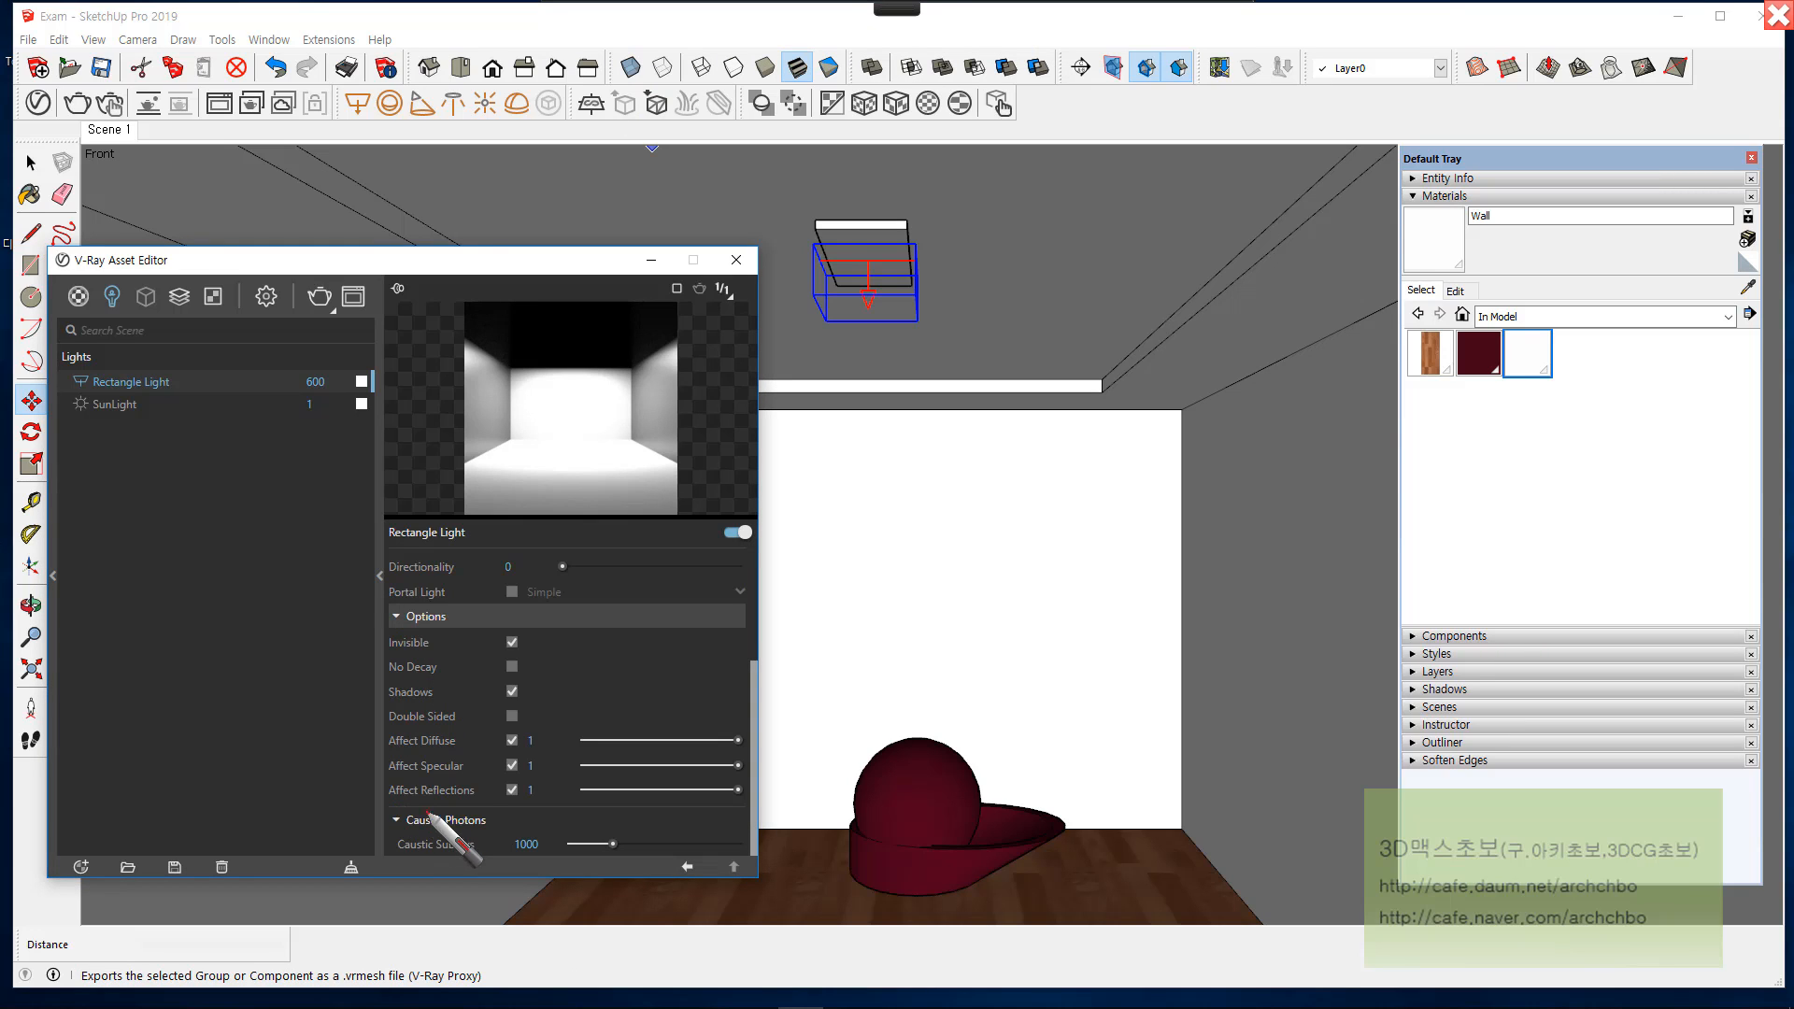
mouse_move(458, 819)
left_mouse_down()
mouse_move(481, 846)
mouse_move(465, 827)
left_mouse_up()
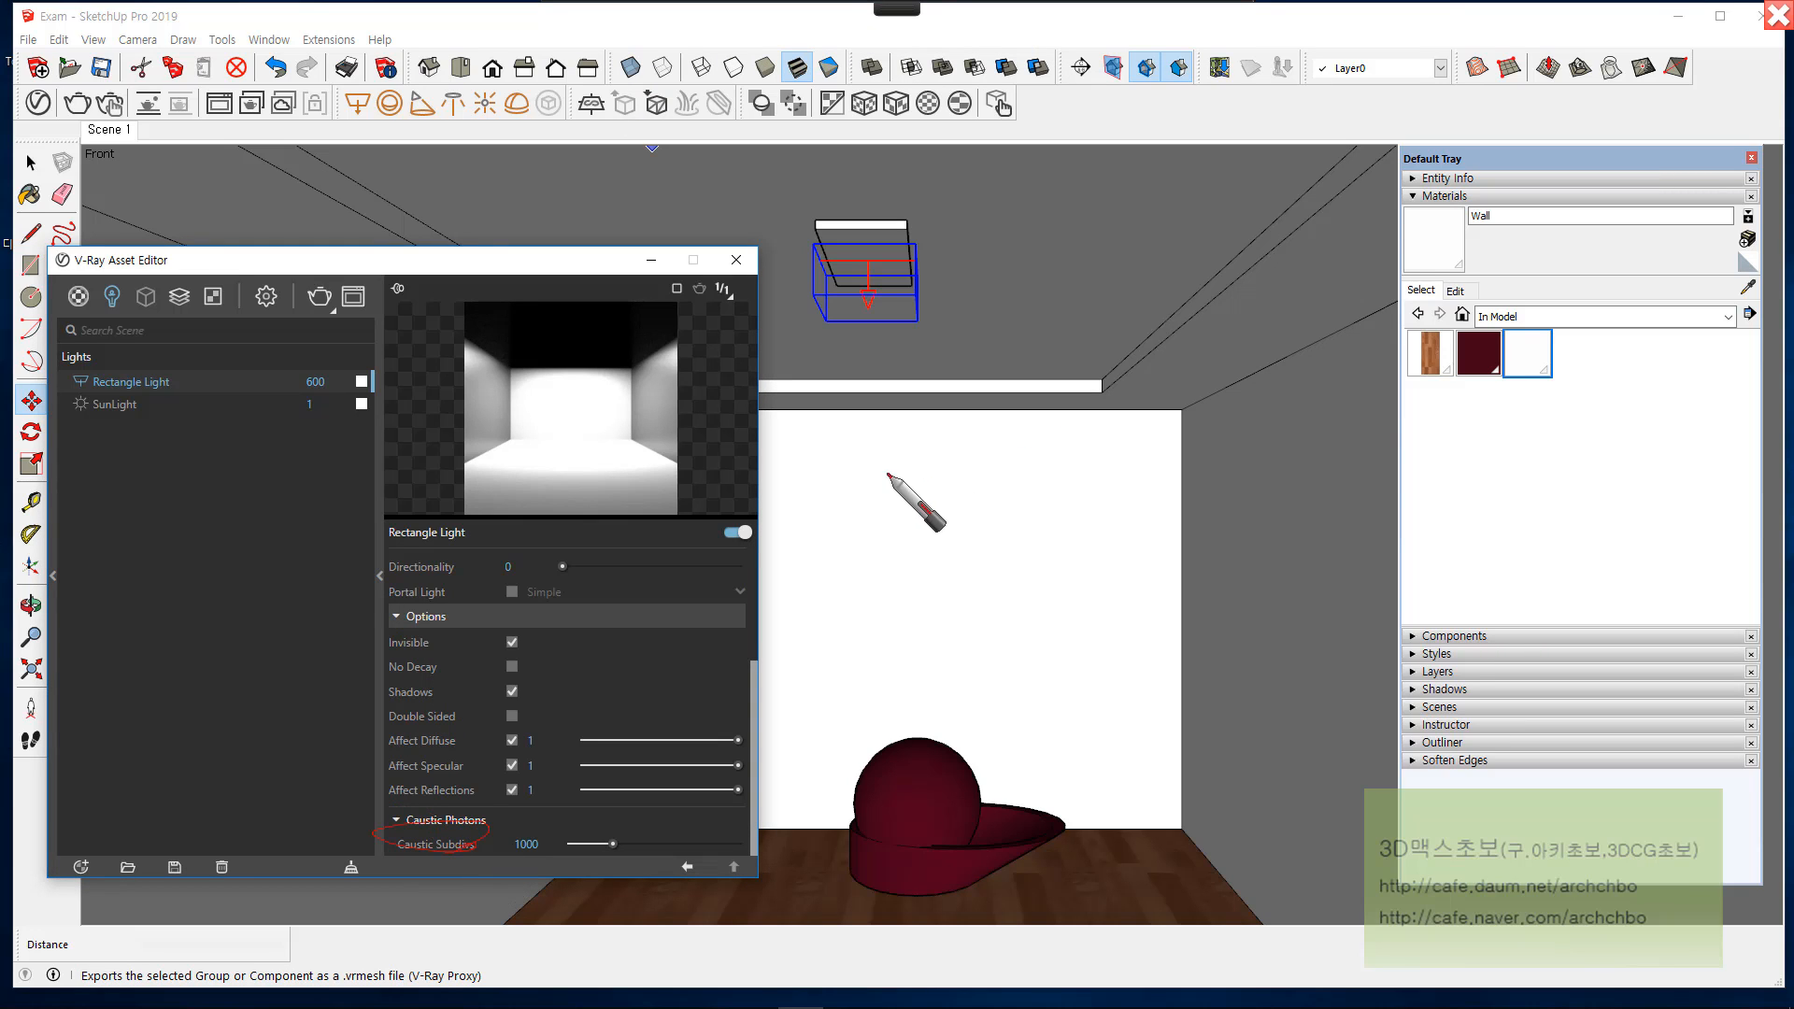
mouse_move(874, 464)
left_mouse_down()
mouse_move(929, 497)
mouse_move(996, 439)
mouse_move(1061, 485)
mouse_move(1126, 465)
left_mouse_up()
left_click_drag(844, 513, 1257, 495)
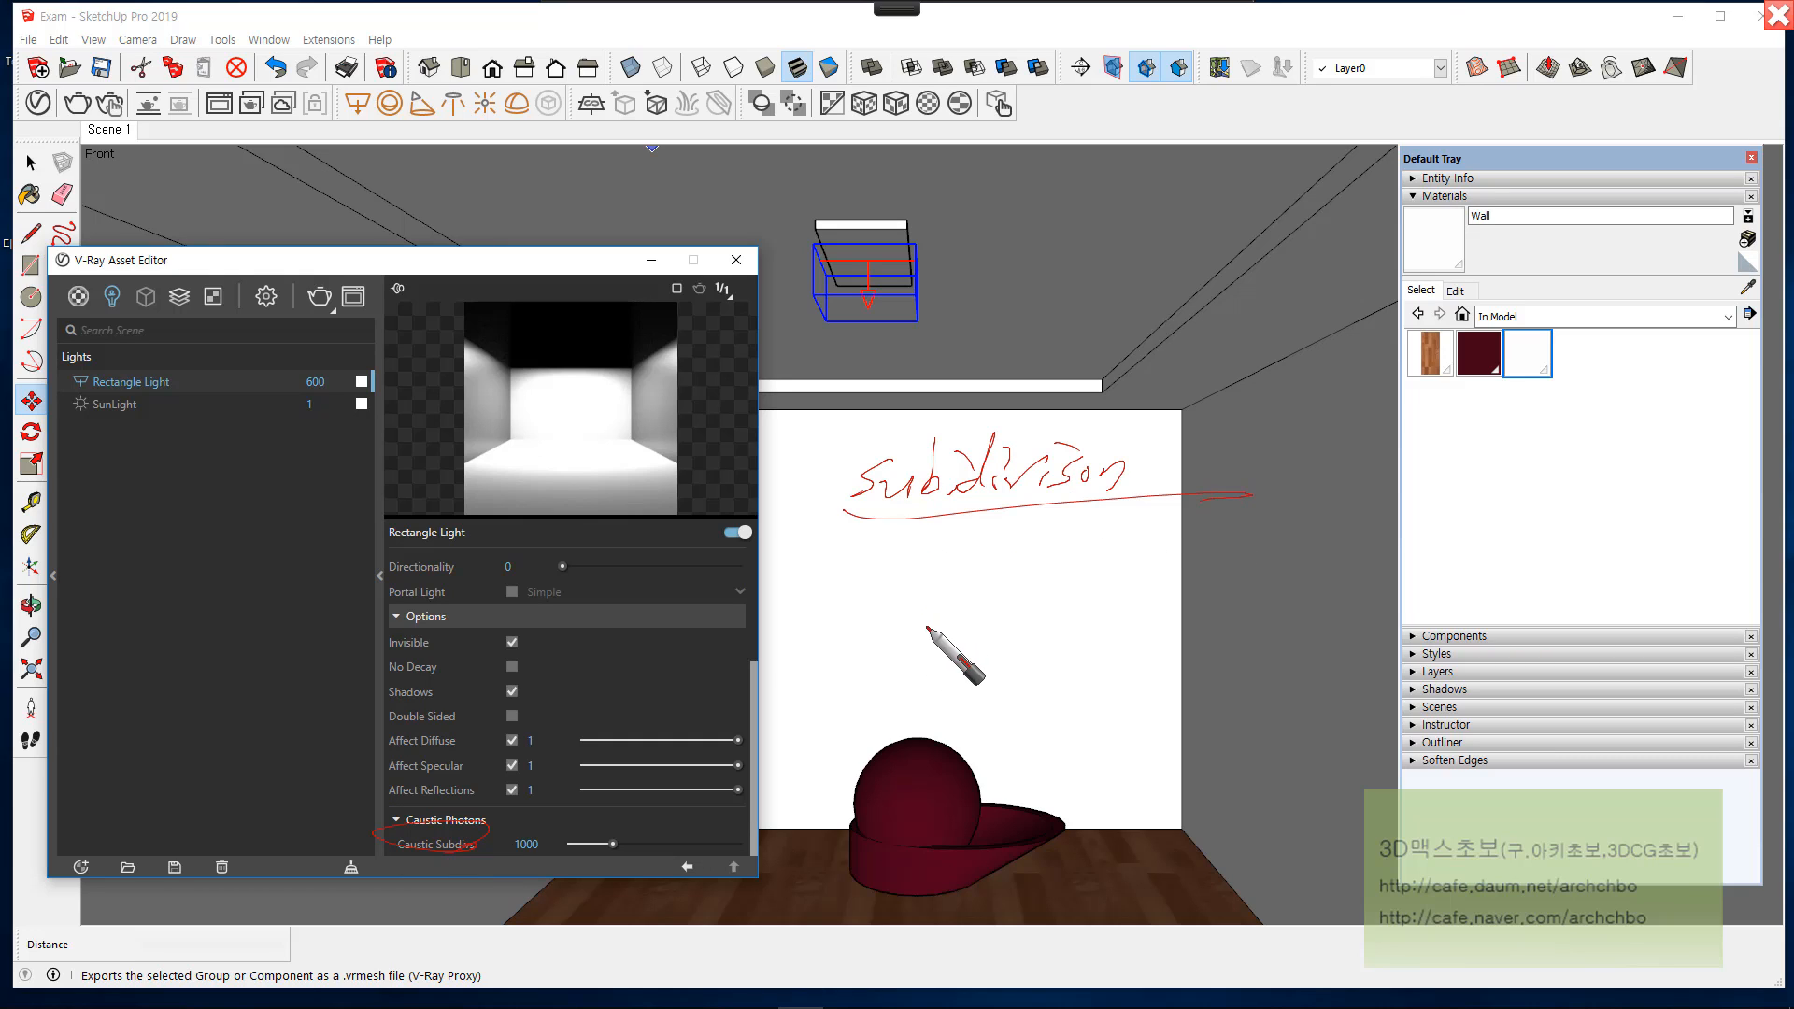
mouse_move(904, 544)
left_mouse_down()
mouse_move(888, 560)
mouse_move(946, 534)
mouse_move(985, 576)
mouse_move(1090, 557)
left_mouse_up()
mouse_move(869, 592)
left_mouse_down()
mouse_move(1206, 571)
mouse_move(1219, 607)
mouse_move(1241, 573)
left_mouse_up()
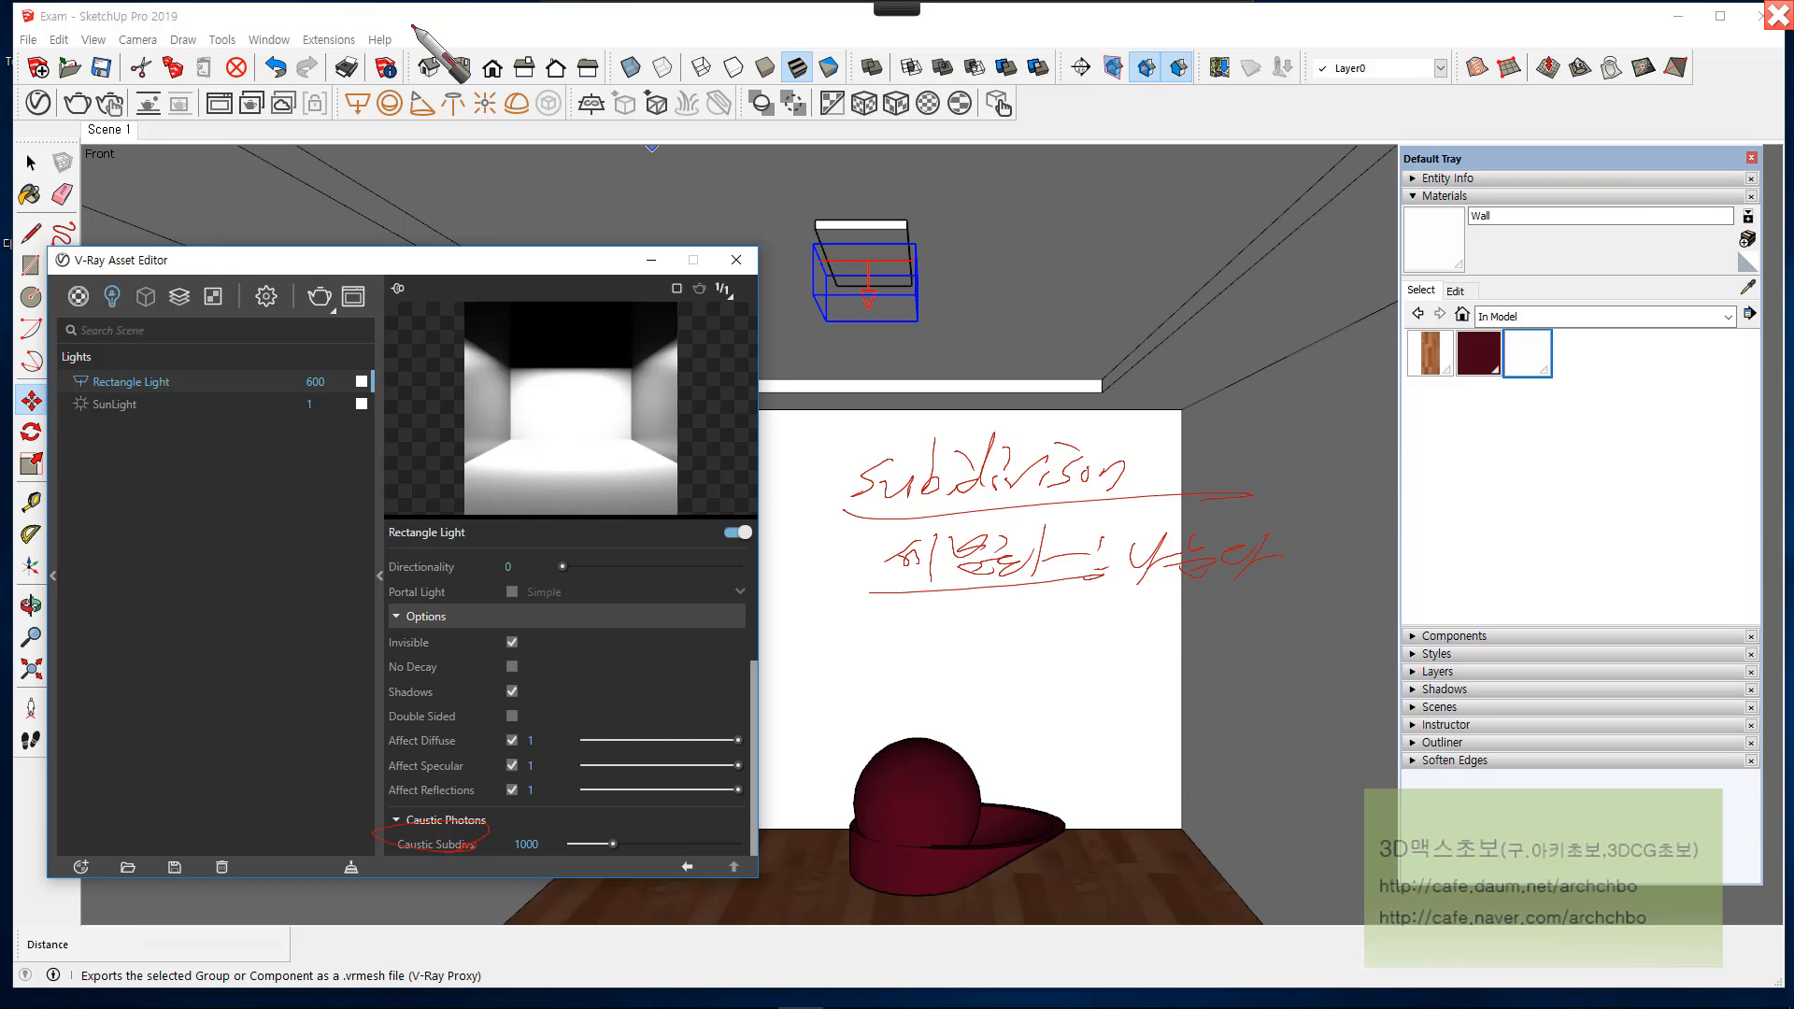
mouse_move(643, 5)
left_click(574, 30)
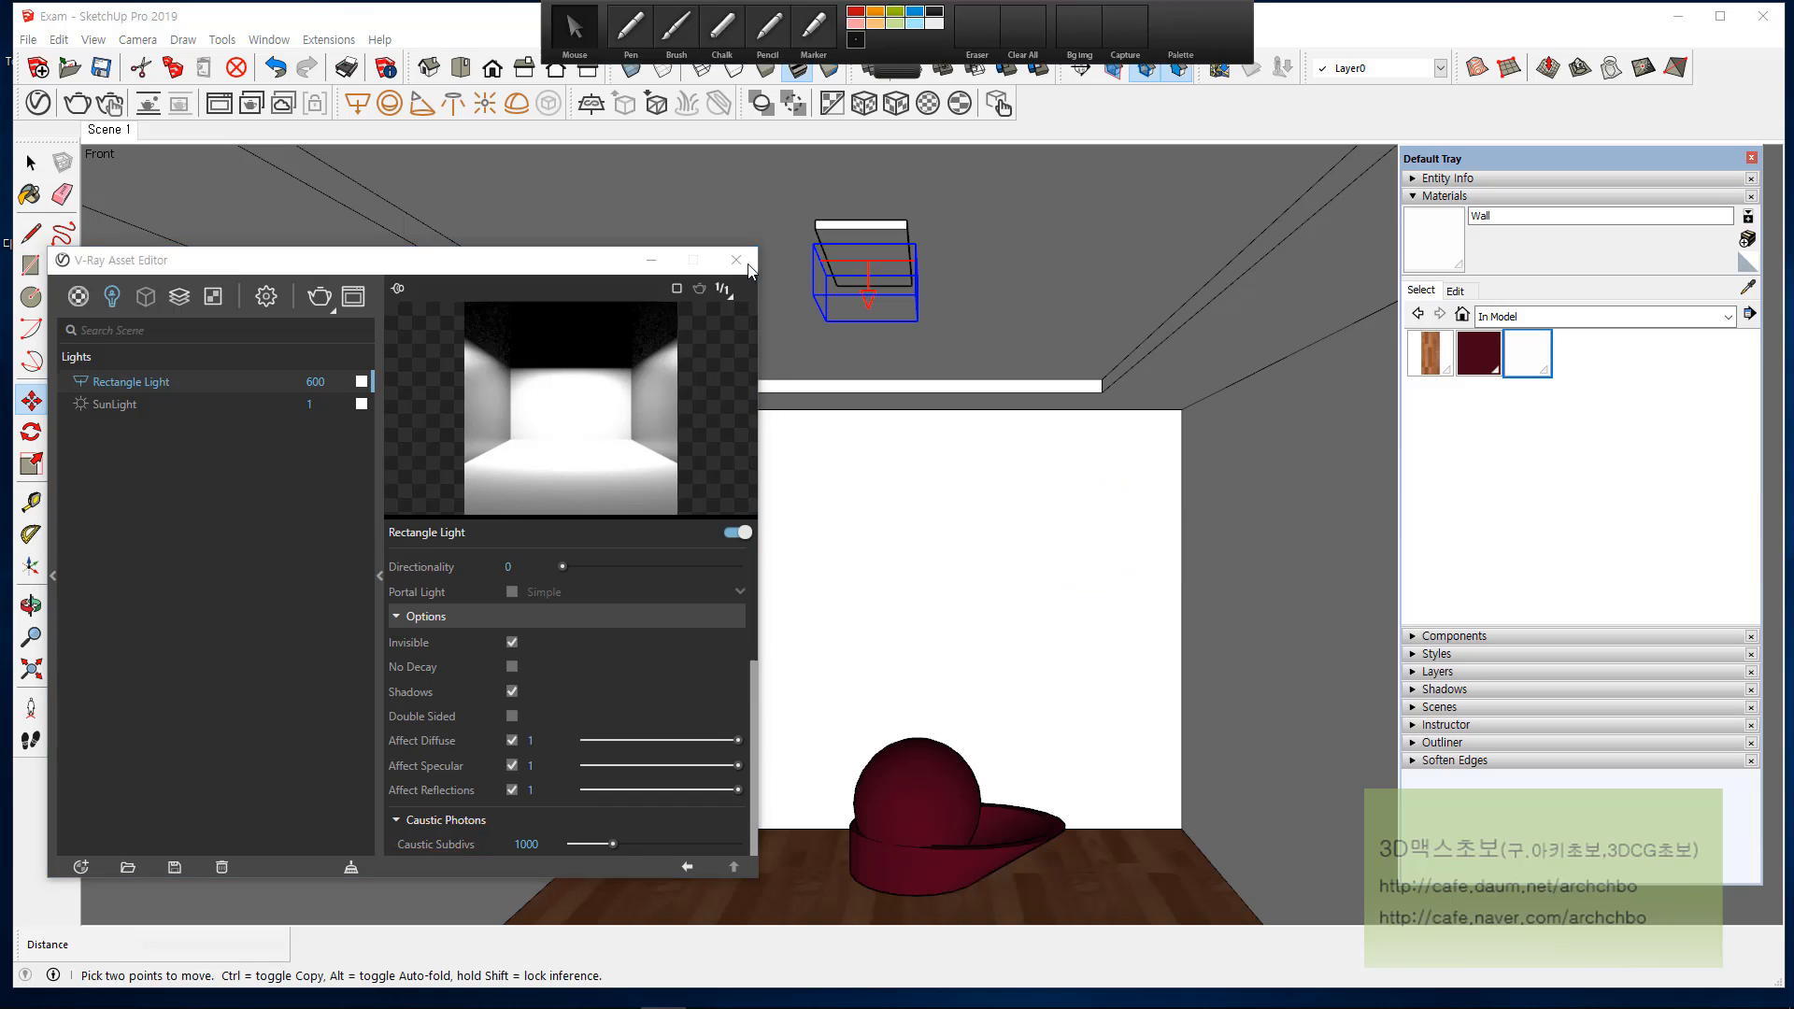
Step: Close the V-Ray Asset Editor and sketch a red pen arrow from the rectangle light to the side wall with a handwritten photon note
left_click(736, 260)
mouse_move(904, 8)
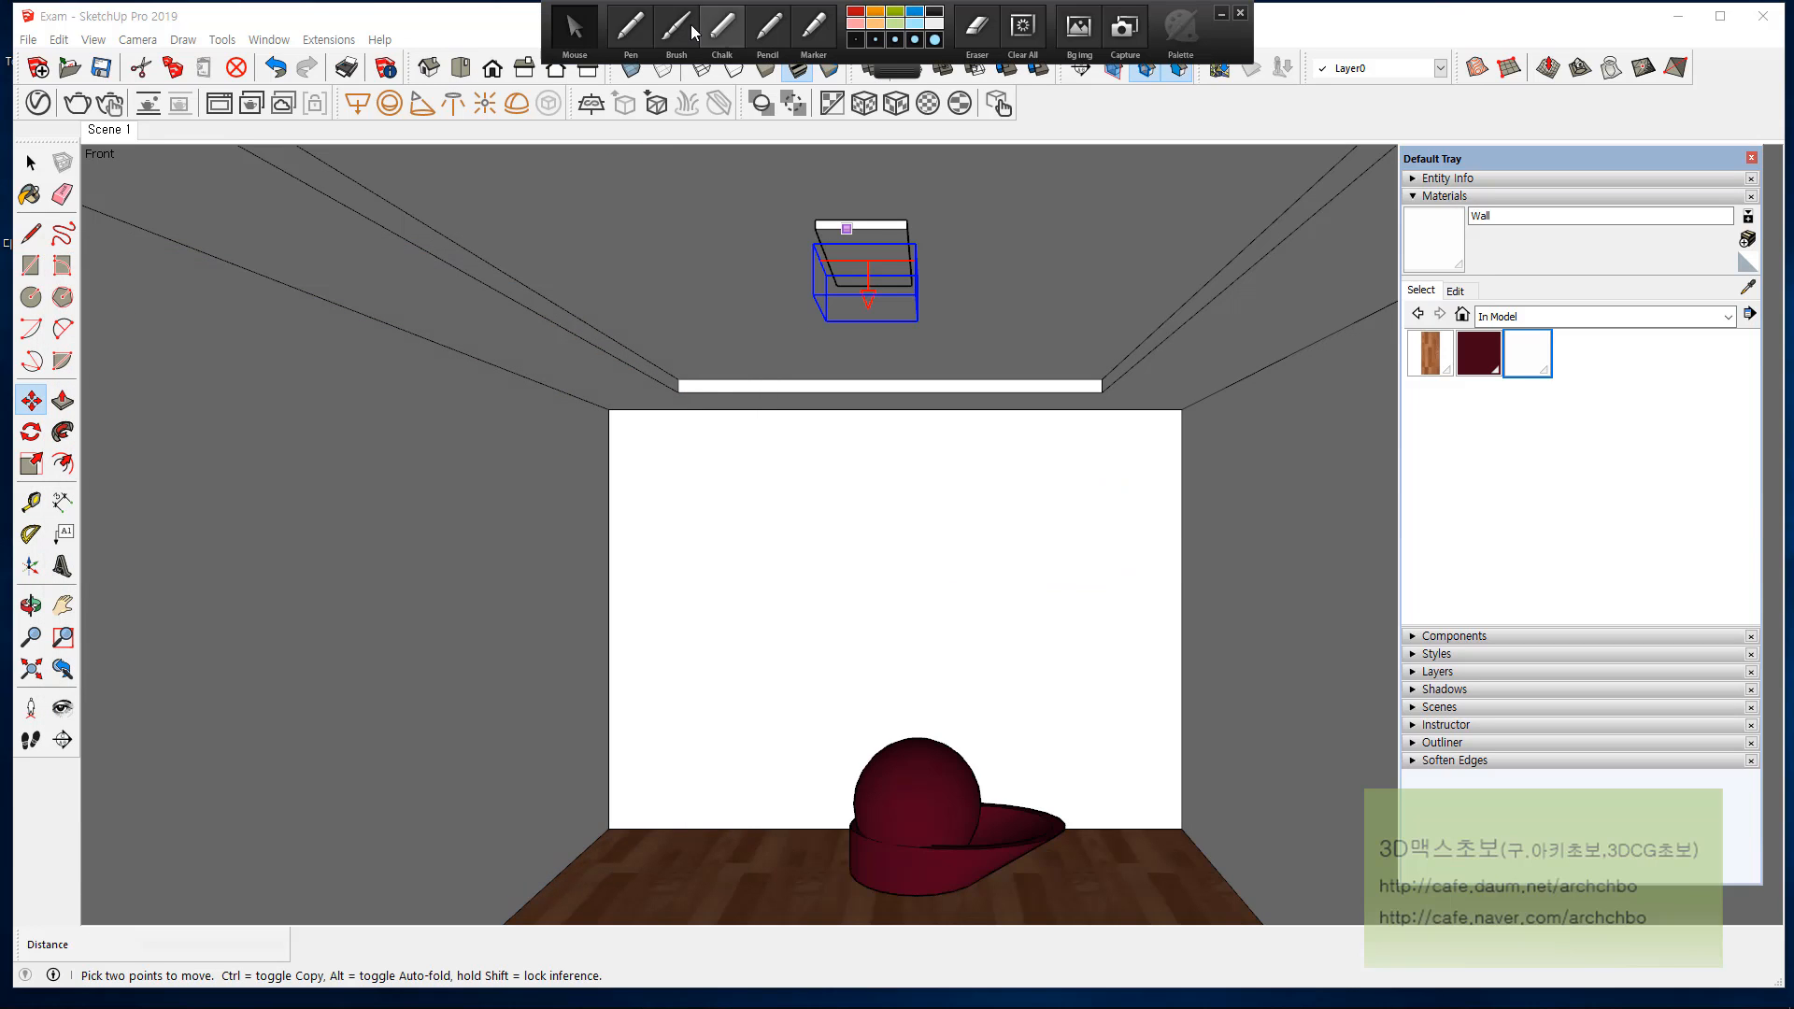
left_click(629, 28)
mouse_move(867, 295)
left_mouse_down()
mouse_move(463, 584)
mouse_move(493, 581)
left_mouse_up()
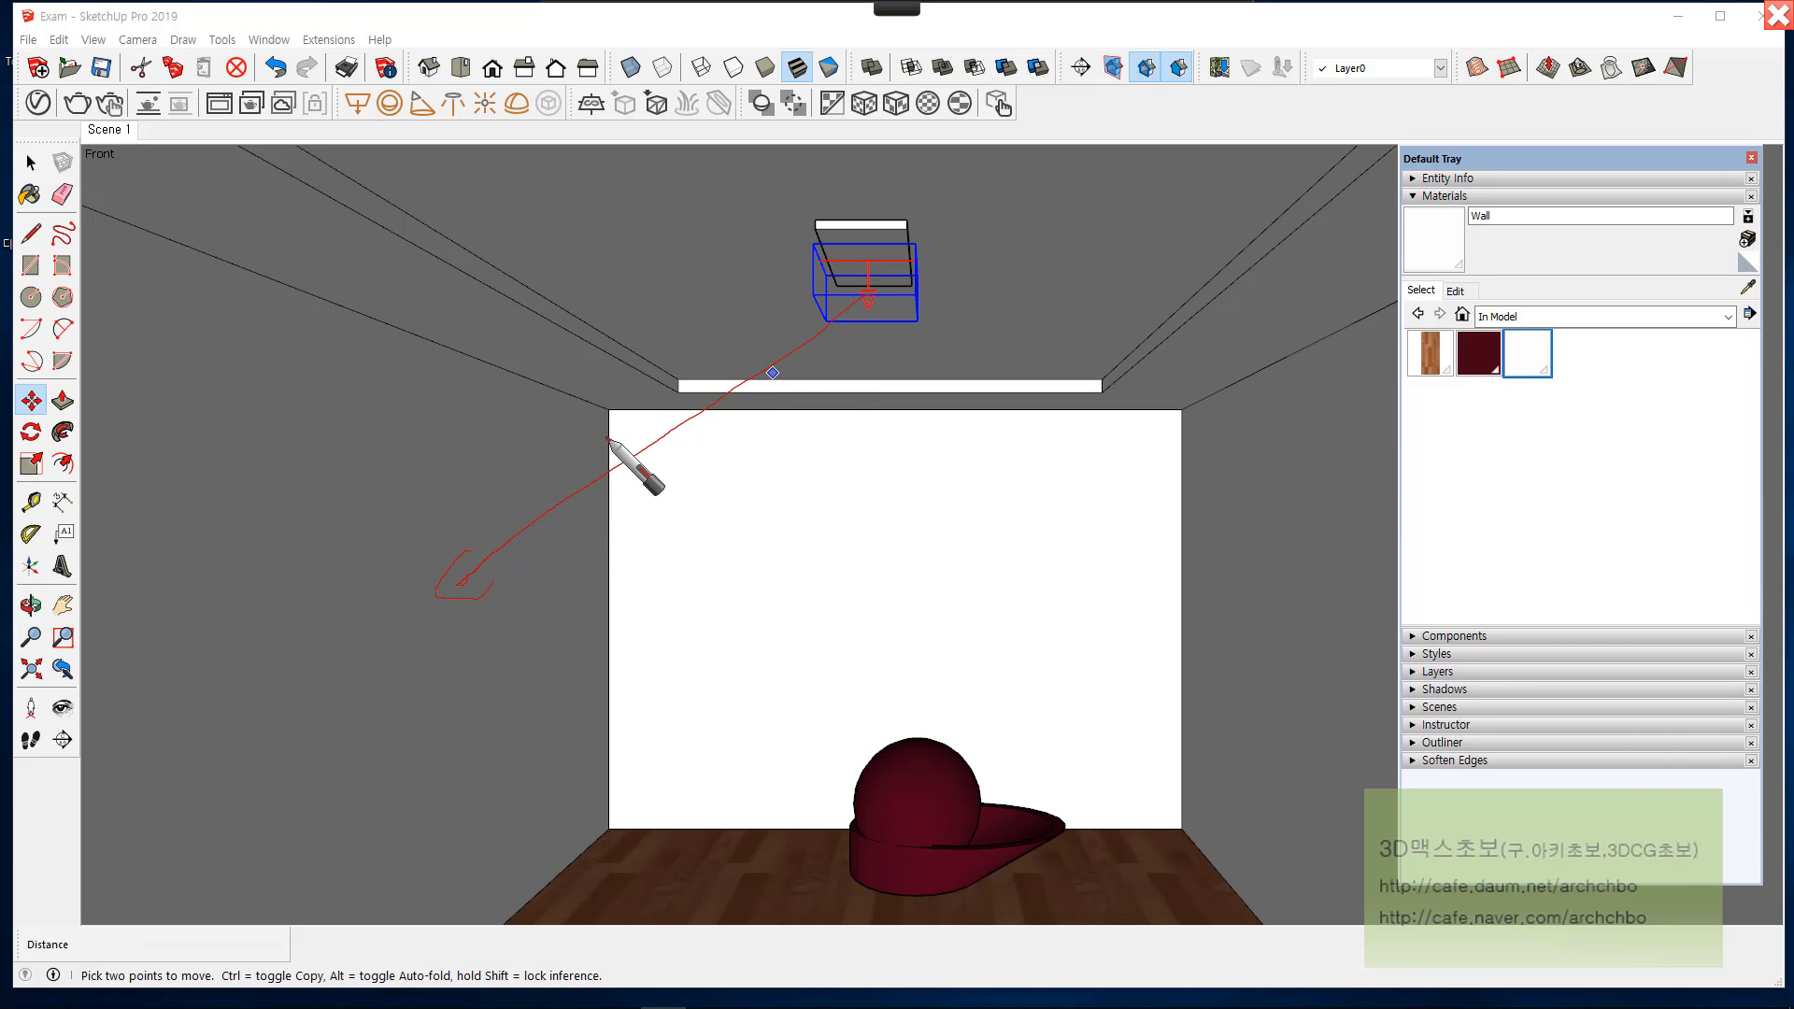
mouse_move(541, 443)
left_mouse_down()
mouse_move(534, 471)
mouse_move(608, 454)
mouse_move(628, 487)
mouse_move(632, 458)
mouse_move(894, 449)
mouse_move(921, 473)
mouse_move(1057, 468)
mouse_move(997, 490)
mouse_move(1066, 479)
mouse_move(1112, 520)
mouse_move(1138, 488)
mouse_move(1293, 514)
mouse_move(1118, 557)
left_mouse_up()
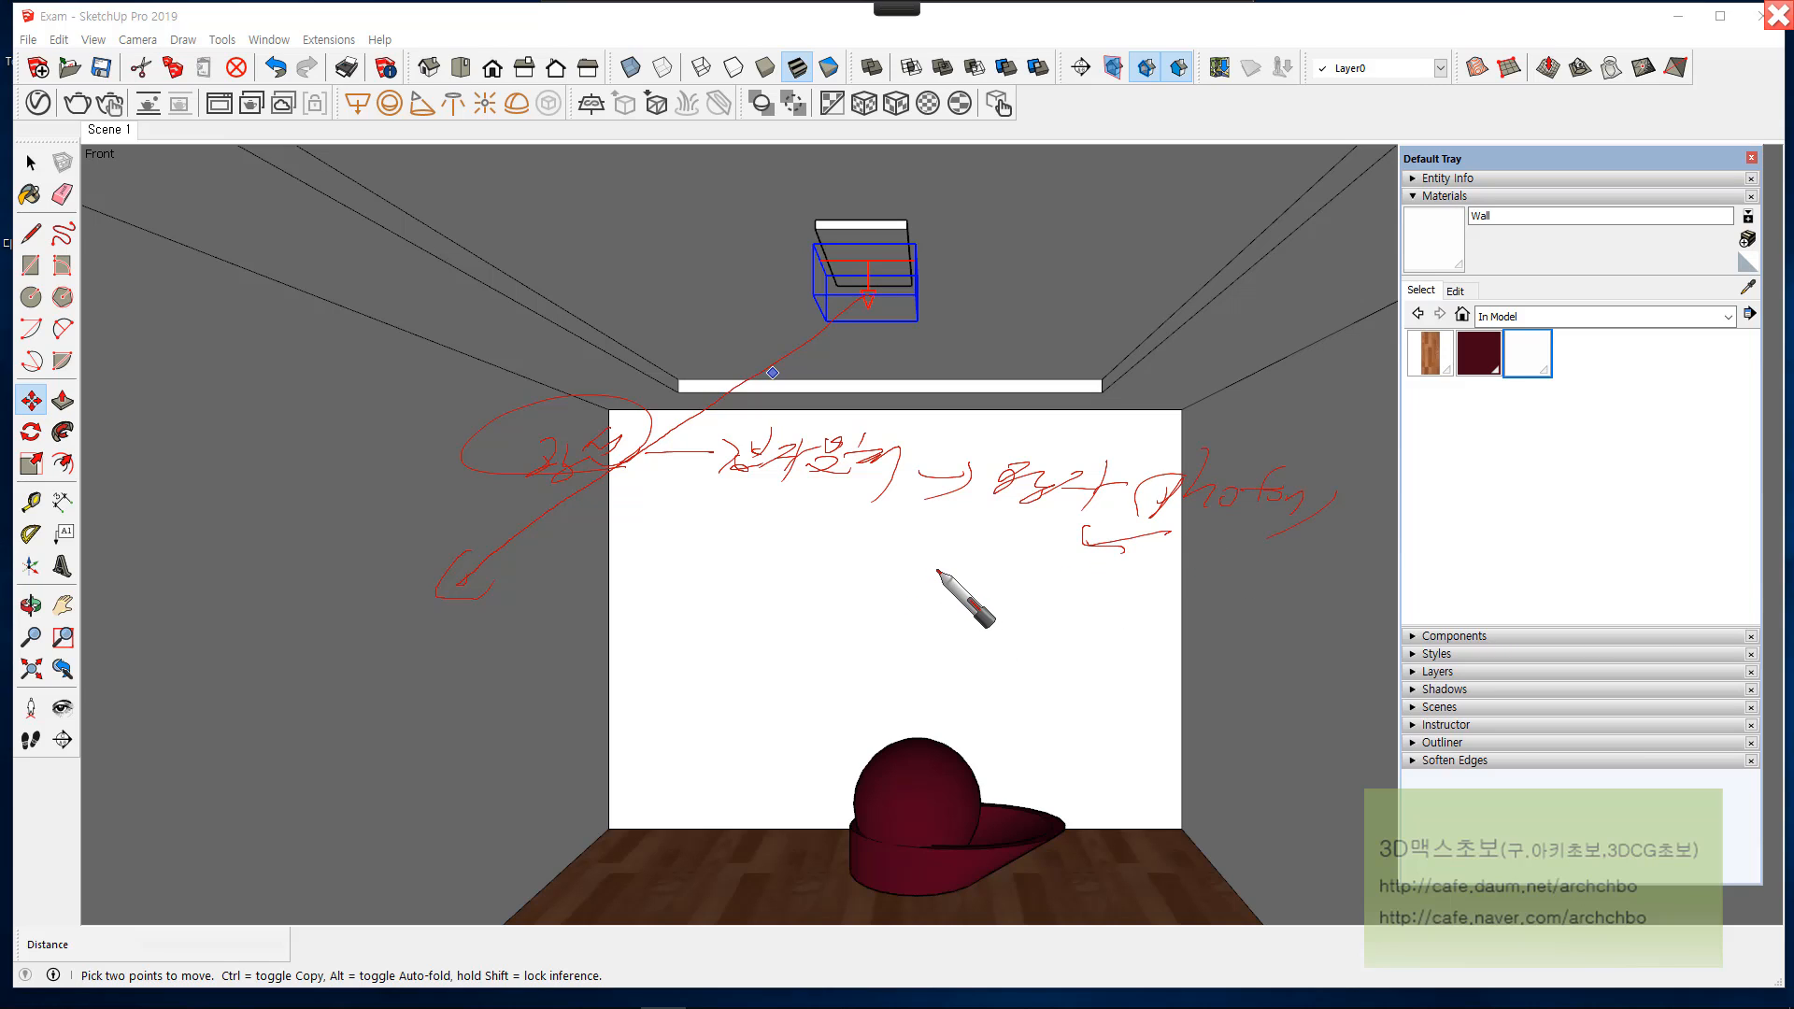
Step: Handwrite subdivision and photon notes below the first note on the back wall, and leave the annotation mode
mouse_move(890, 593)
left_mouse_down()
mouse_move(963, 558)
mouse_move(1075, 602)
mouse_move(1097, 580)
mouse_move(1135, 598)
mouse_move(1220, 582)
mouse_move(1215, 645)
left_mouse_up()
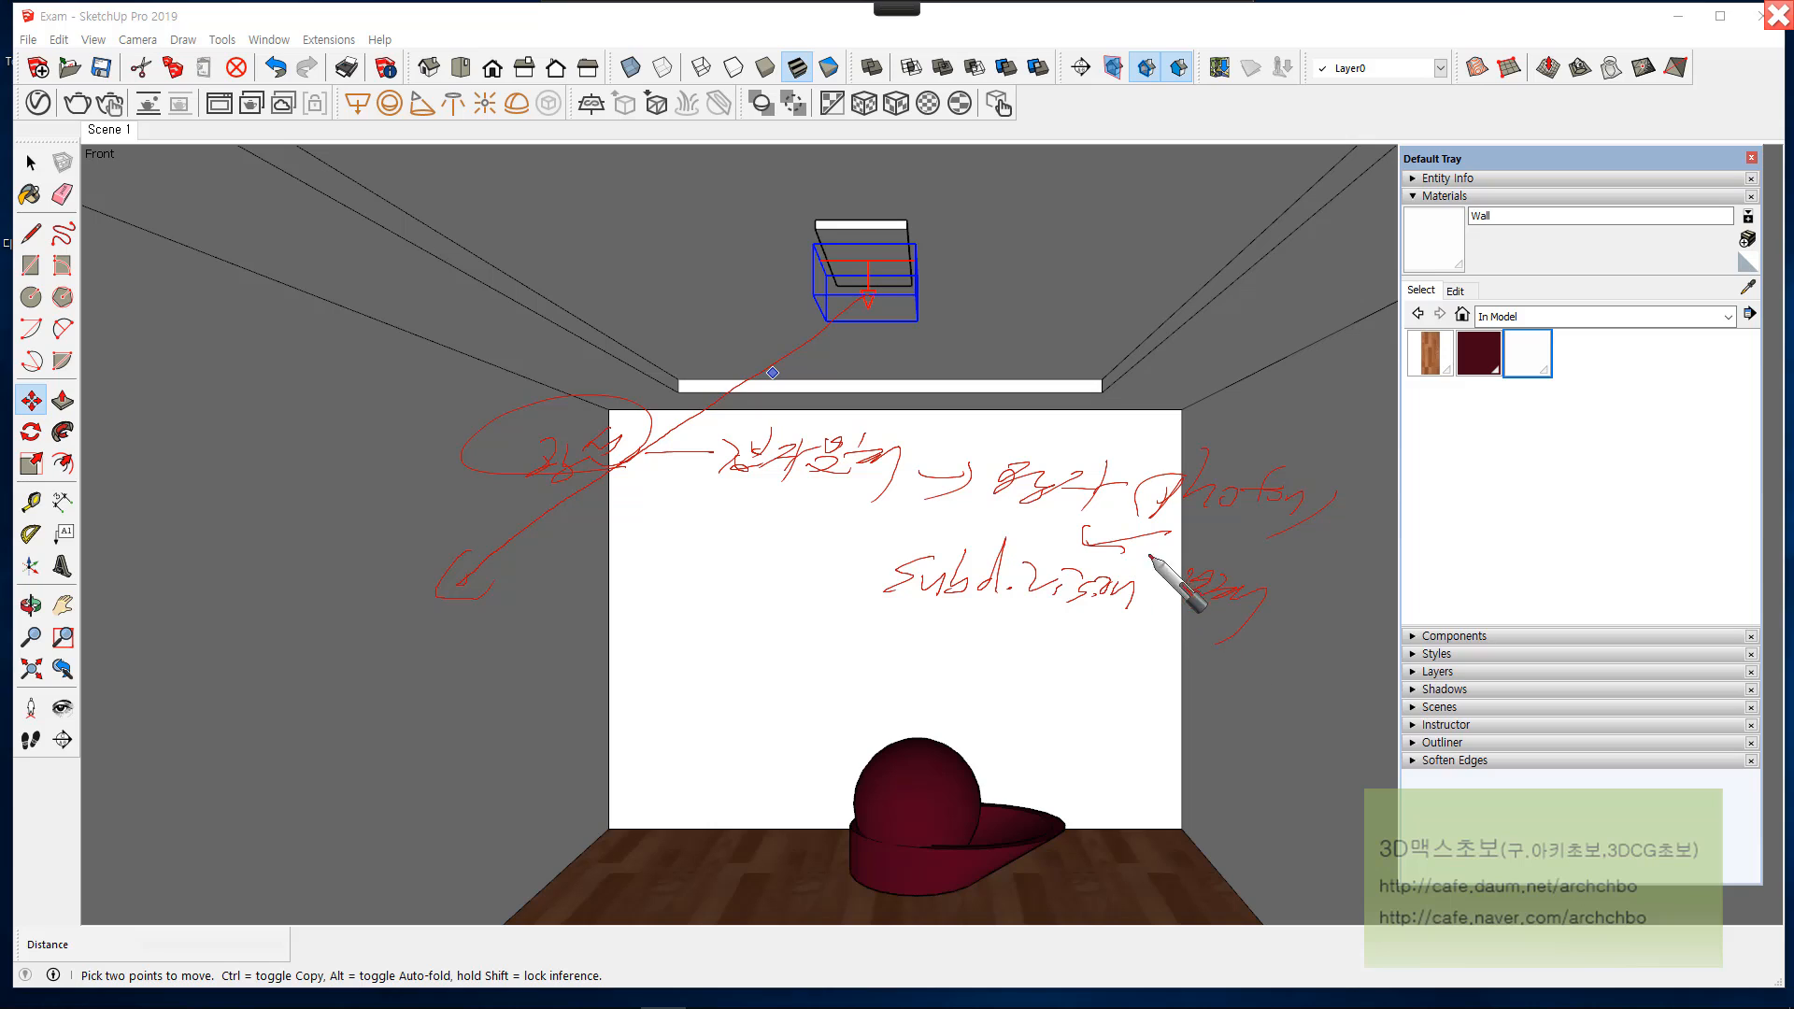
mouse_move(694, 623)
left_mouse_down()
mouse_move(677, 658)
mouse_move(743, 654)
left_mouse_up()
left_click_drag(758, 626, 755, 658)
mouse_move(780, 633)
left_mouse_down()
mouse_move(822, 654)
mouse_move(853, 613)
mouse_move(921, 629)
mouse_move(890, 649)
mouse_move(913, 635)
mouse_move(874, 630)
mouse_move(1082, 641)
left_mouse_up()
mouse_move(1066, 628)
left_mouse_down()
mouse_move(1037, 666)
mouse_move(1157, 661)
mouse_move(1127, 716)
left_mouse_up()
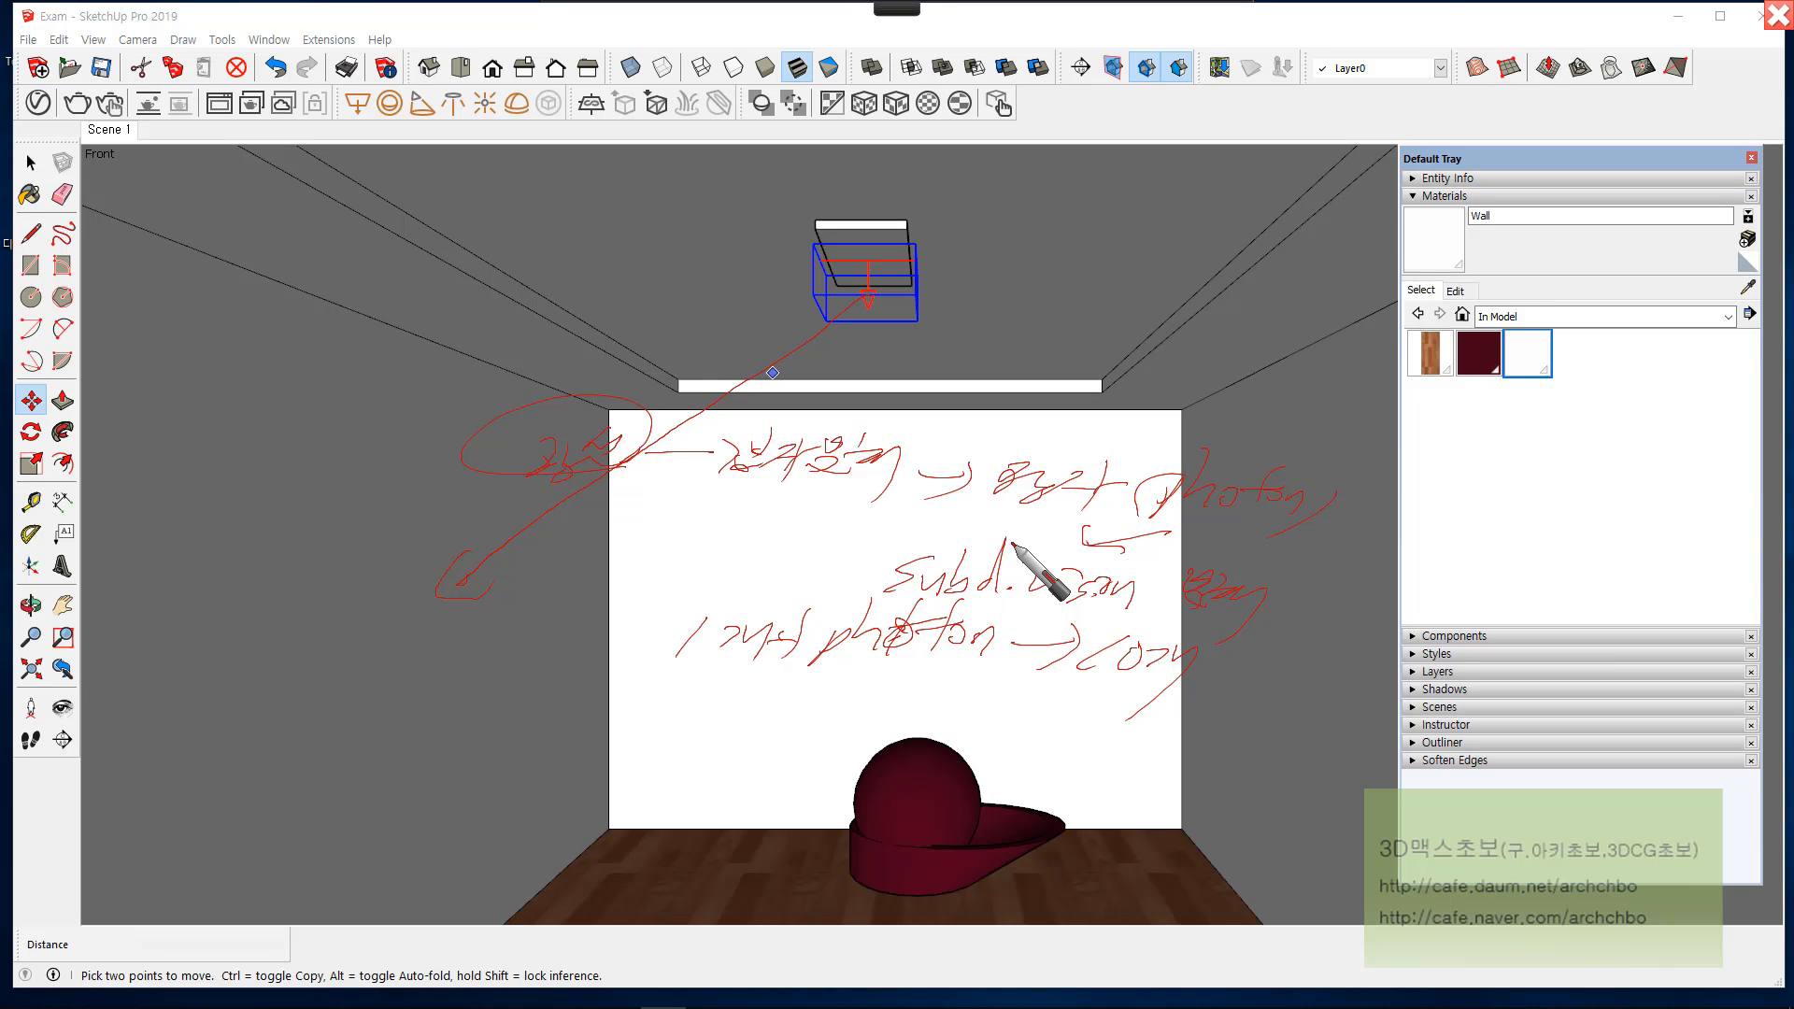
mouse_move(718, 2)
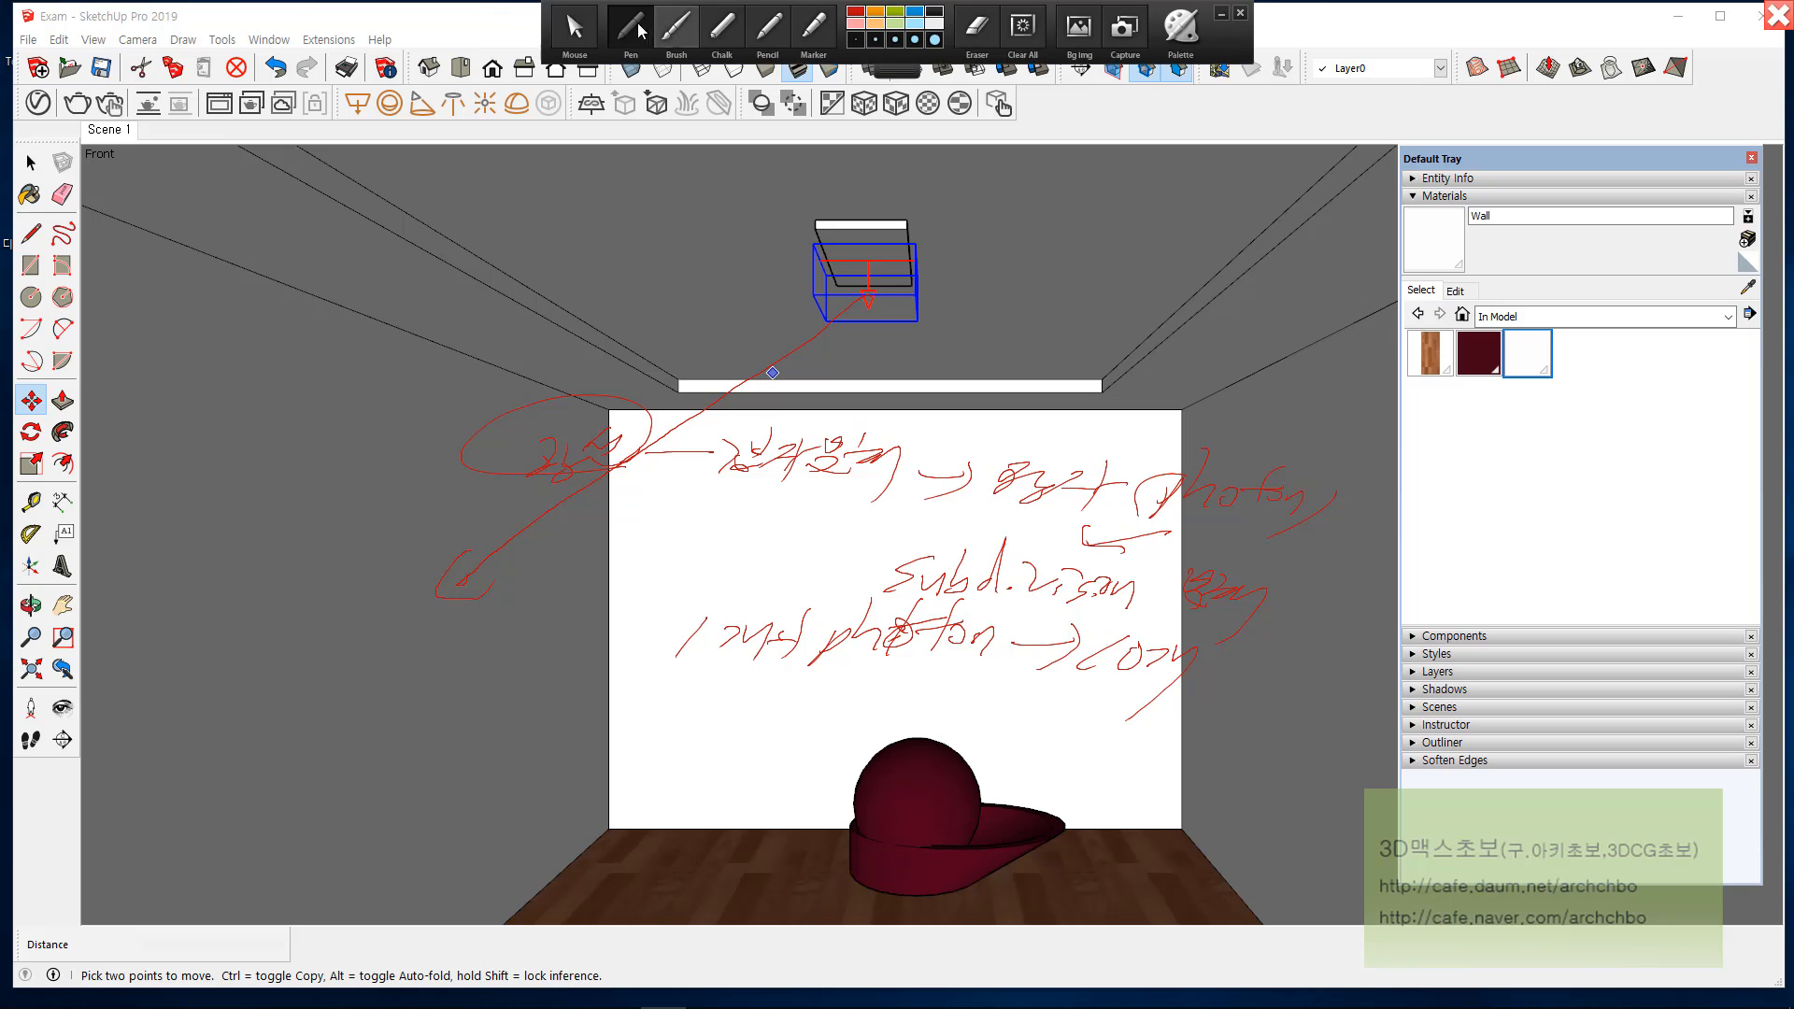
left_click(585, 28)
Step: Reopen the V-Ray Asset Editor to review the rectangle light's Caustic Subdivs value, and close the editor
left_click(38, 103)
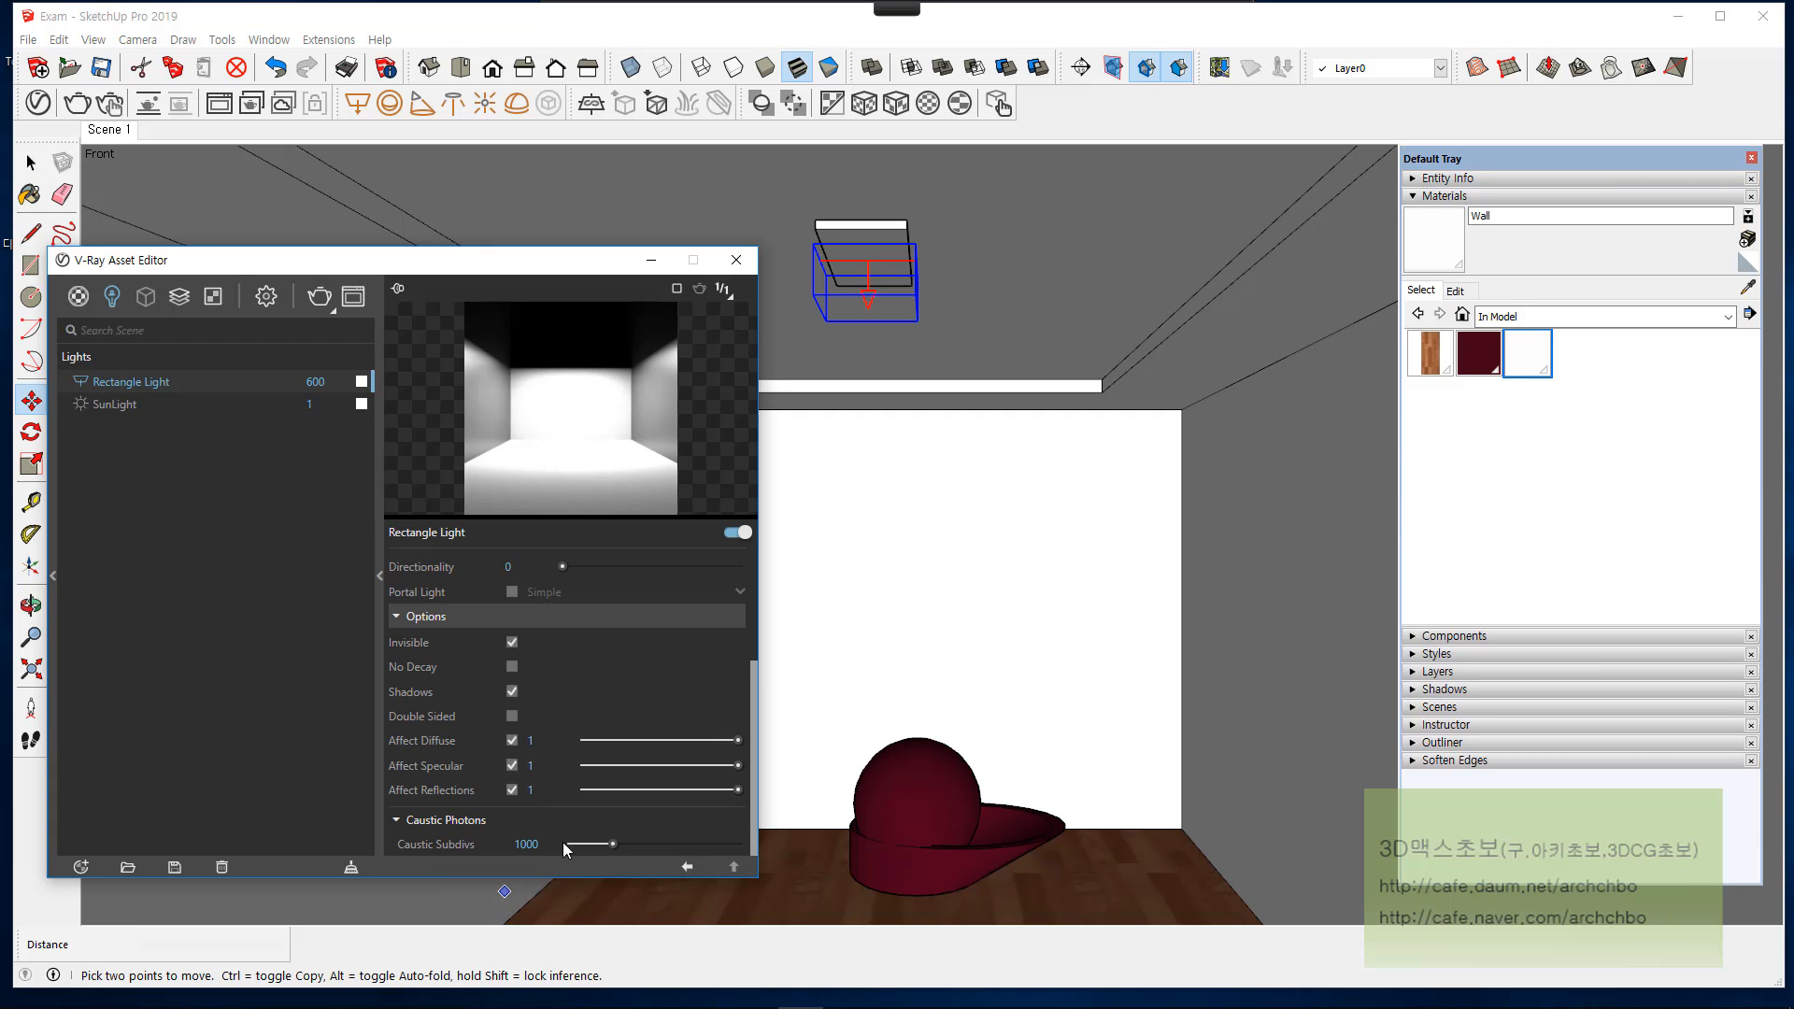
left_click(737, 262)
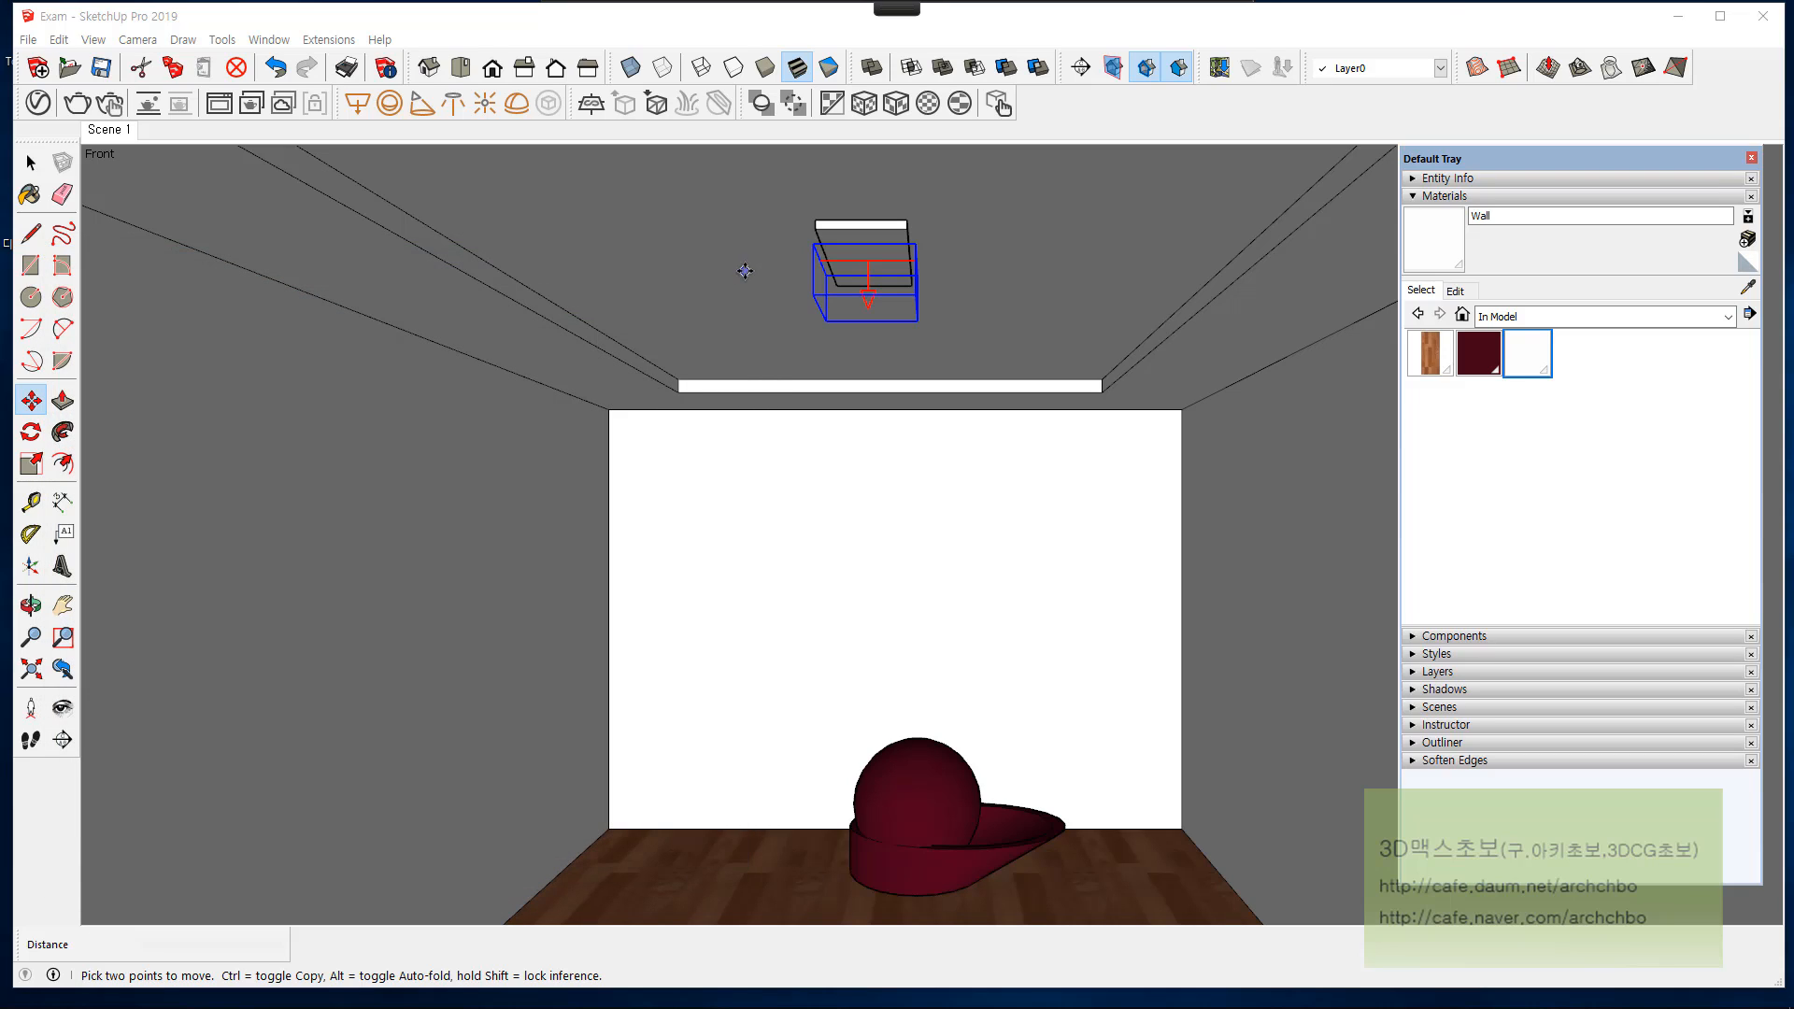